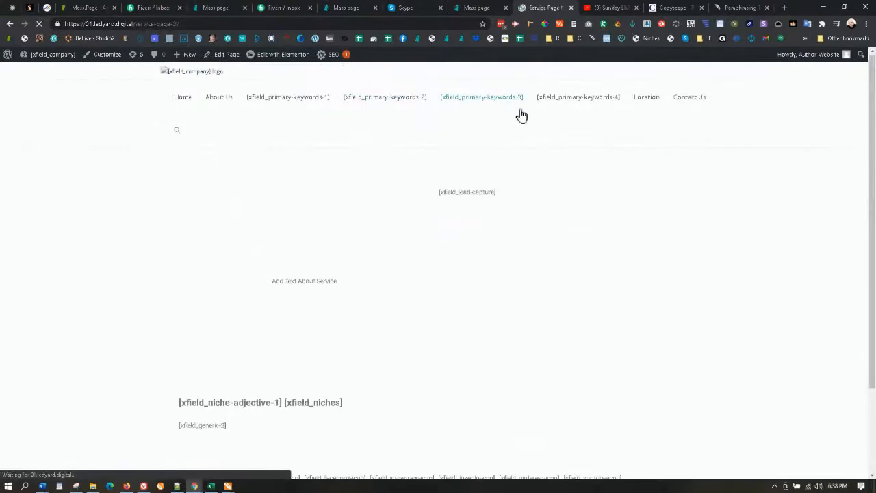
# Open the service page for the fourth primary keyword from the site navigation and look over its layout.
pyautogui.click(575, 99)
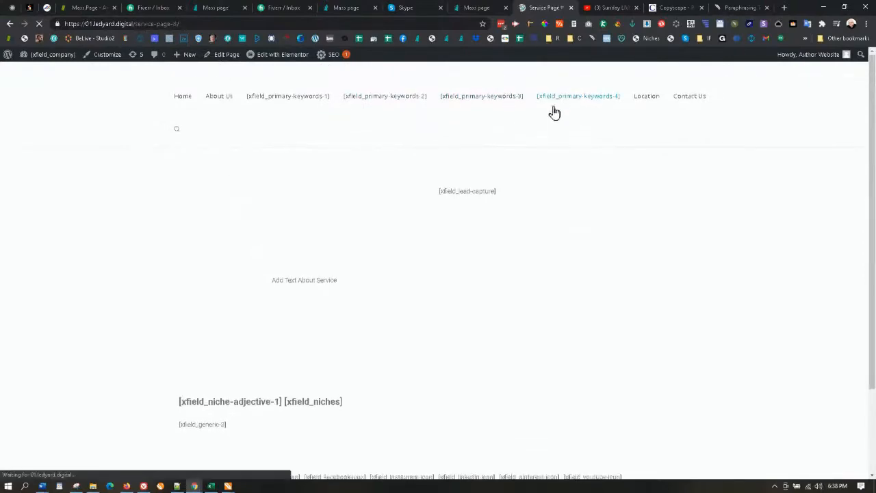
pyautogui.scroll(-2, 503, 266)
pyautogui.scroll(2, 492, 266)
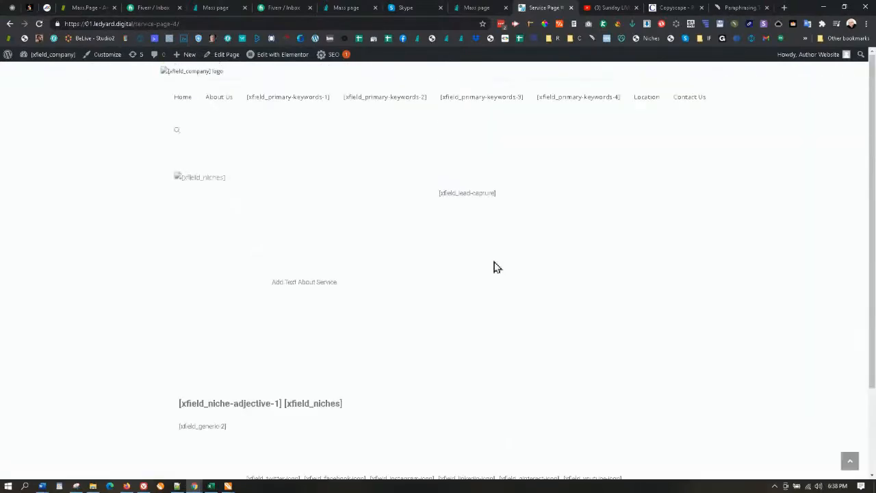
pyautogui.scroll(-1, 401, 322)
pyautogui.scroll(1, 316, 248)
# Open the fourth service page in Elementor and examine its placeholder sections and the HTML code of the image below the navigation.
pyautogui.click(289, 57)
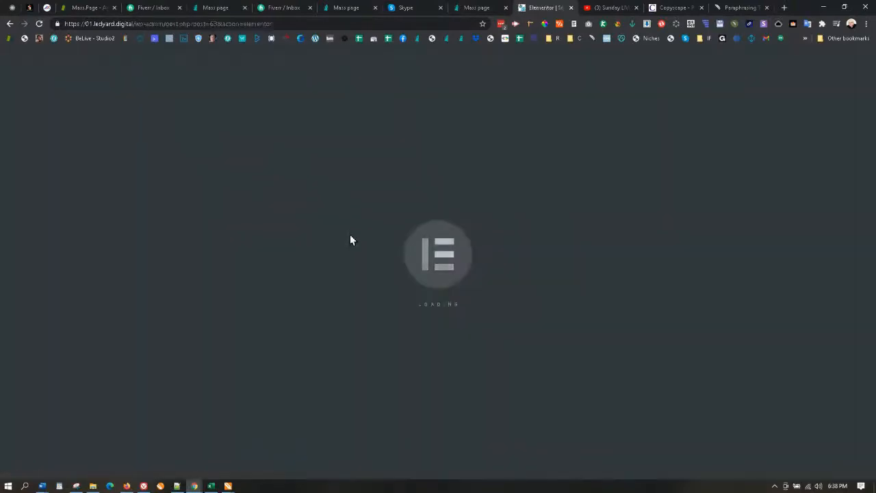
pyautogui.scroll(-1, 458, 287)
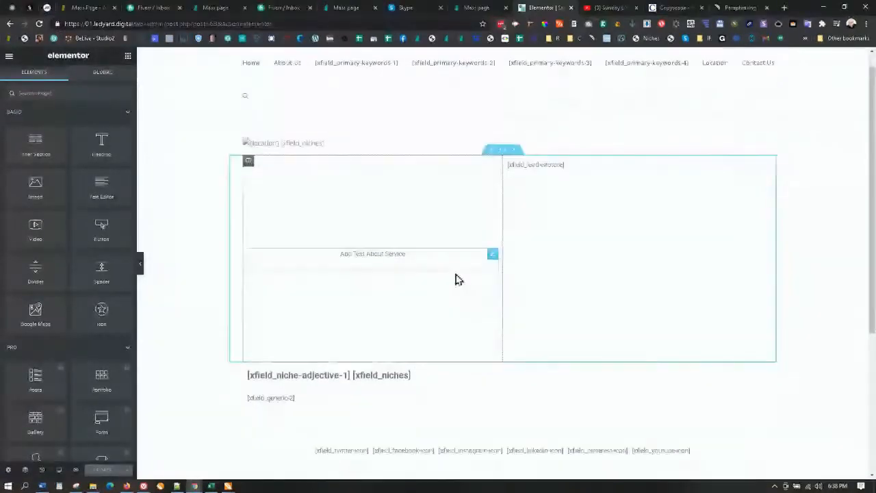
pyautogui.scroll(-2, 458, 279)
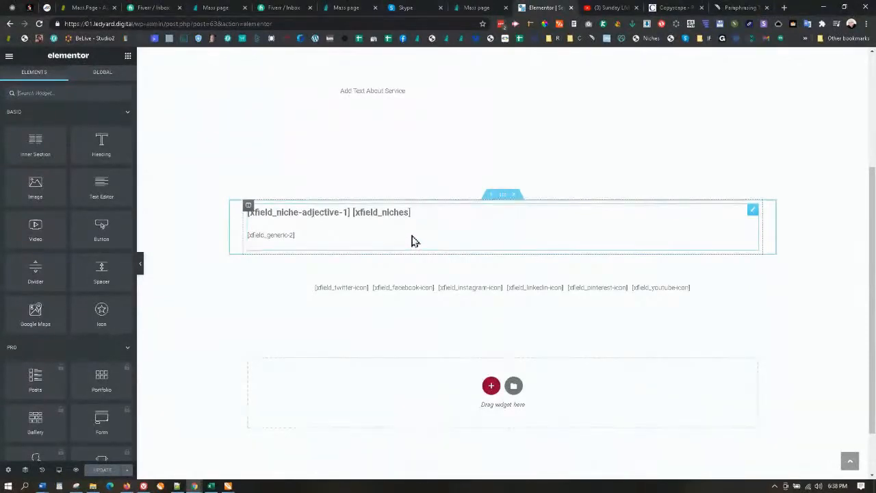
pyautogui.scroll(1, 404, 238)
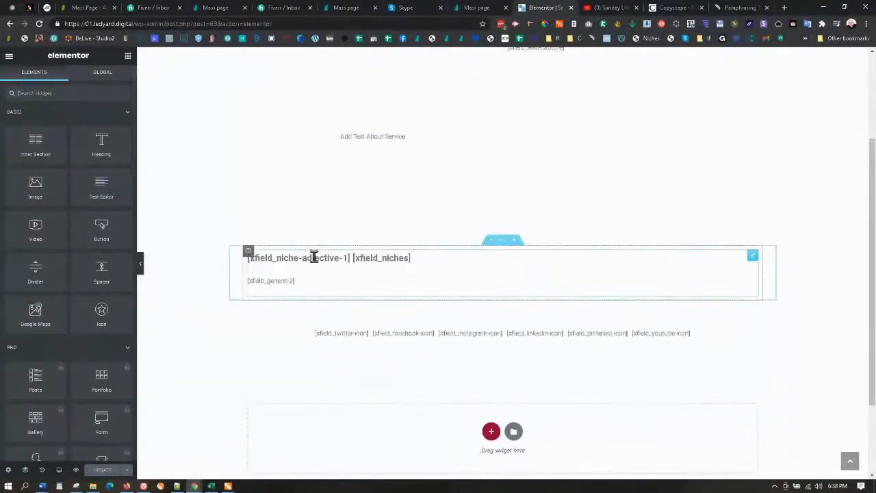
pyautogui.scroll(3, 346, 279)
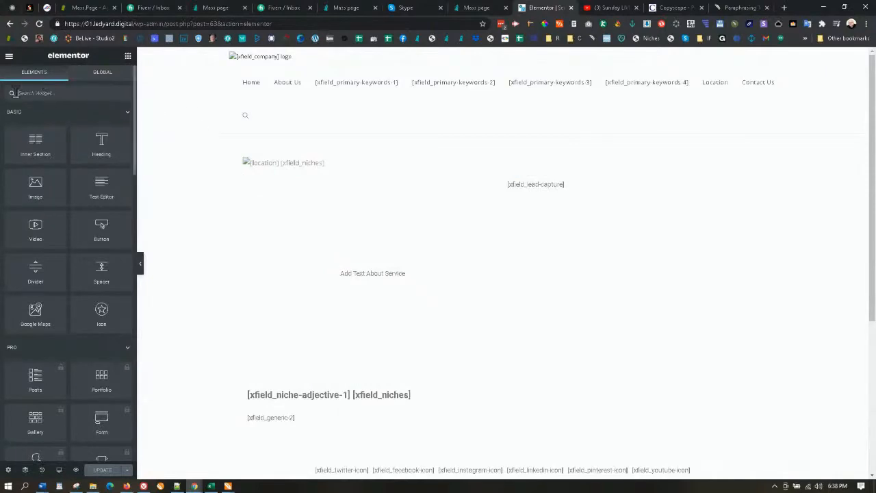
pyautogui.click(316, 166)
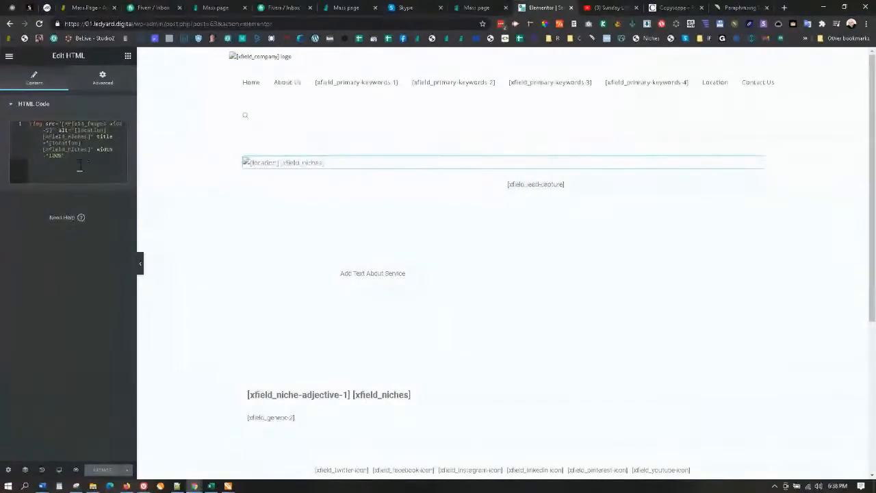
pyautogui.moveTo(73, 158); pyautogui.dragTo(26, 122)
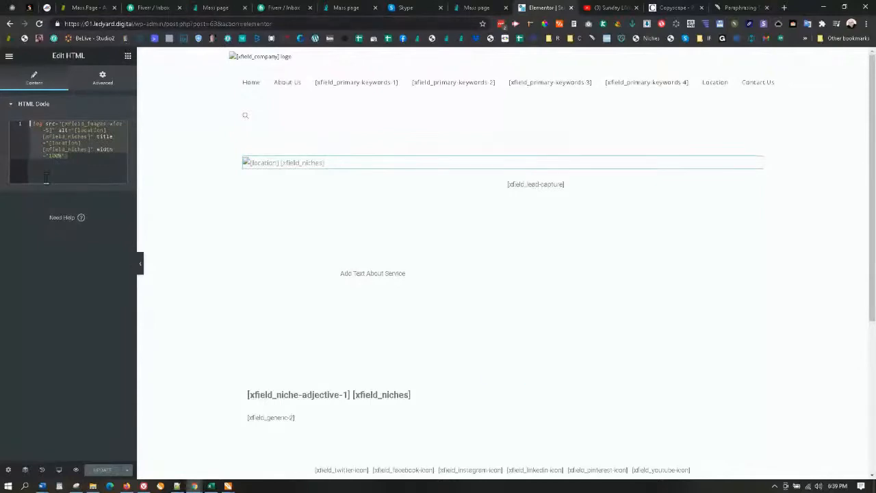
# Exit Elementor to the WordPress page editor and go back to the list of all pages.
pyautogui.click(10, 57)
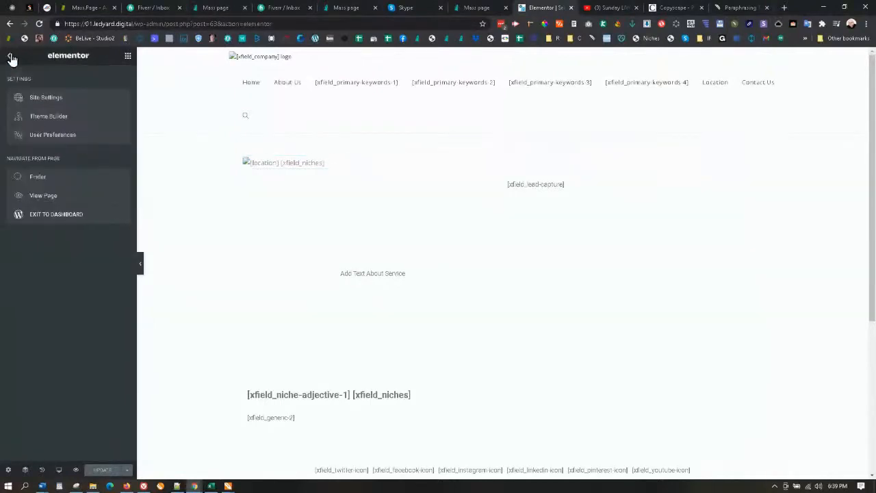
pyautogui.click(33, 216)
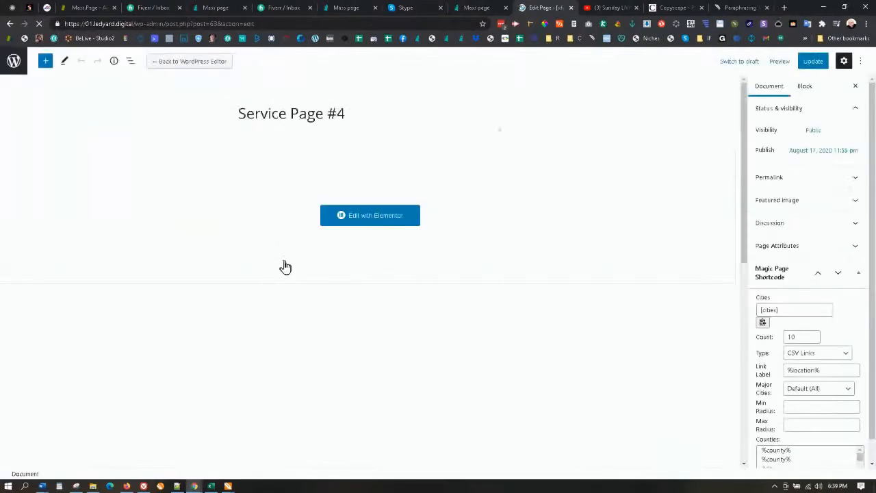
pyautogui.click(14, 62)
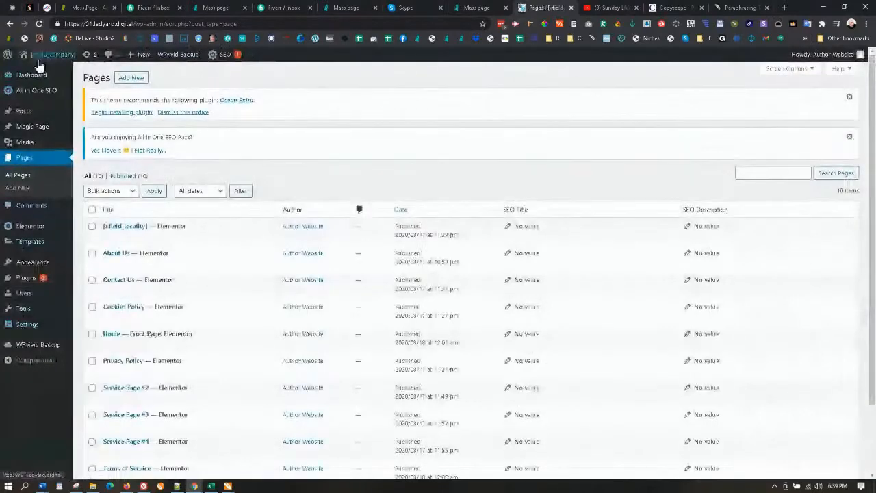
# Visit the site's homepage and look over its placeholder fields down to the client testimonials.
pyautogui.click(39, 56)
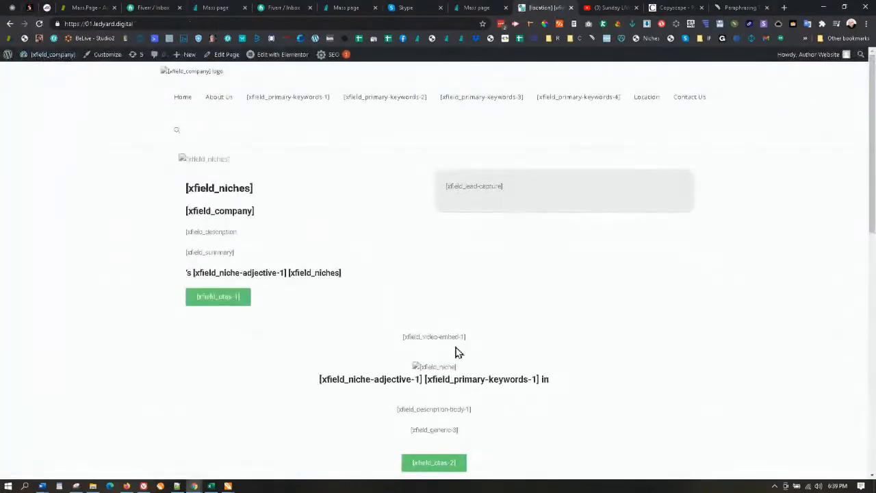
pyautogui.scroll(-5, 457, 353)
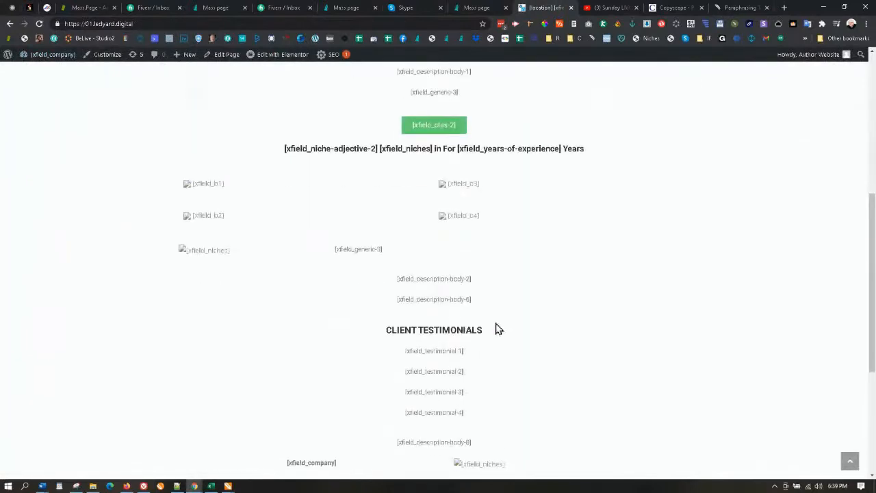
pyautogui.scroll(5, 497, 329)
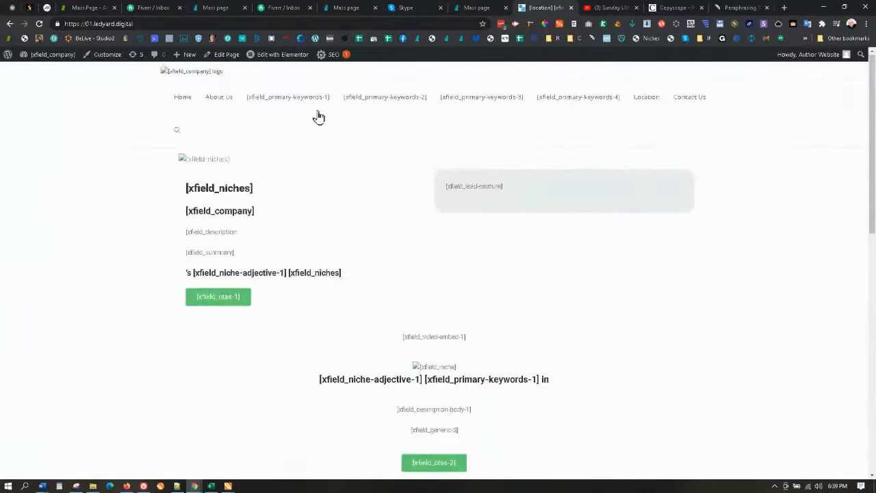
# Go to the dashboard and open the Magic Page export template "Basic Template" for editing.
pyautogui.moveTo(48, 55)
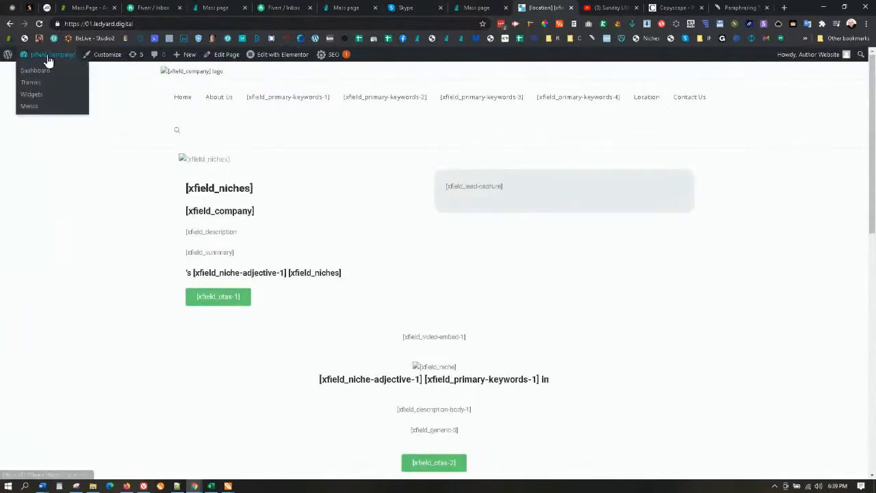
pyautogui.click(36, 71)
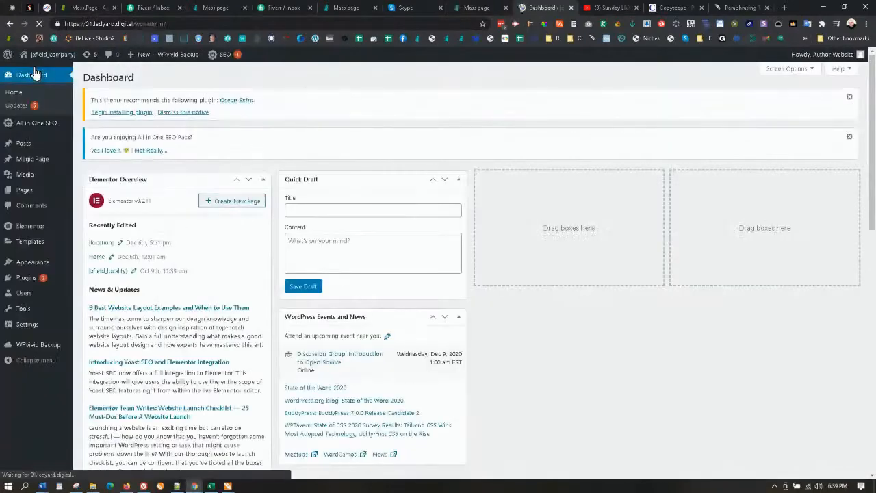
pyautogui.moveTo(32, 158)
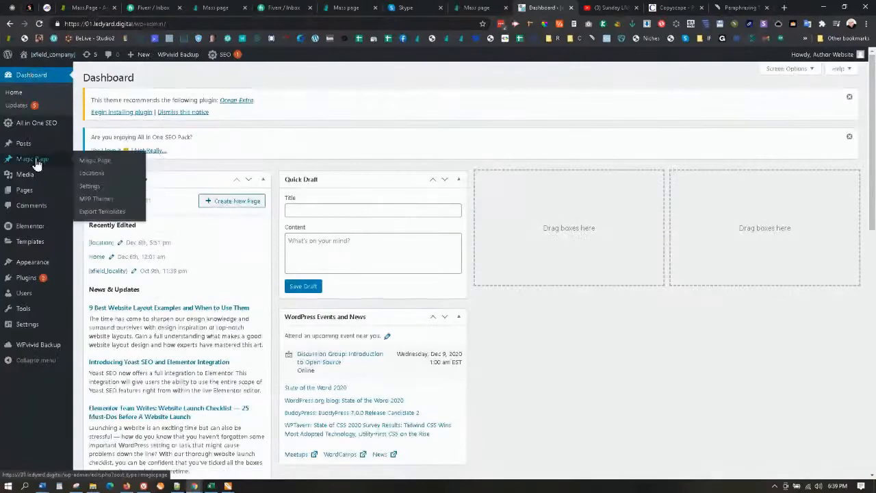
pyautogui.click(99, 212)
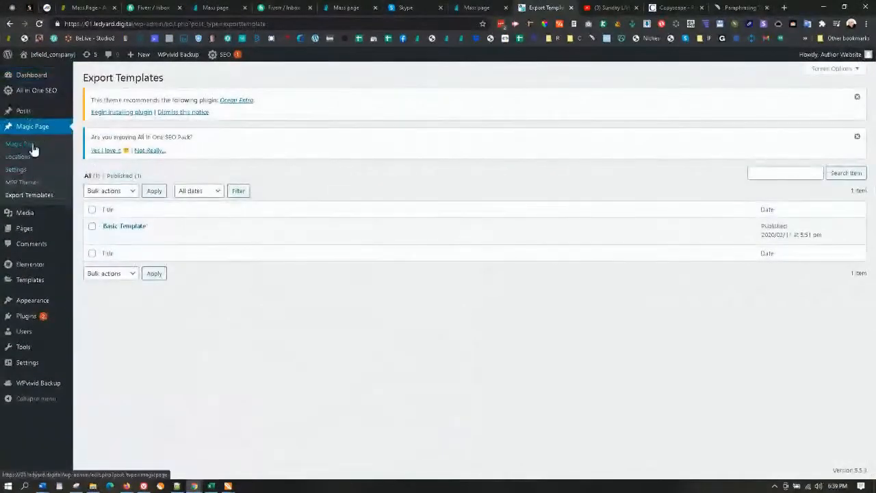
pyautogui.moveTo(108, 239)
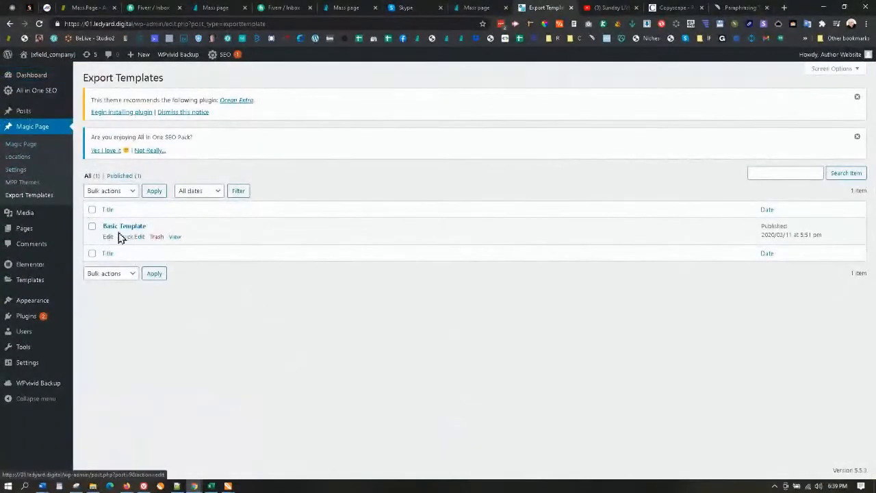
pyautogui.click(108, 237)
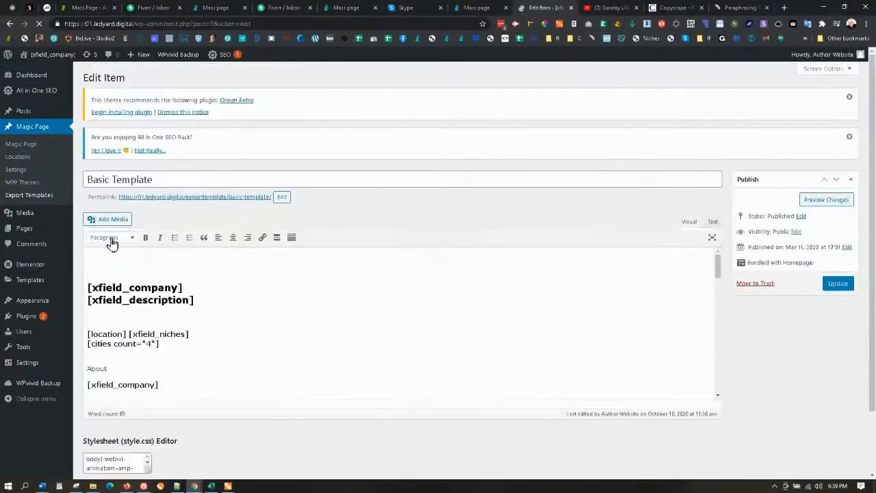
# Review the Basic Template's sections and placeholder fields in the visual editor, from header to footer.
pyautogui.scroll(-8, 179, 269)
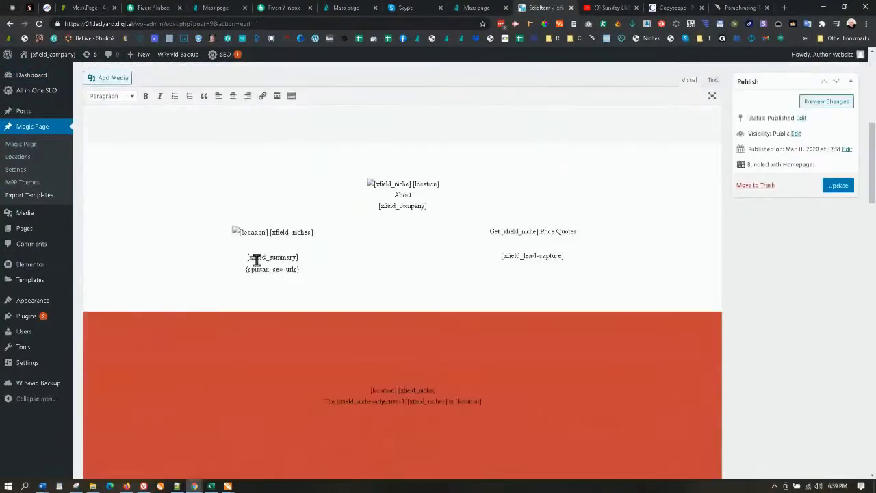
pyautogui.scroll(-10, 257, 259)
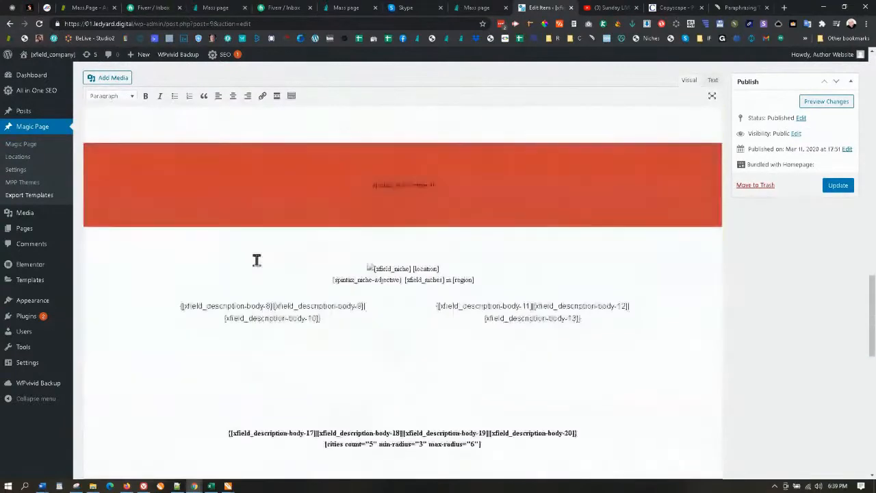
pyautogui.scroll(-4, 256, 260)
pyautogui.scroll(-3, 257, 259)
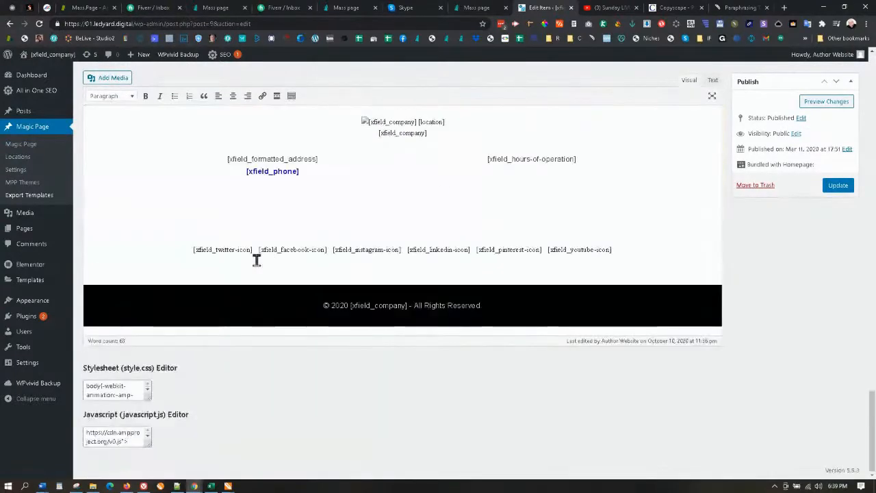
pyautogui.scroll(15, 358, 281)
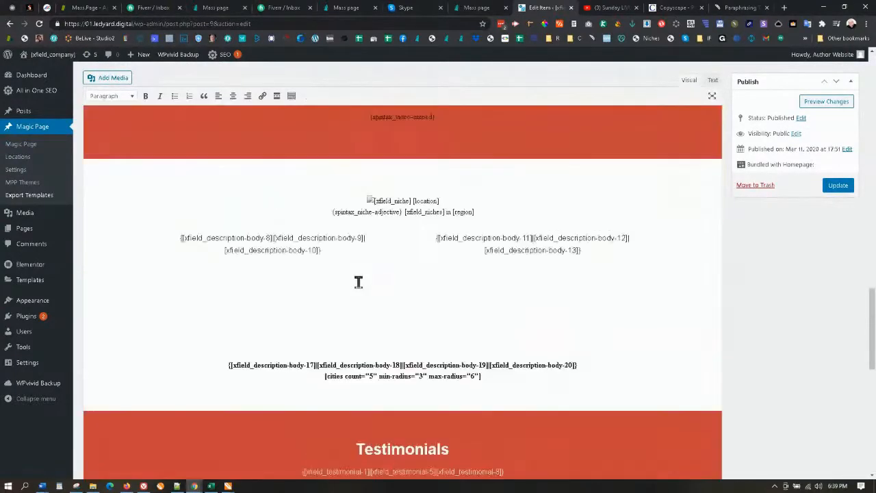
pyautogui.scroll(10, 358, 281)
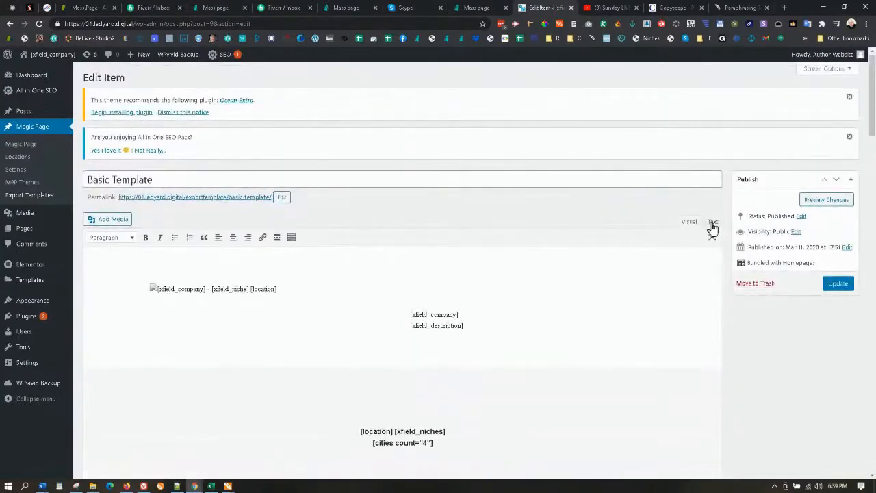
# Compare the Basic Template's HTML source with its visual layout, ending on the source view.
pyautogui.click(713, 223)
pyautogui.scroll(-2, 352, 317)
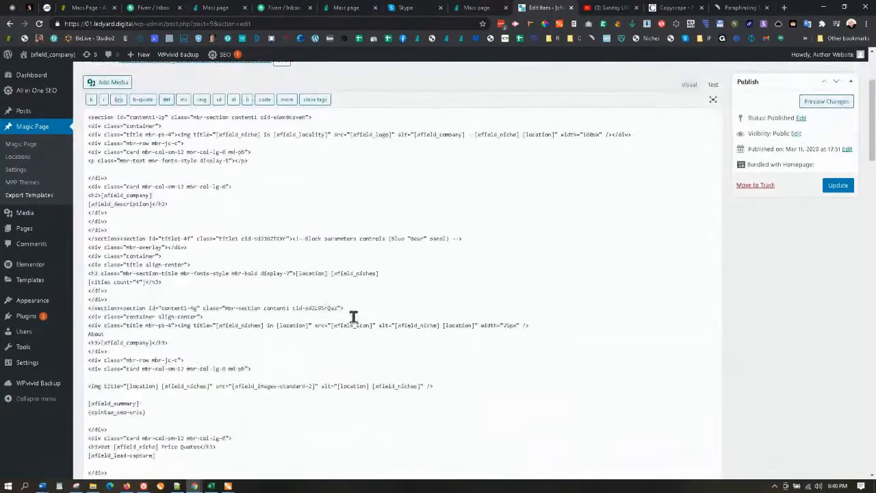
pyautogui.scroll(3, 351, 316)
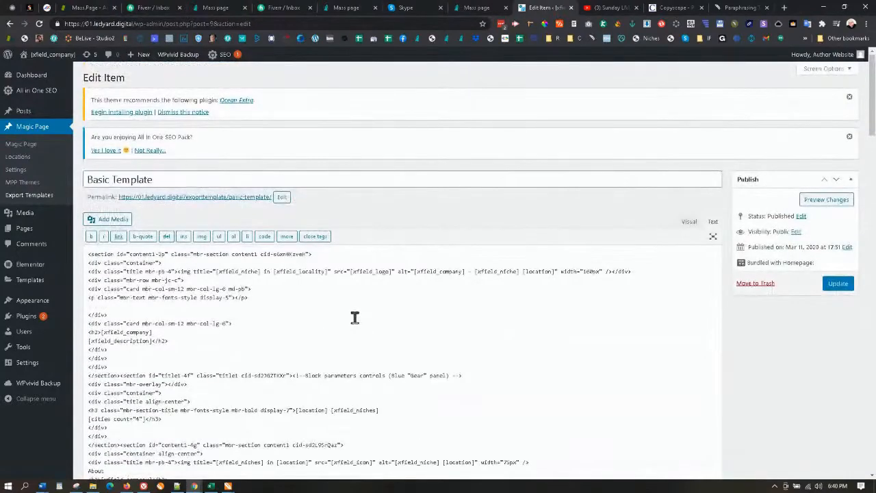
pyautogui.click(688, 224)
pyautogui.scroll(8, 360, 299)
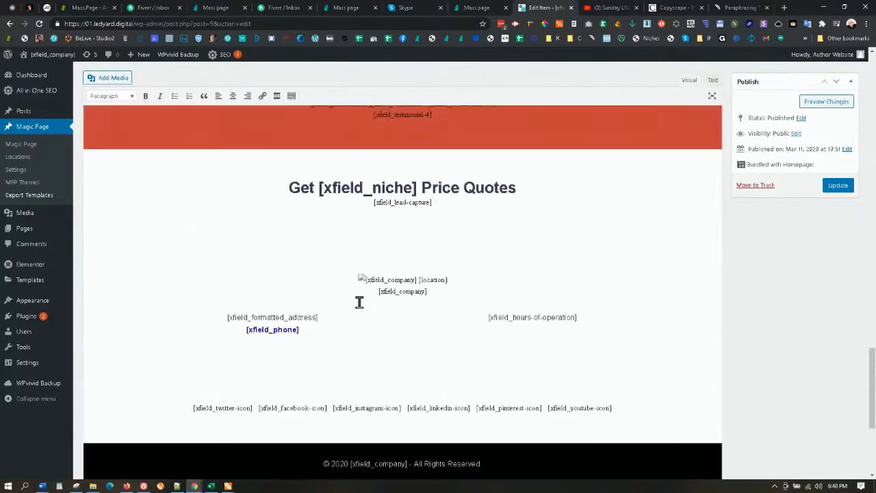
pyautogui.scroll(14, 376, 310)
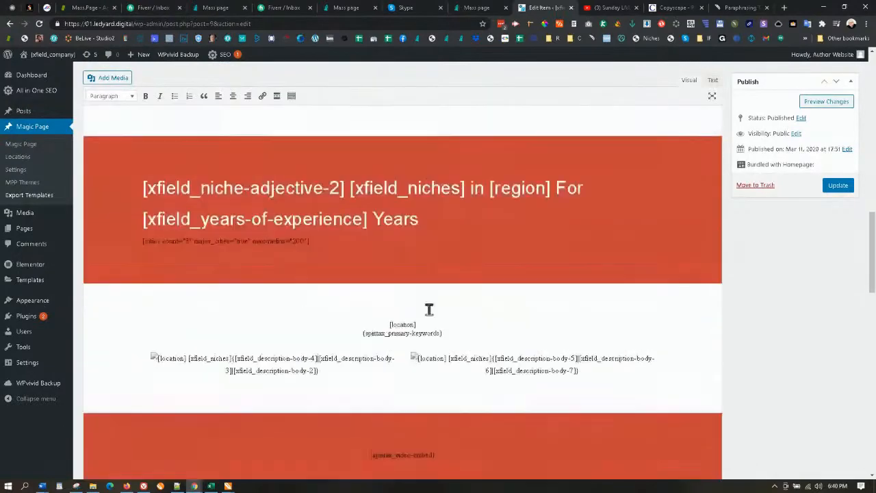
pyautogui.scroll(5, 429, 310)
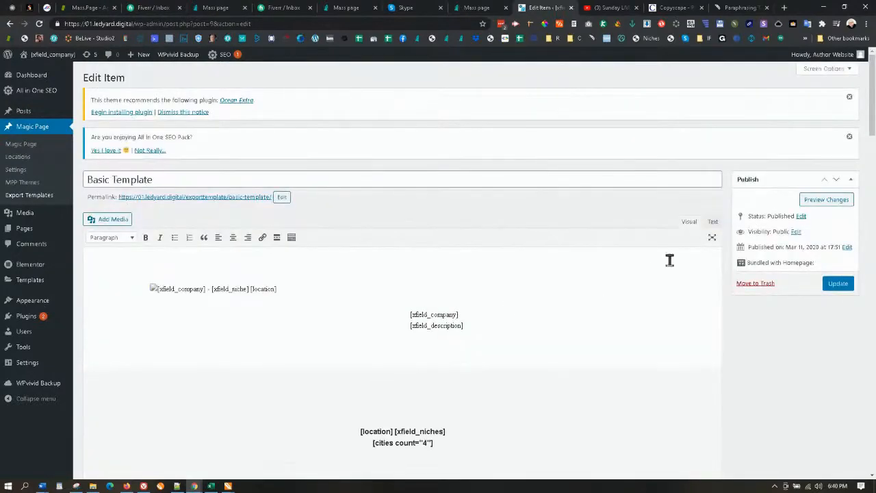
pyautogui.click(712, 222)
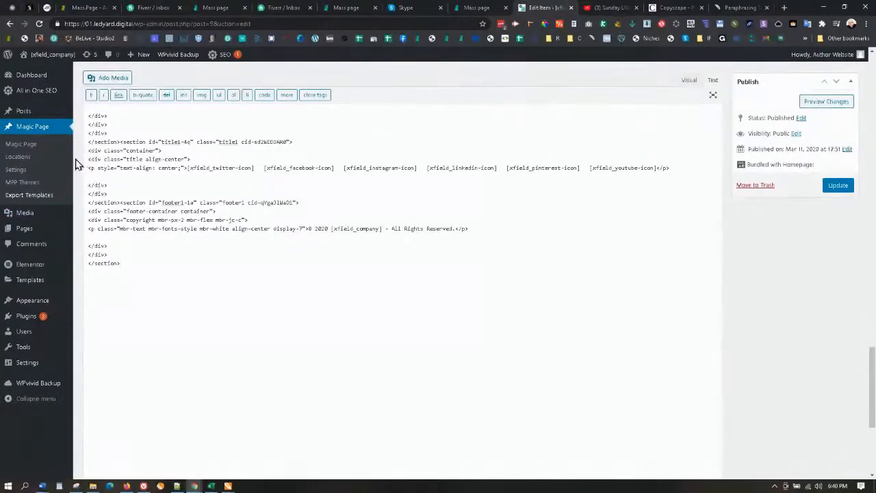
# Leave the Basic Template editor without saving and return to the site's homepage.
pyautogui.click(33, 144)
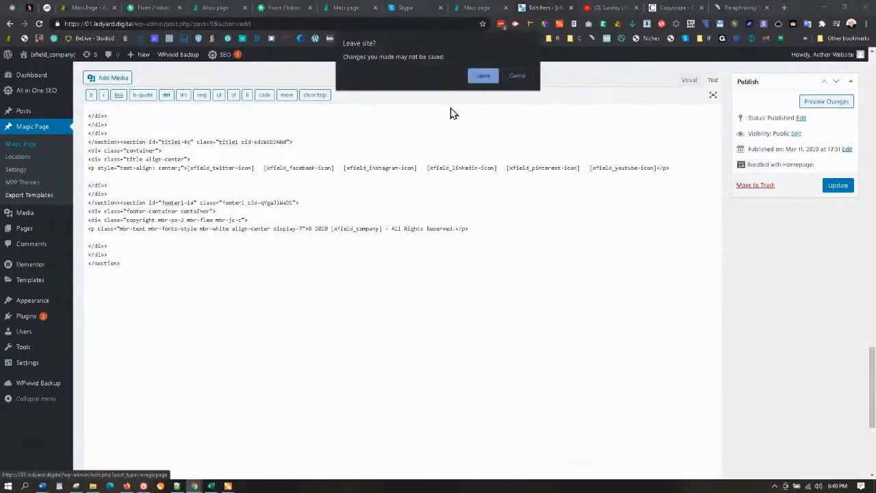
pyautogui.click(514, 76)
pyautogui.click(37, 54)
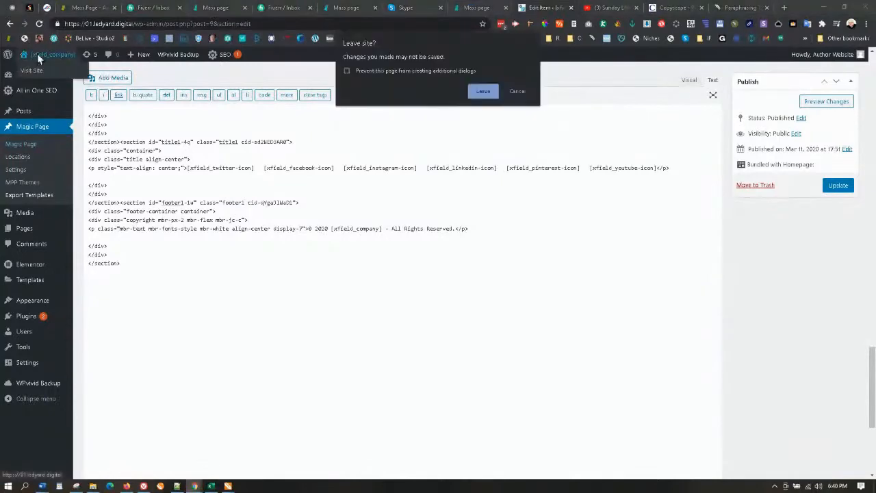
pyautogui.click(472, 92)
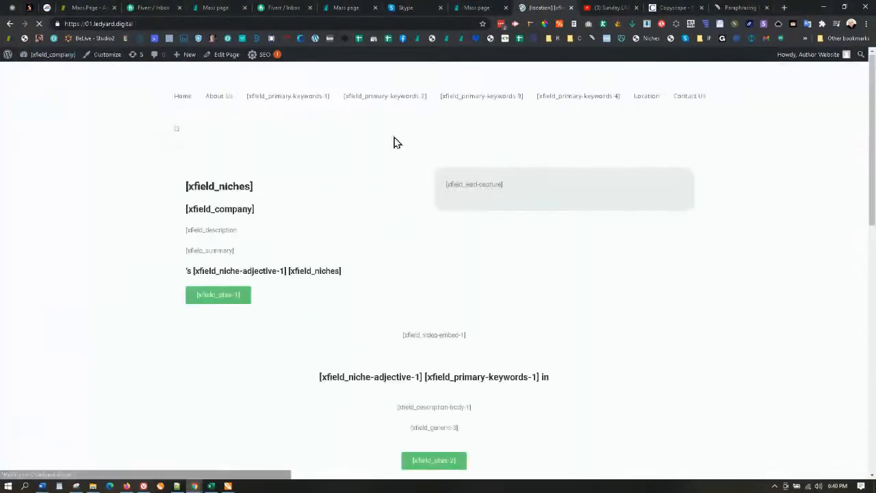
# Switch from the site's homepage to the mass.page app and start a new Magic Form entry.
pyautogui.scroll(-8, 393, 325)
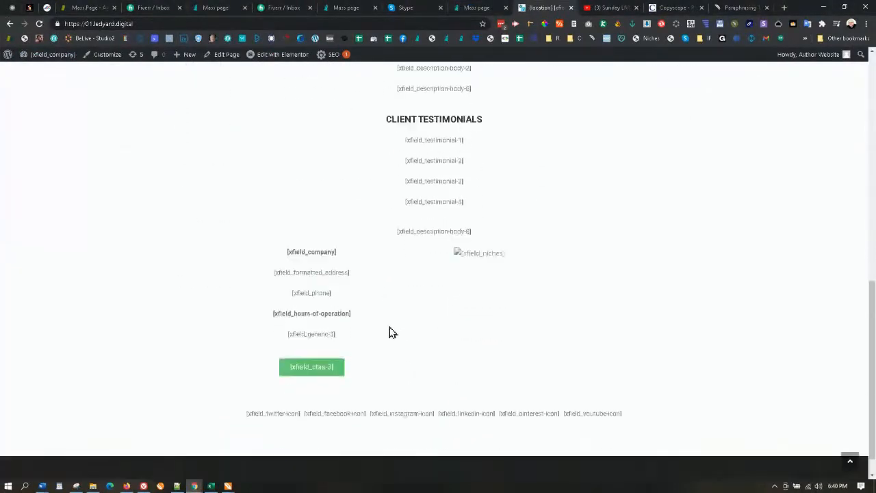
pyautogui.scroll(10, 388, 333)
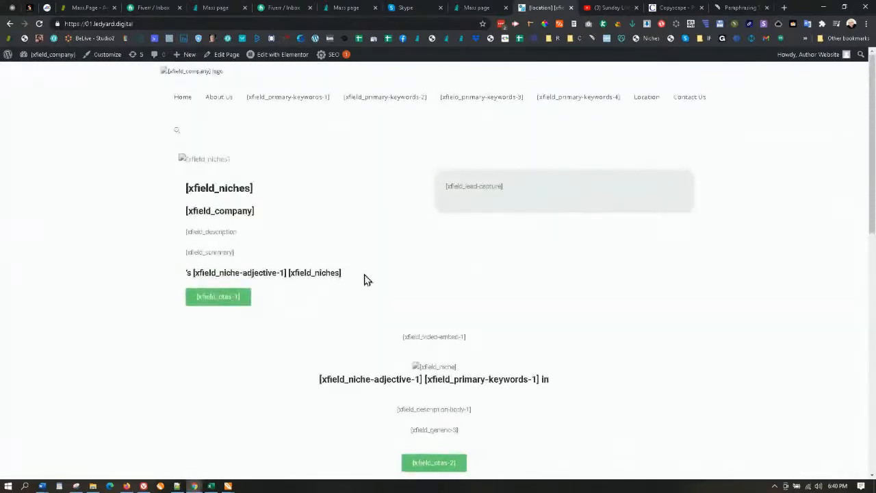
pyautogui.click(479, 10)
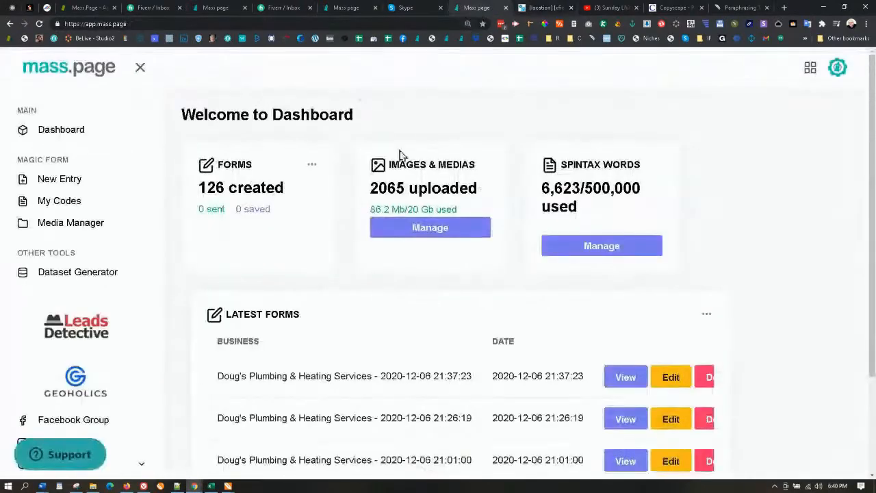
pyautogui.click(59, 181)
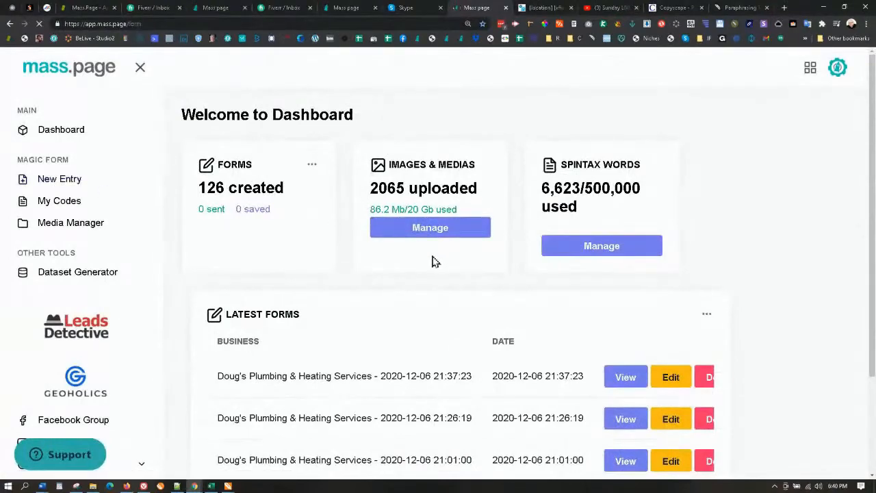
# Search for the company "Jim's Plumb" and pick Jim's Plumbing and Heating in Brooklyn to fill in the business details.
pyautogui.click(287, 234)
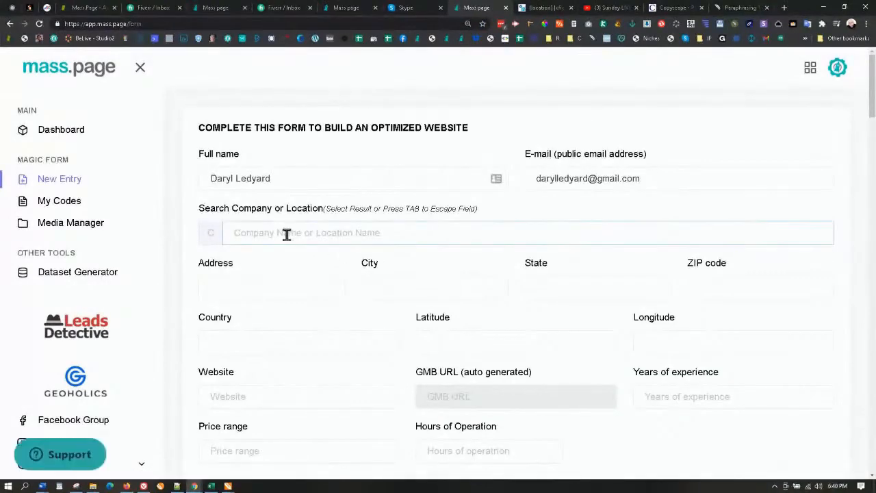
pyautogui.write("Jim's Plumb")
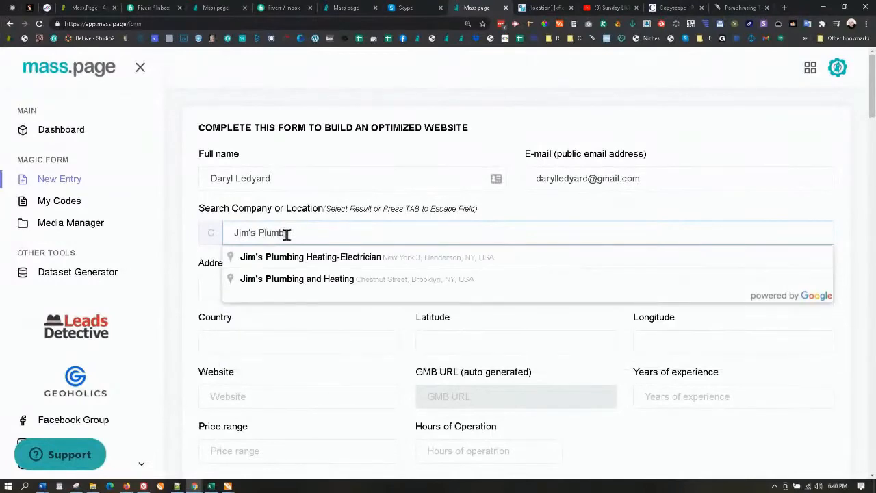
pyautogui.click(280, 277)
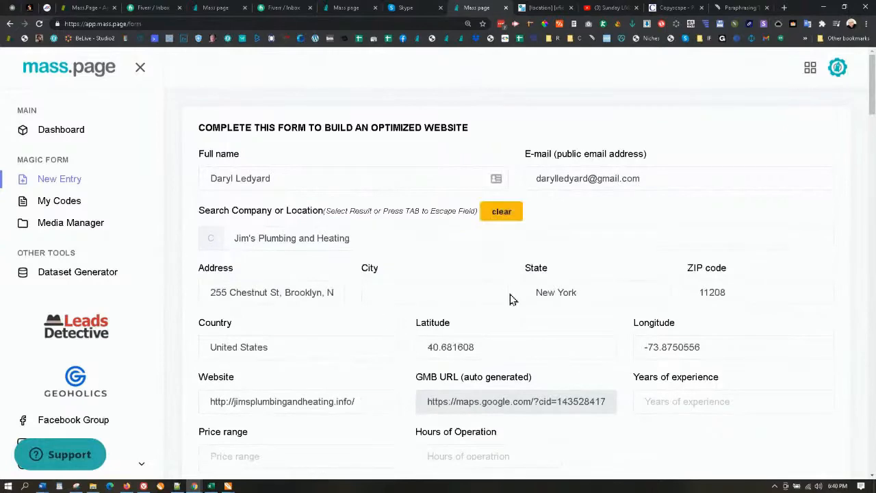
# Review the filled-in company details and the form's remaining fields down to the description and summary of features.
pyautogui.scroll(-1, 509, 299)
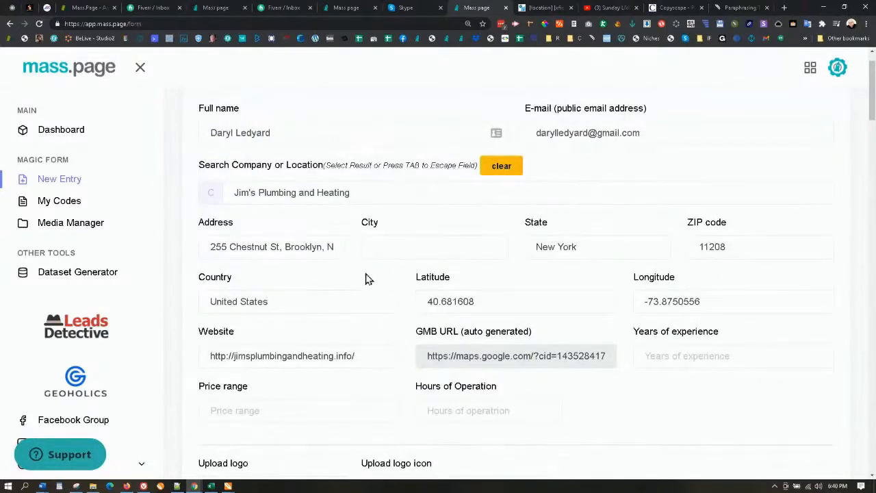
pyautogui.moveTo(321, 246); pyautogui.dragTo(352, 255)
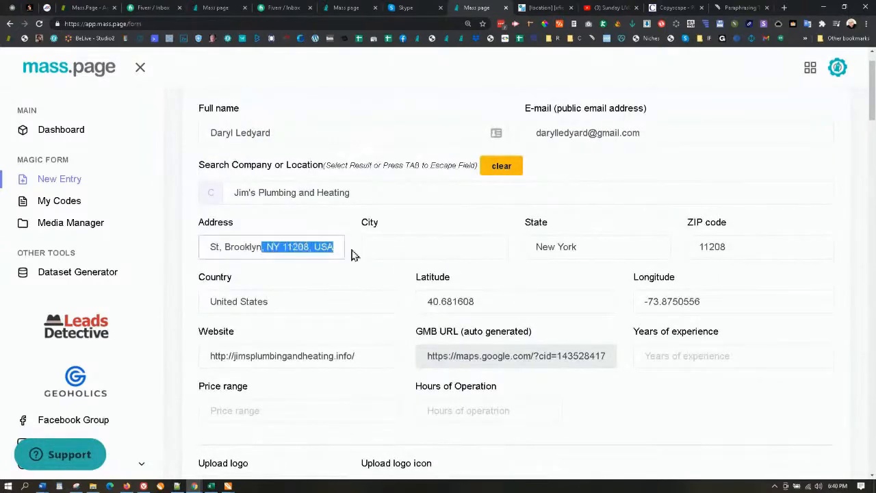
pyautogui.click(338, 292)
pyautogui.scroll(-2, 297, 333)
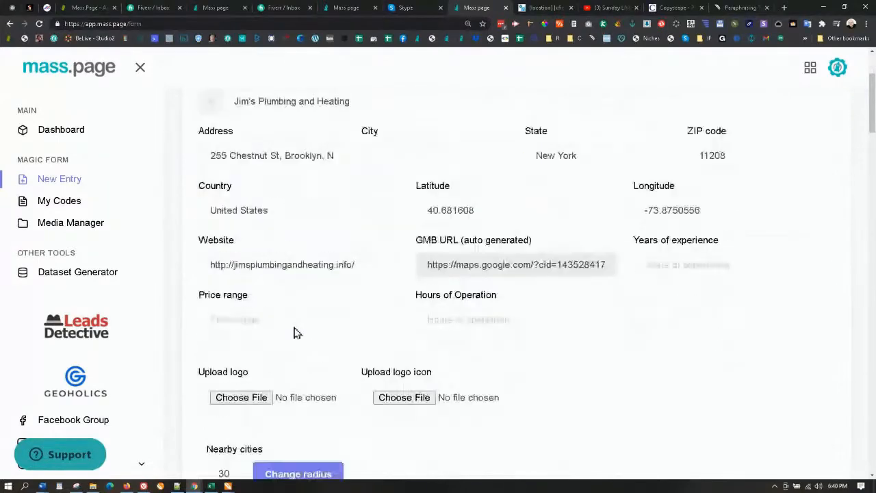
pyautogui.scroll(-1, 359, 268)
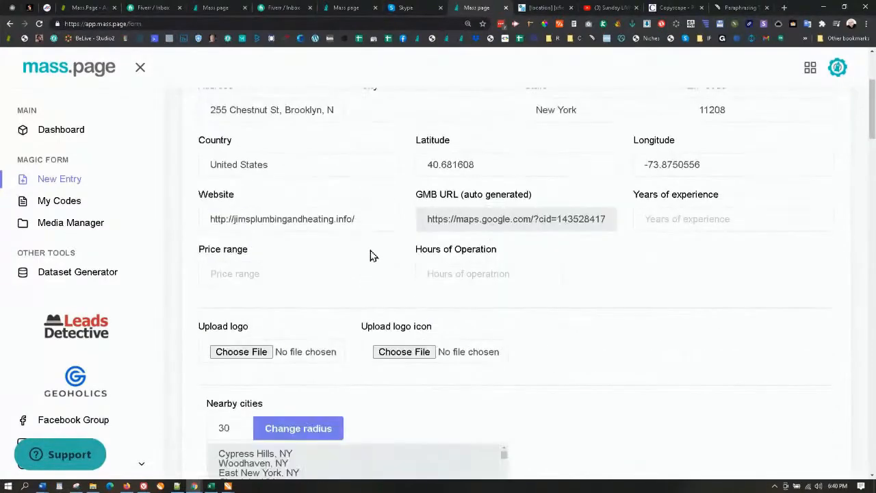
pyautogui.scroll(-10, 370, 256)
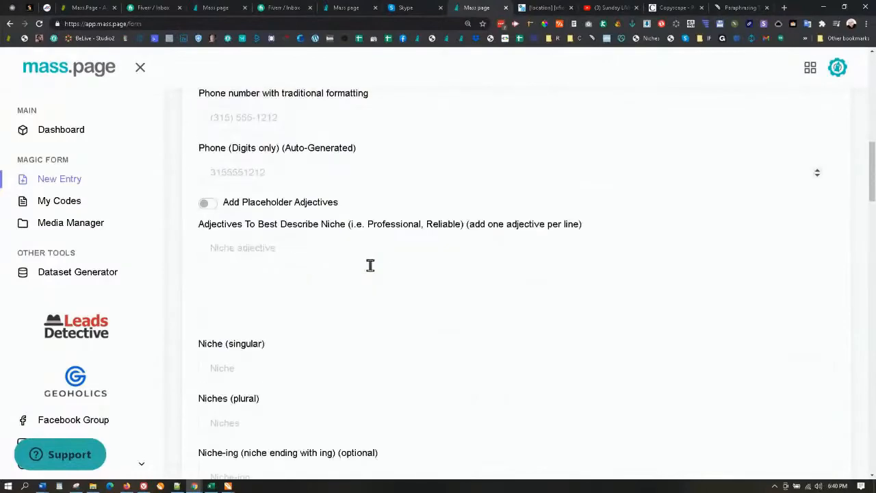
pyautogui.scroll(-8, 369, 267)
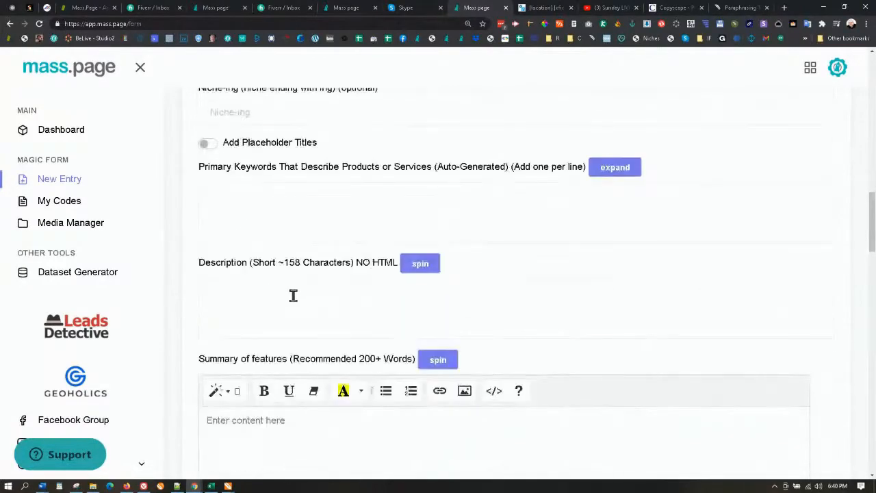
pyautogui.scroll(-1, 293, 295)
pyautogui.scroll(10, 294, 297)
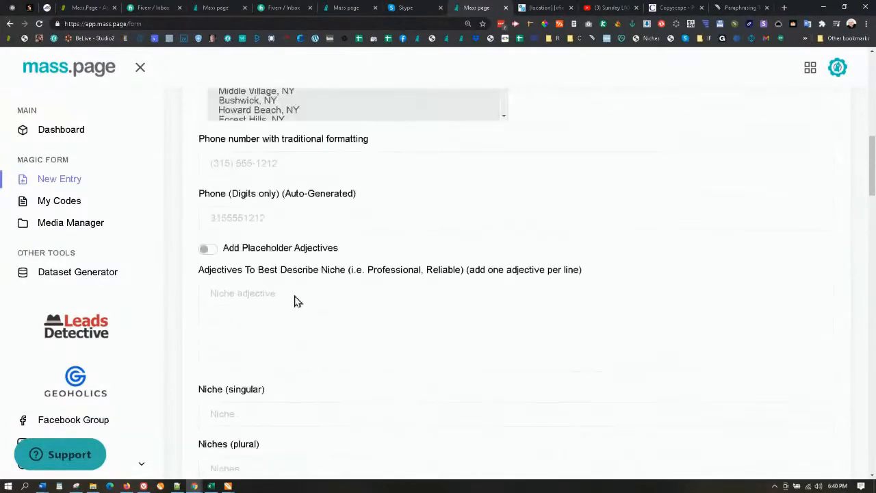
pyautogui.scroll(4, 296, 301)
pyautogui.scroll(6, 301, 290)
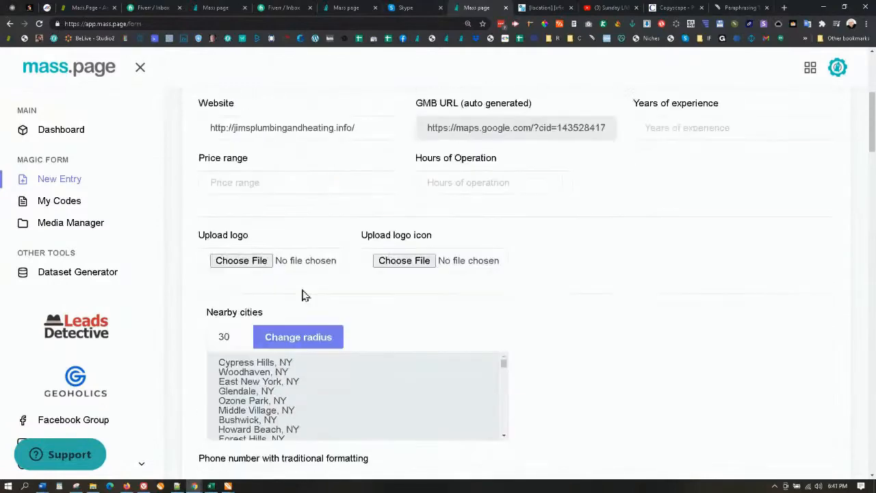
# Enter 25 years of experience, a price range of $40-$500 and operating hours of 8am-9pm M-F.
pyautogui.click(671, 271)
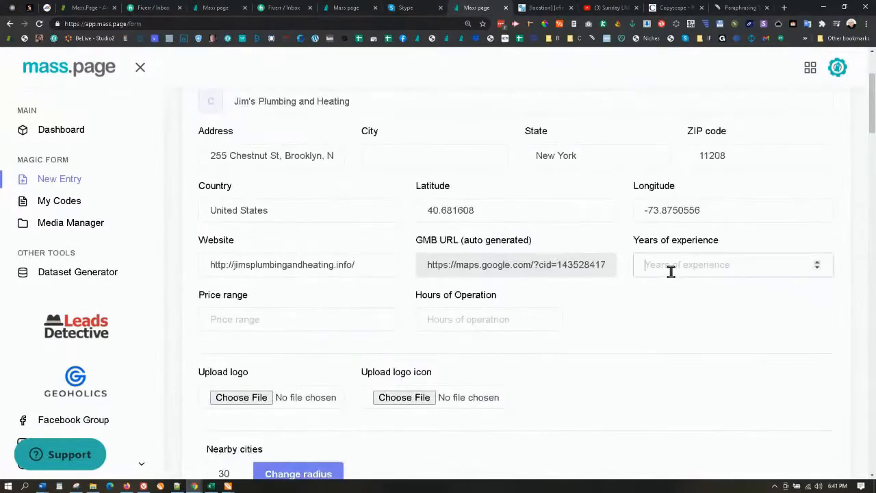
pyautogui.write('25')
pyautogui.click(236, 319)
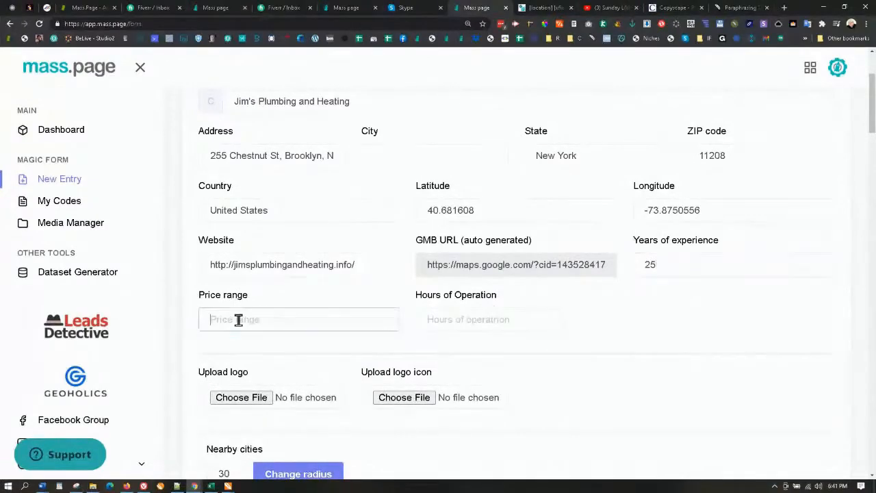
pyautogui.write('$40-$')
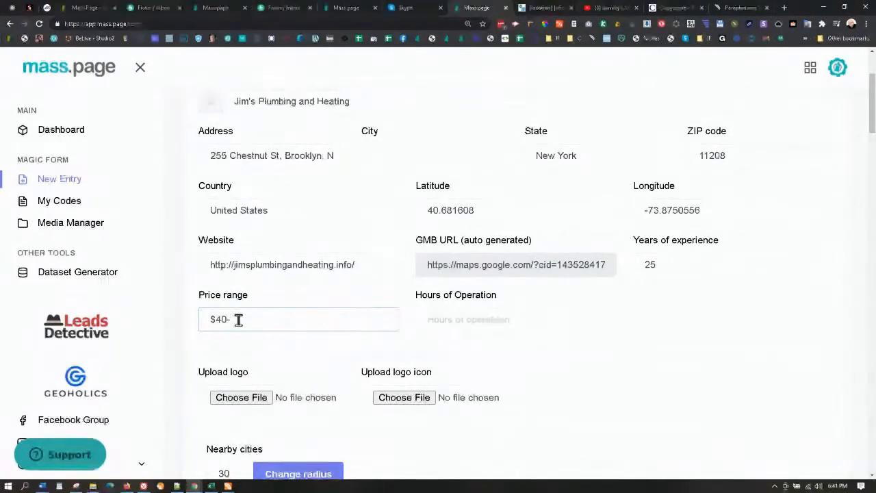
pyautogui.write('500')
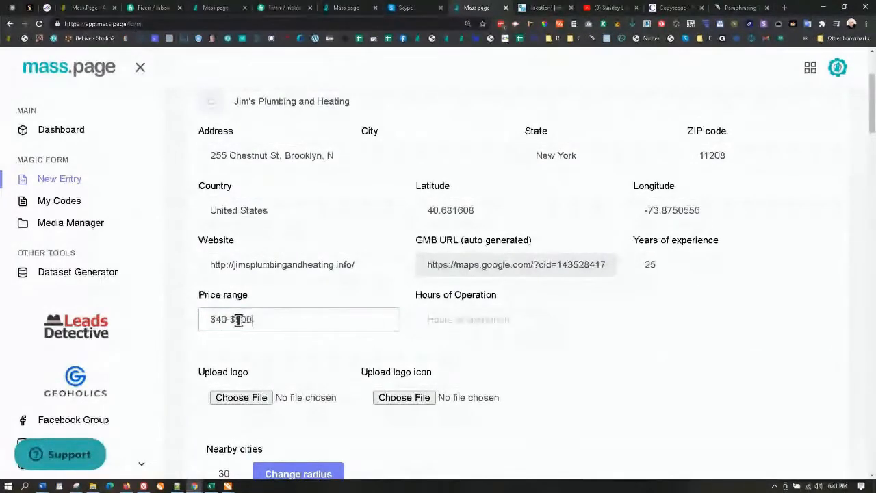
pyautogui.click(462, 319)
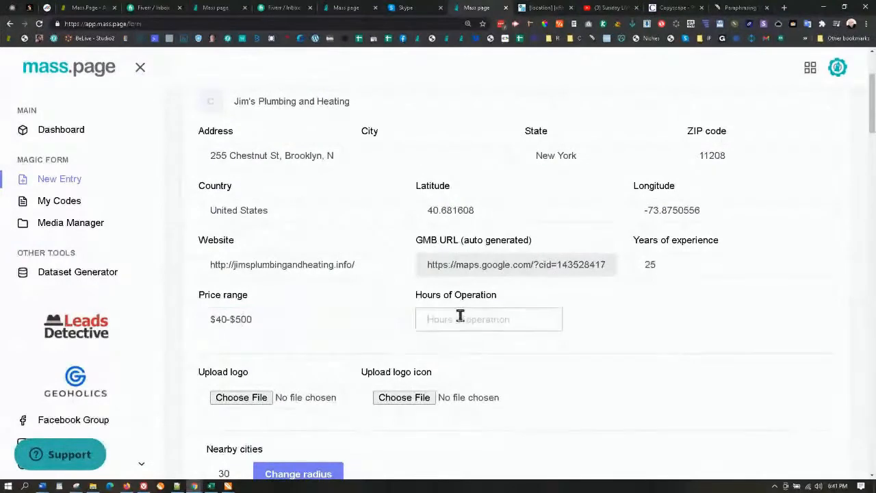
pyautogui.write('8am-9pm M-F')
# Upload "plumber logo.jpg" from the Plumber-Images-and-Content folder as the company logo.
pyautogui.scroll(-2, 274, 382)
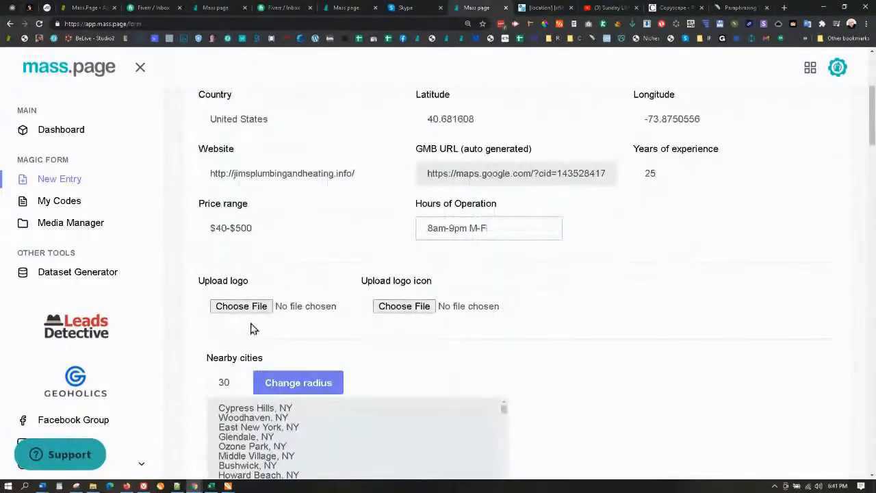
pyautogui.click(244, 308)
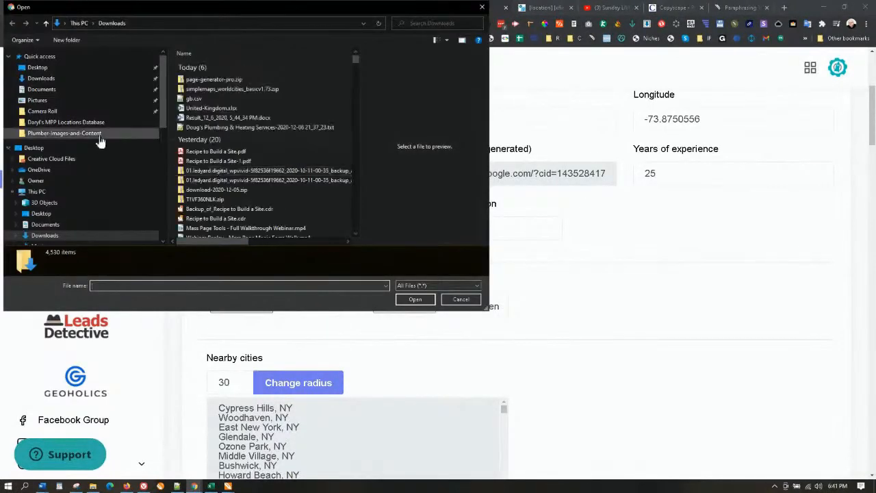
pyautogui.click(86, 133)
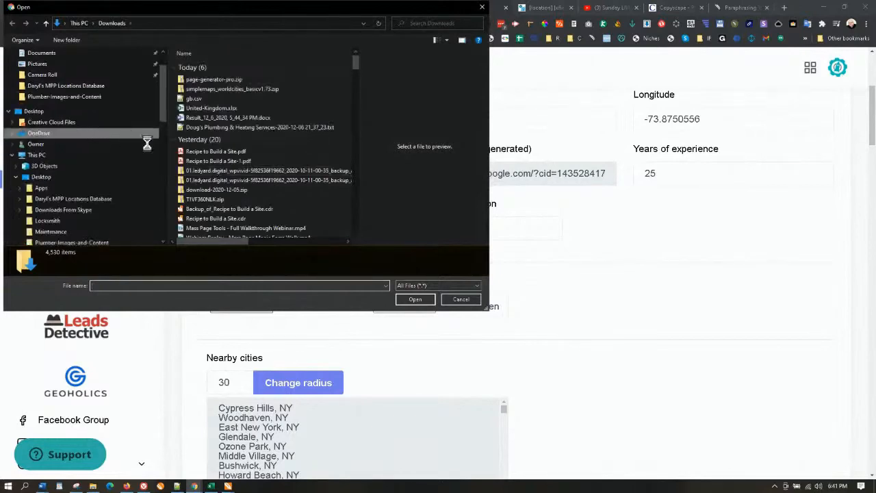
pyautogui.click(89, 97)
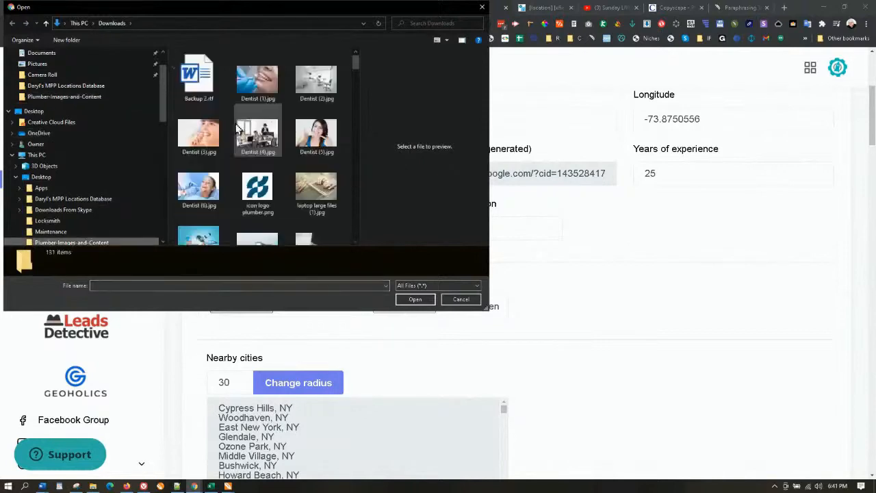
pyautogui.scroll(-2, 267, 161)
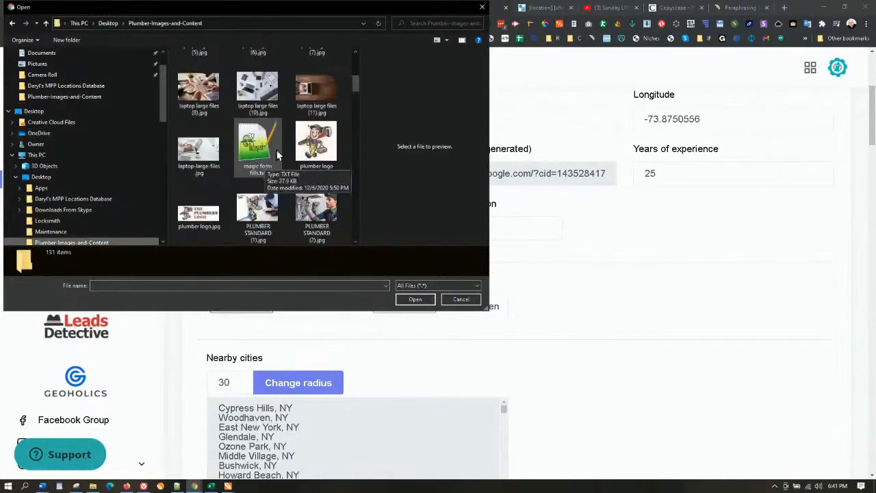
pyautogui.scroll(-1, 274, 156)
pyautogui.scroll(-2, 278, 161)
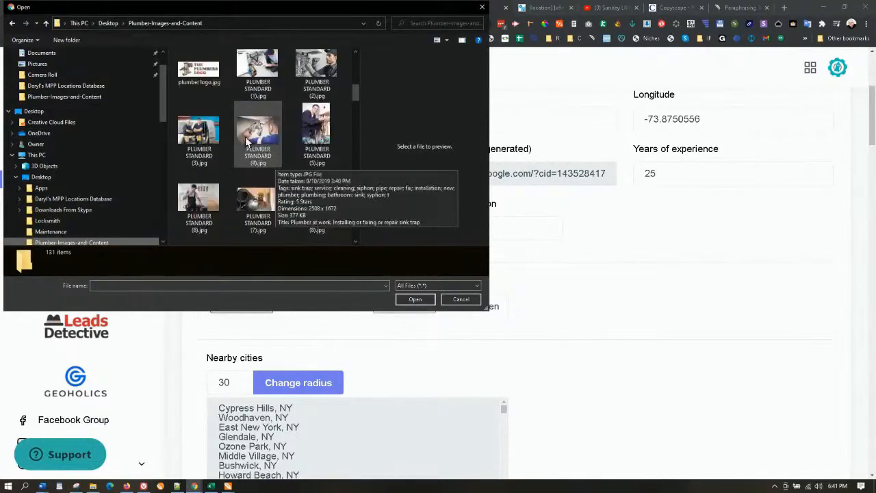
pyautogui.scroll(1, 274, 157)
pyautogui.click(198, 69)
pyautogui.click(413, 300)
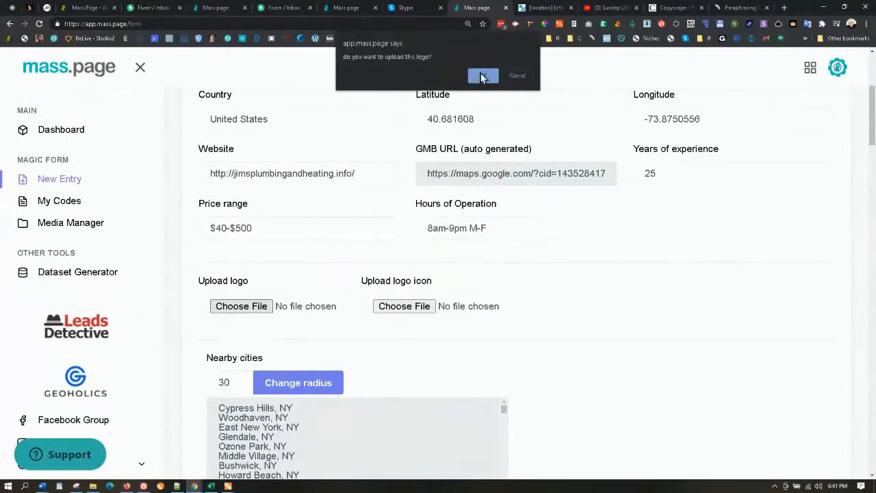
pyautogui.click(483, 77)
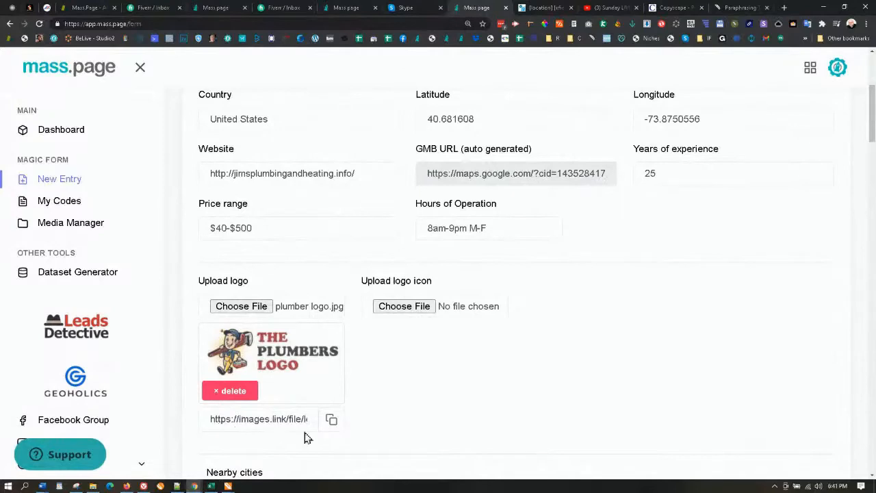
# Upload "plumber logo bullet.jpg" from the same folder as the logo icon.
pyautogui.click(401, 309)
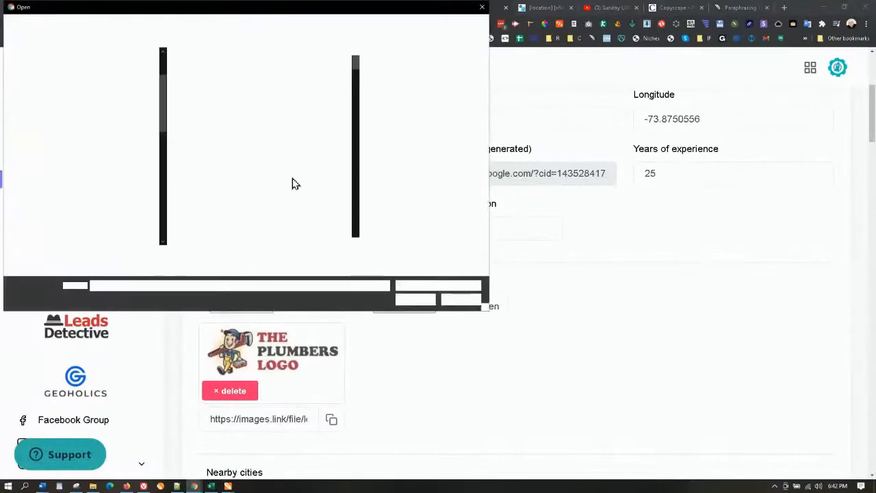
pyautogui.scroll(-3, 295, 178)
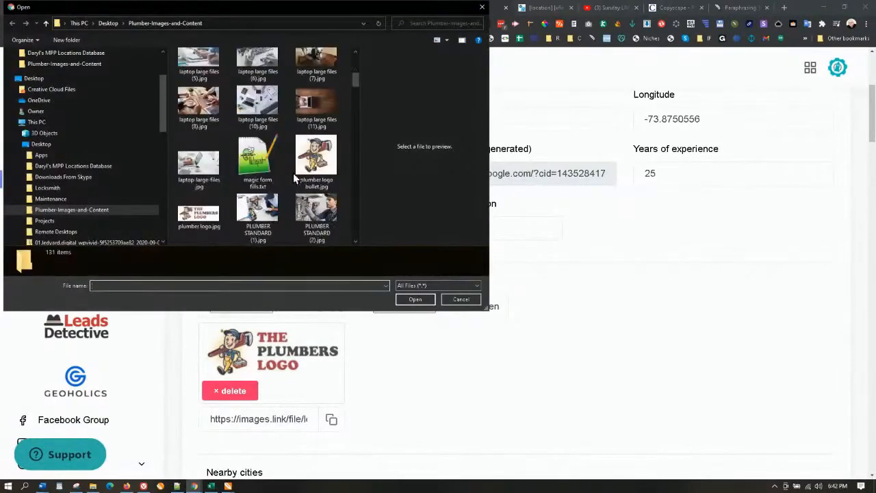
pyautogui.click(315, 161)
pyautogui.click(415, 300)
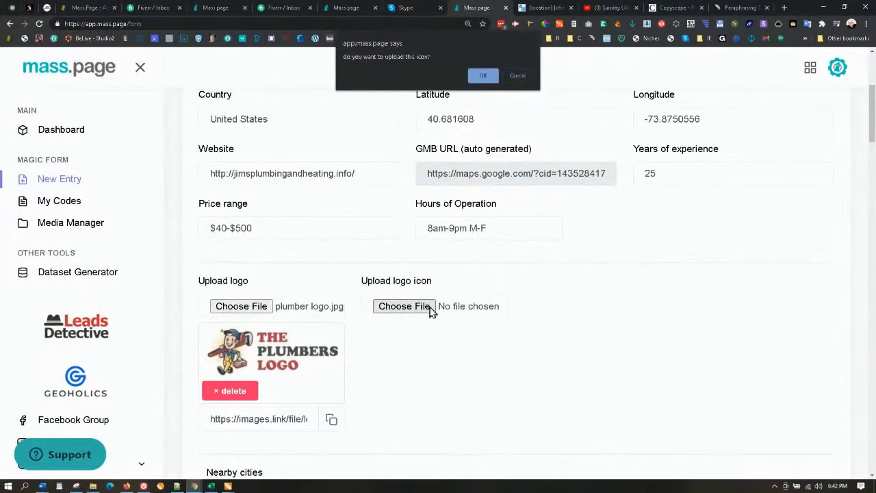
pyautogui.click(484, 76)
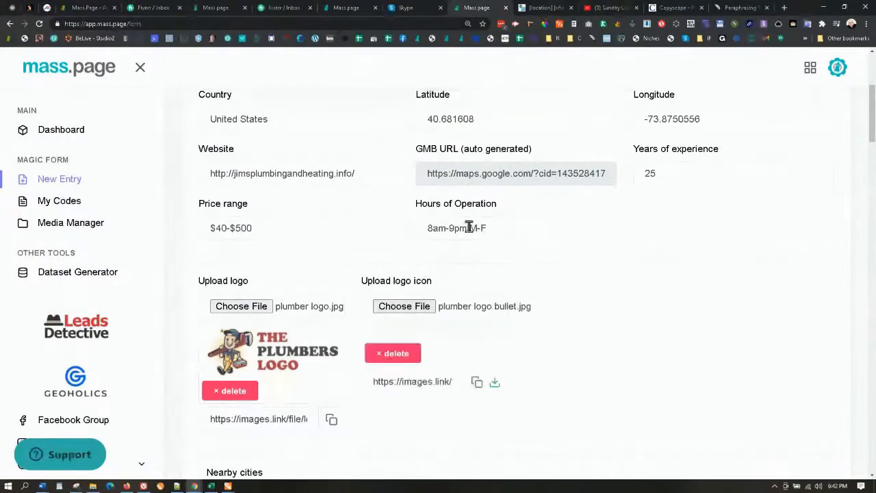
# Set the nearby cities radius to 15 and look through the refreshed city list.
pyautogui.scroll(-1, 519, 420)
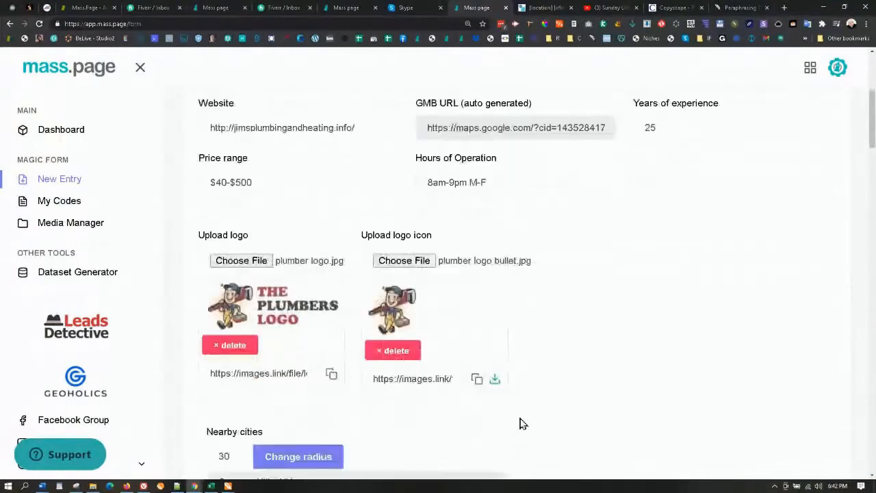
pyautogui.scroll(-1, 438, 399)
pyautogui.scroll(-3, 430, 398)
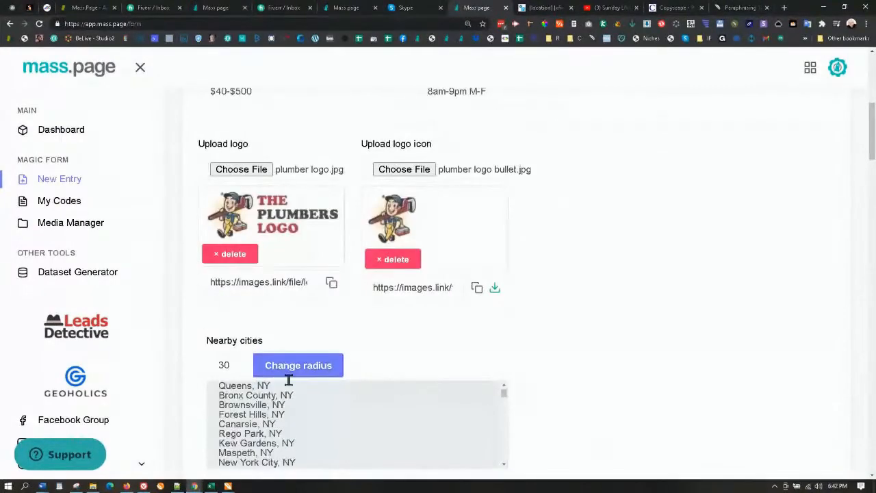
pyautogui.moveTo(235, 363); pyautogui.dragTo(207, 366)
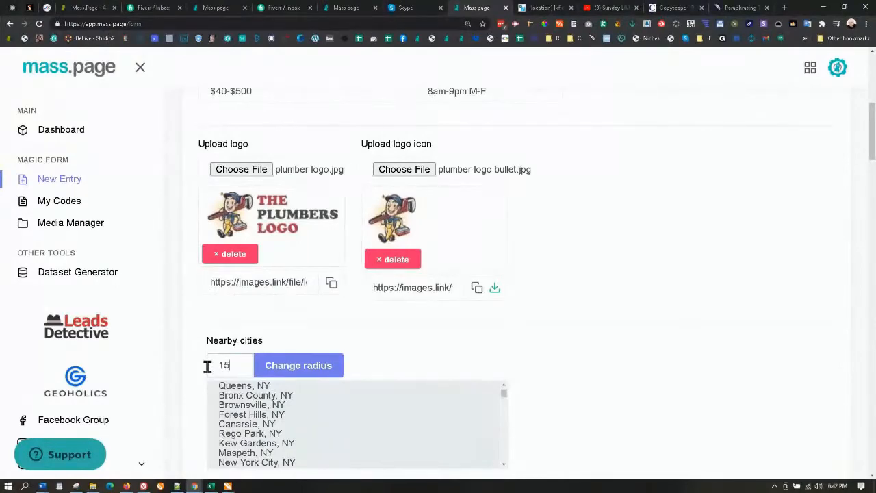
pyautogui.click(295, 368)
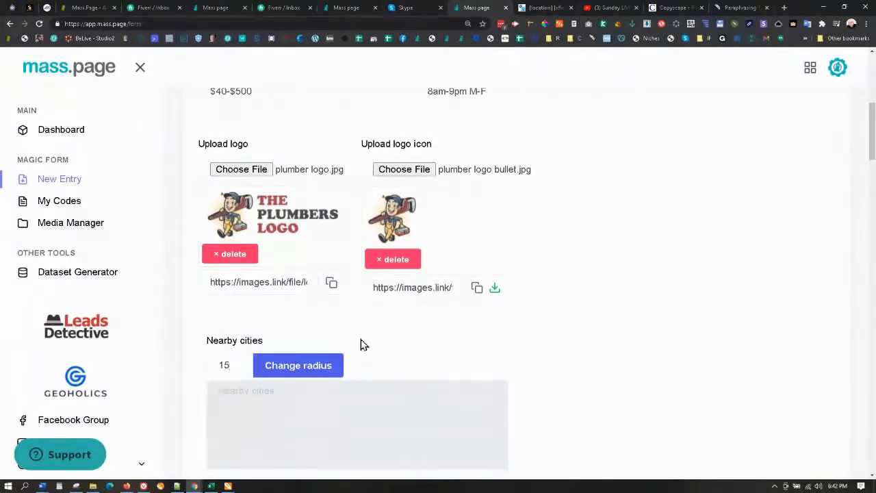
pyautogui.scroll(-2, 361, 342)
pyautogui.scroll(-2, 287, 319)
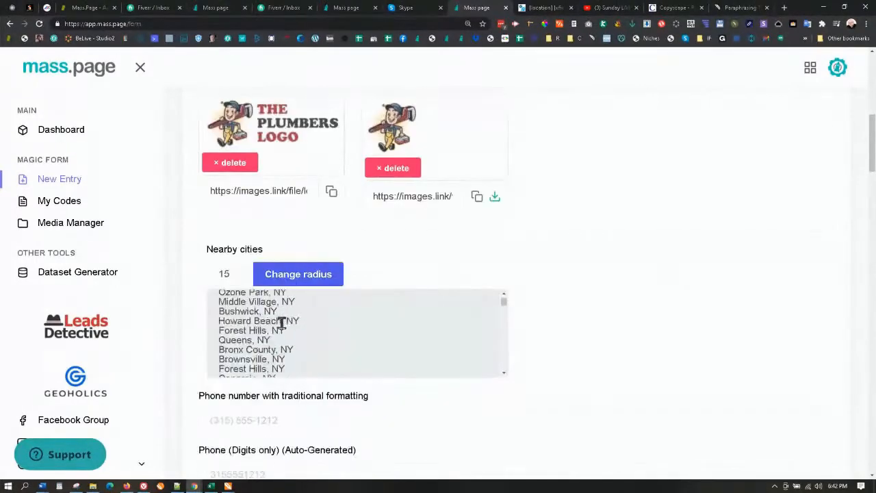
pyautogui.scroll(-6, 286, 327)
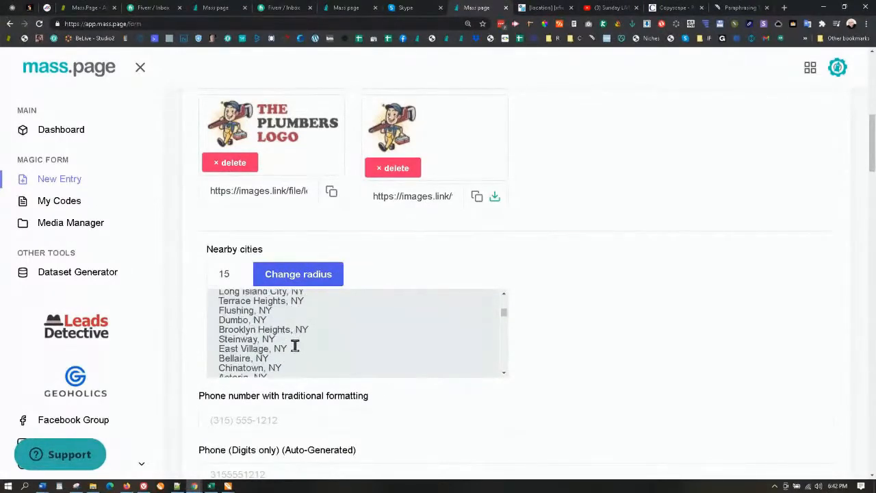
pyautogui.scroll(-3, 295, 346)
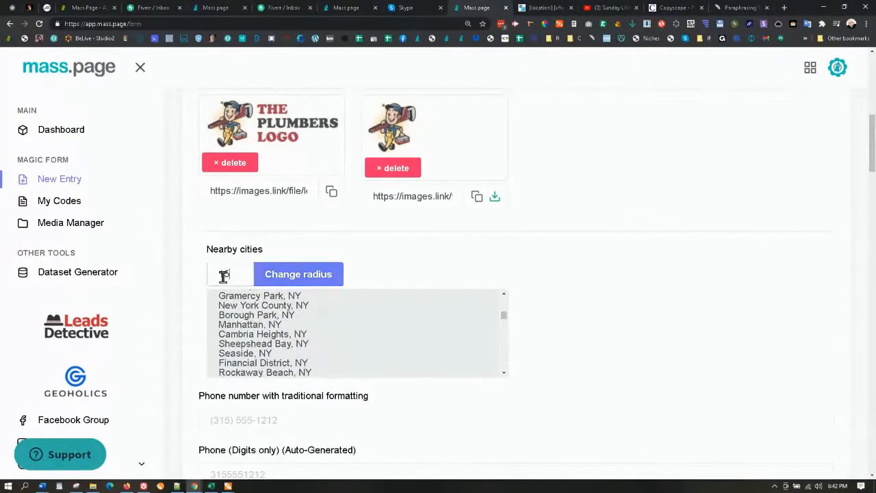
# Set the nearby cities radius to 5 and check the refreshed city list down to its end.
pyautogui.moveTo(224, 276); pyautogui.dragTo(209, 286)
pyautogui.write('5')
pyautogui.click(298, 277)
pyautogui.scroll(-1, 314, 329)
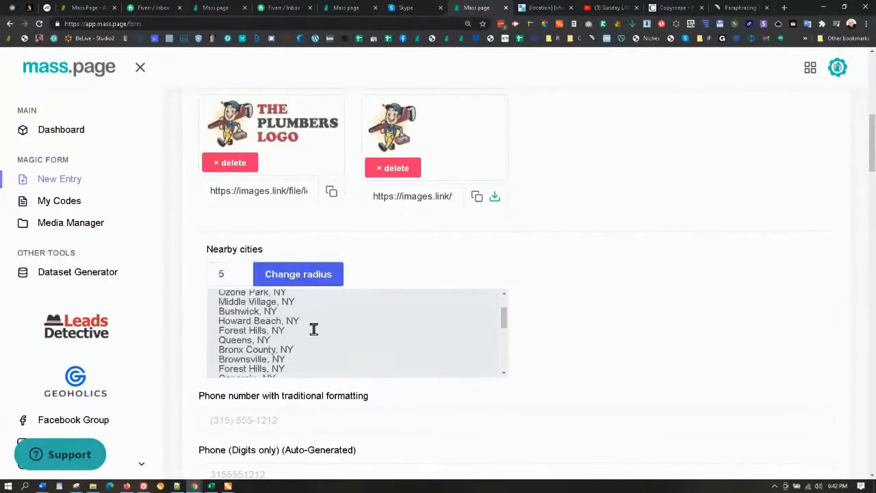
pyautogui.scroll(-4, 313, 329)
pyautogui.scroll(-1, 291, 392)
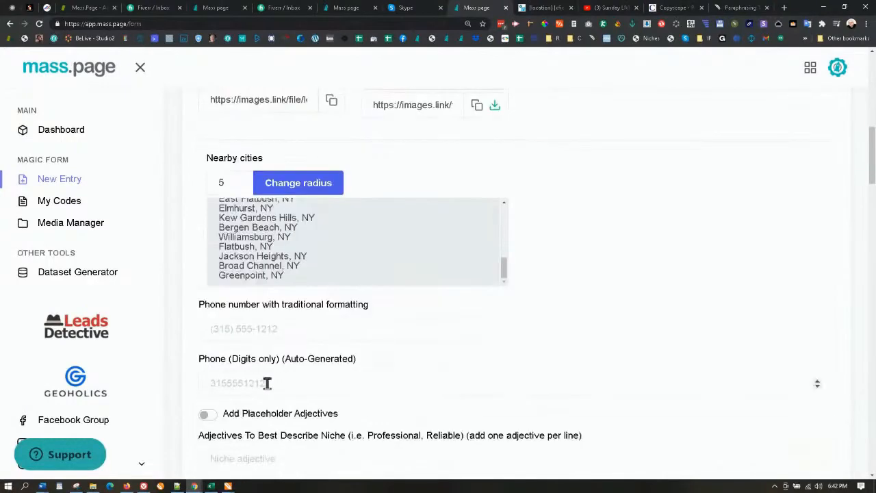
# Enter the company's phone number in traditional formatting, with the area code in a single pair of parentheses.
pyautogui.click(217, 330)
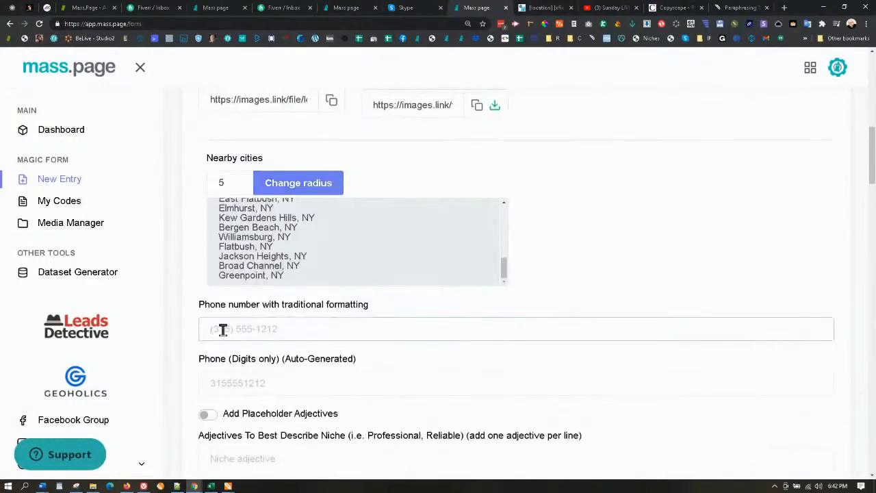
pyautogui.write('31')
pyautogui.press('BackSpace')
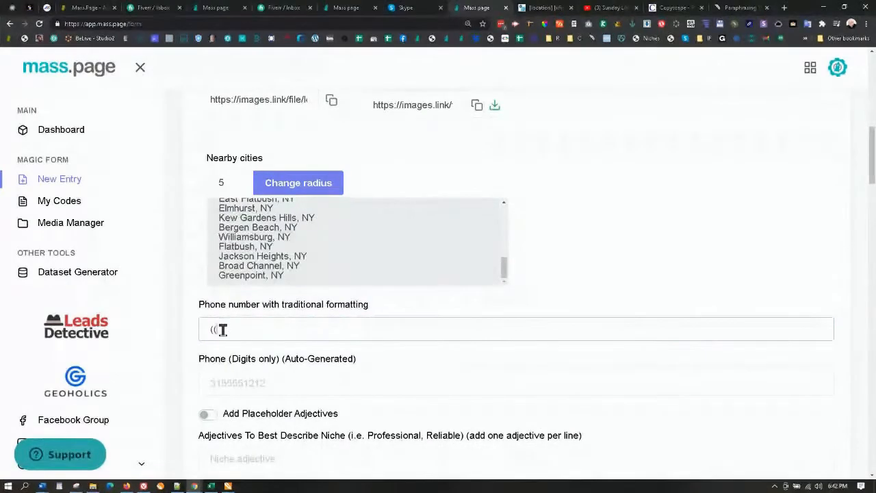
pyautogui.write('917')
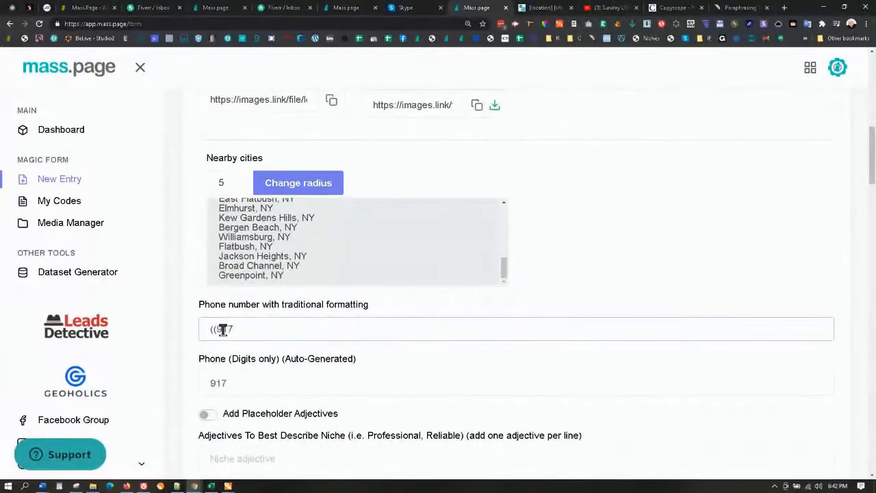
pyautogui.write(')555-1212')
pyautogui.click(214, 328)
pyautogui.press('BackSpace')
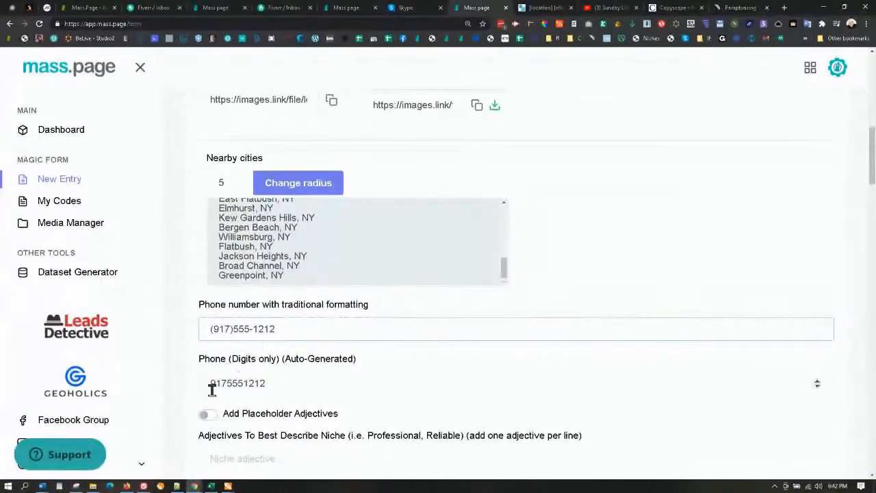
# Turn on the placeholder adjectives and delete the duplicate "Driven" from the suggestions.
pyautogui.scroll(-3, 286, 382)
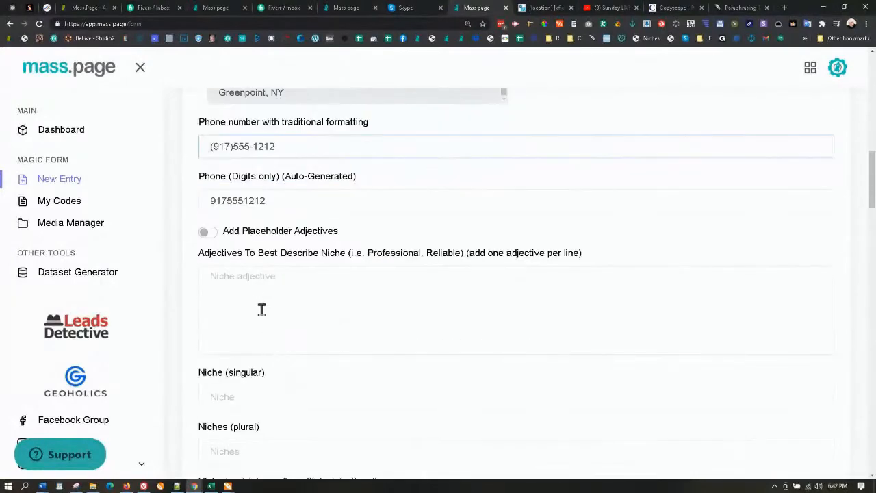
pyautogui.click(211, 233)
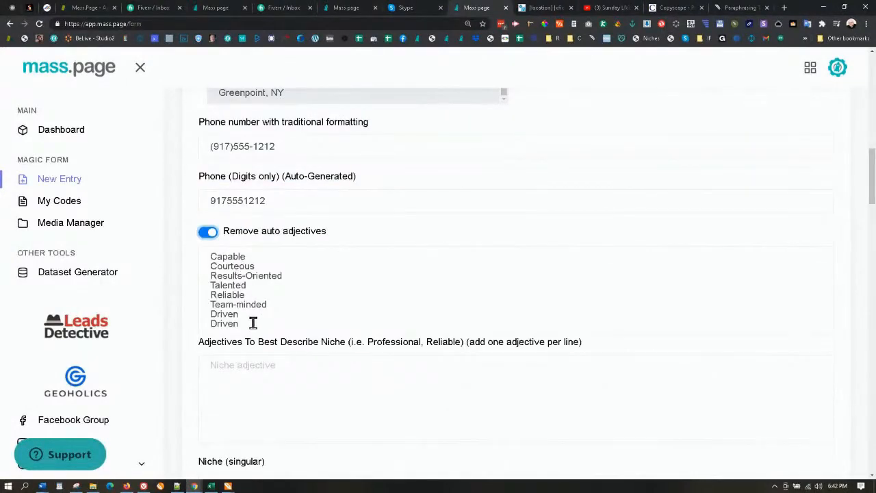
pyautogui.moveTo(252, 323); pyautogui.dragTo(199, 327)
pyautogui.press('BackSpace')
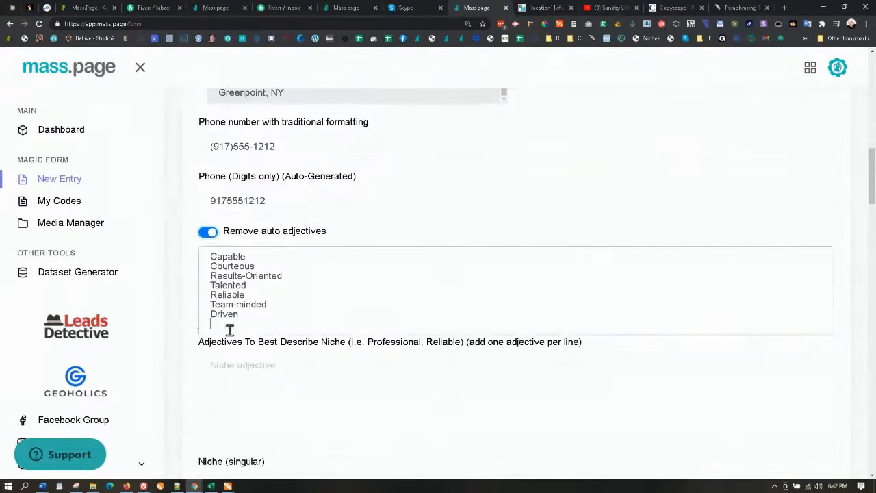
# Move the suggested adjectives, Capable through Driven, into the field for adjectives that best describe the niche.
pyautogui.moveTo(236, 315); pyautogui.dragTo(192, 255)
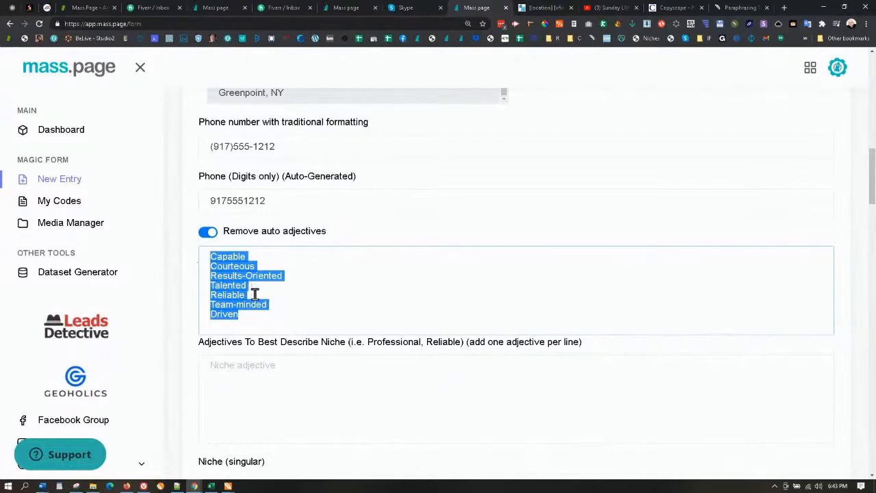
pyautogui.hotkey('ctrl', 'x')
pyautogui.click(236, 365)
pyautogui.hotkey('ctrl', 'v')
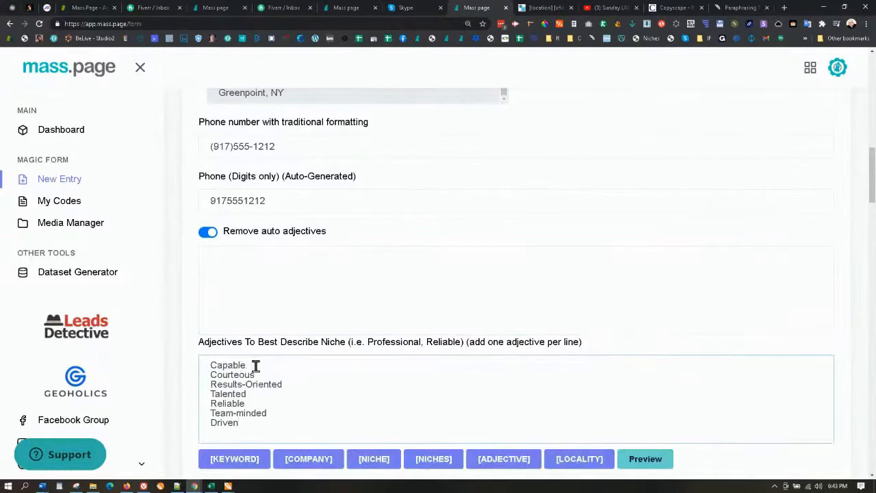
# Delete Capable, Talented and Driven from the niche adjectives.
pyautogui.moveTo(241, 365); pyautogui.dragTo(195, 365)
pyautogui.press('Delete')
pyautogui.press('Delete')
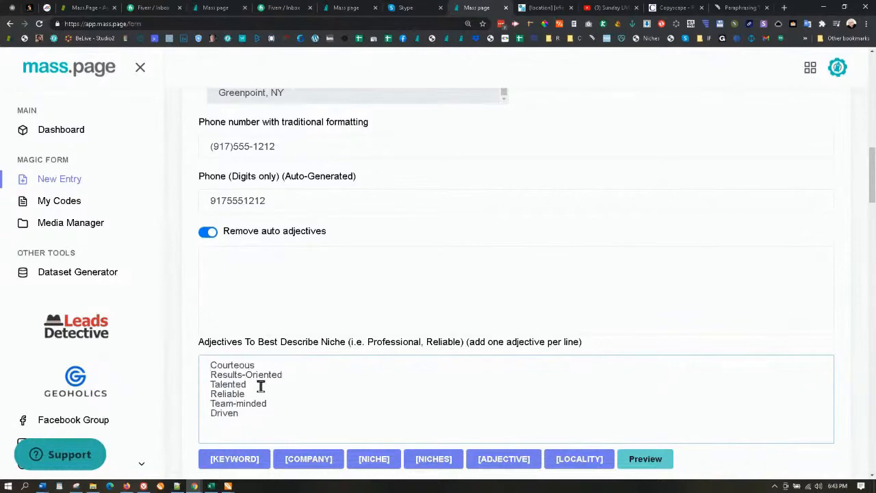
pyautogui.moveTo(248, 384); pyautogui.dragTo(206, 385)
pyautogui.press('Delete')
pyautogui.press('Delete')
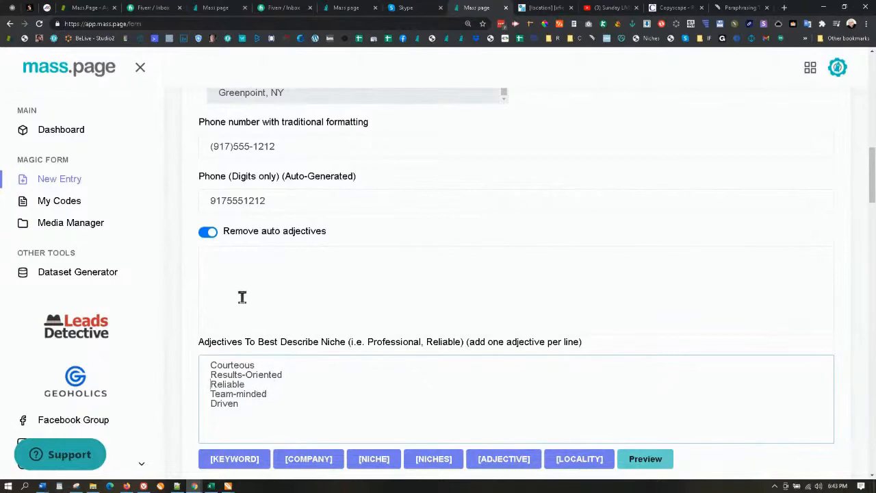
pyautogui.moveTo(246, 404); pyautogui.dragTo(209, 403)
pyautogui.press('Delete')
# Generate a fresh set of auto adjectives and append all of them, Highly Trained through Expert, below Team-minded in the niche adjectives.
pyautogui.click(209, 234)
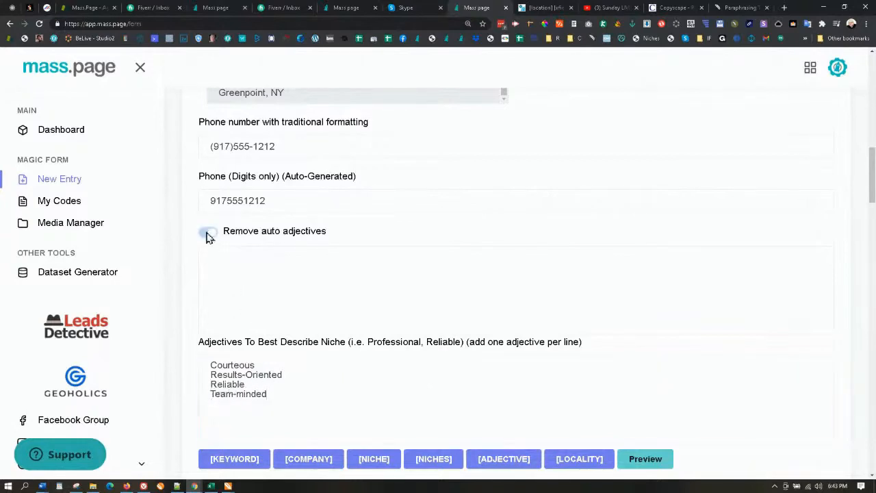
pyautogui.click(210, 235)
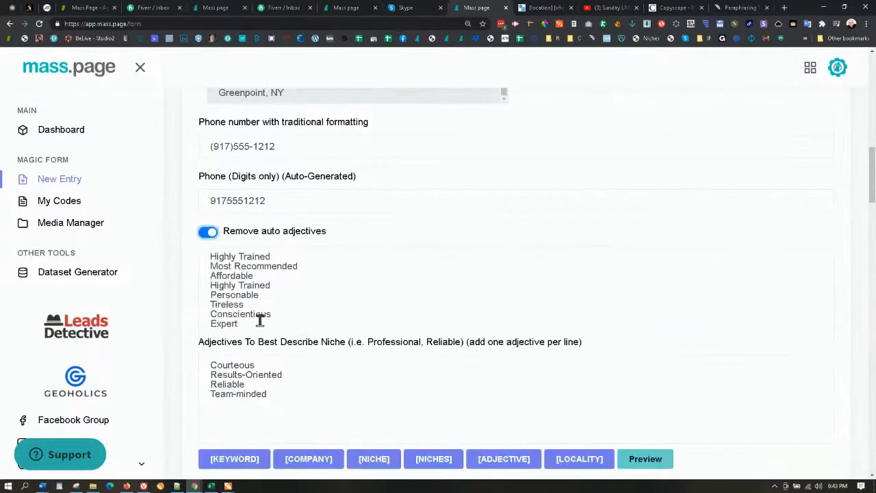
pyautogui.moveTo(251, 320); pyautogui.dragTo(199, 254)
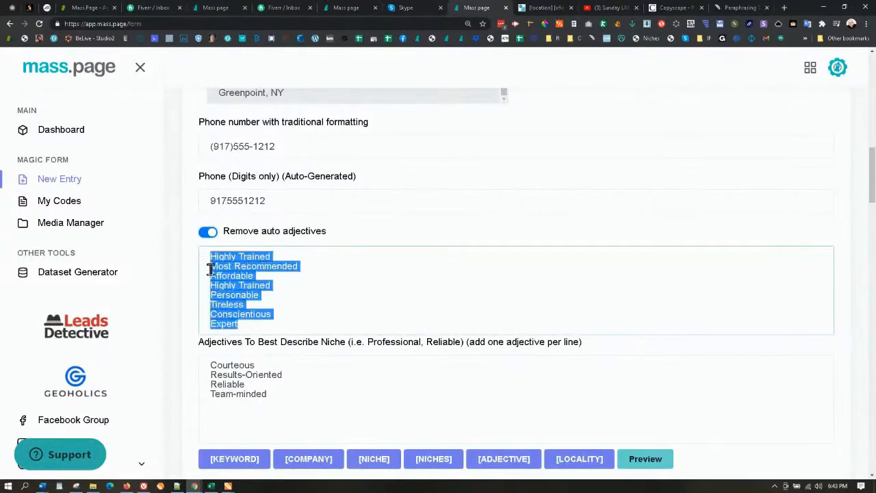
pyautogui.click(273, 398)
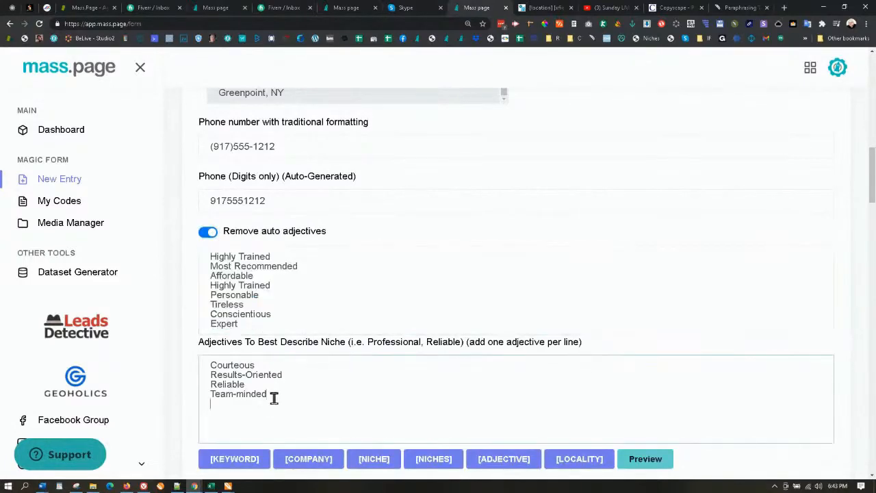
pyautogui.hotkey('ctrl', 'v')
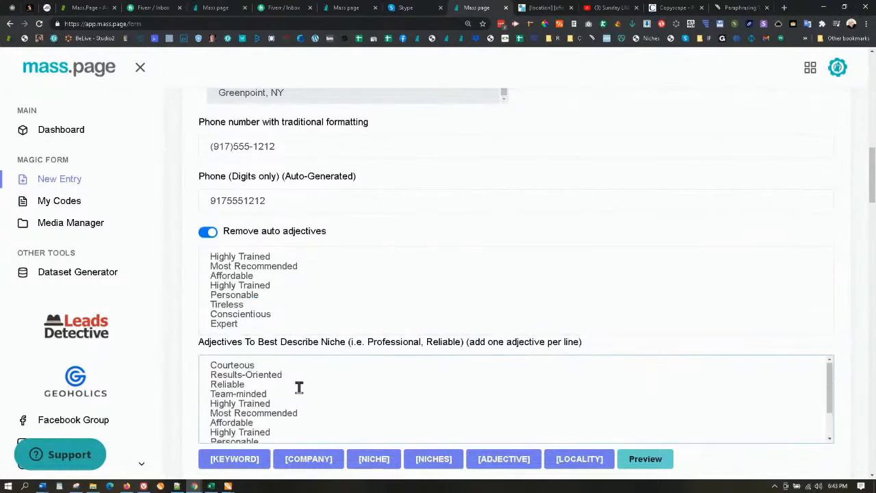
# Delete Team-minded, the duplicate Highly Trained, Personable, Tireless and Conscientious from the niche adjectives.
pyautogui.scroll(2, 299, 388)
pyautogui.moveTo(273, 395); pyautogui.dragTo(207, 393)
pyautogui.press('BackSpace')
pyautogui.press('BackSpace')
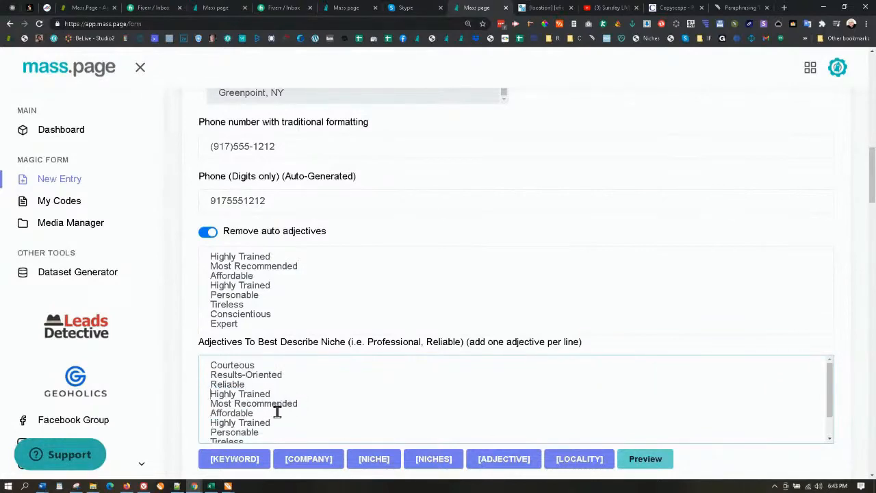
pyautogui.scroll(-1, 277, 411)
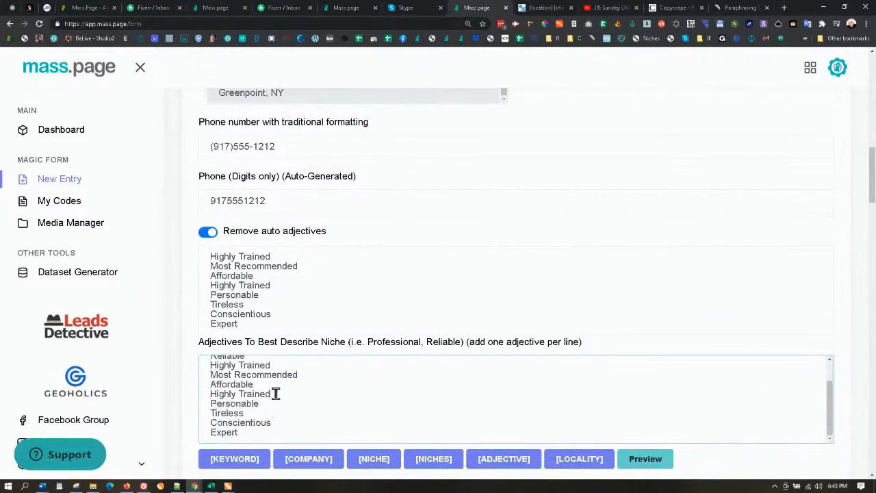
pyautogui.moveTo(276, 394); pyautogui.dragTo(206, 395)
pyautogui.press('BackSpace')
pyautogui.moveTo(267, 403); pyautogui.dragTo(216, 406)
pyautogui.press('BackSpace')
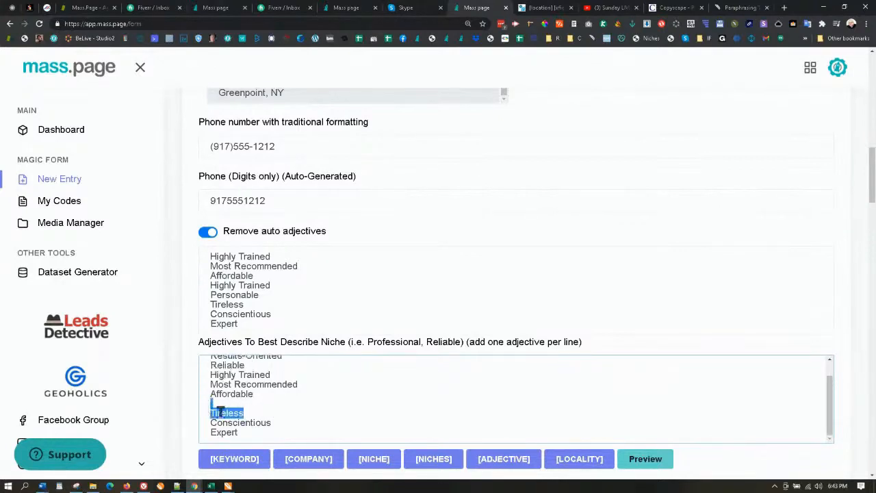
pyautogui.press('BackSpace')
pyautogui.moveTo(273, 422); pyautogui.dragTo(205, 415)
pyautogui.press('BackSpace')
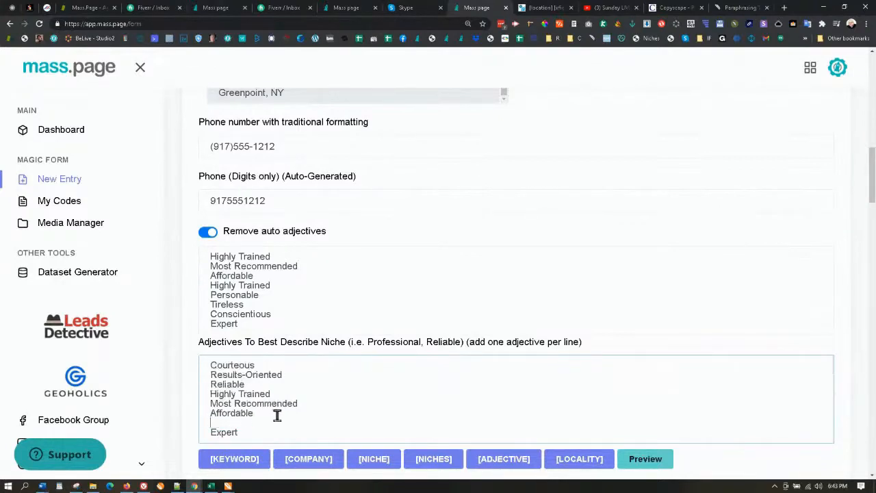
pyautogui.press('Delete')
# Turn off the auto adjectives, leaving only the curated niche adjectives list.
pyautogui.scroll(-2, 303, 416)
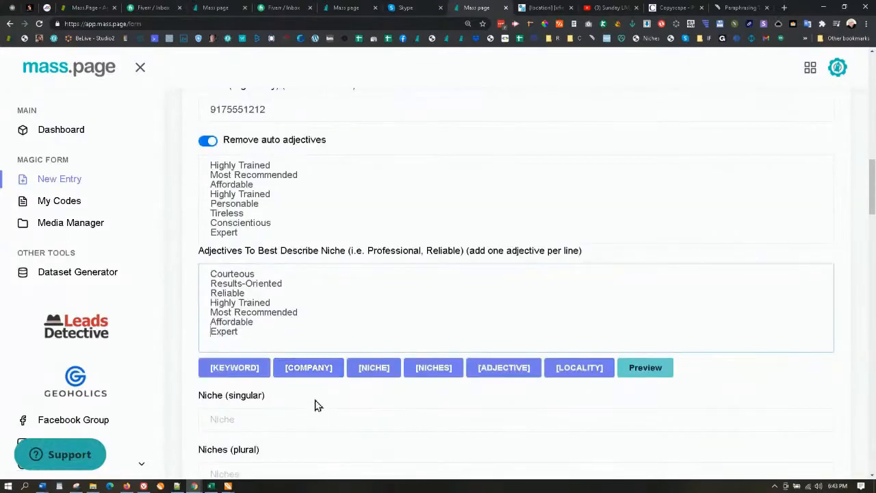
pyautogui.scroll(-2, 317, 405)
pyautogui.scroll(2, 315, 216)
pyautogui.click(208, 141)
# Enter Plumber as the singular niche and Plumbers as the plural niche.
pyautogui.scroll(-1, 277, 308)
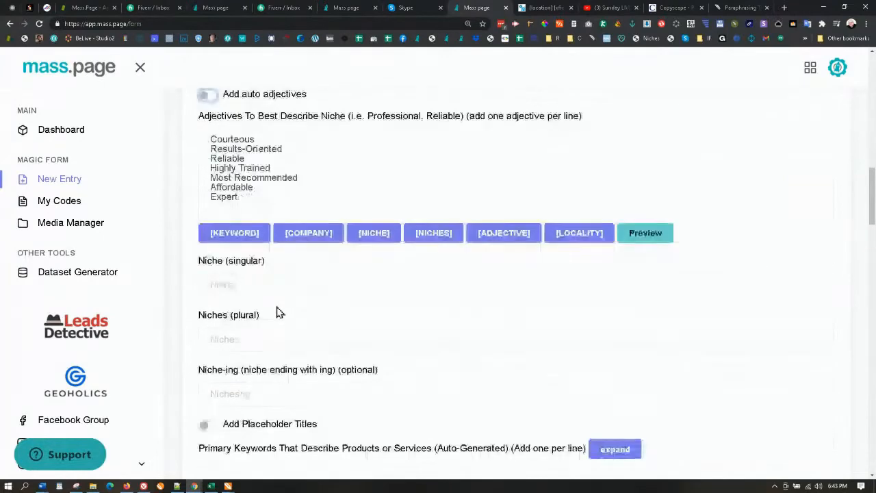
pyautogui.click(237, 288)
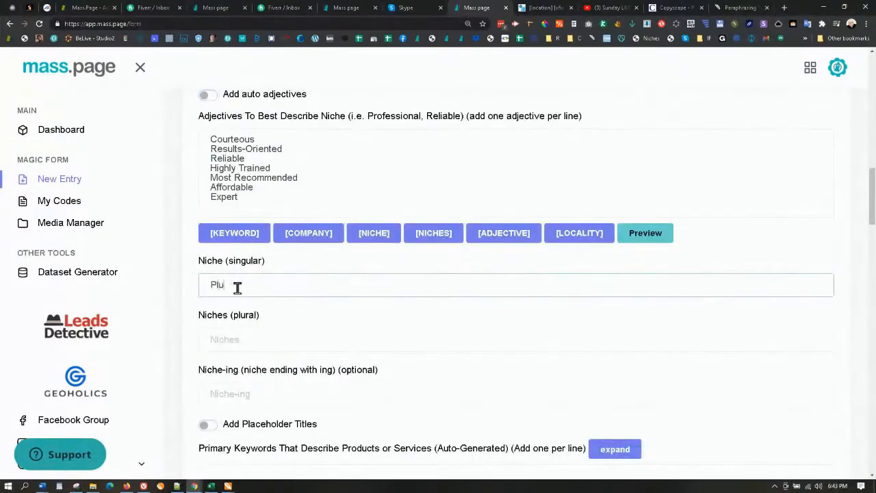
pyautogui.write('Plumber')
pyautogui.press('Tab')
pyautogui.write('Pl')
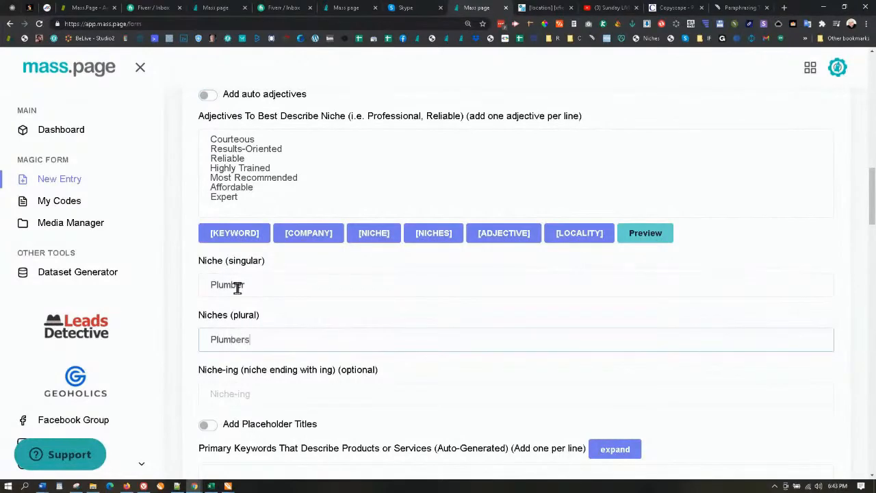
pyautogui.press('Tab')
# Turn on the placeholder titles above the primary keywords, leaving the optional niche-ing field blank.
pyautogui.scroll(-4, 297, 292)
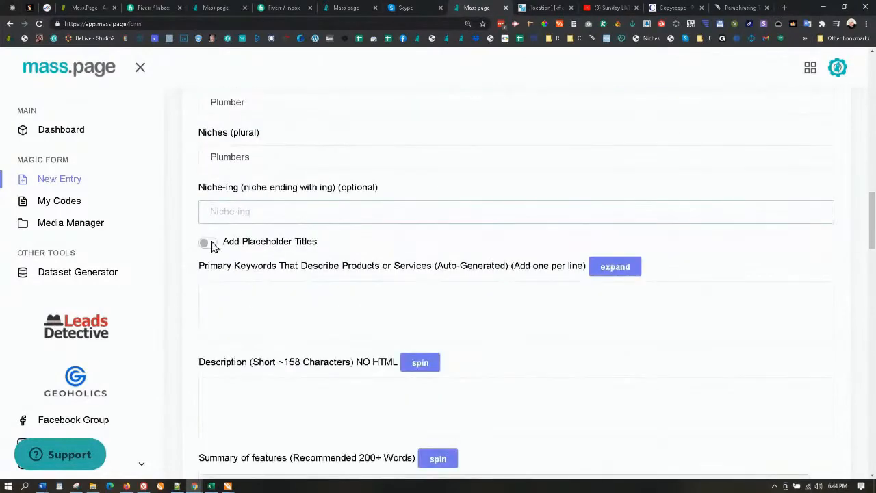
pyautogui.click(209, 243)
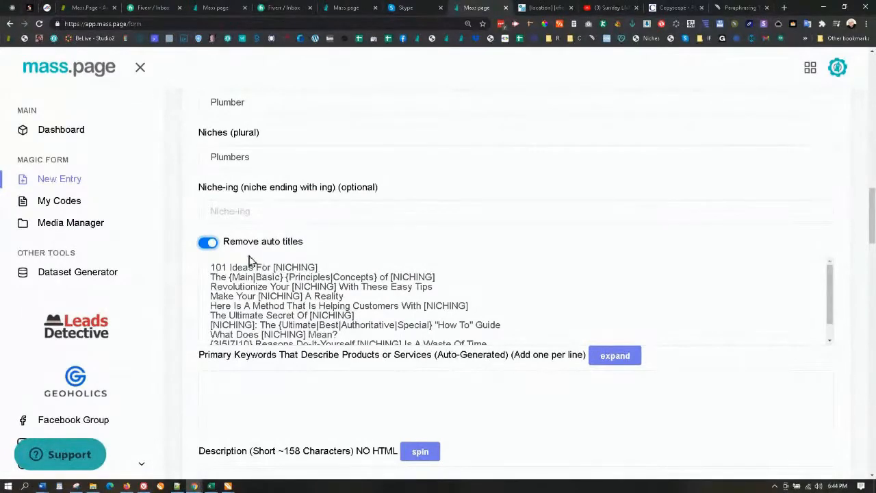
# Turn off the auto titles and enter Stops Leaks, Clogged Drain, Installation and Services as primary keywords, one per line.
pyautogui.click(209, 243)
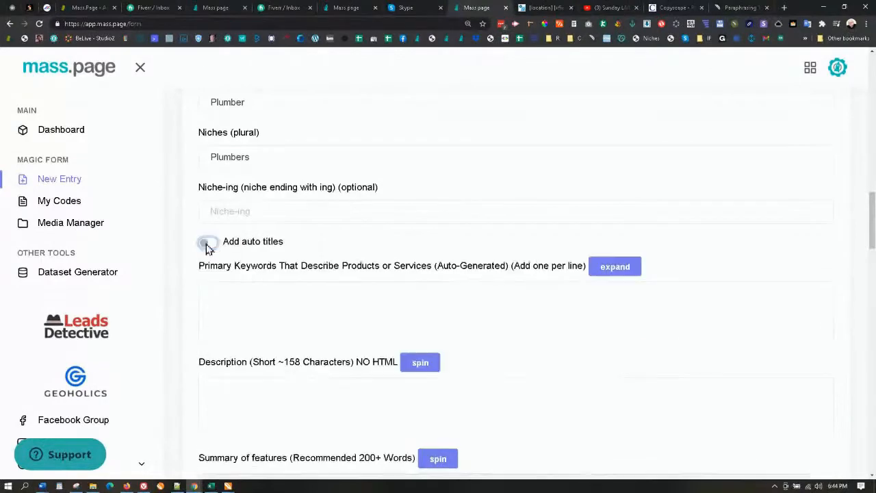
pyautogui.click(265, 294)
pyautogui.scroll(-1, 369, 308)
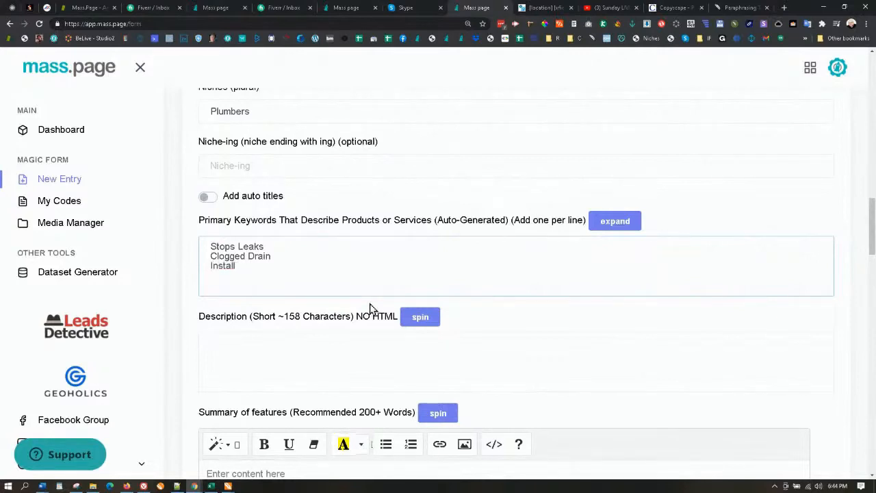
pyautogui.press('Tab')
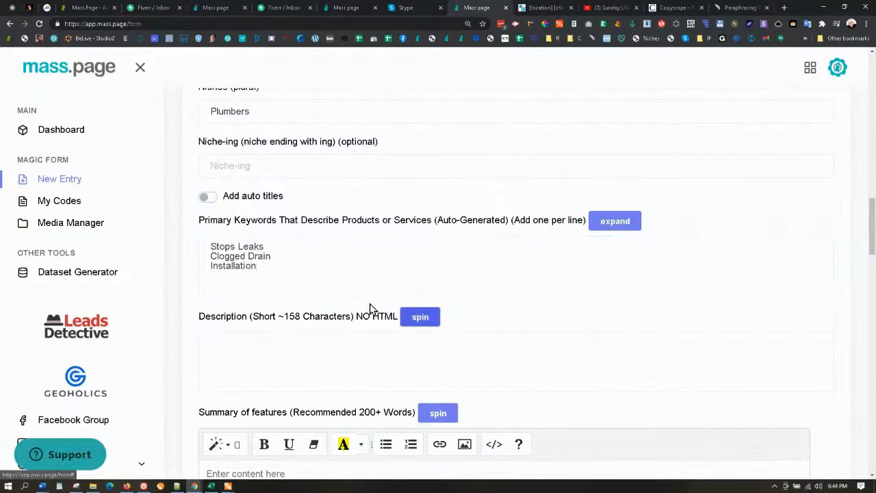
pyautogui.click(273, 266)
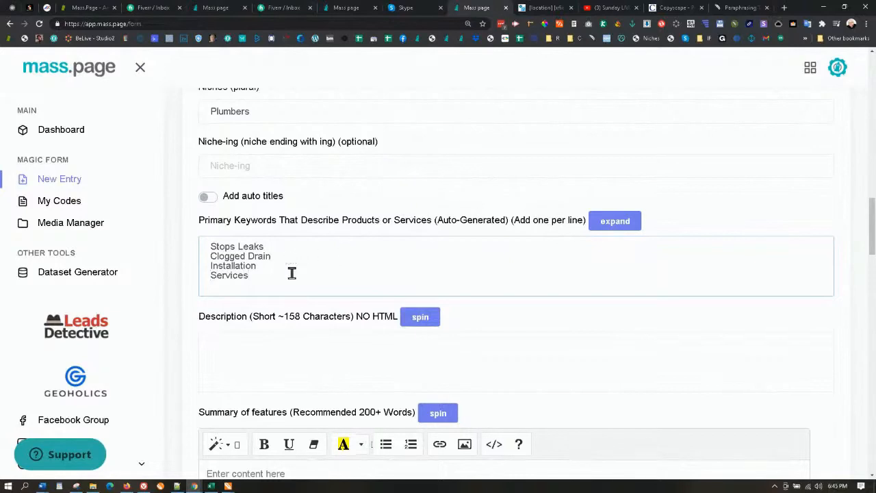
# Expand the primary keywords into individual keyword fields and revert them to the single list.
pyautogui.scroll(1, 289, 280)
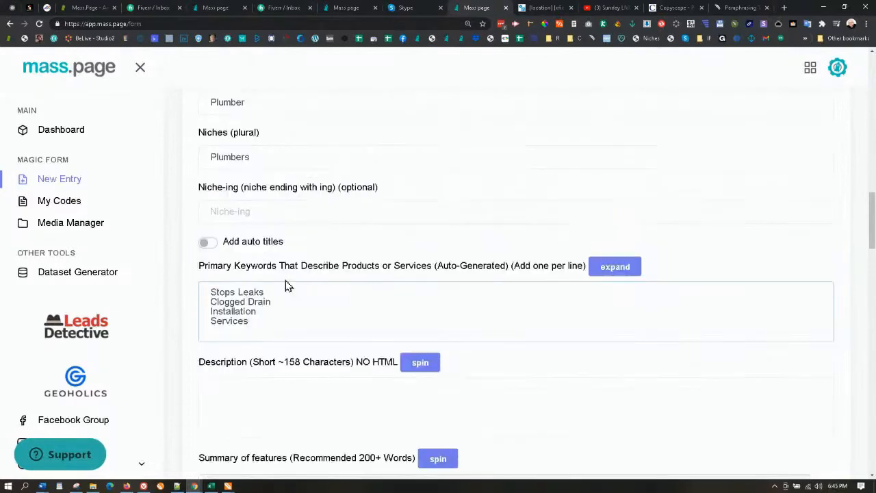
pyautogui.click(618, 268)
pyautogui.scroll(-3, 518, 329)
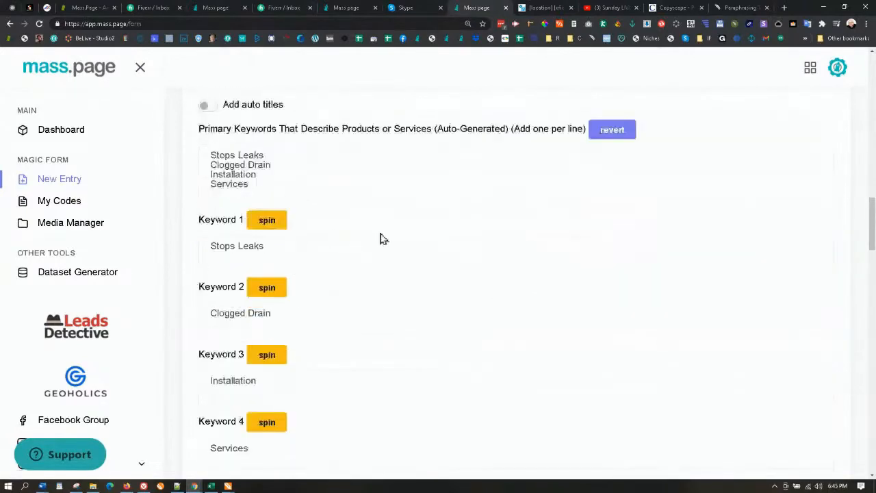
pyautogui.click(615, 132)
pyautogui.scroll(-2, 461, 221)
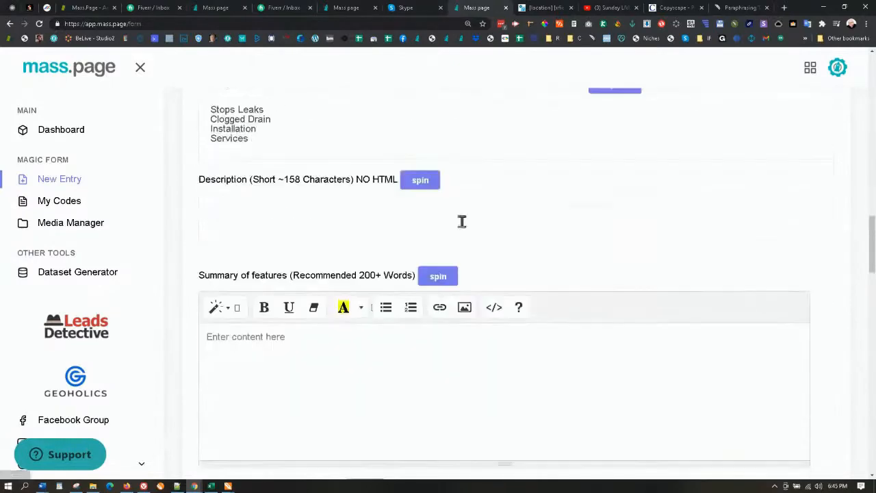
# Append Plumber, Water Heater, Plumbing Problem, Plumbing System, Drain Cleaning and Plumbing Issue from magic form fills.txt in Notepad++ to the primary keywords.
pyautogui.click(271, 175)
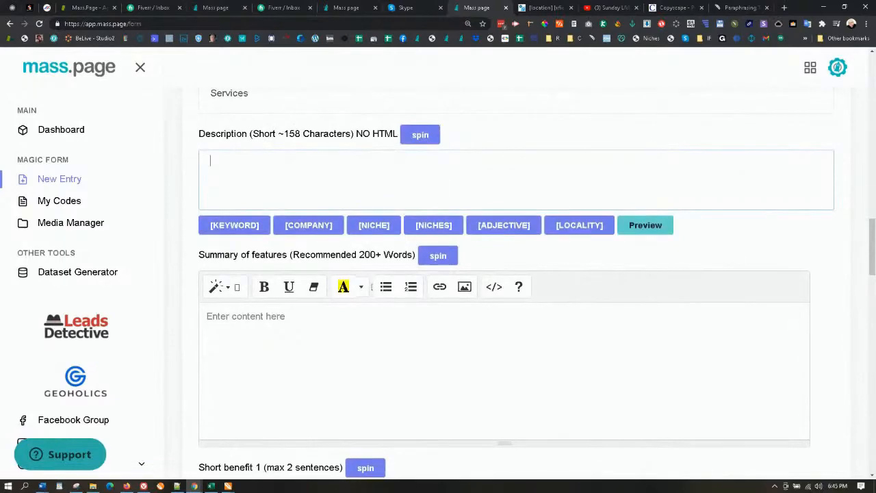
pyautogui.moveTo(875, 184); pyautogui.dragTo(580, 180)
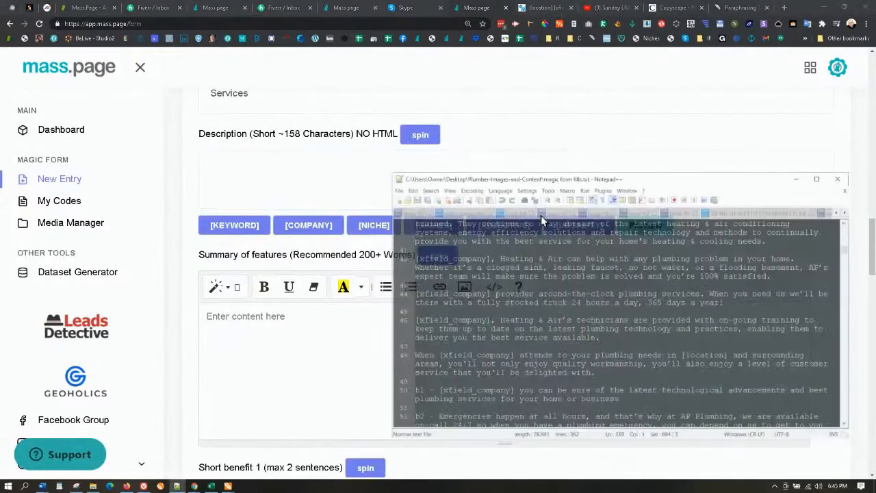
pyautogui.moveTo(390, 327); pyautogui.dragTo(464, 334)
pyautogui.scroll(10, 577, 331)
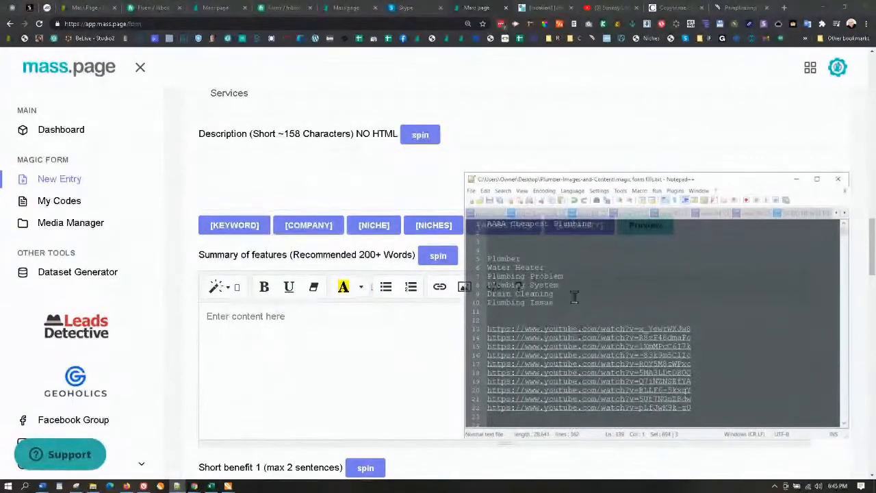
pyautogui.moveTo(563, 301); pyautogui.dragTo(470, 254)
pyautogui.hotkey('ctrl', 'c')
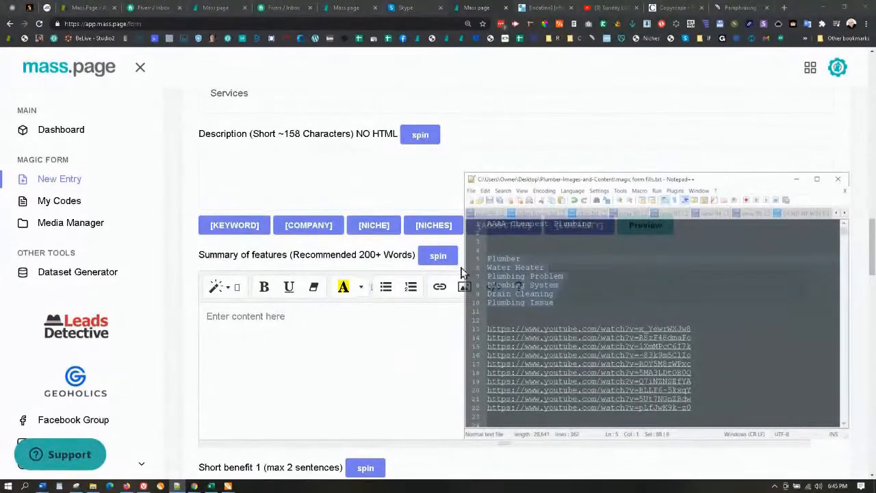
pyautogui.scroll(2, 237, 254)
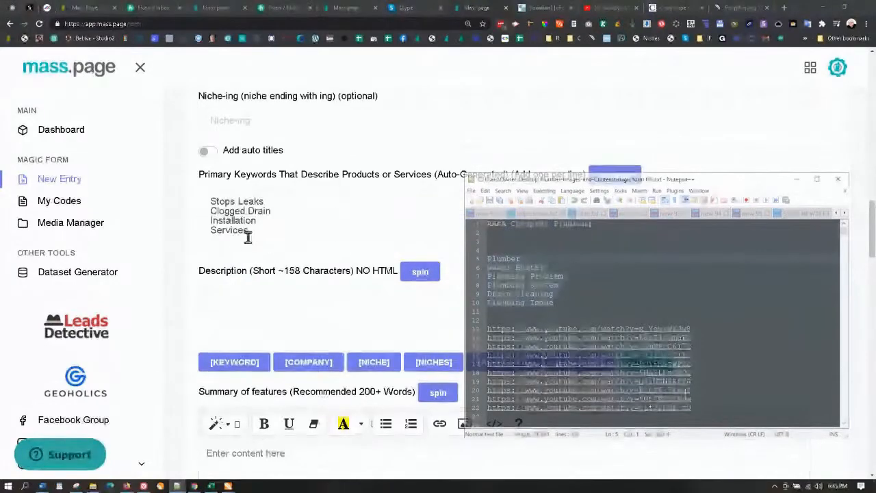
pyautogui.click(248, 237)
pyautogui.hotkey('ctrl', 'v')
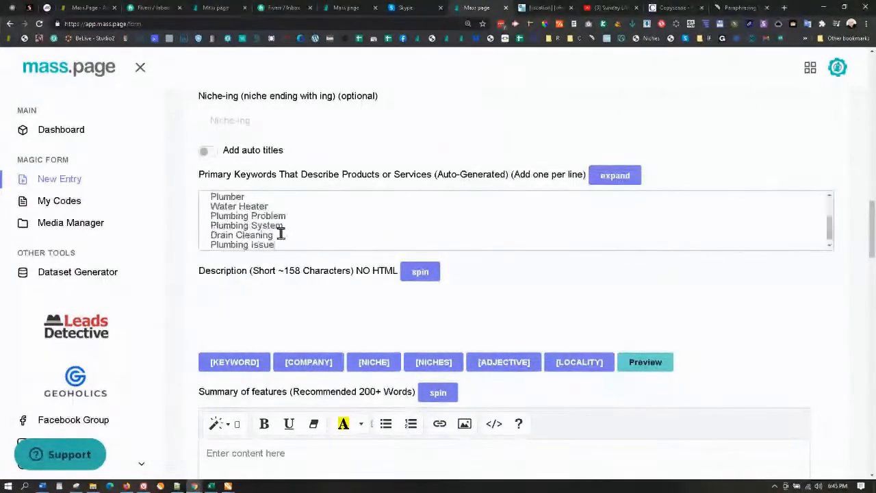
pyautogui.scroll(-1, 324, 239)
# Copy the spintax sentence beginning "Whether {you're|you are}" from magic form fills.txt in Notepad++ into the form's short description.
pyautogui.click(280, 295)
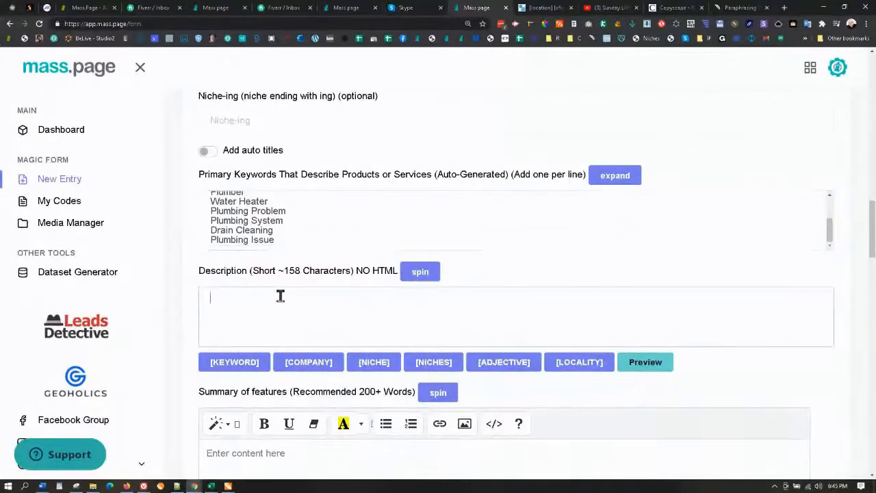
pyautogui.scroll(-1, 338, 437)
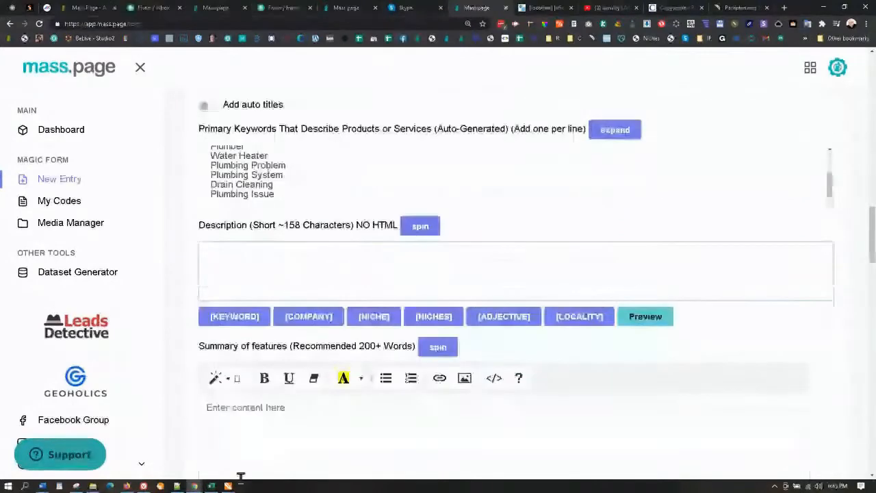
pyautogui.click(177, 486)
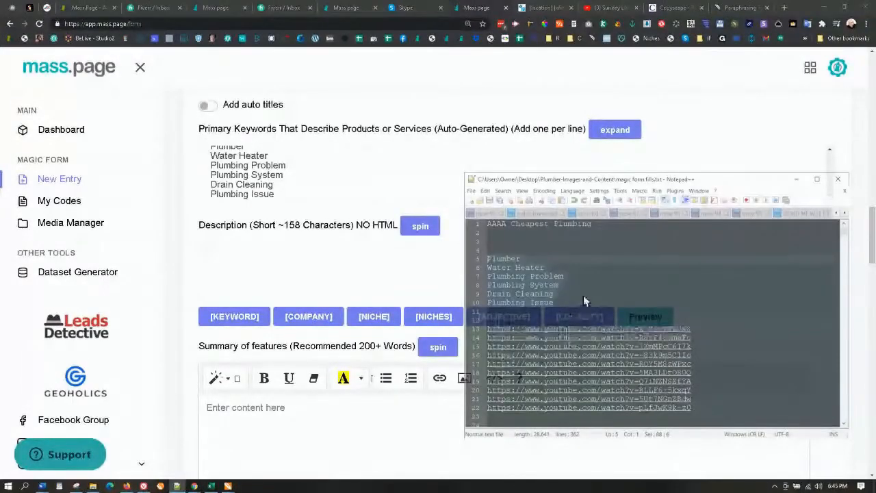
pyautogui.scroll(-5, 595, 282)
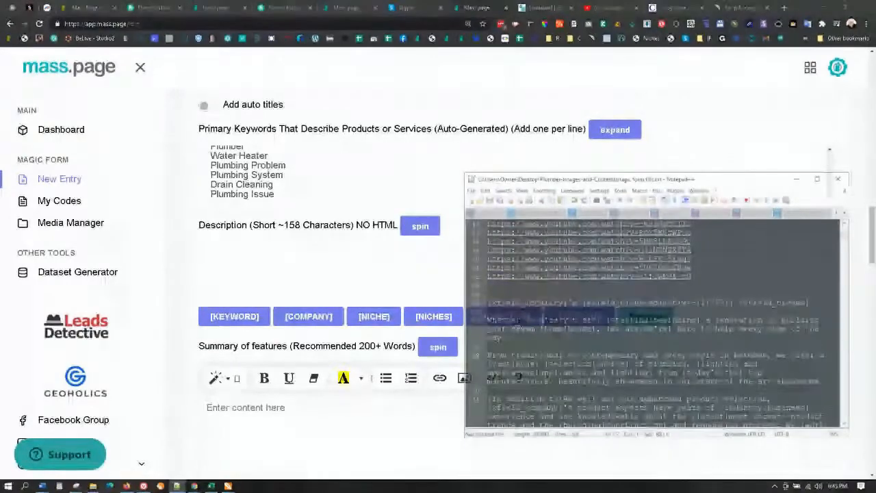
pyautogui.click(595, 344)
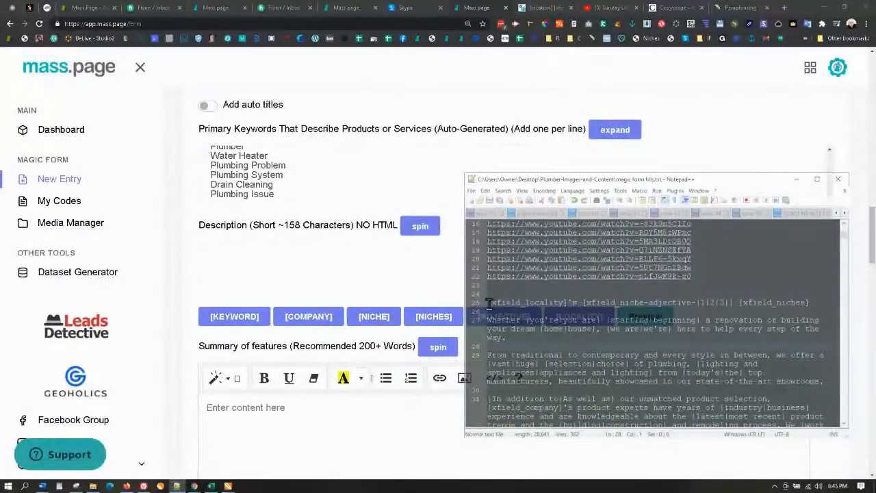
pyautogui.moveTo(485, 302); pyautogui.dragTo(568, 304)
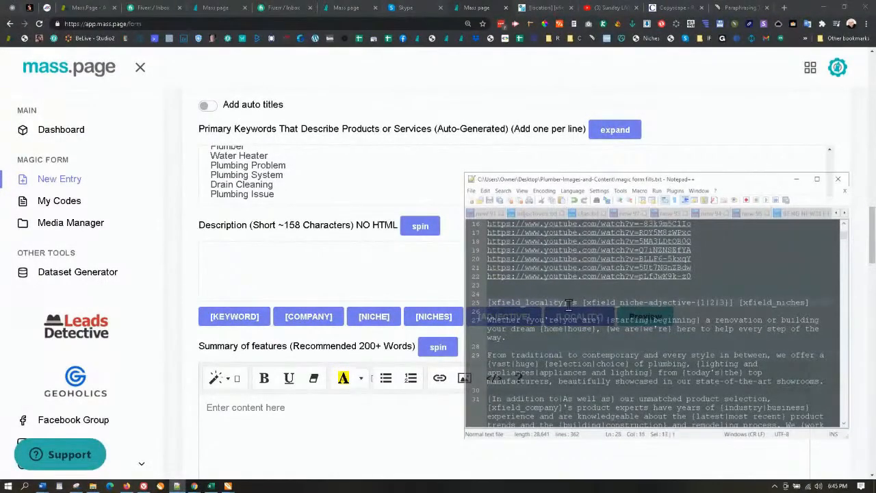
pyautogui.click(570, 345)
pyautogui.moveTo(525, 337); pyautogui.dragTo(484, 320)
pyautogui.hotkey('ctrl', 'c')
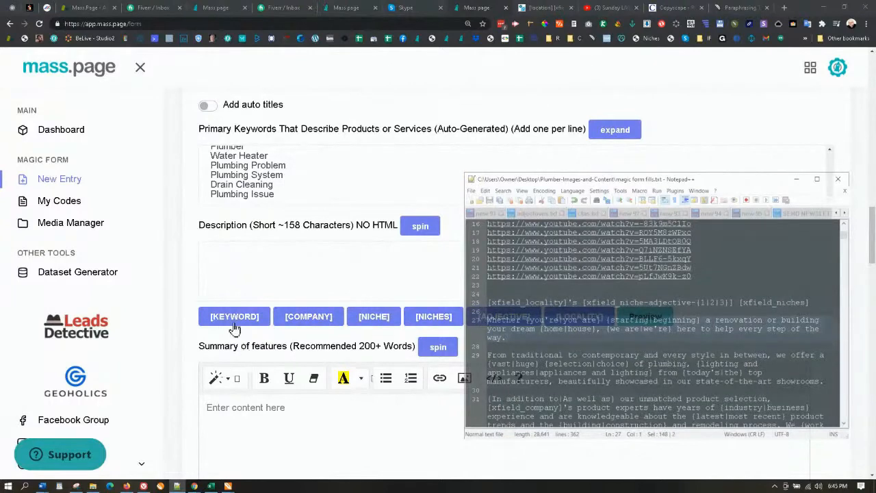
pyautogui.click(221, 258)
pyautogui.hotkey('ctrl', 'v')
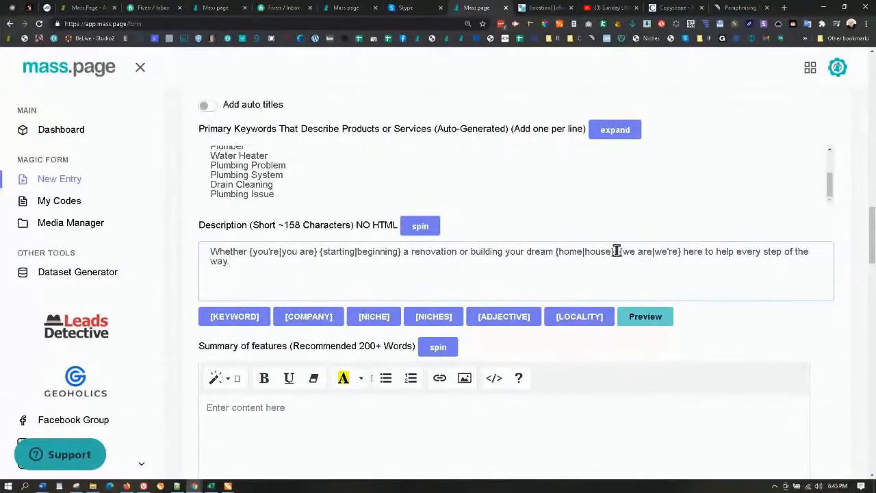
# Replace {we are|we're} in the short description with the [xfield_company] placeholder.
pyautogui.moveTo(617, 252); pyautogui.dragTo(685, 251)
pyautogui.press('BackSpace')
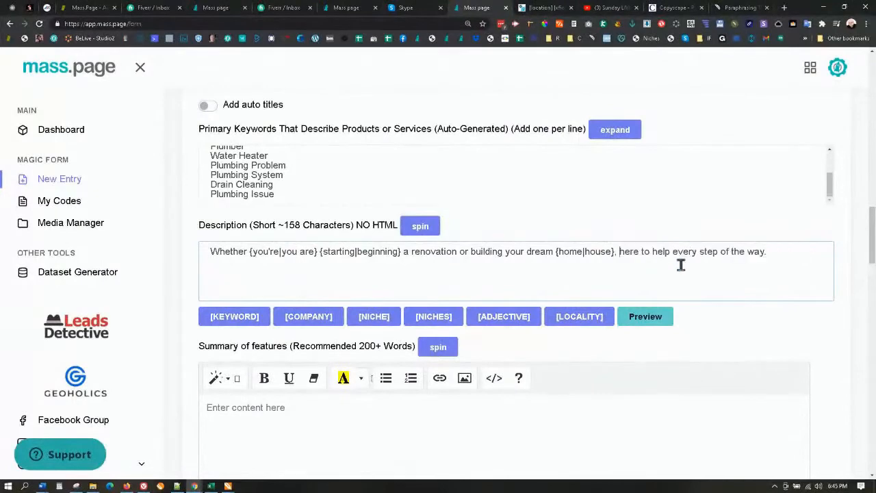
pyautogui.write('{w')
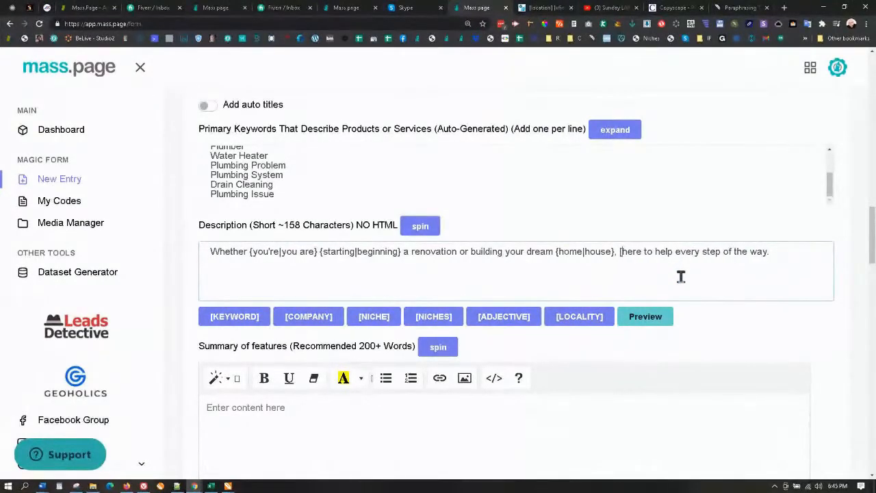
pyautogui.write('field_')
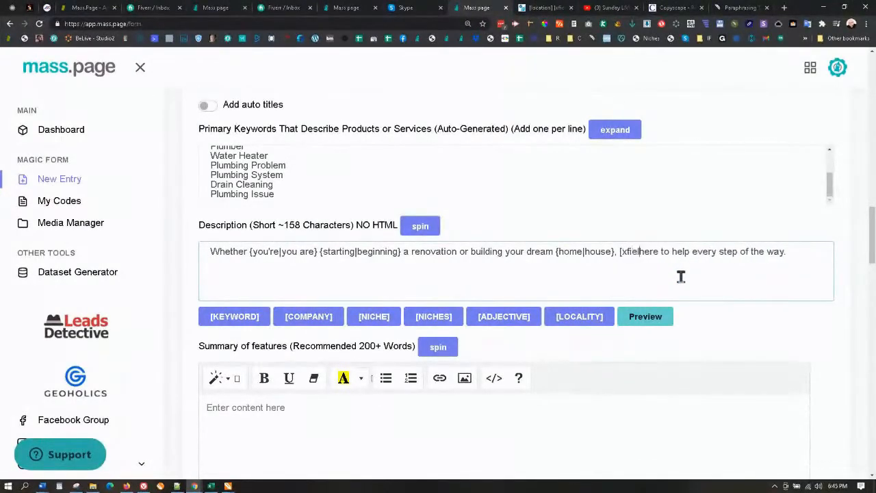
pyautogui.write('company')
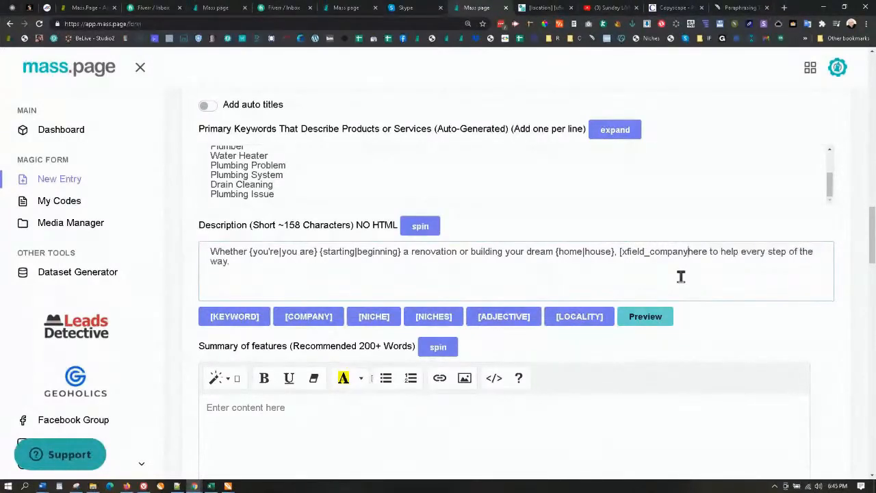
pyautogui.write(']')
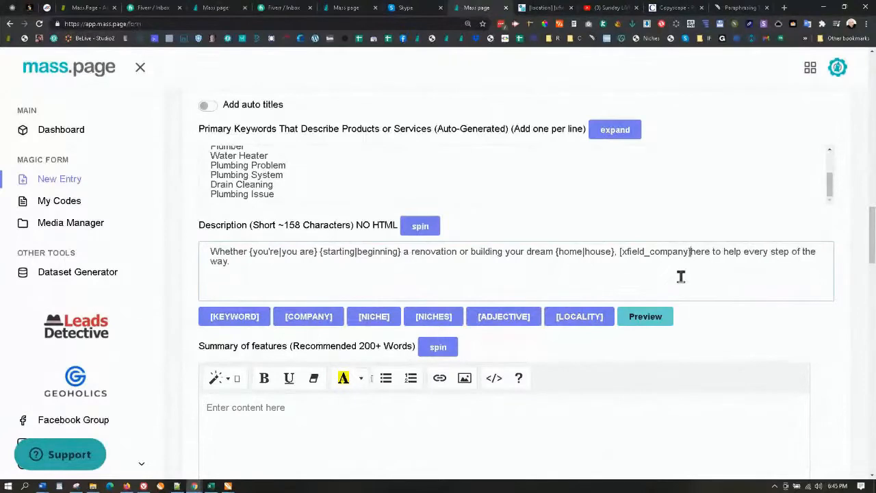
# In magic form fills.txt in Notepad++, copy the two paragraphs from "From traditional to contemporary" through "your local showroom.".
pyautogui.scroll(-1, 680, 275)
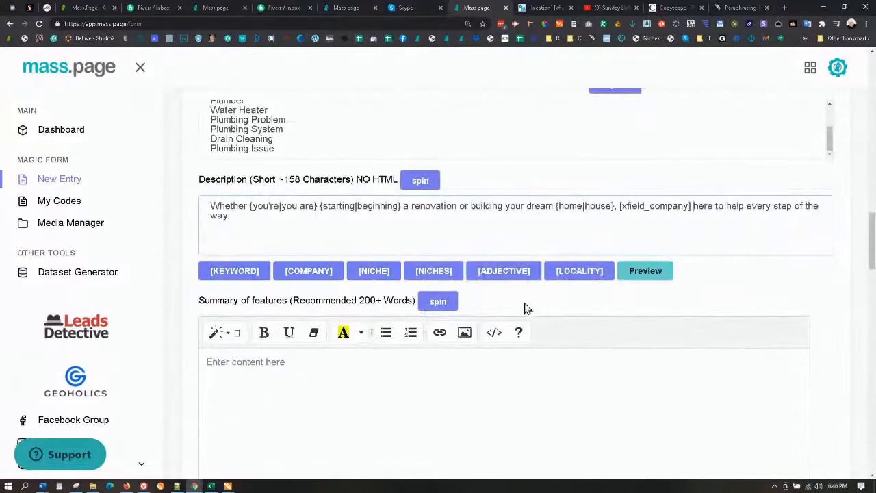
pyautogui.scroll(-2, 524, 309)
pyautogui.click(283, 292)
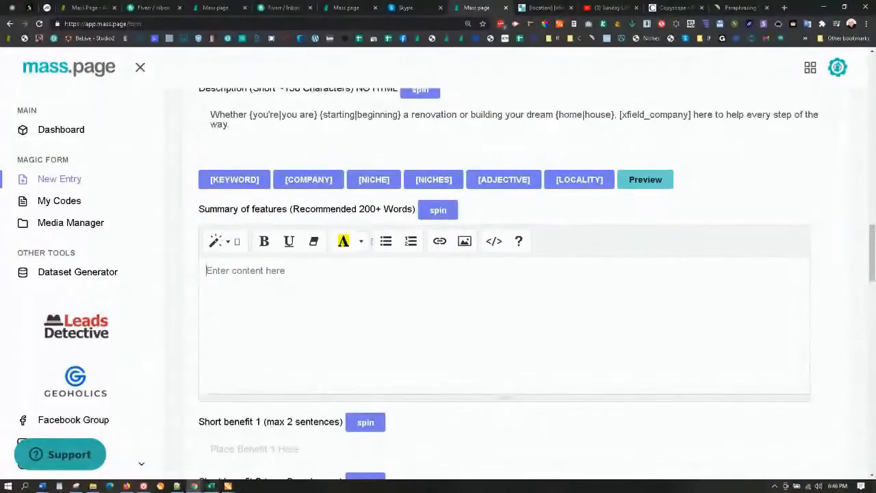
pyautogui.click(177, 486)
pyautogui.scroll(-1, 519, 355)
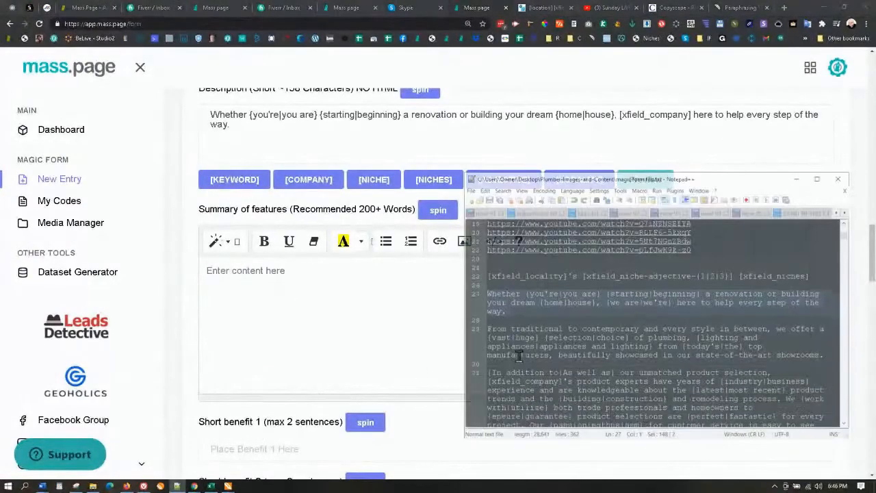
pyautogui.moveTo(488, 330); pyautogui.dragTo(716, 400)
pyautogui.hotkey('ctrl', 'c')
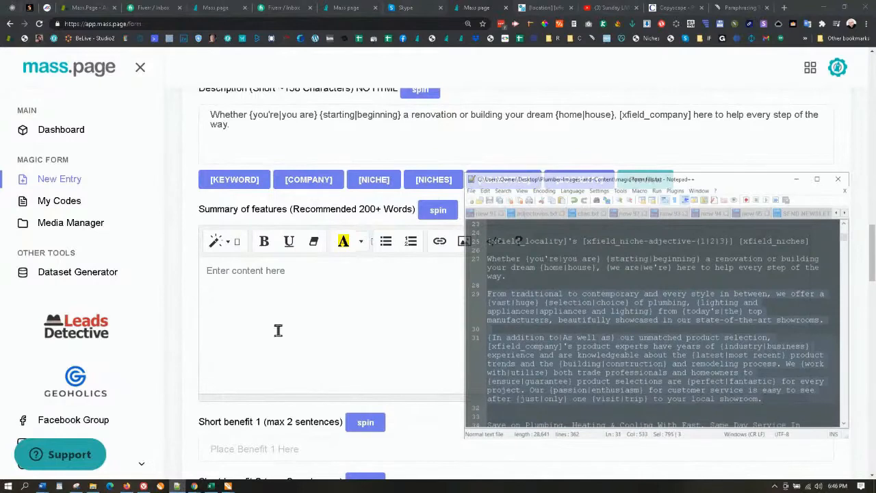
# Replace the HTML source of the summary of features with the copied text and start a new paragraph at "We {work with|utilize}".
pyautogui.click(212, 289)
pyautogui.click(494, 244)
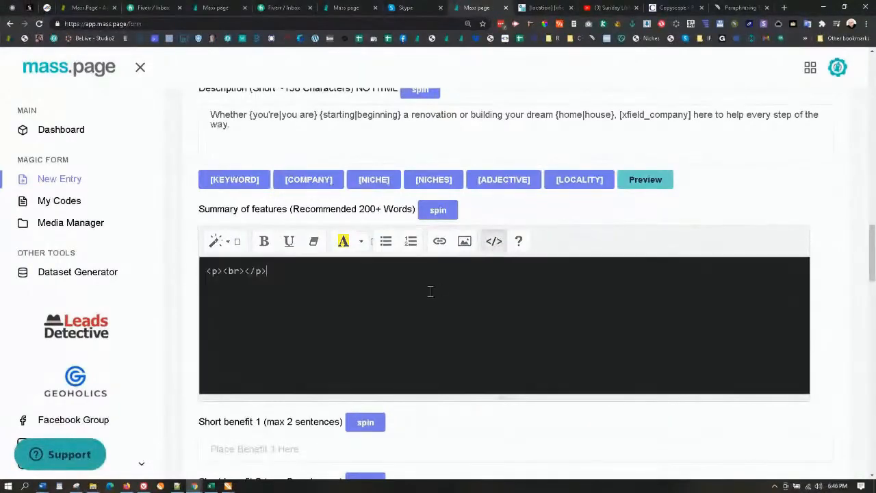
pyautogui.moveTo(270, 274); pyautogui.dragTo(200, 271)
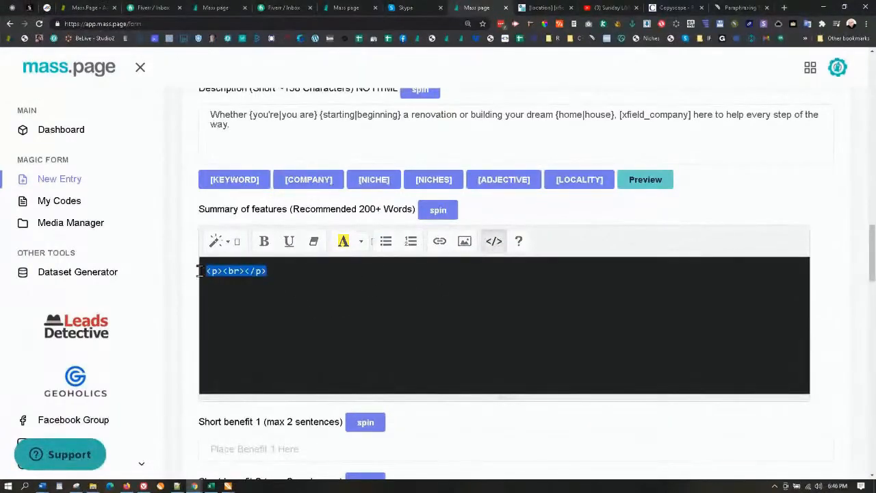
pyautogui.hotkey('ctrl', 'v')
pyautogui.click(494, 241)
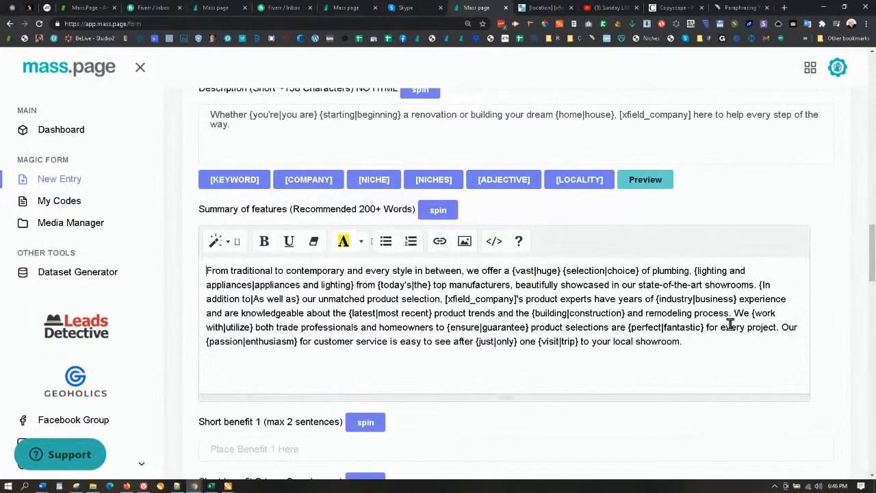
pyautogui.press('Return')
pyautogui.press('Return')
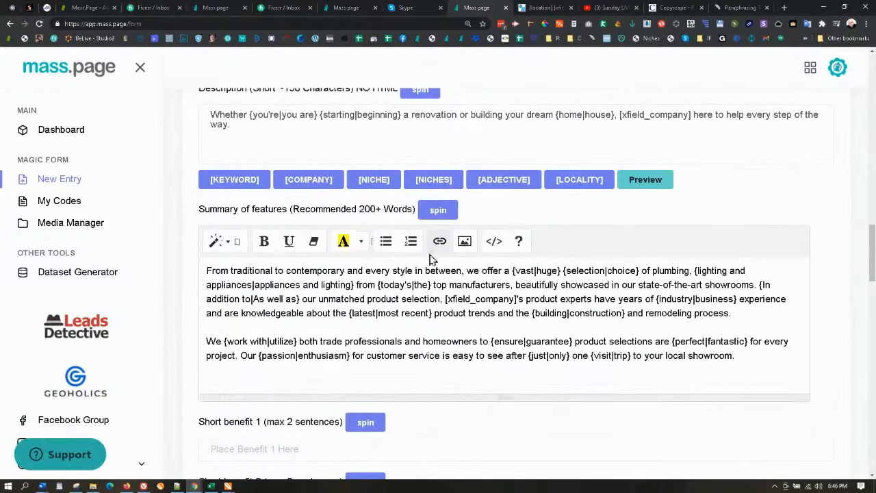
# Copy the b1 text beginning "[xfield_company] you can be sure" from magic form fills.txt in Notepad++ into the form's short benefit 1.
pyautogui.scroll(-2, 359, 356)
pyautogui.click(277, 357)
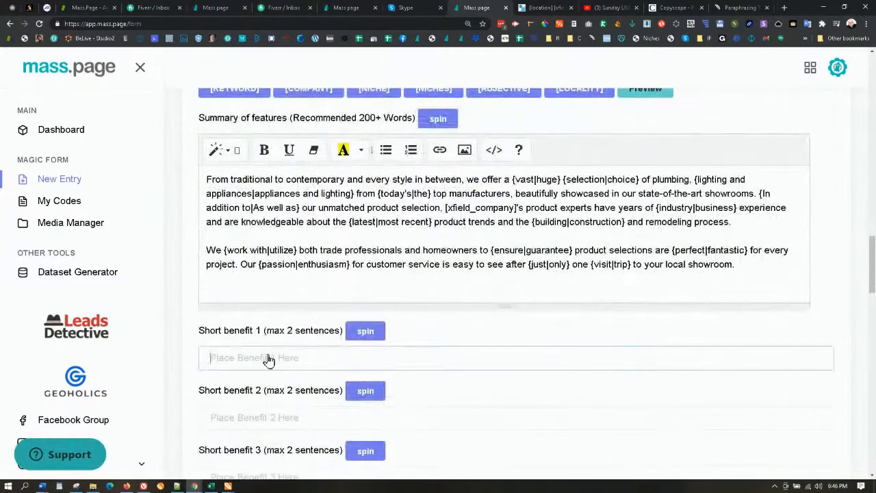
pyautogui.click(177, 486)
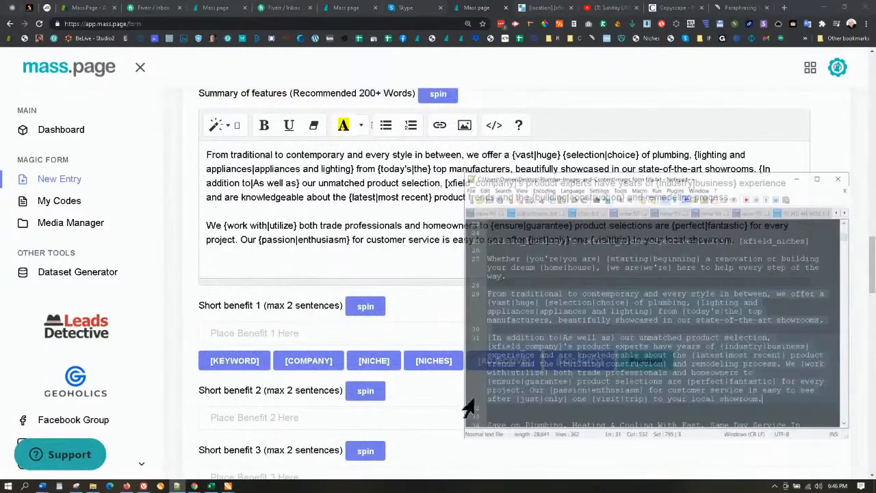
pyautogui.scroll(-4, 562, 386)
pyautogui.scroll(-3, 562, 387)
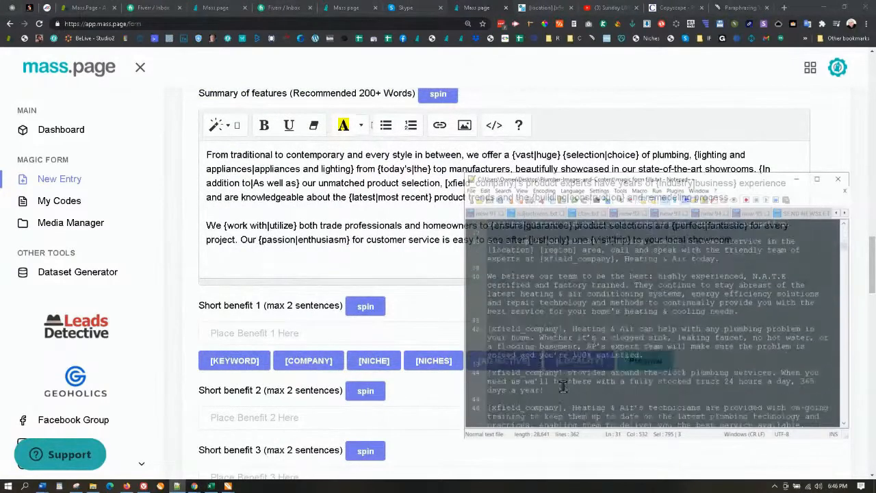
pyautogui.scroll(-1, 563, 387)
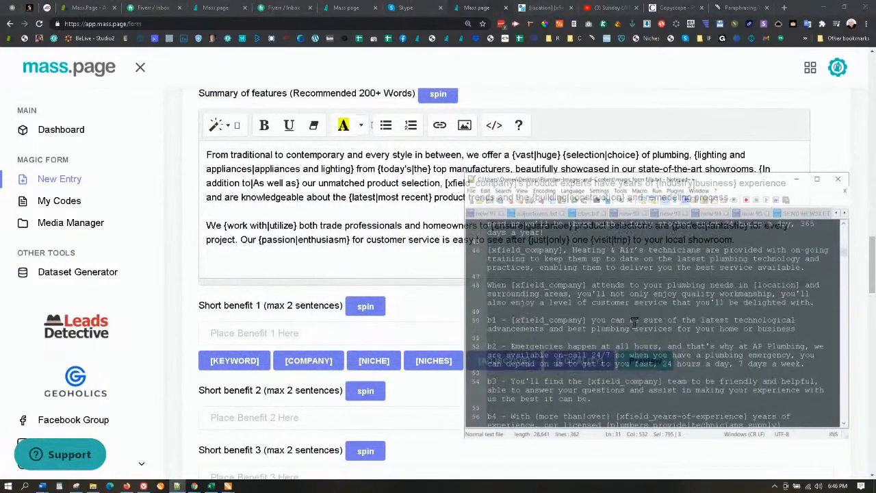
pyautogui.moveTo(796, 327); pyautogui.dragTo(512, 319)
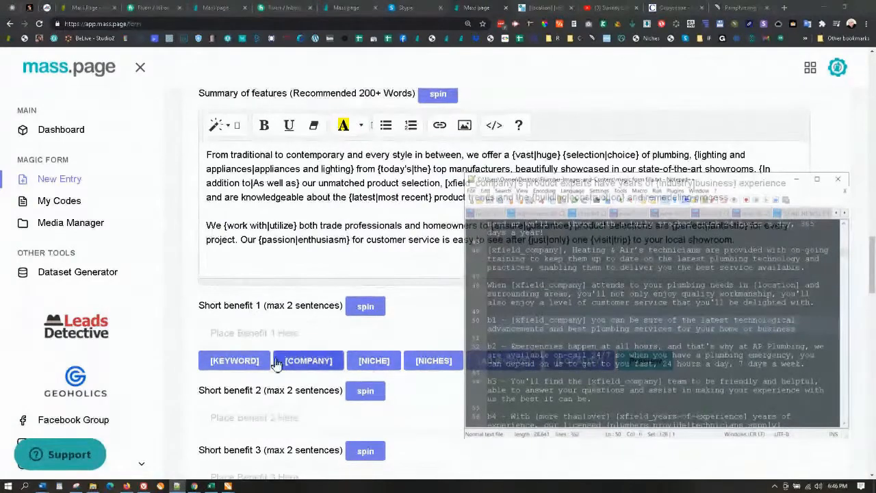
pyautogui.click(245, 334)
pyautogui.write('[xfield_company] you can be sure of the latest technological advancements and best plumbing services for your home or business')
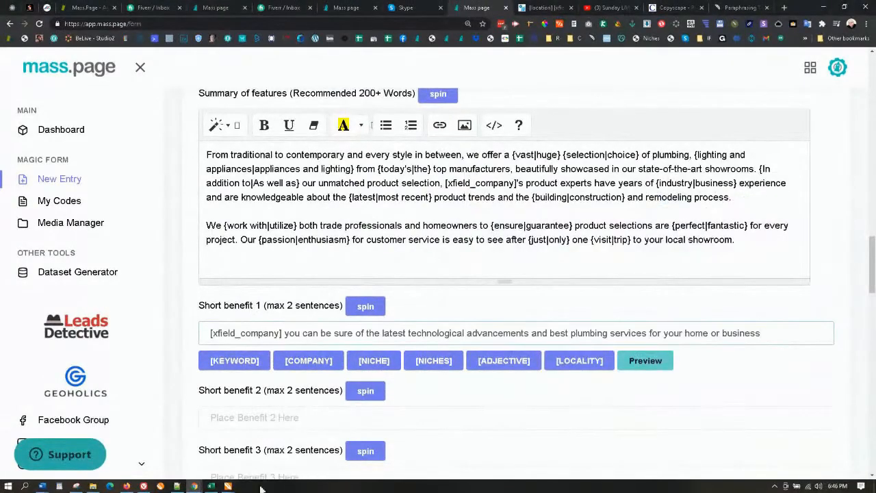
# Copy the b2 text beginning "Emergencies happen at all hours" from magic form fills.txt in Notepad++ into the form's short benefit 2.
pyautogui.click(178, 487)
pyautogui.scroll(-1, 575, 349)
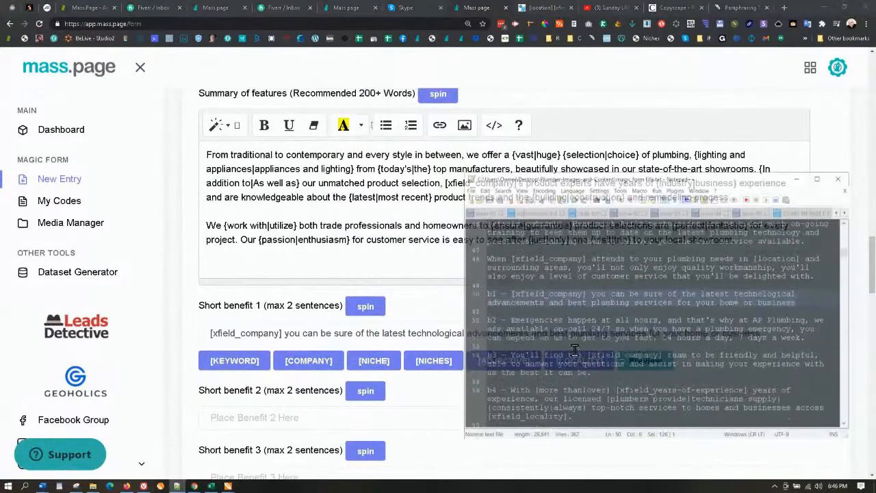
pyautogui.moveTo(514, 319); pyautogui.dragTo(797, 335)
pyautogui.hotkey('ctrl', 'c')
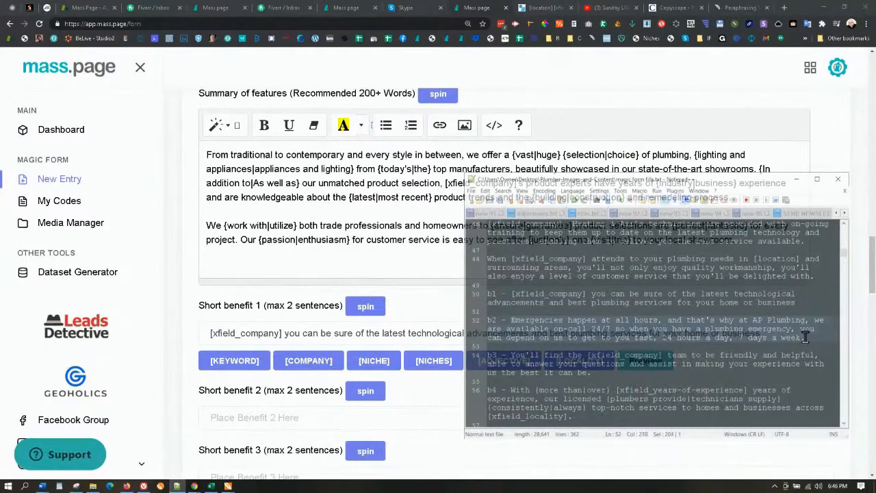
pyautogui.click(233, 415)
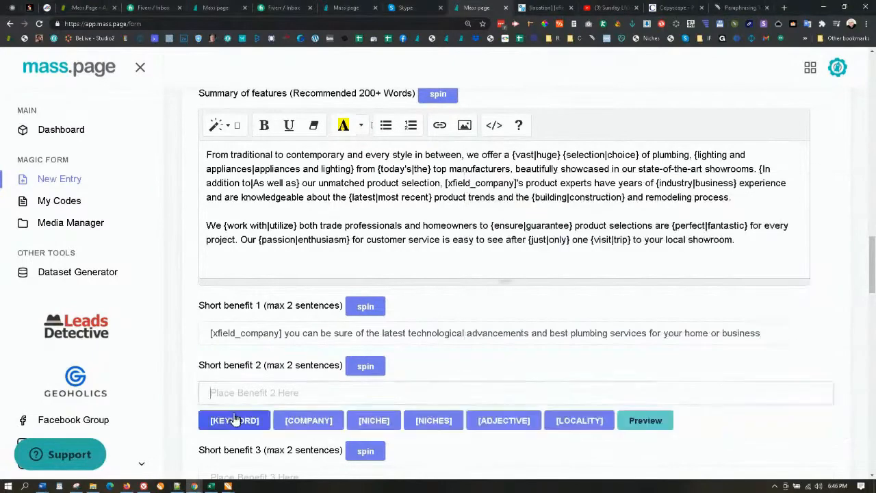
pyautogui.hotkey('ctrl', 'v')
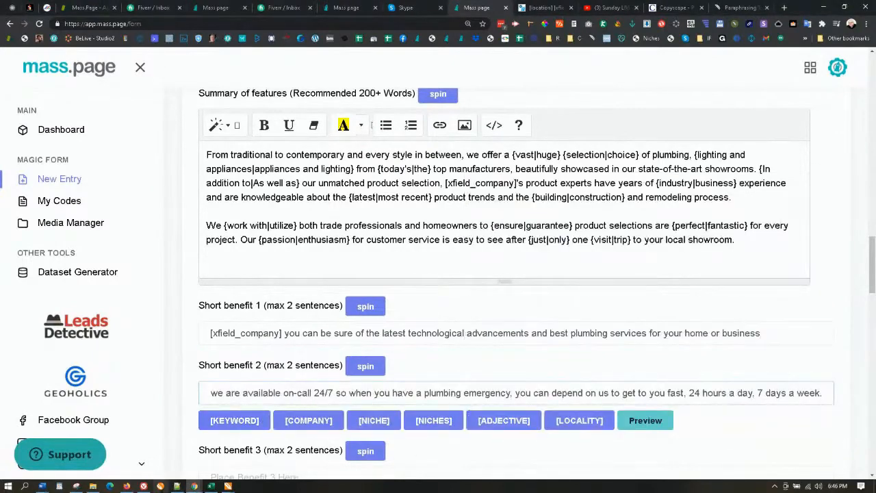
# Copy the b3 text beginning "You'll find the [xfield_company] team" from magic form fills.txt in Notepad++ into the form's short benefit 3.
pyautogui.click(175, 487)
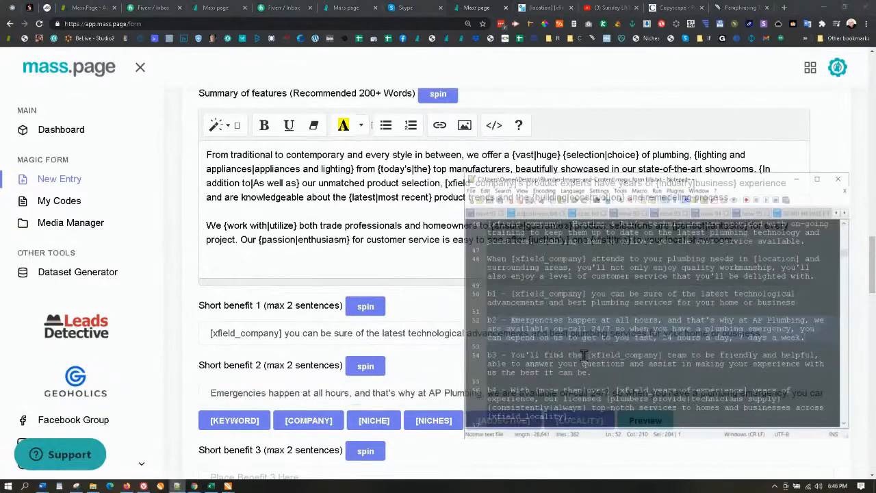
pyautogui.moveTo(603, 374); pyautogui.dragTo(512, 355)
pyautogui.hotkey('ctrl', 'c')
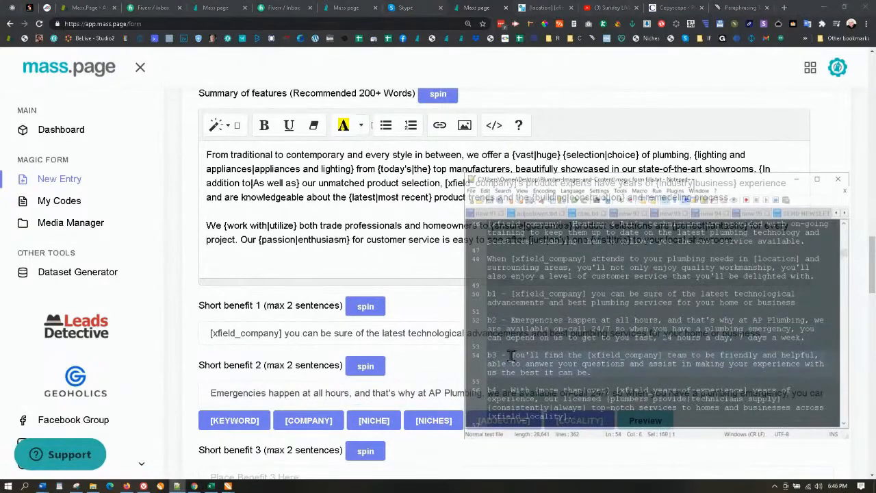
pyautogui.scroll(-2, 293, 418)
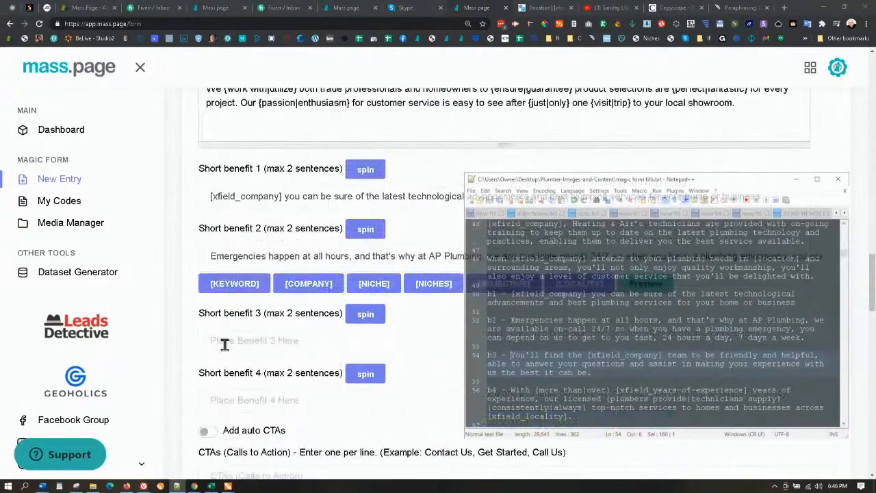
pyautogui.click(225, 342)
pyautogui.hotkey('ctrl', 'v')
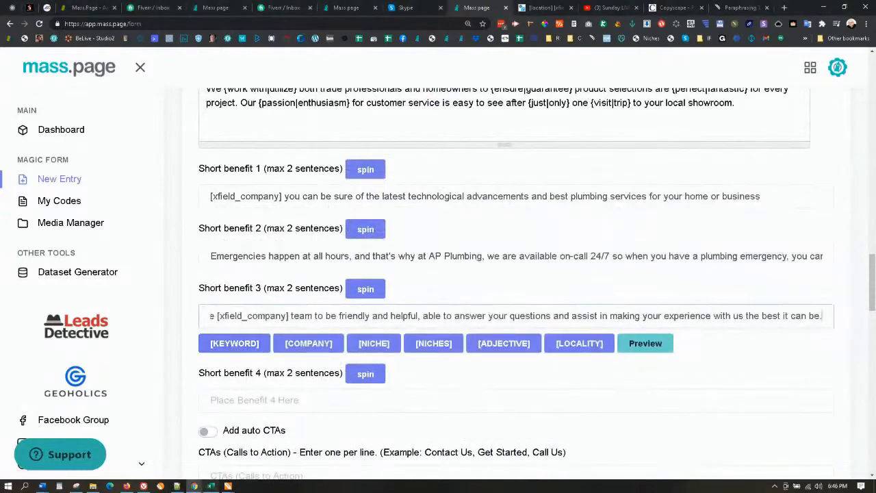
# Copy the b4 text beginning "With {more than|over} [xfield_years-of-experience]" from magic form fills.txt in Notepad++ into the form's short benefit 4.
pyautogui.click(177, 486)
pyautogui.scroll(-1, 550, 375)
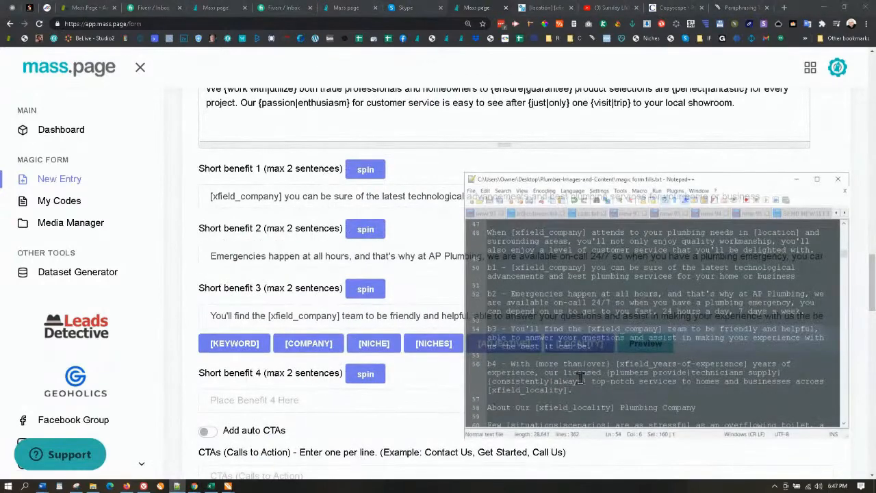
pyautogui.moveTo(577, 389); pyautogui.dragTo(514, 364)
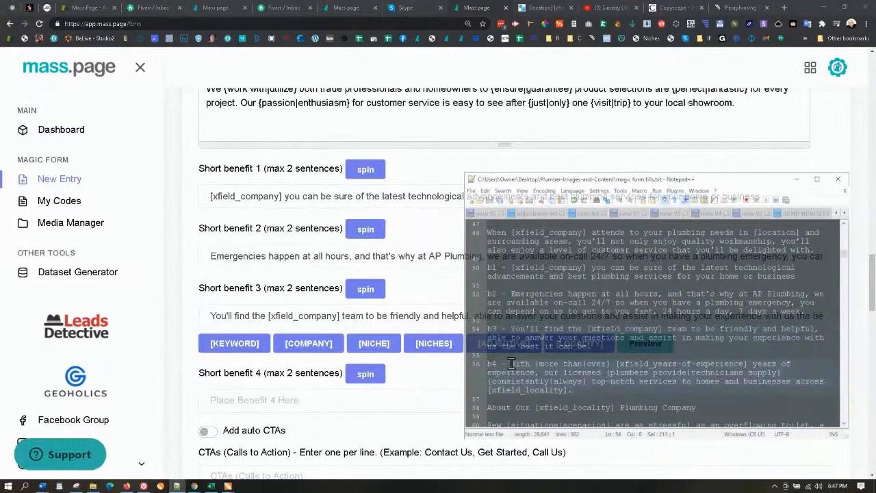
pyautogui.click(307, 397)
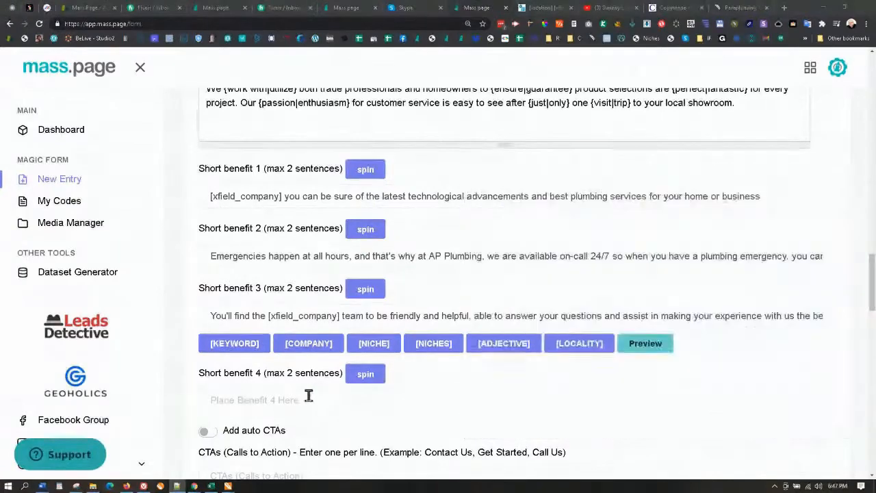
pyautogui.write('ith {more than|over} [xfield_years-of-experience] years of experience, our licensed {plumbers provide|technicians supply} {consistently|always} top-notch services to homes and businesses across [xfield_locality].')
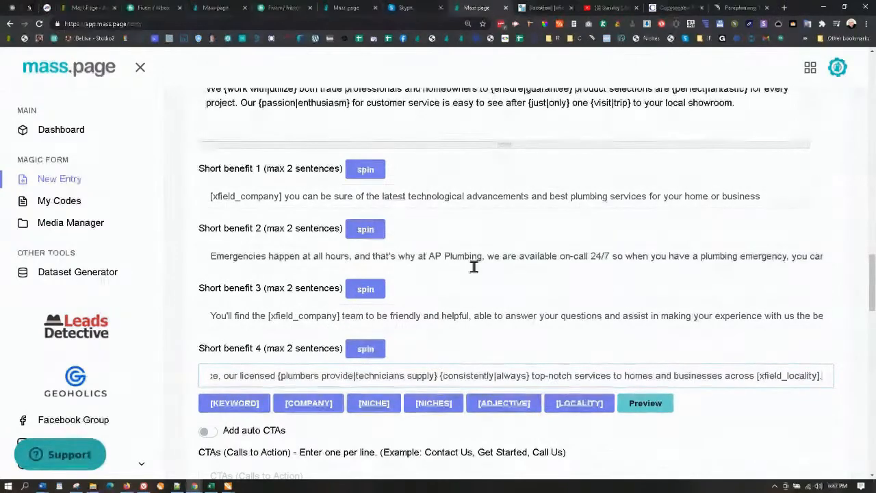
# Enable auto CTAs, copy their list from "Ready to Get Started?" to "Get a Quote" into the CTAs field, and switch auto CTAs off again.
pyautogui.scroll(-2, 476, 258)
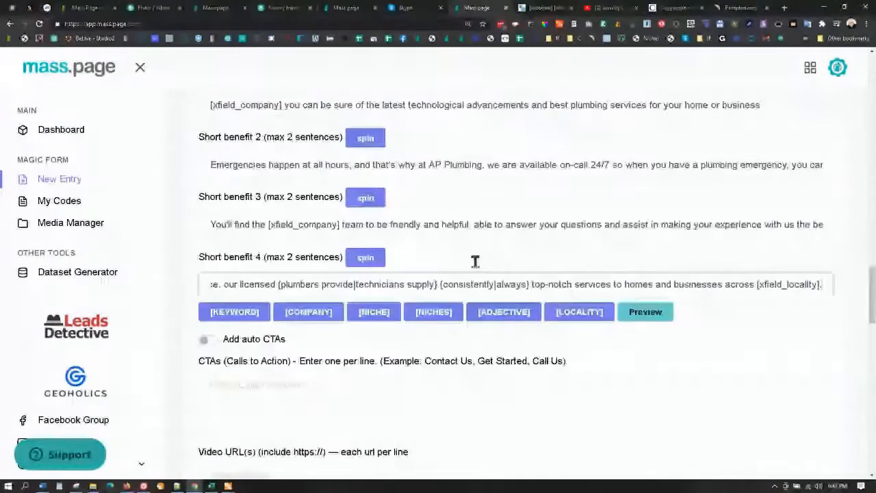
pyautogui.scroll(-1, 475, 261)
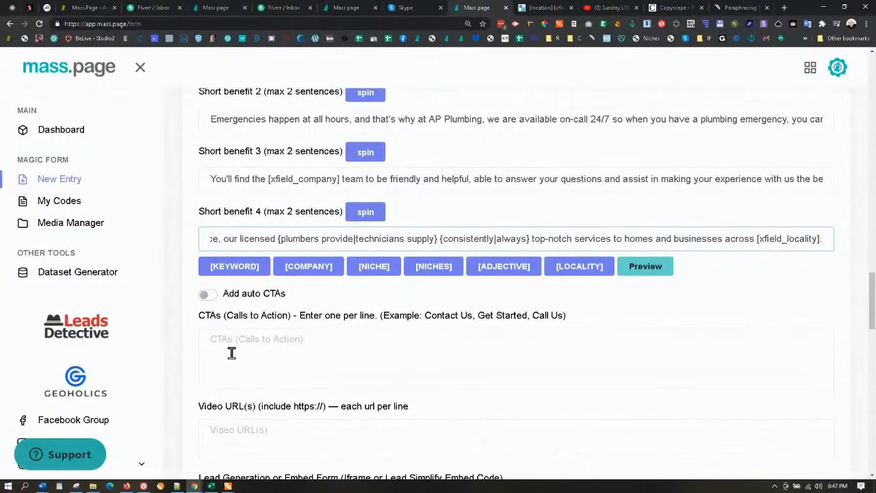
pyautogui.click(208, 295)
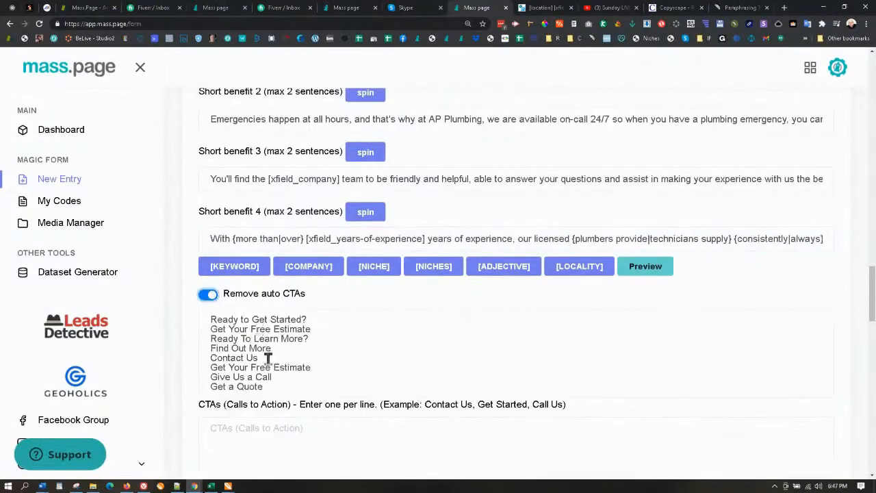
pyautogui.moveTo(275, 386); pyautogui.dragTo(204, 308)
pyautogui.hotkey('ctrl', 'c')
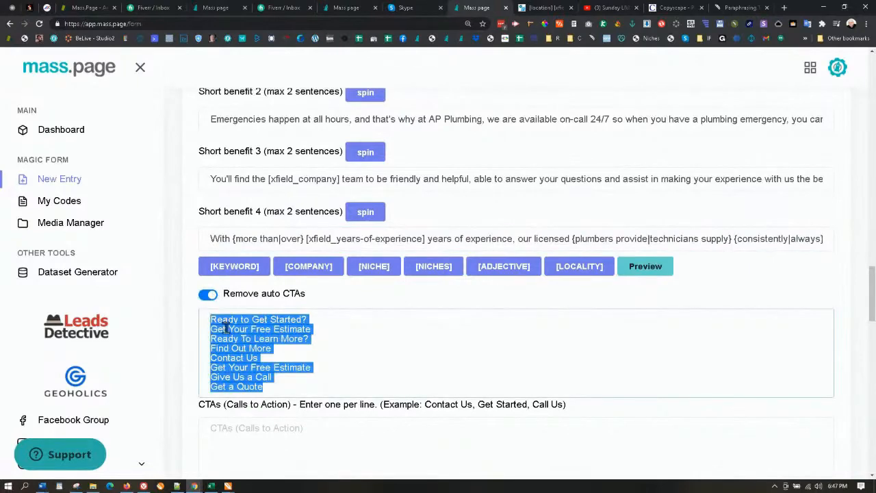
pyautogui.click(216, 432)
pyautogui.hotkey('ctrl', 'v')
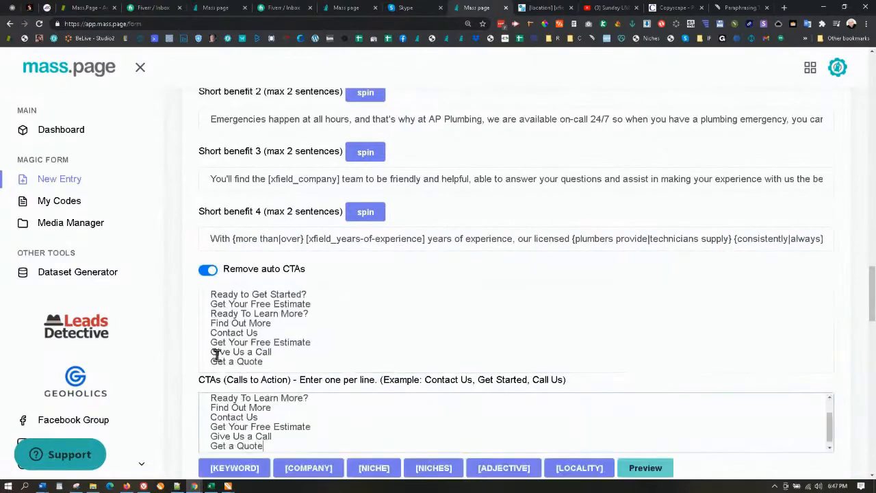
pyautogui.click(203, 276)
# Copy the YouTube URL list from "geZRF_dubMc" to "ta0-gaNS5ms" in Notepad++'s magic form fills.txt into the form's Video URL(s) field.
pyautogui.scroll(-3, 303, 336)
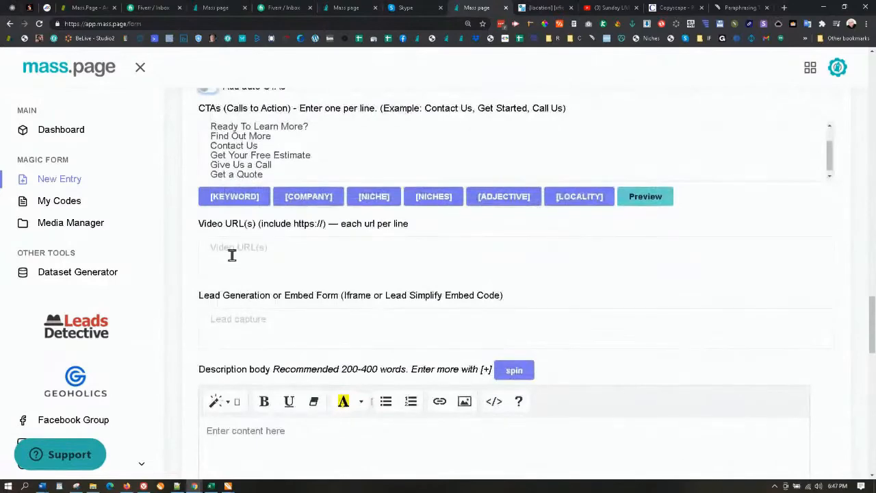
pyautogui.click(178, 485)
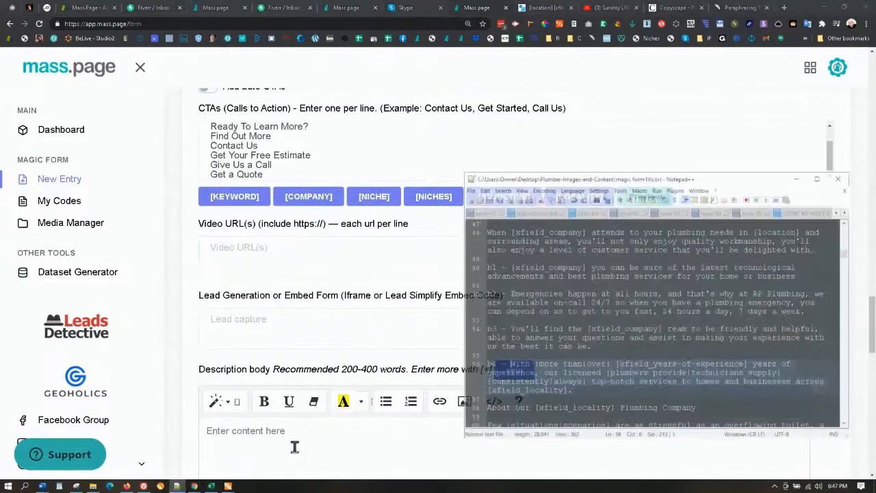
pyautogui.scroll(-10, 524, 368)
pyautogui.scroll(5, 524, 368)
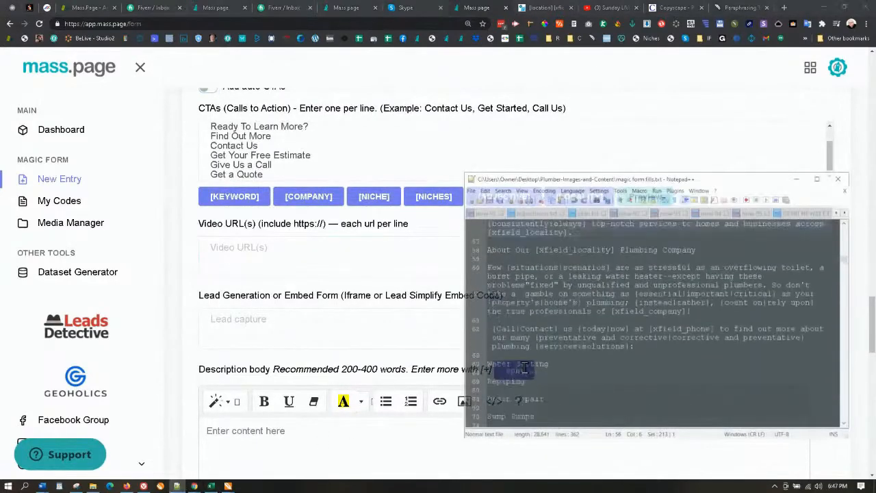
pyautogui.scroll(-8, 524, 368)
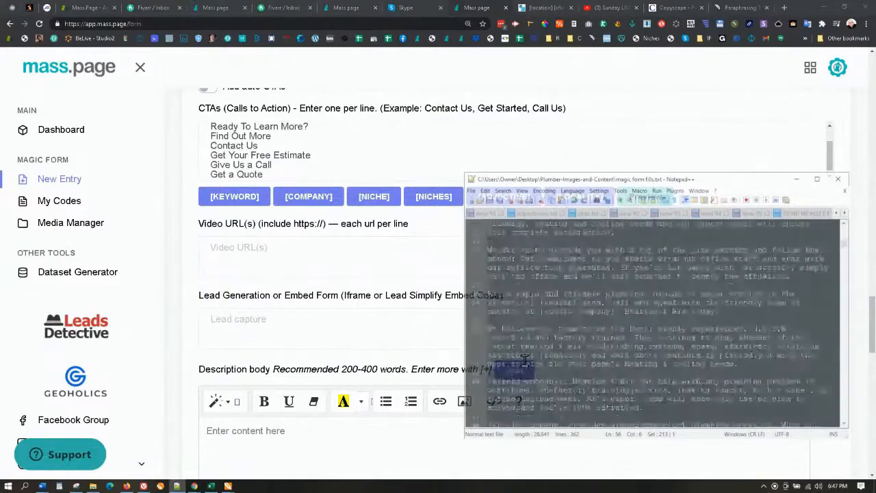
pyautogui.scroll(15, 525, 363)
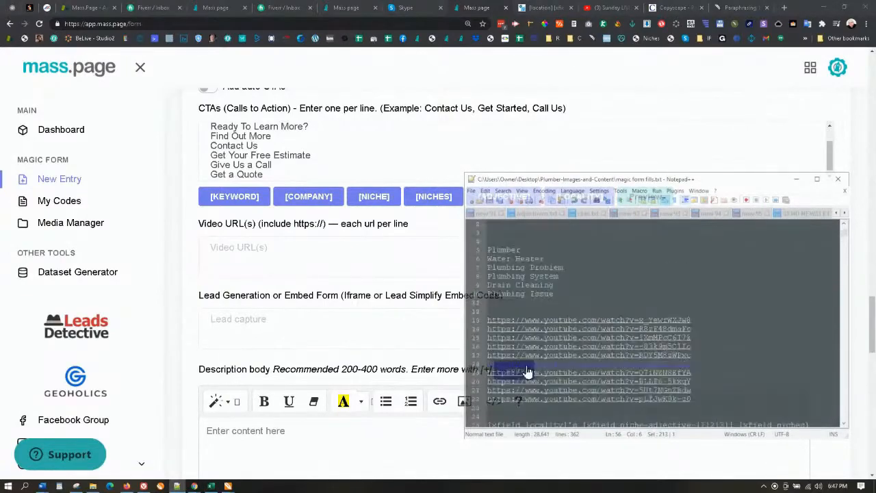
pyautogui.scroll(-1, 528, 372)
pyautogui.scroll(-15, 630, 377)
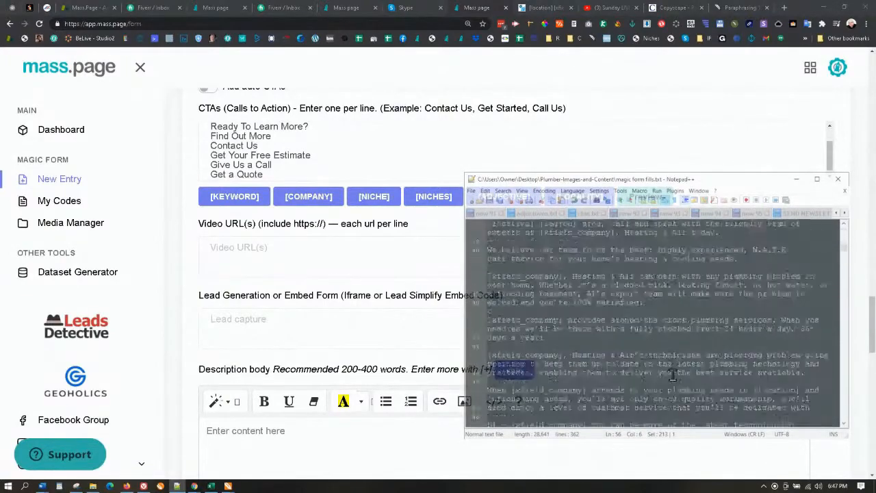
pyautogui.scroll(-20, 667, 375)
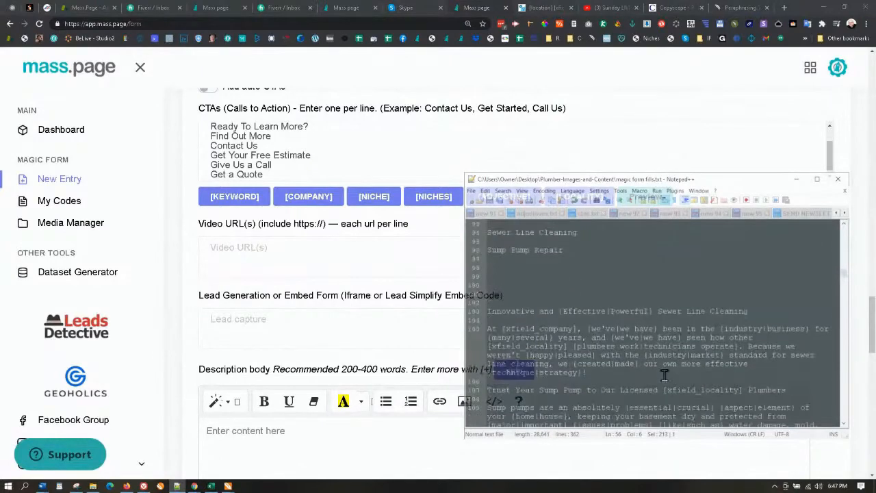
pyautogui.scroll(-18, 664, 375)
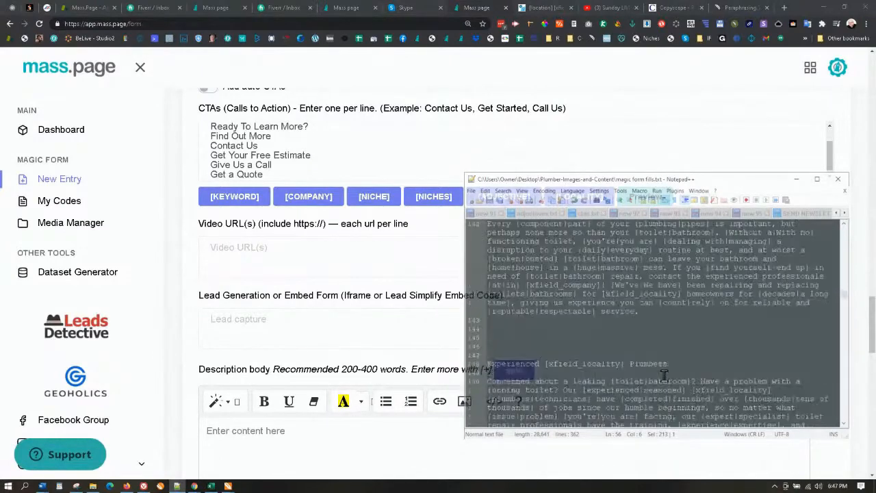
pyautogui.scroll(-15, 664, 375)
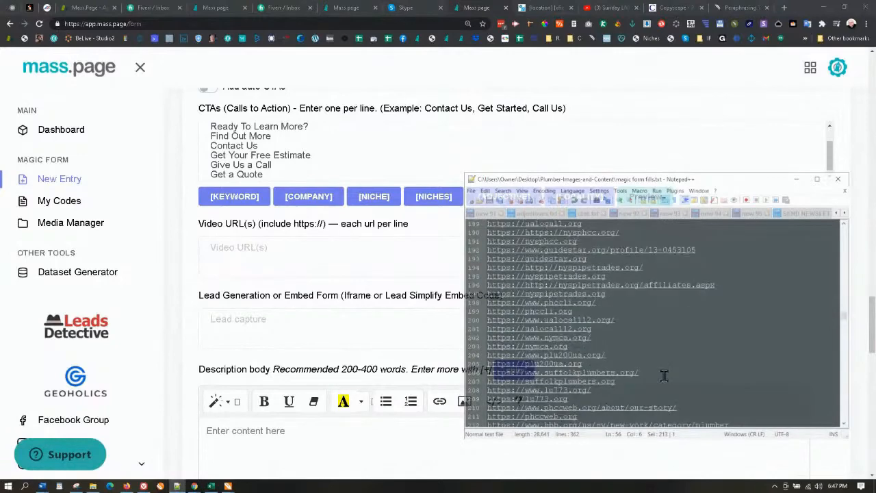
pyautogui.scroll(-7, 663, 376)
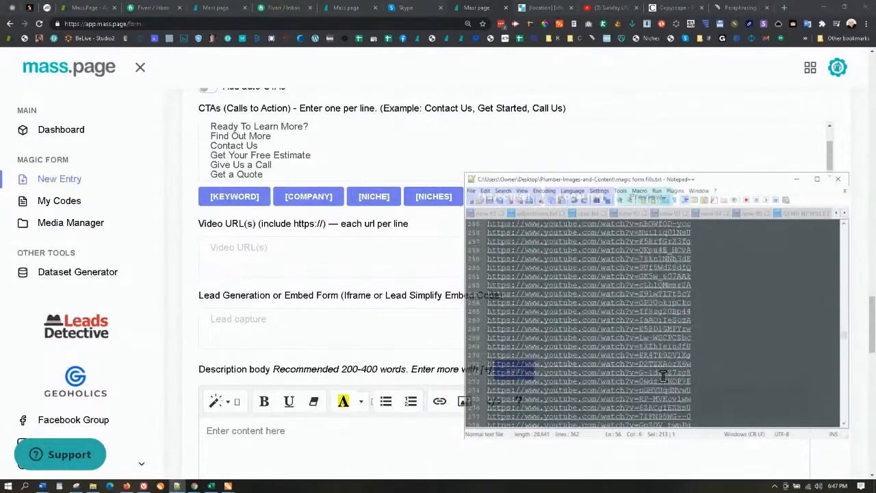
pyautogui.scroll(-4, 662, 375)
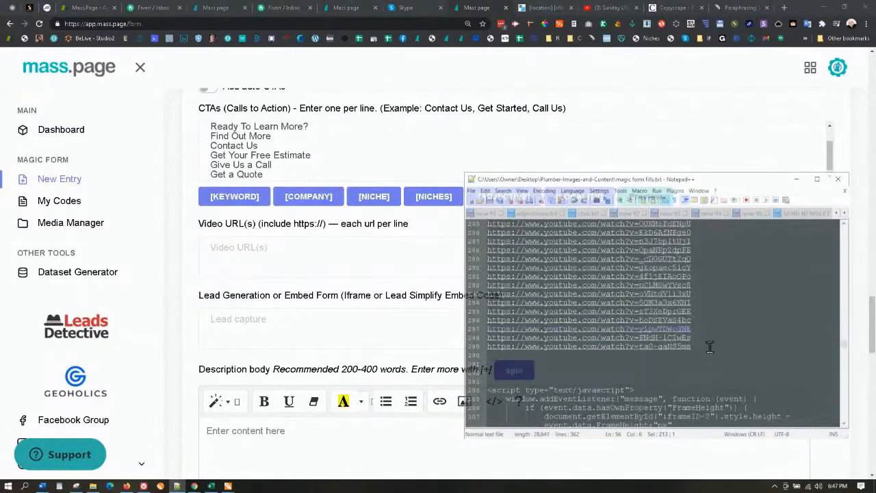
pyautogui.moveTo(710, 347); pyautogui.dragTo(477, 354)
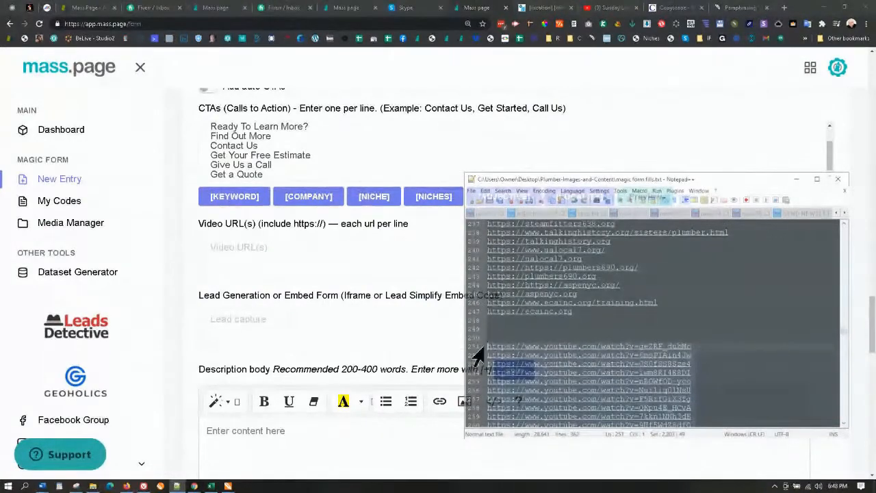
pyautogui.hotkey('ctrl', 'c')
pyautogui.click(235, 248)
pyautogui.hotkey('ctrl', 'v')
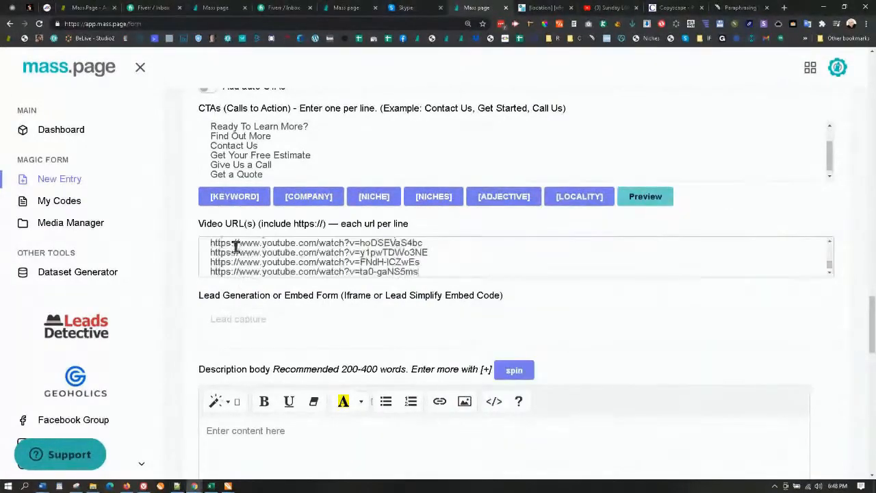
# Switch to the menterprise.io generator and replace the seed keyword with "how to" "Hire a" plumber plumber plumbing.
pyautogui.click(47, 8)
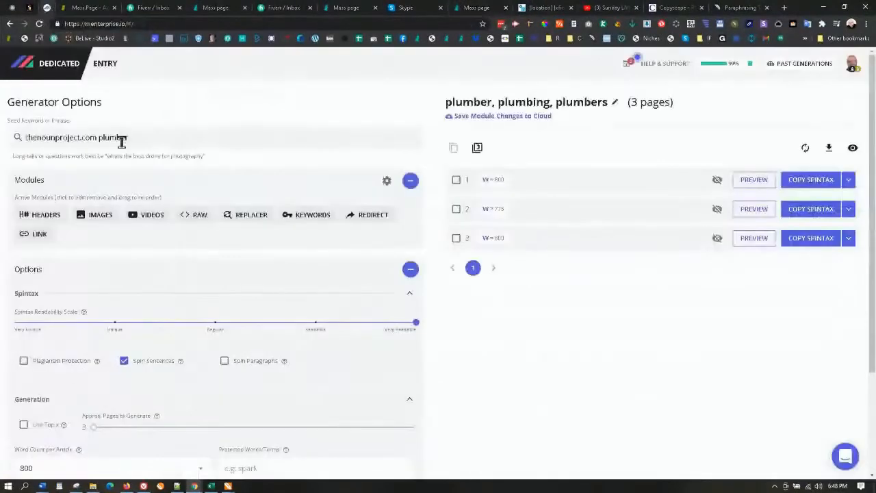
pyautogui.click(137, 138)
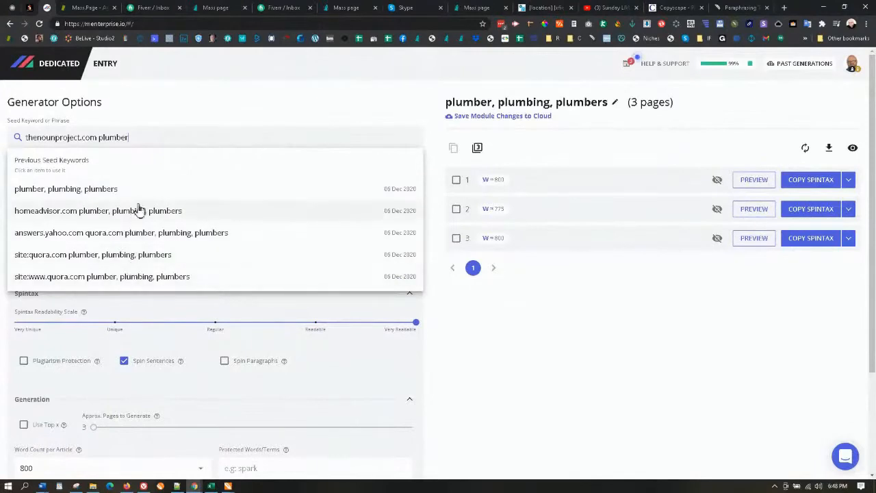
pyautogui.doubleClick(91, 137)
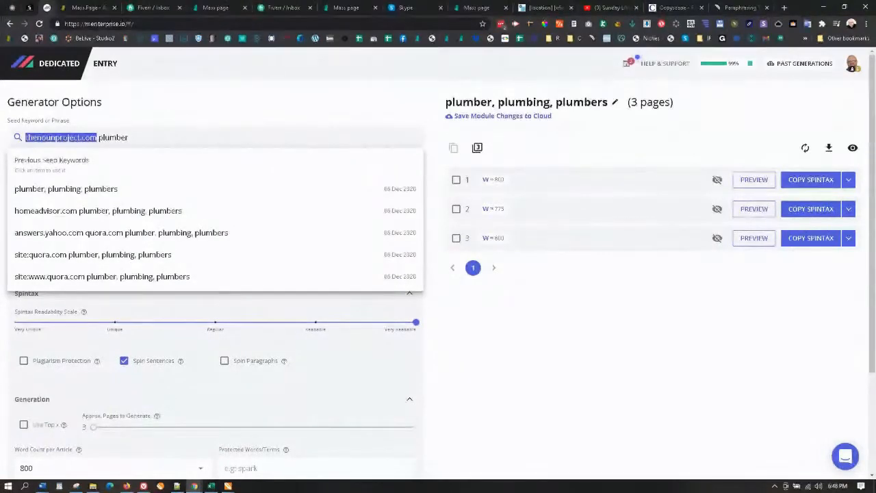
pyautogui.press('BackSpace')
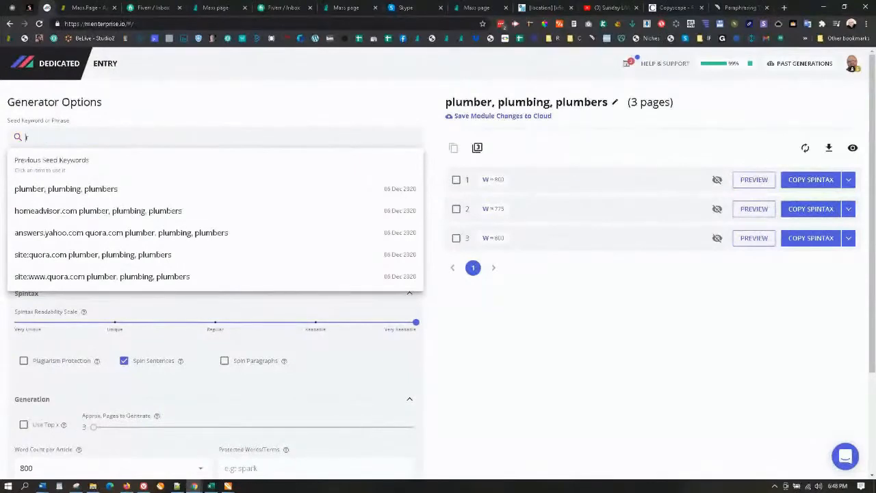
pyautogui.press('BackSpace')
pyautogui.write('"')
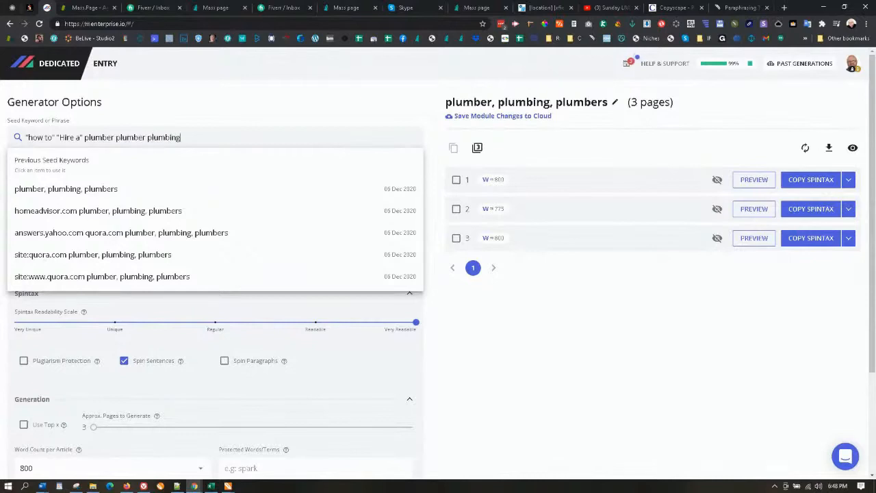
pyautogui.click(133, 102)
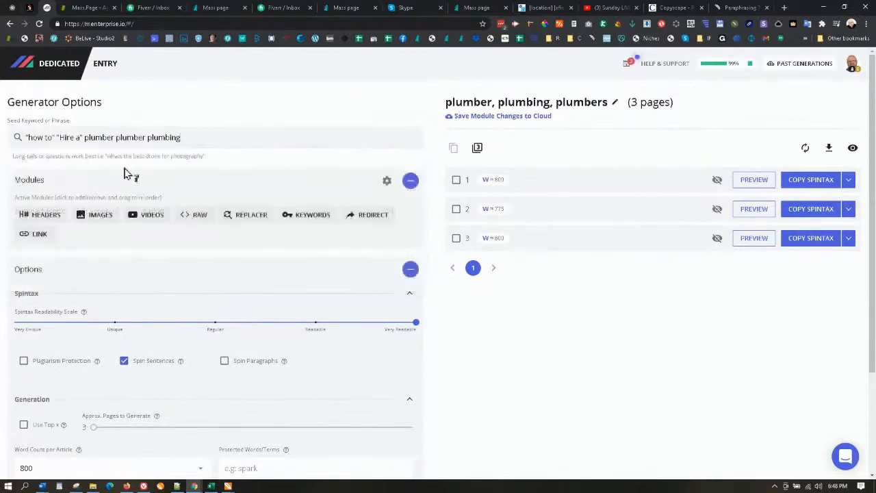
# Scrape videos from search in the Videos module and import all the preselected YouTube results into its video list.
pyautogui.click(146, 216)
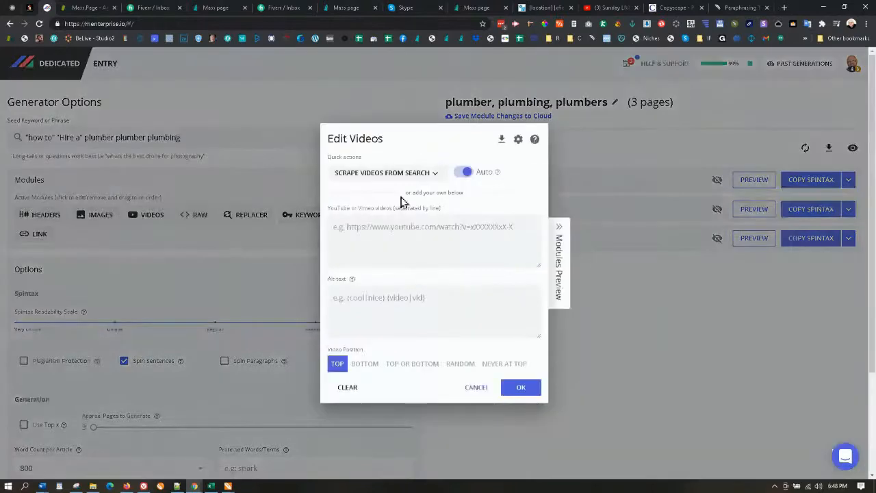
pyautogui.click(431, 173)
pyautogui.click(363, 280)
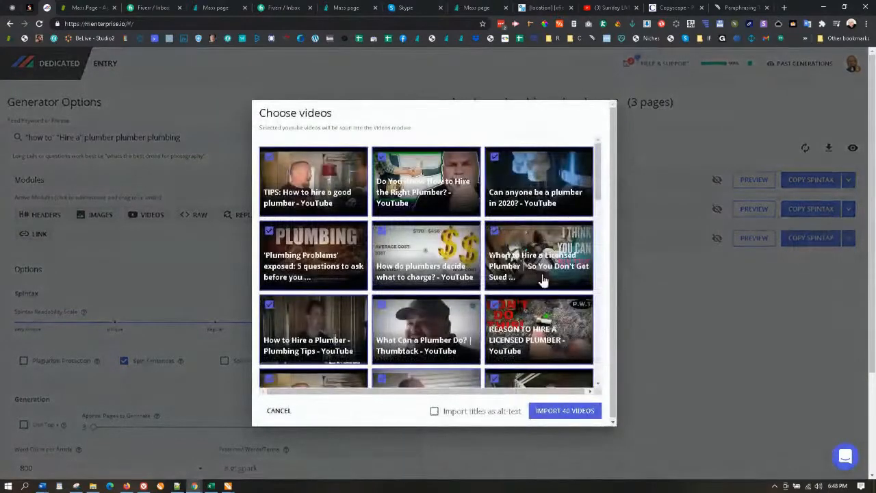
pyautogui.scroll(-2, 537, 341)
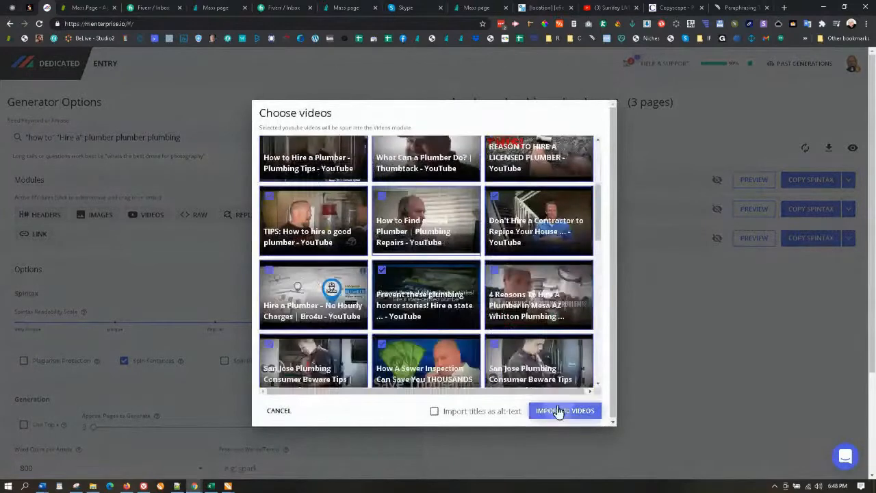
pyautogui.click(551, 411)
# Copy the whole imported YouTube URL list from the Edit Videos dialog into a new Notepad++ document.
pyautogui.scroll(-5, 493, 246)
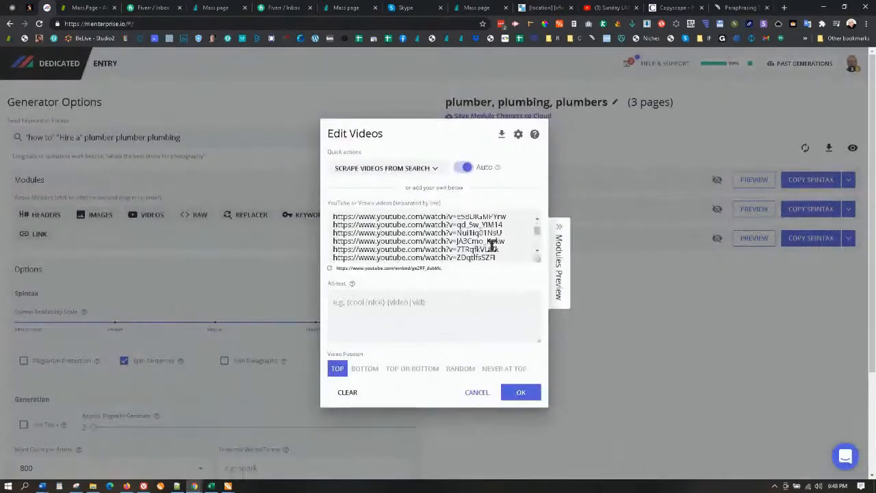
pyautogui.scroll(-5, 490, 245)
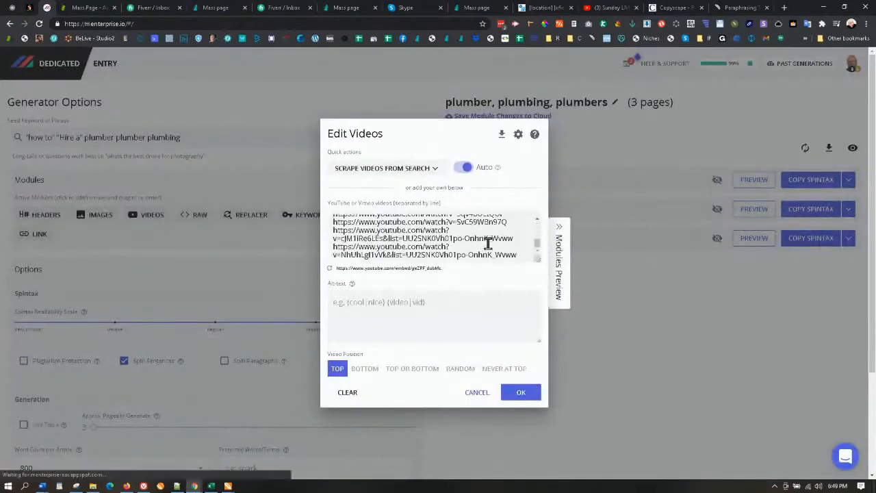
pyautogui.moveTo(520, 253); pyautogui.dragTo(330, 208)
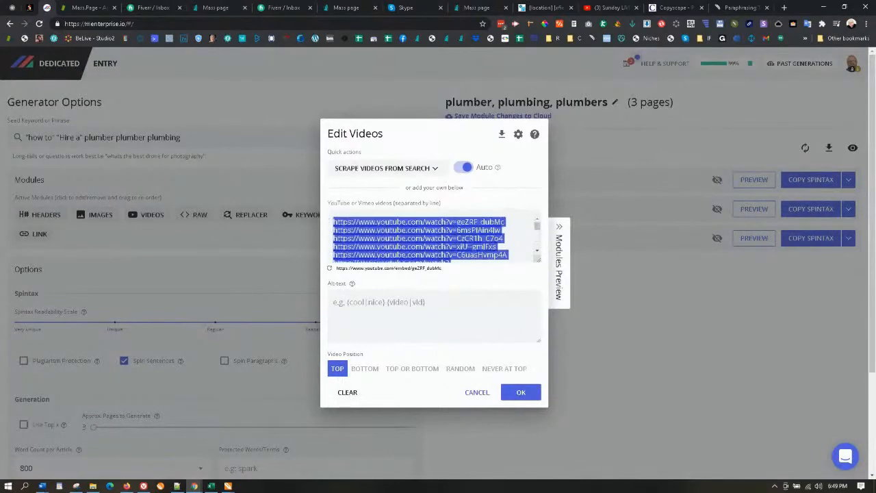
pyautogui.click(177, 486)
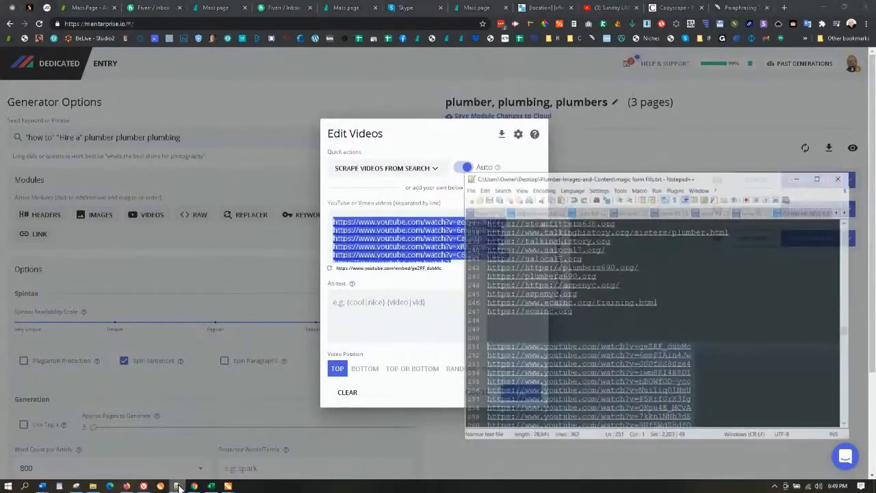
pyautogui.click(471, 201)
pyautogui.hotkey('ctrl', 'v')
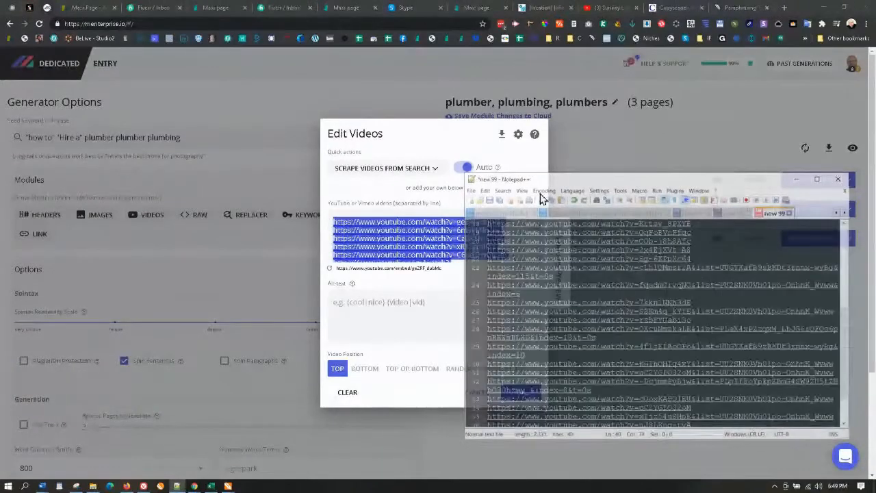
# Reposition the Notepad++ window and strip the "&list" and index parameters from the video URLs on lines 23 and 24.
pyautogui.moveTo(551, 185); pyautogui.dragTo(128, 148)
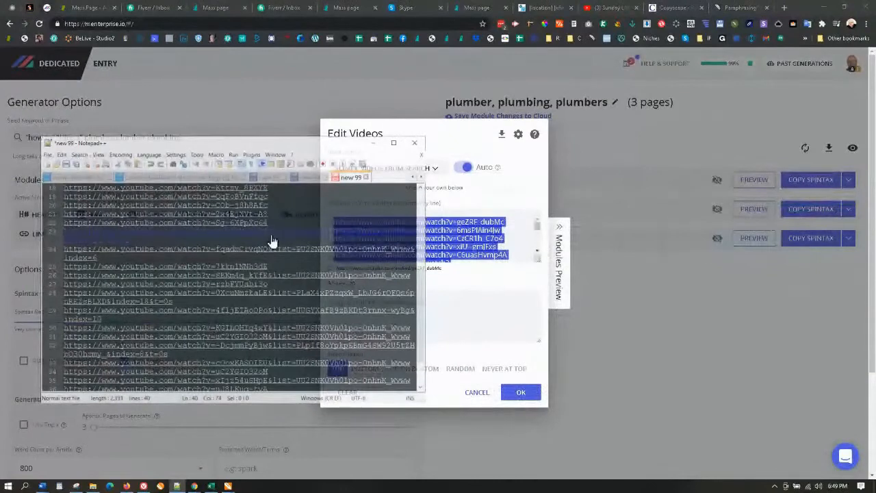
pyautogui.tripleClick(274, 236)
pyautogui.moveTo(138, 240); pyautogui.dragTo(277, 226)
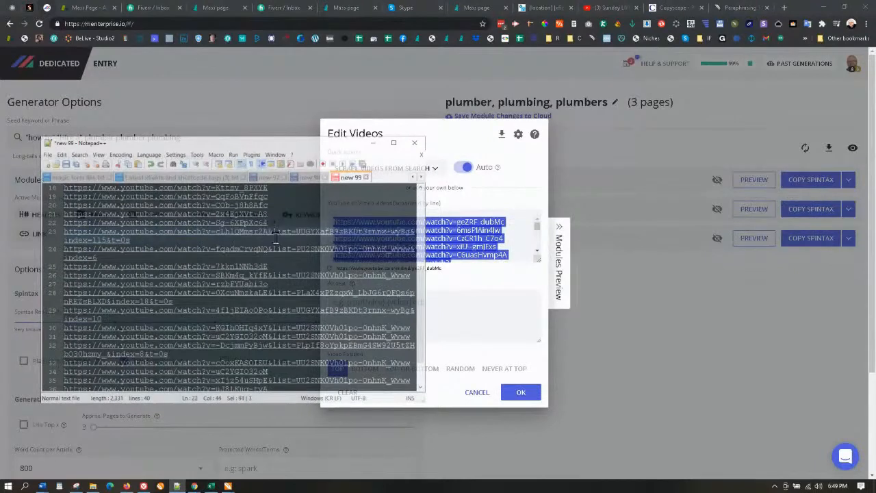
pyautogui.press('Delete')
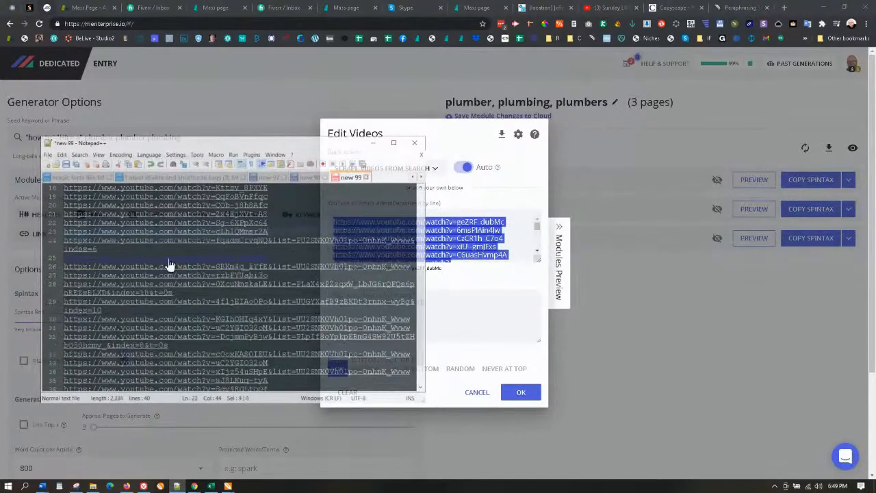
pyautogui.moveTo(121, 248); pyautogui.dragTo(270, 237)
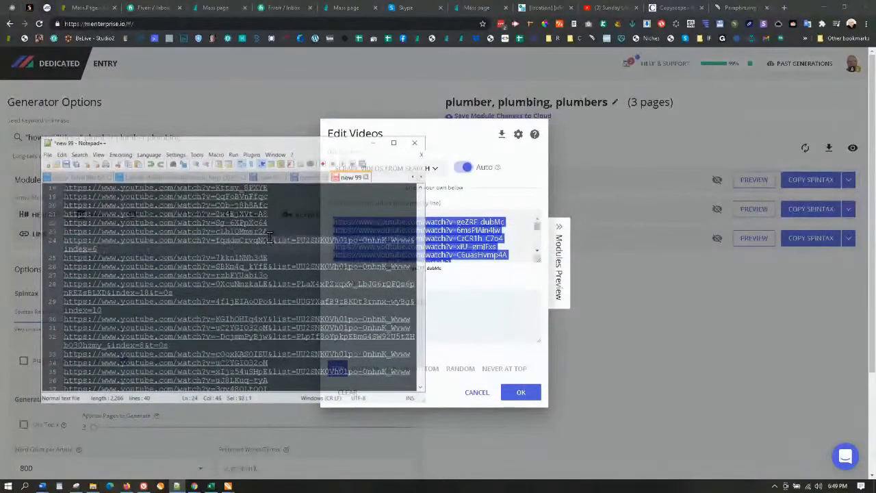
pyautogui.press('Delete')
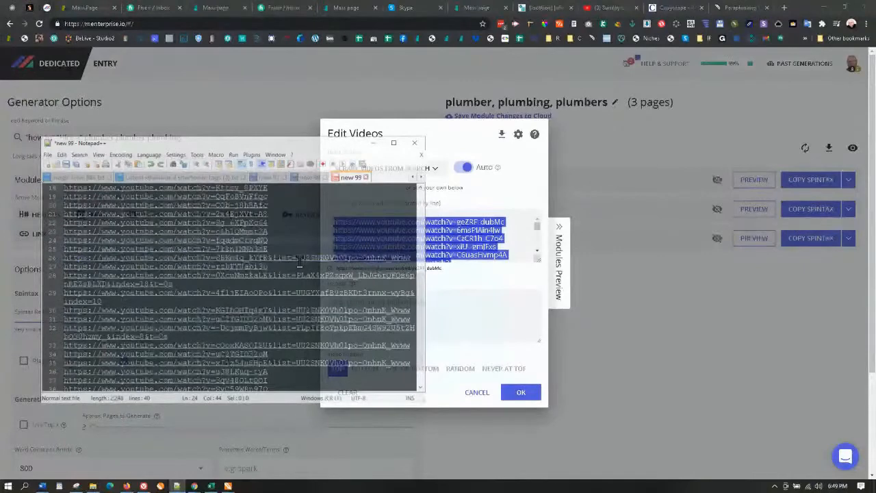
# Widen the Notepad++ window and remove everything from "&list" onward in the video URLs on lines 26 and 28.
pyautogui.moveTo(424, 294); pyautogui.dragTo(570, 295)
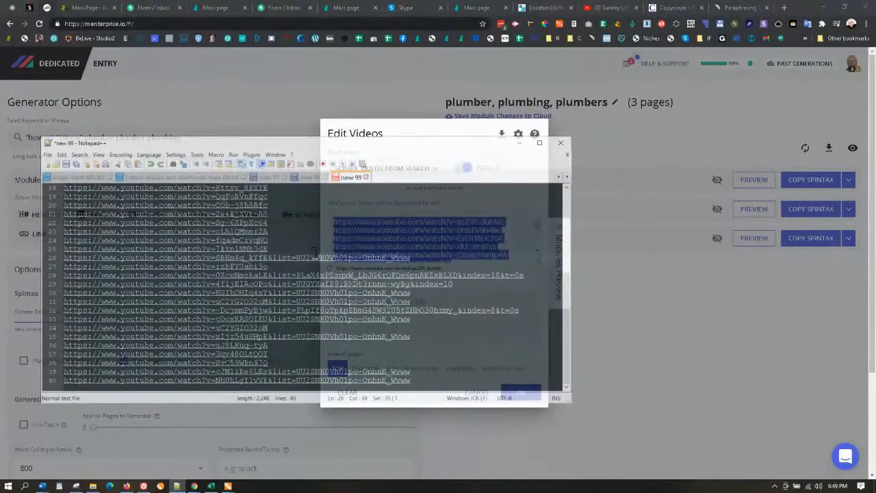
pyautogui.moveTo(314, 250); pyautogui.dragTo(280, 253)
pyautogui.press('Delete')
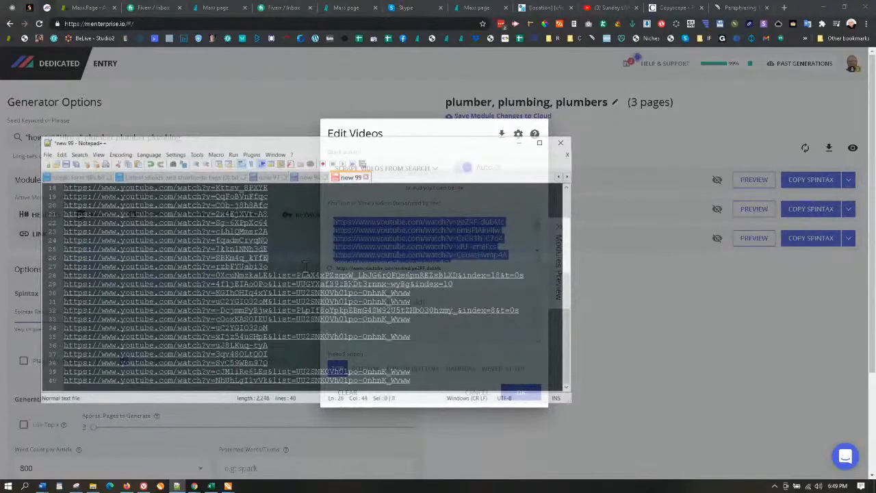
pyautogui.press('Down')
pyautogui.press('Down')
pyautogui.keyDown('shift'); pyautogui.click(529, 274); pyautogui.keyUp('shift')
pyautogui.moveTo(529, 274); pyautogui.dragTo(275, 269)
pyautogui.press('Delete')
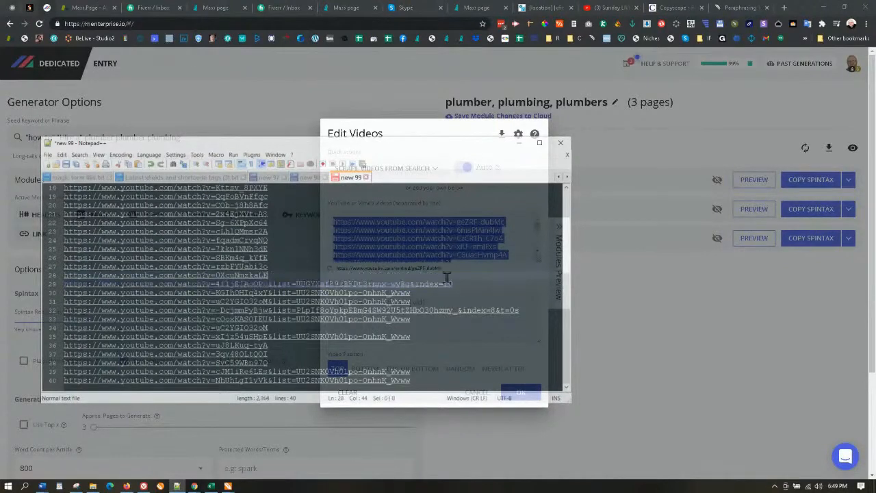
# Remove everything from "&list" onward in the video URLs on lines 29 through 32.
pyautogui.moveTo(452, 284); pyautogui.dragTo(280, 283)
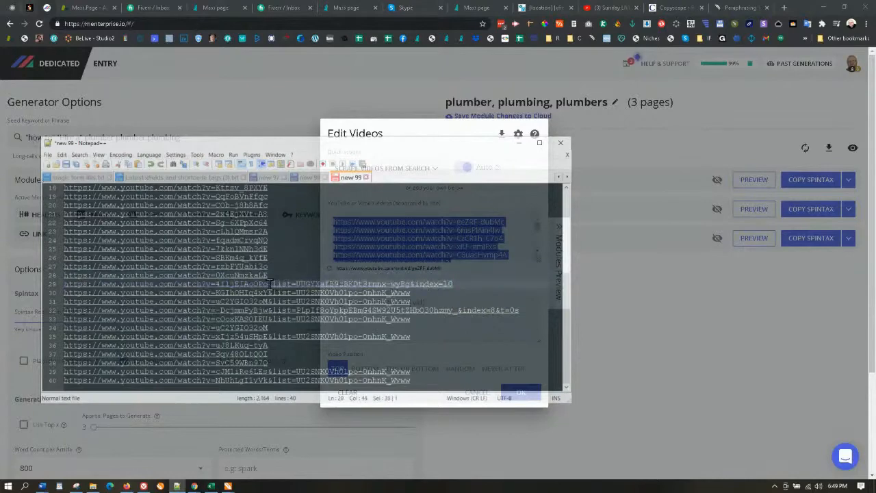
pyautogui.press('Delete')
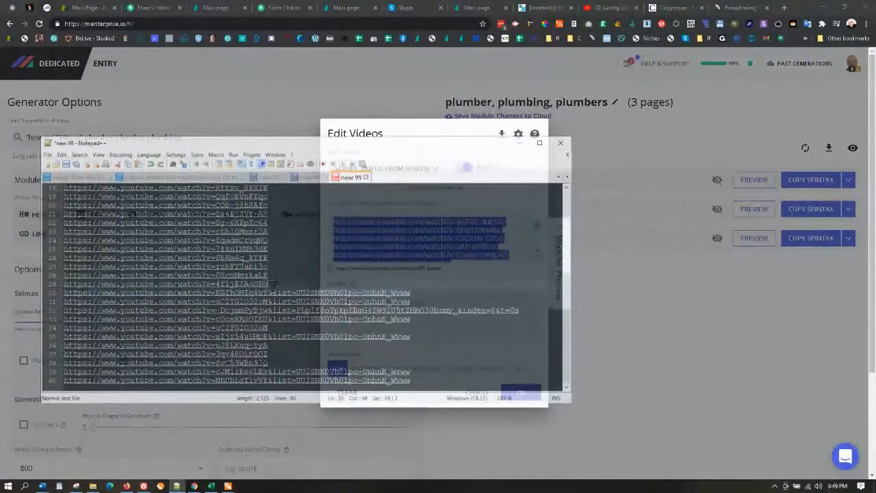
pyautogui.press('Delete')
pyautogui.moveTo(417, 301); pyautogui.dragTo(282, 301)
pyautogui.press('Delete')
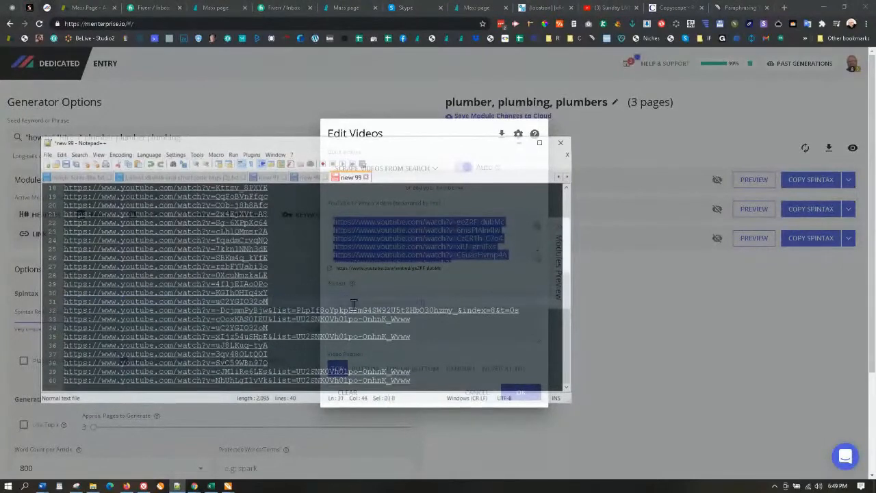
pyautogui.moveTo(520, 310); pyautogui.dragTo(298, 303)
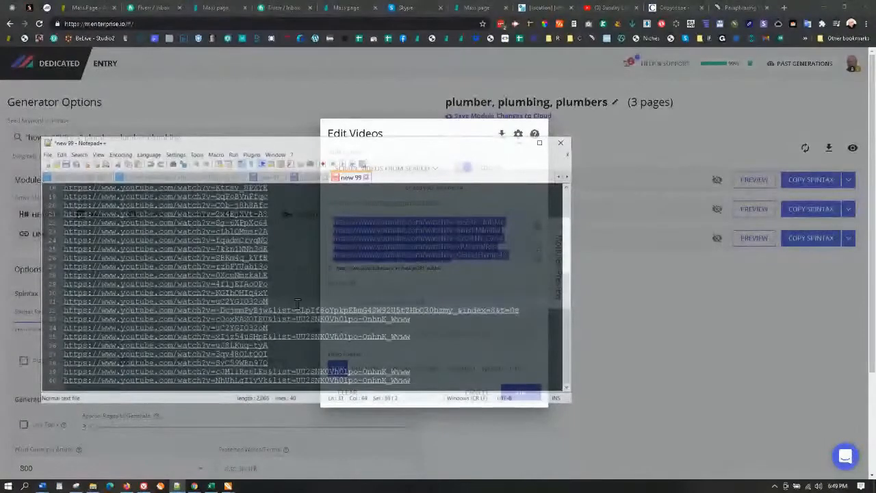
pyautogui.press('Delete')
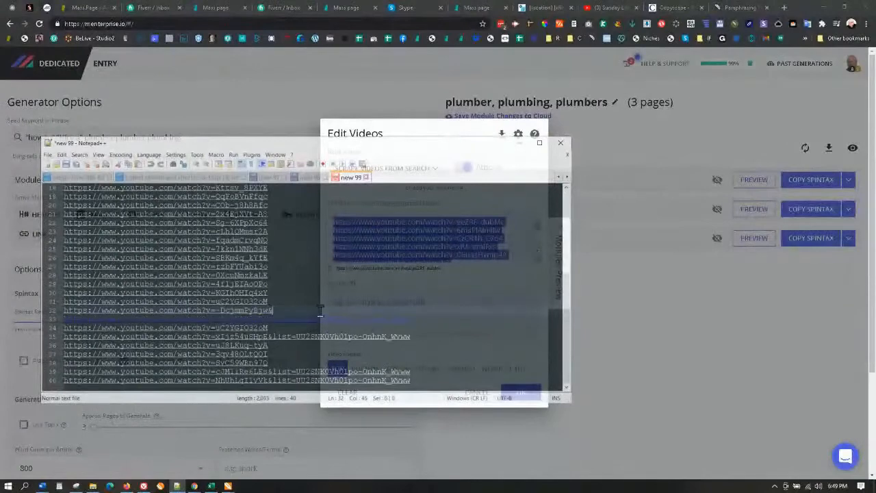
# Strip the "&list" parameters from the video URLs on lines 33, 35 and 39.
pyautogui.moveTo(413, 317); pyautogui.dragTo(271, 318)
pyautogui.press('Delete')
pyautogui.press('BackSpace')
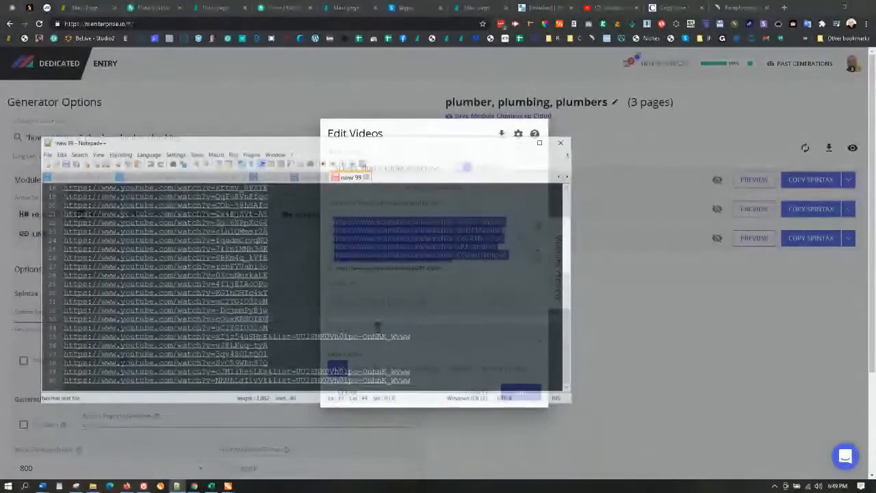
pyautogui.moveTo(411, 335); pyautogui.dragTo(271, 335)
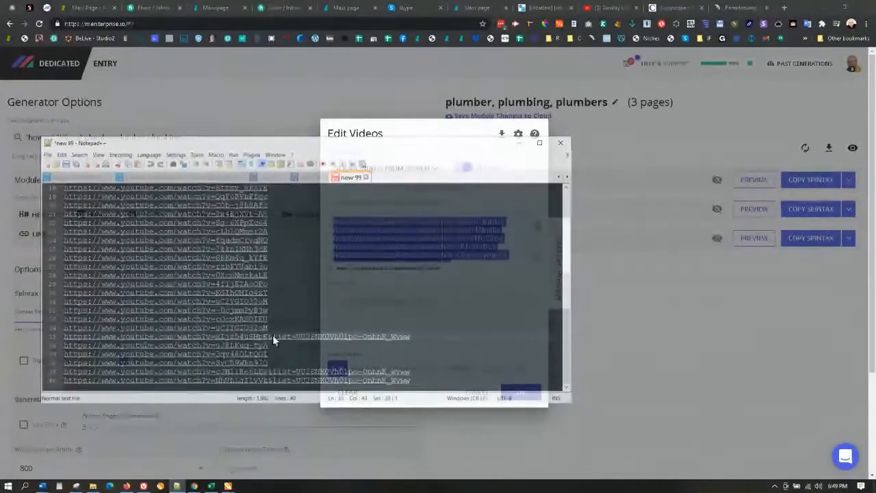
pyautogui.press('Delete')
pyautogui.moveTo(410, 372); pyautogui.dragTo(273, 372)
pyautogui.press('Delete')
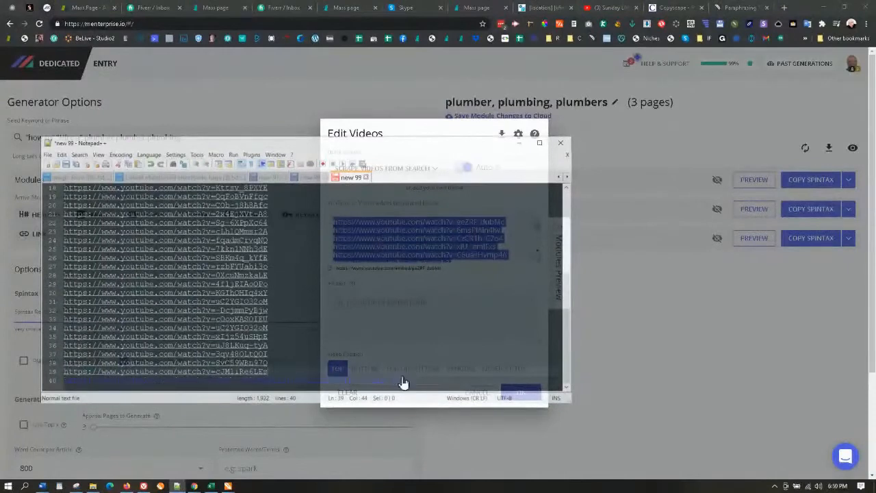
# Reduce the last two URLs to the single cJM1iRe6LEs link on line 39, without its trailing "&list" parameter.
pyautogui.moveTo(401, 381); pyautogui.dragTo(411, 375)
pyautogui.press('Delete')
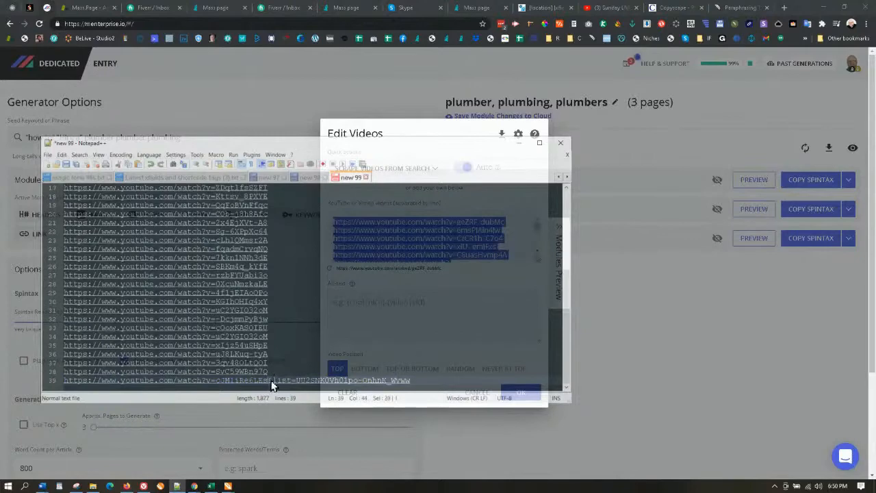
pyautogui.click(412, 379)
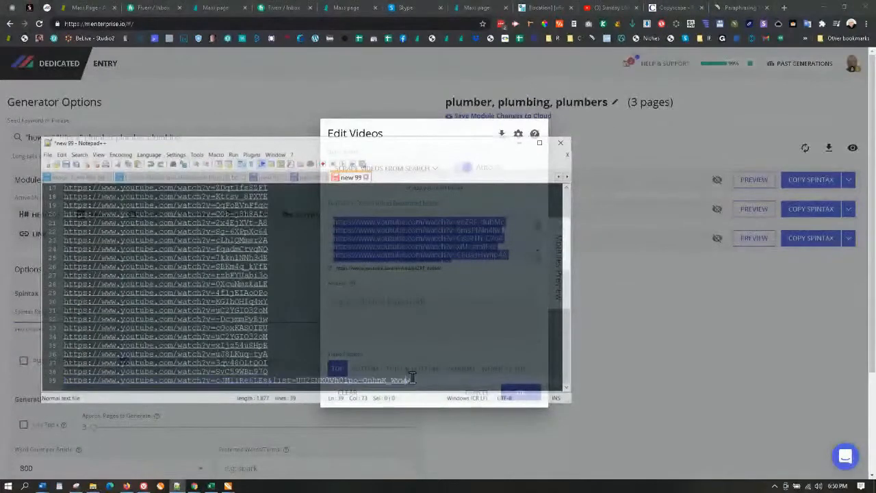
pyautogui.moveTo(416, 375); pyautogui.dragTo(293, 381)
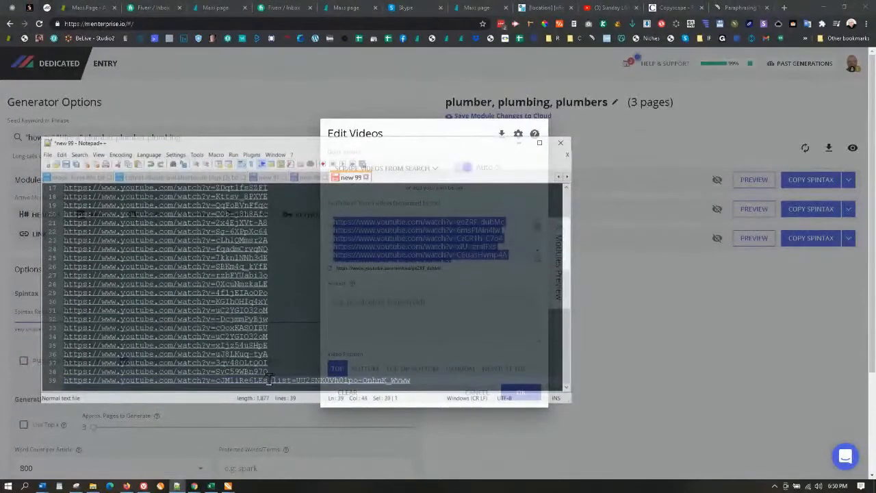
pyautogui.press('Delete')
# Remove the "&list" and index parameters from the URLs on lines 10 and 9 and the "&t=348s" suffix from line 6.
pyautogui.scroll(4, 324, 319)
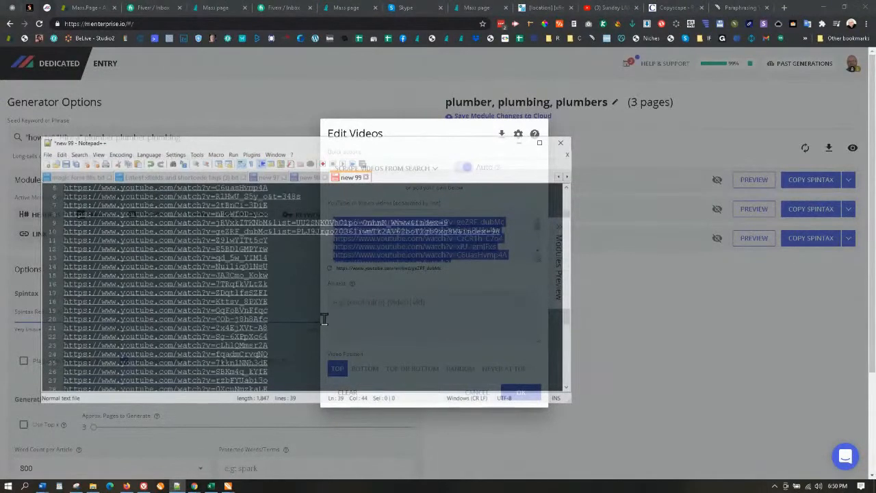
pyautogui.moveTo(520, 232); pyautogui.dragTo(286, 231)
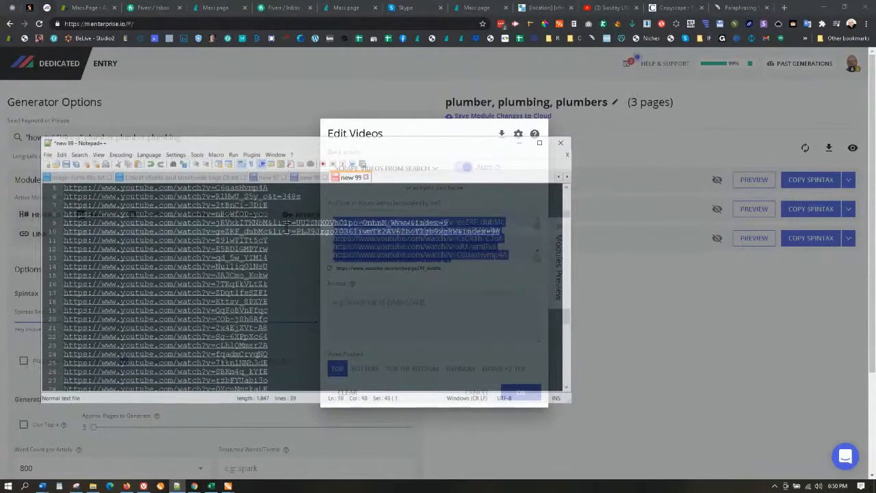
pyautogui.press('Delete')
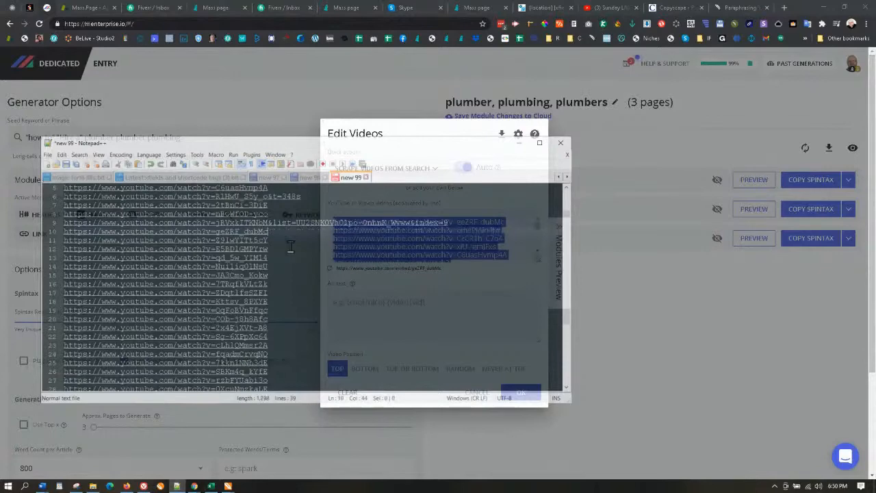
pyautogui.click(271, 223)
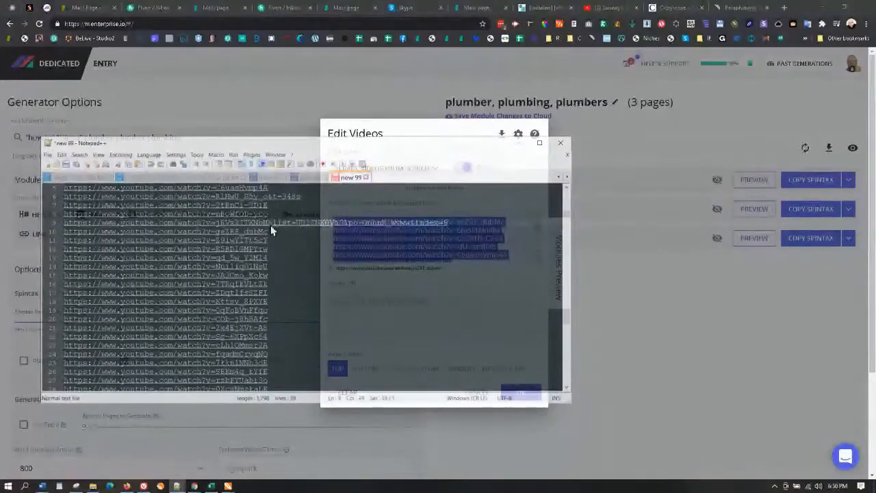
pyautogui.press('Delete')
pyautogui.scroll(1, 274, 226)
pyautogui.click(276, 222)
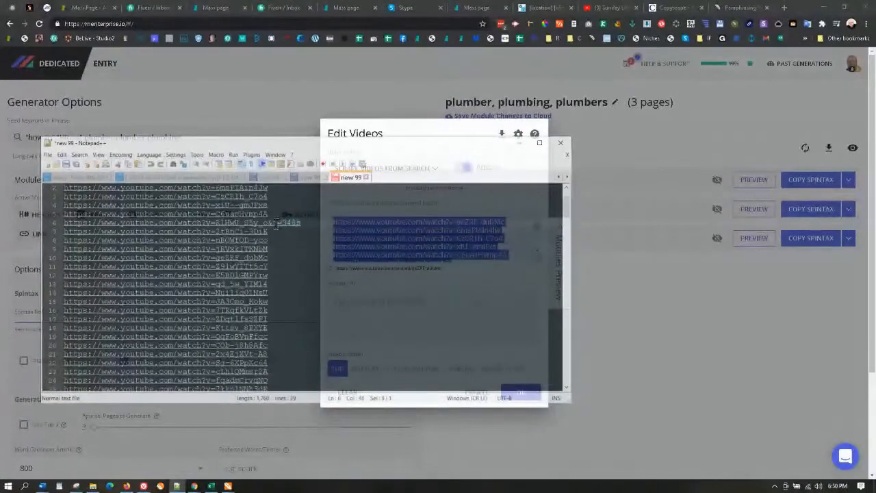
pyautogui.moveTo(271, 222); pyautogui.dragTo(301, 229)
pyautogui.press('Delete')
pyautogui.scroll(1, 319, 240)
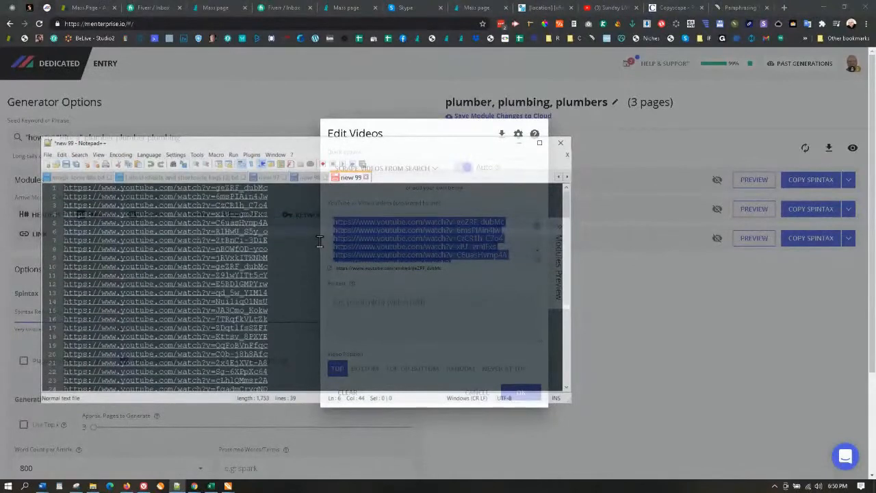
# Copy the whole cleaned URL list and append it to the Video URL(s) field of the mass.page entry form.
pyautogui.scroll(-6, 319, 241)
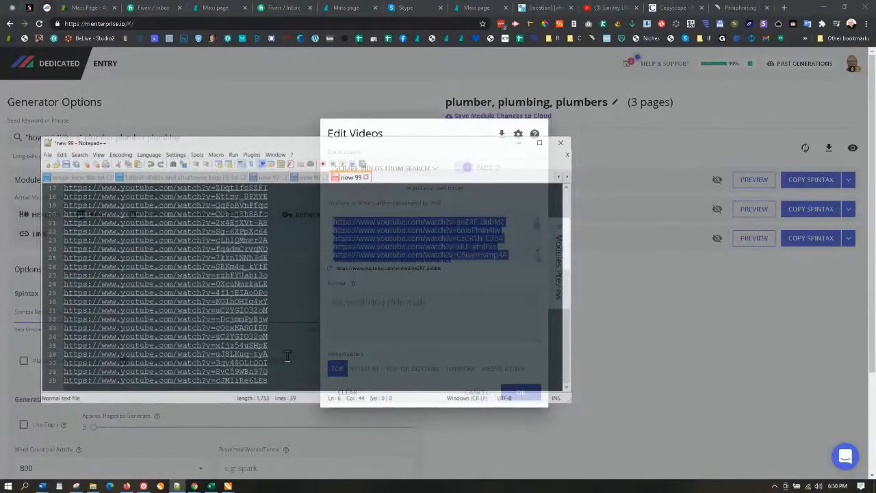
pyautogui.scroll(1, 320, 269)
pyautogui.scroll(-2, 292, 354)
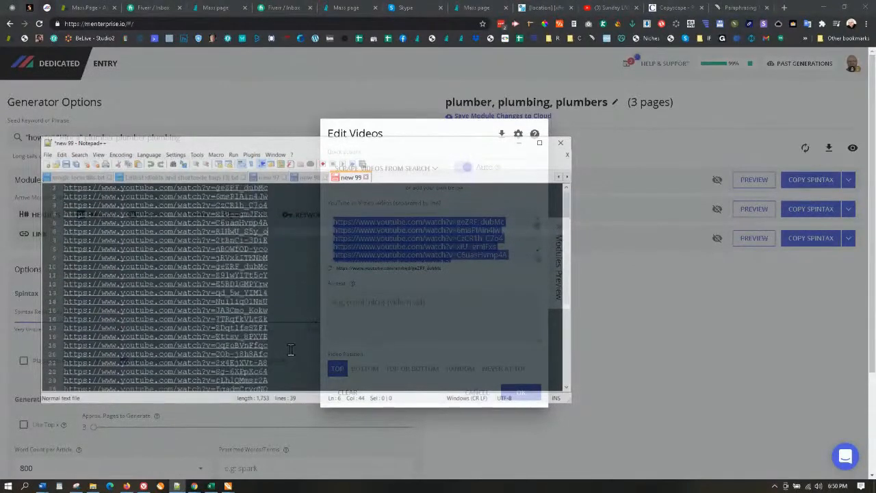
pyautogui.moveTo(278, 379); pyautogui.dragTo(55, 165)
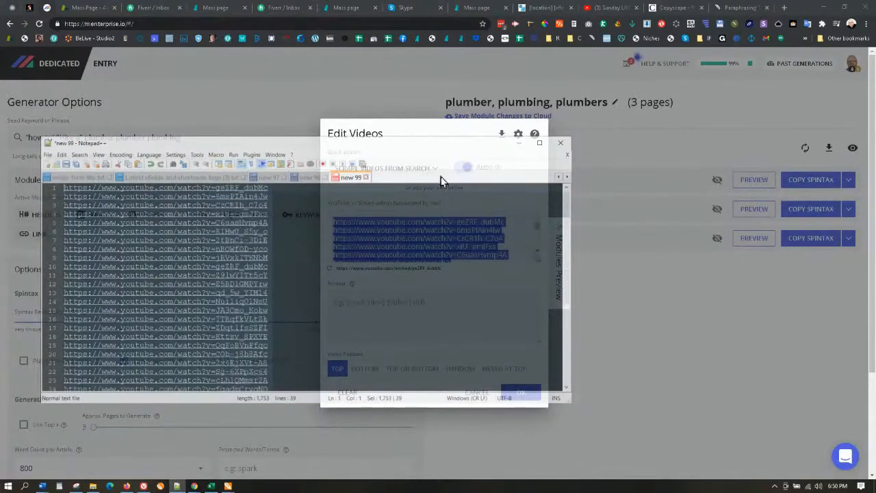
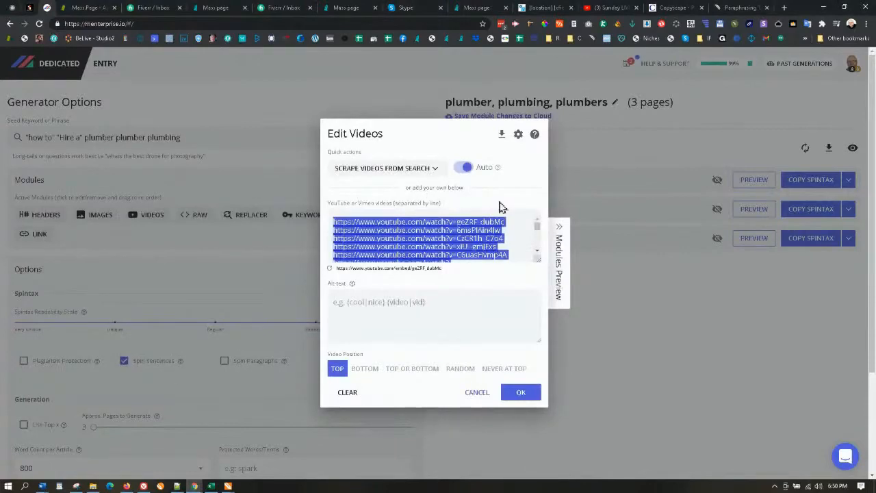
pyautogui.click(472, 8)
pyautogui.scroll(-3, 424, 248)
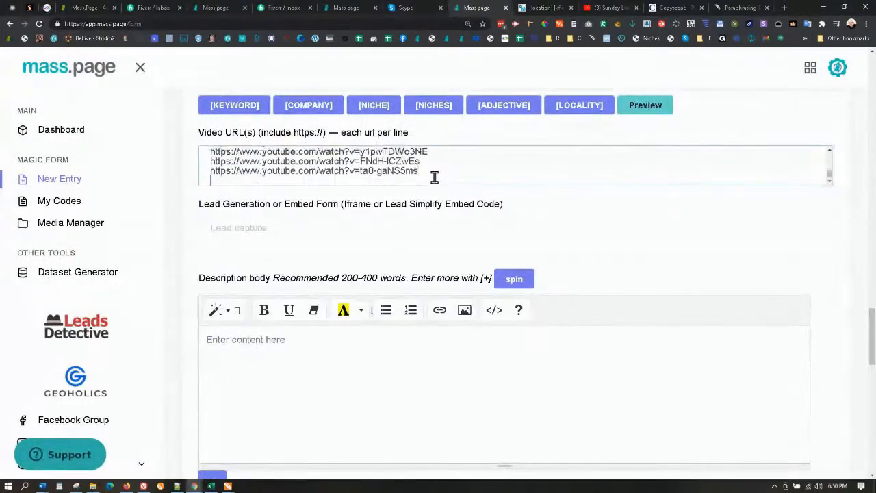
pyautogui.hotkey('ctrl', 'v')
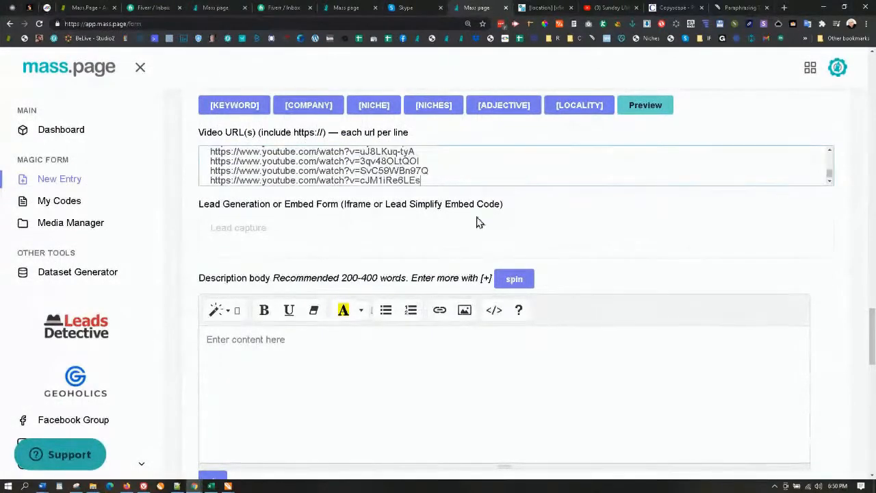
# Look through the open Notepad++ files for the lead form embed code, ending in magic form fills.txt.
pyautogui.click(256, 224)
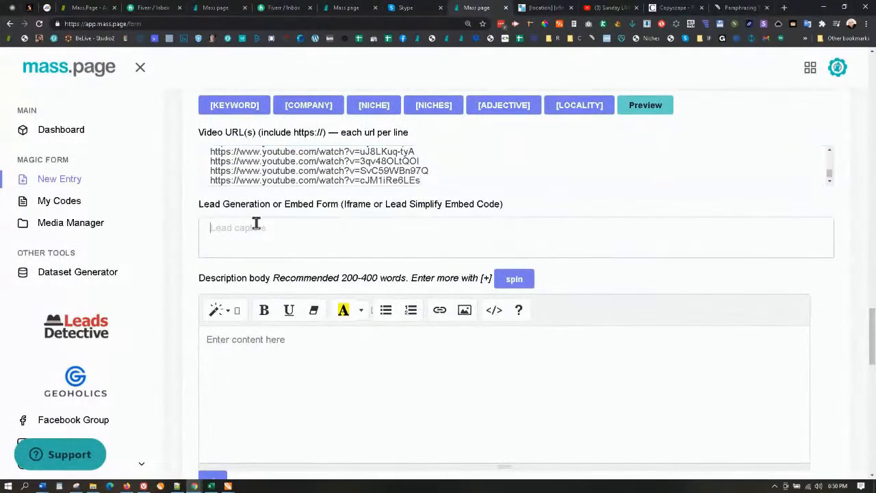
pyautogui.click(178, 486)
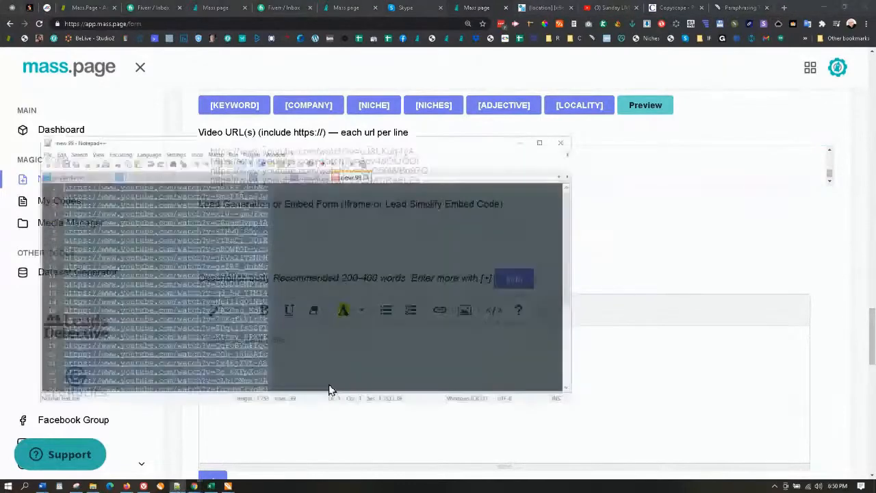
pyautogui.click(305, 179)
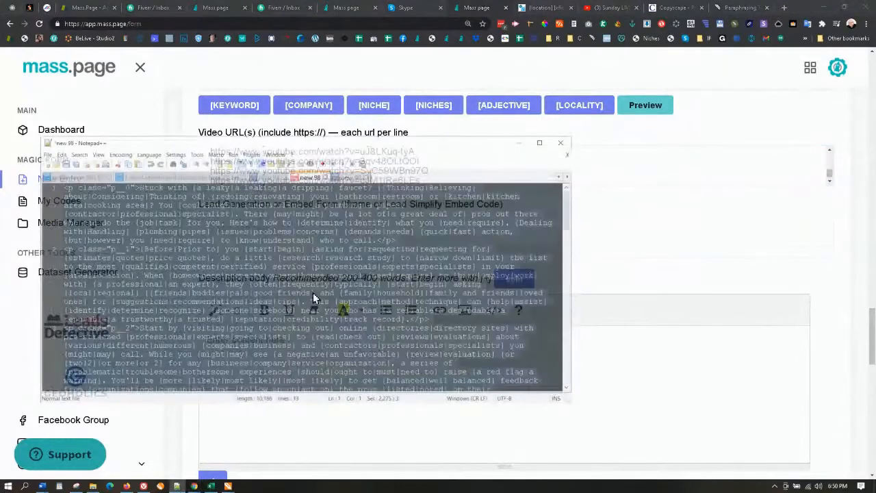
pyautogui.scroll(-15, 311, 296)
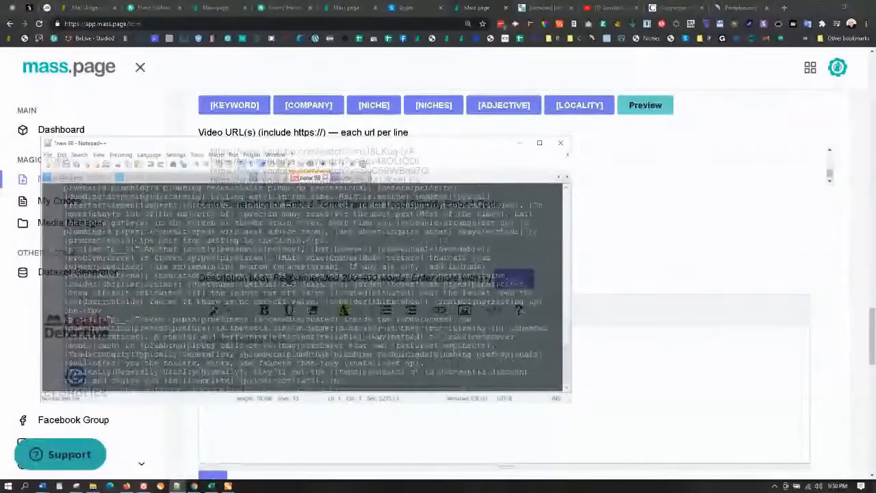
pyautogui.scroll(-8, 301, 279)
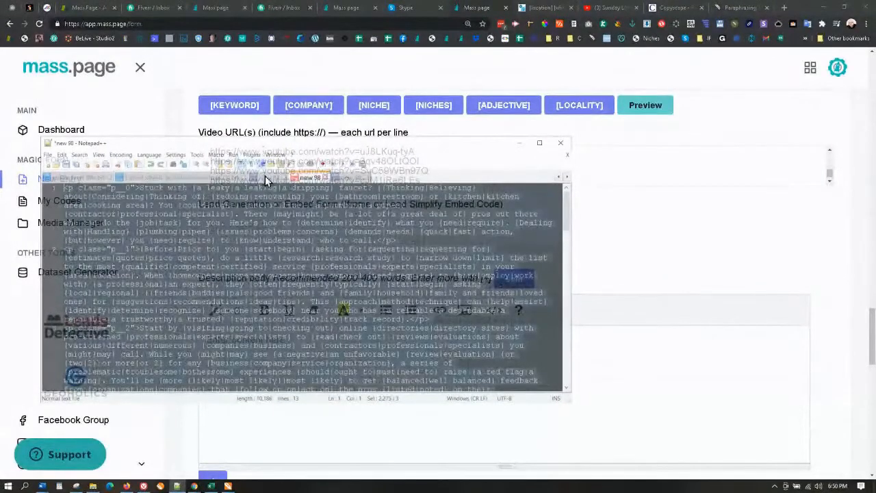
pyautogui.click(222, 177)
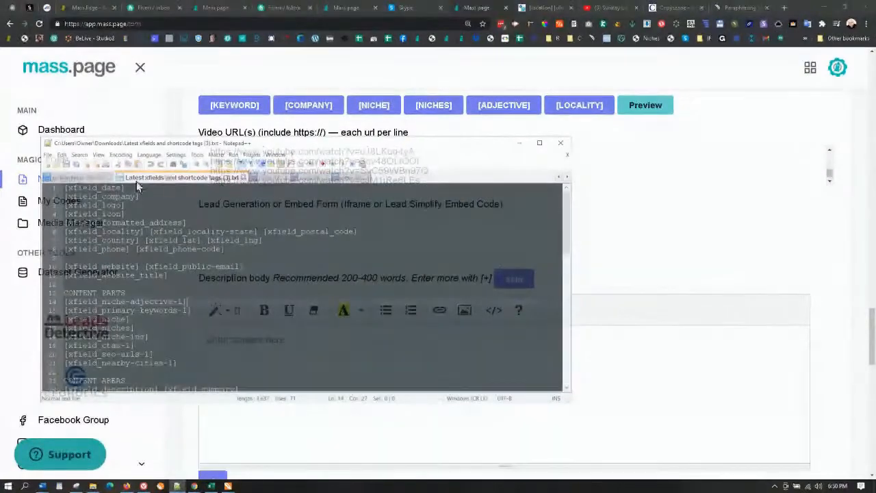
pyautogui.click(75, 177)
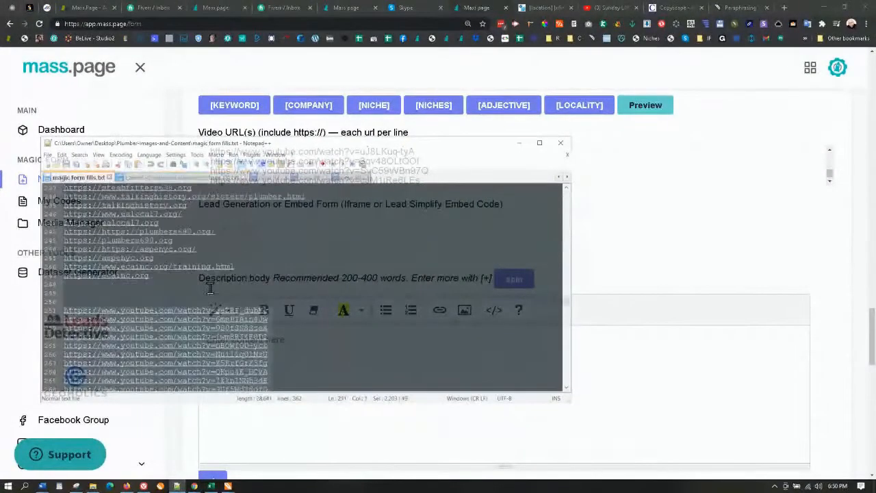
pyautogui.scroll(20, 210, 287)
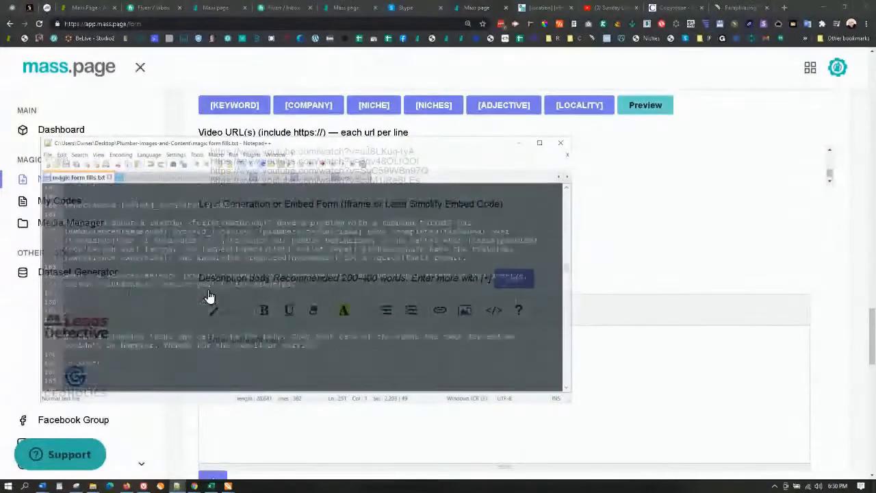
pyautogui.scroll(20, 210, 296)
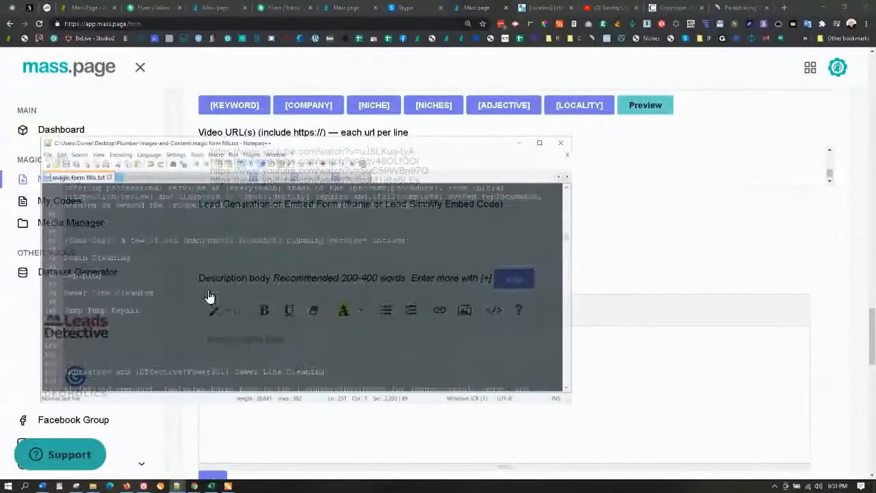
pyautogui.scroll(20, 209, 291)
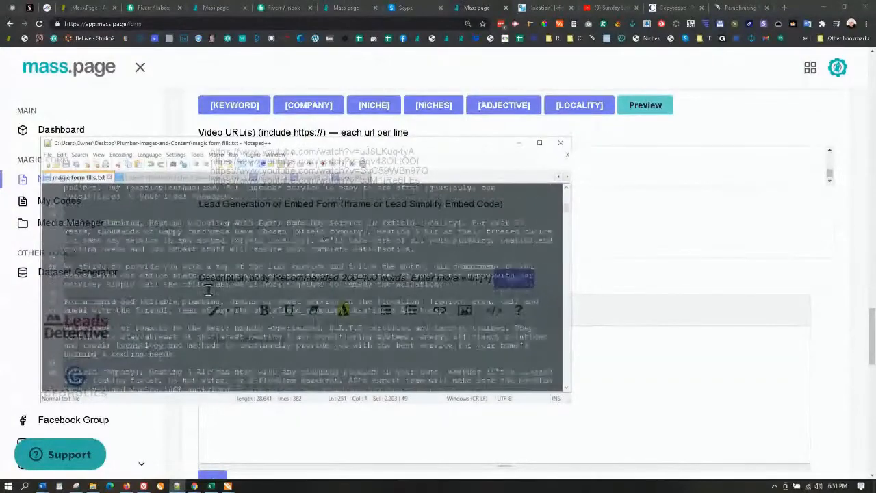
pyautogui.scroll(20, 209, 290)
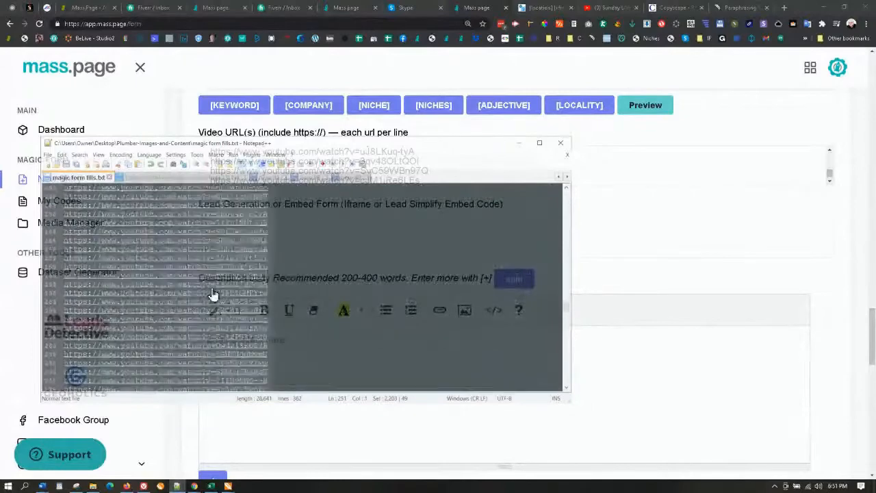
pyautogui.scroll(-2, 216, 296)
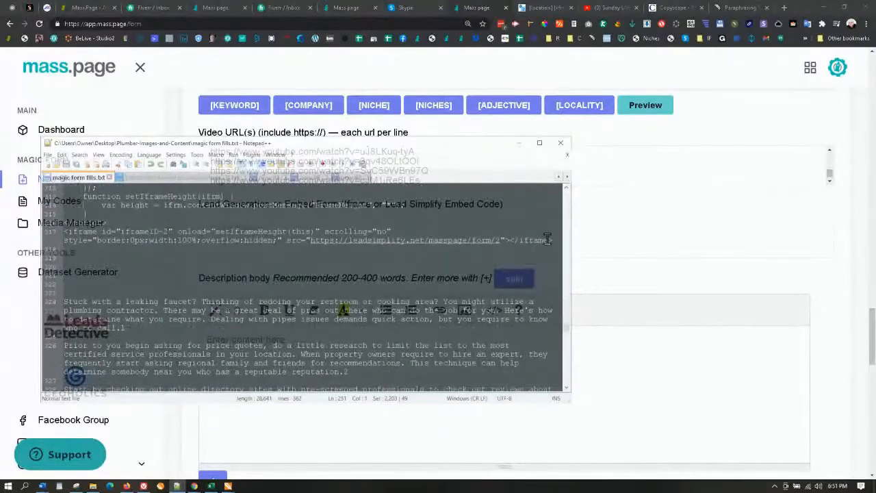
# Copy the lead form's script and iframe code from magic form fills.txt into the Lead Generation or Embed Form field.
pyautogui.moveTo(559, 238); pyautogui.dragTo(58, 355)
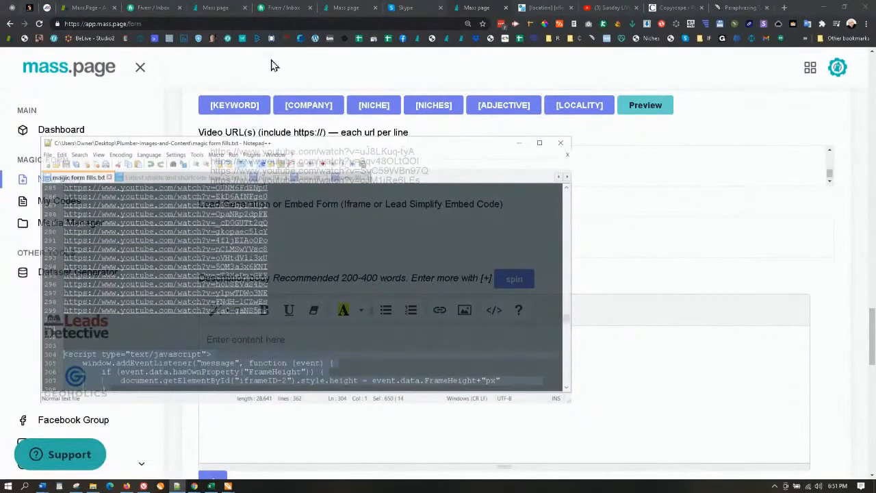
pyautogui.moveTo(471, 146); pyautogui.dragTo(751, 207)
pyautogui.click(256, 225)
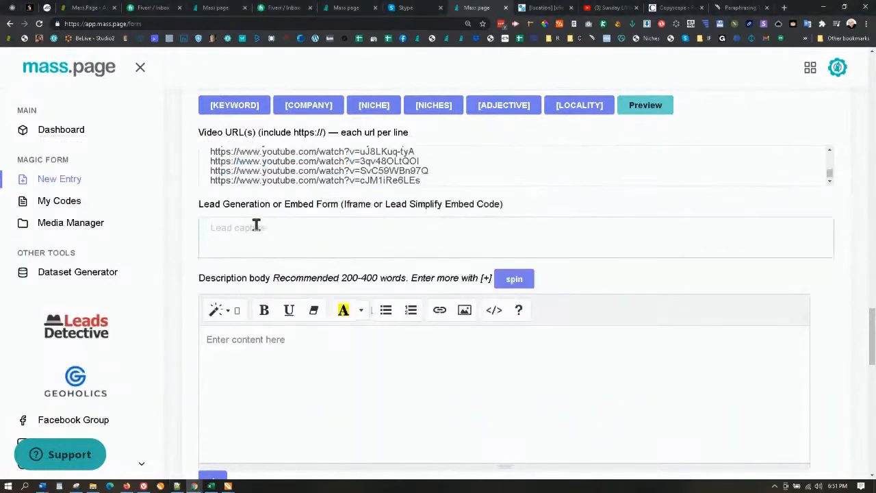
pyautogui.hotkey('ctrl', 'v')
# In magic form fills.txt, remove the trailing reference numbers 1, 2 and 3 from the paragraphs on lines 324, 326 and 328.
pyautogui.scroll(-2, 302, 372)
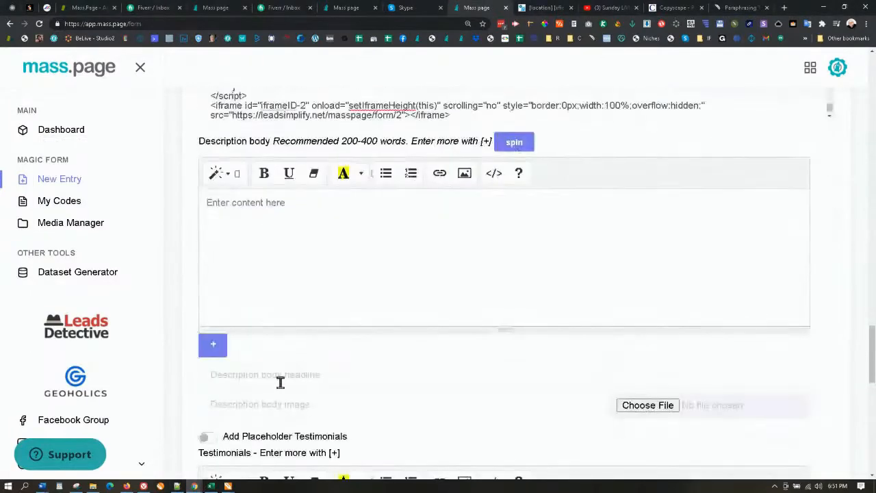
pyautogui.click(176, 486)
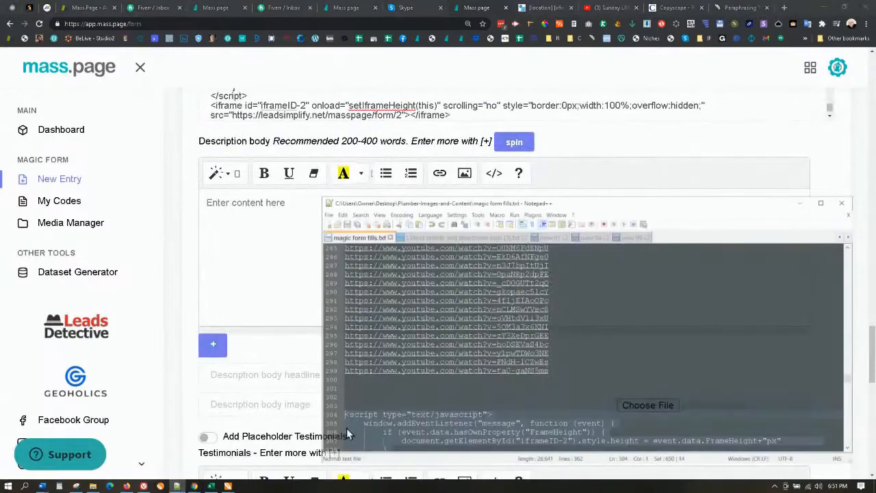
pyautogui.scroll(-5, 526, 393)
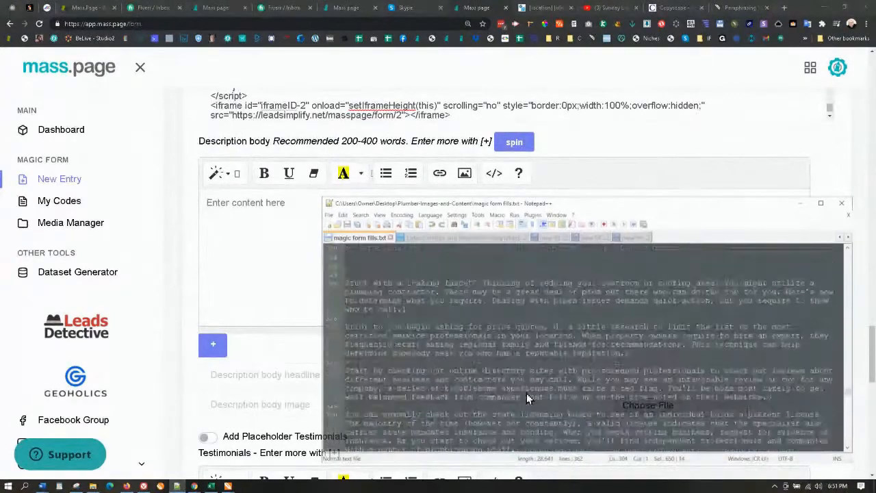
pyautogui.scroll(5, 526, 393)
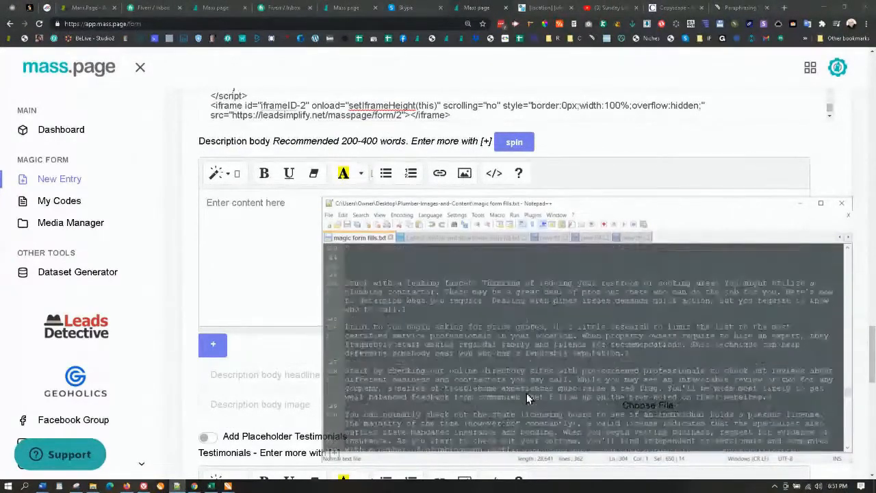
pyautogui.moveTo(344, 283); pyautogui.dragTo(636, 352)
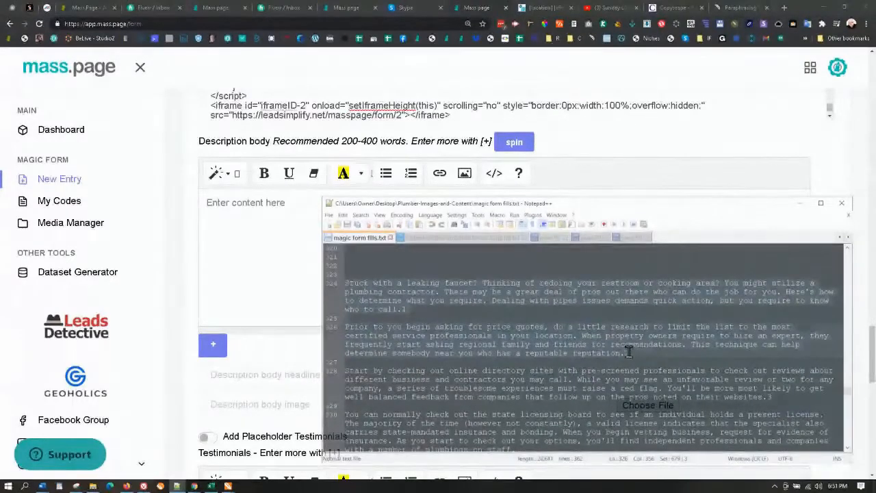
pyautogui.click(412, 307)
pyautogui.press('BackSpace')
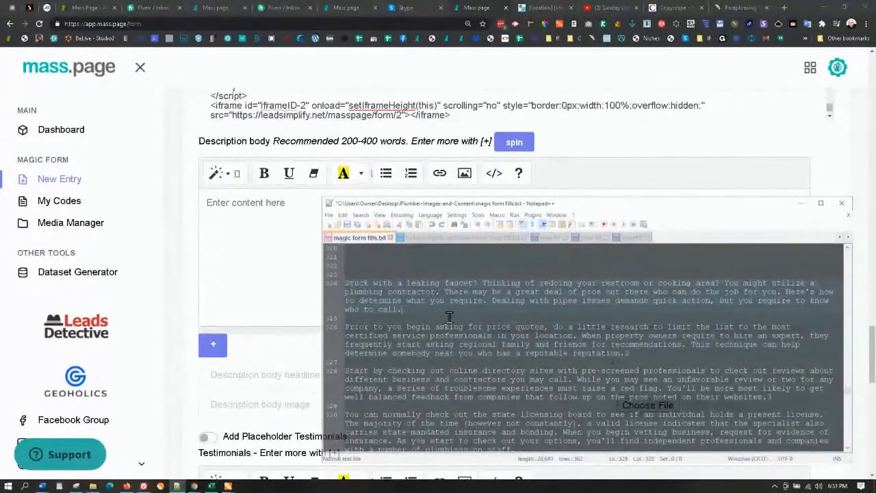
pyautogui.click(631, 352)
pyautogui.press('BackSpace')
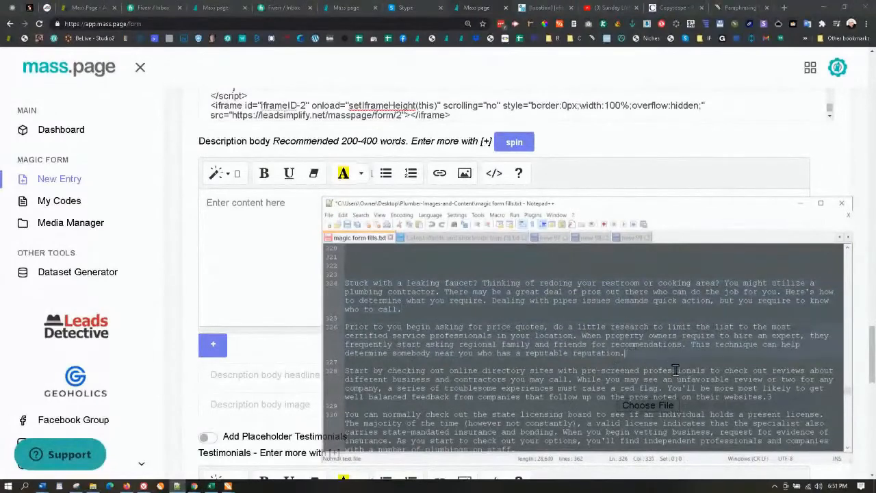
pyautogui.click(771, 400)
pyautogui.press('BackSpace')
# Remove the trailing reference numbers from the paragraphs on lines 333, 335, 341 and 343, keeping a blank line after line 343.
pyautogui.scroll(-3, 684, 384)
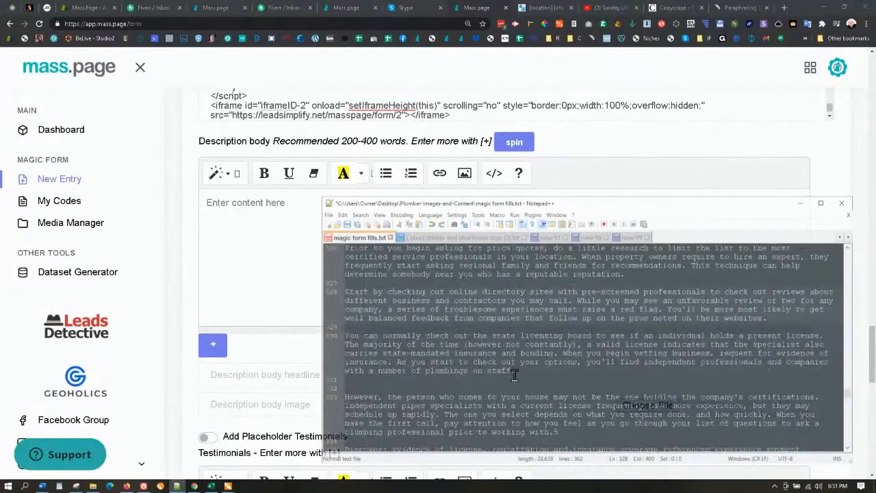
pyautogui.scroll(-2, 581, 373)
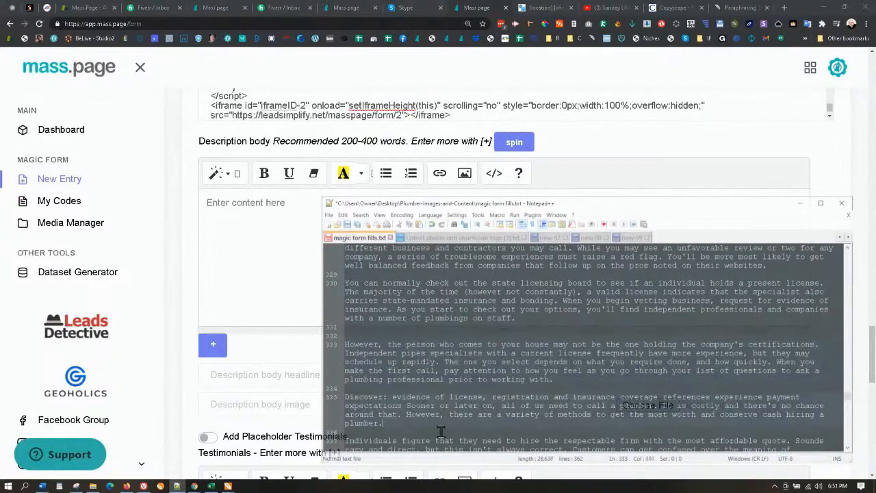
pyautogui.scroll(-3, 440, 431)
pyautogui.scroll(-2, 590, 397)
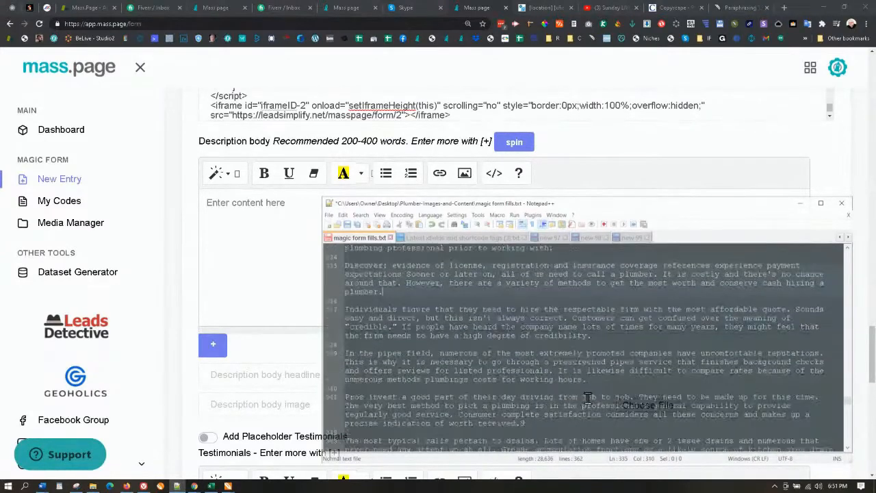
pyautogui.scroll(-1, 588, 397)
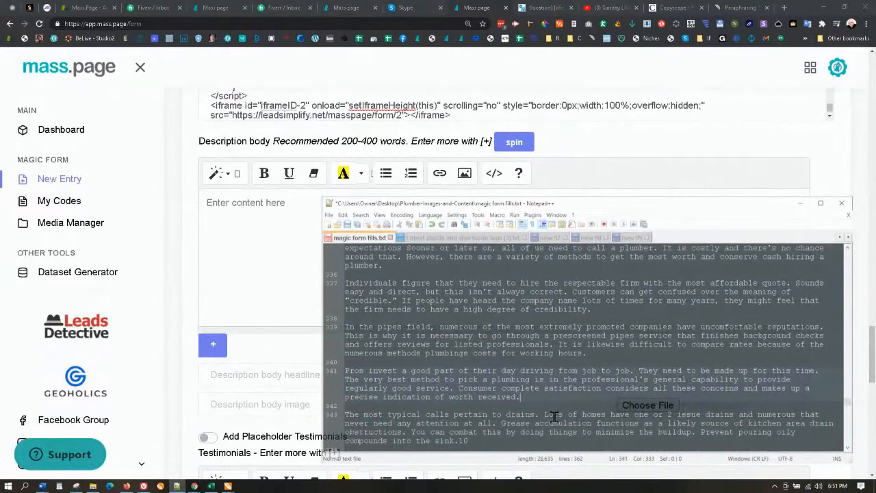
pyautogui.scroll(-2, 554, 416)
pyautogui.click(490, 385)
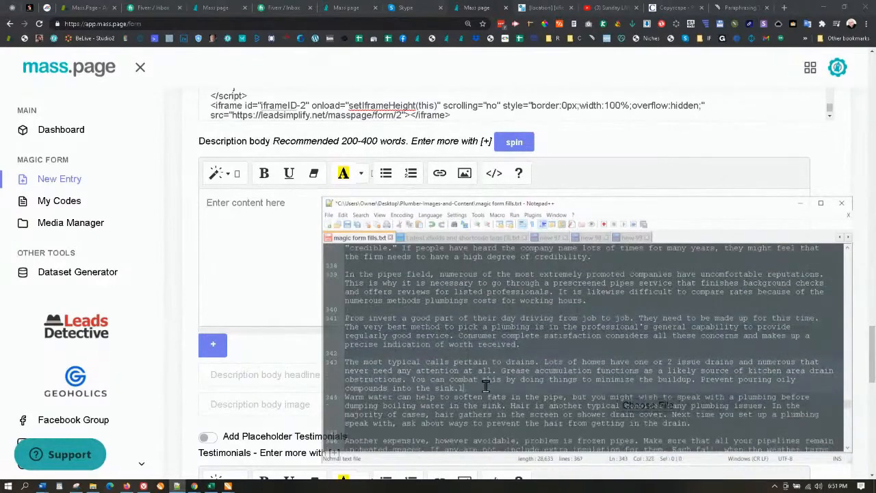
pyautogui.press('Return')
# Copy the first two article paragraphs, lines 324 to 326 of magic form fills.txt, into the form's Description body.
pyautogui.scroll(-3, 520, 393)
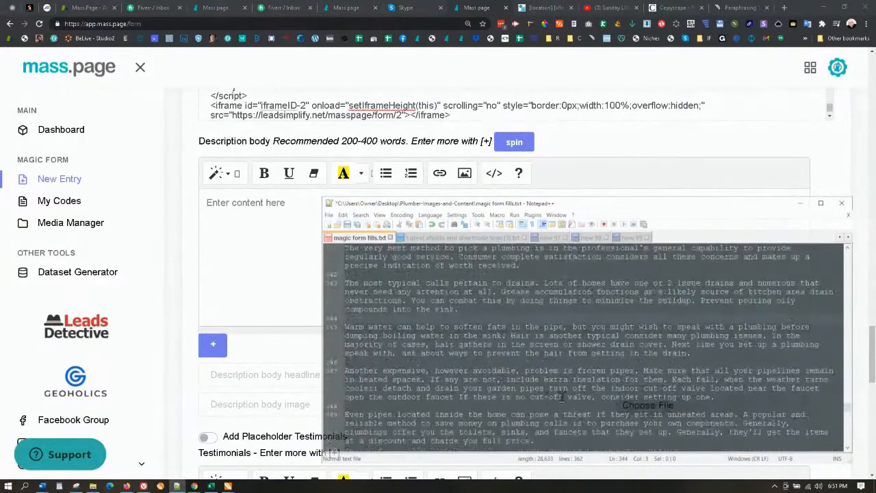
pyautogui.scroll(-2, 698, 395)
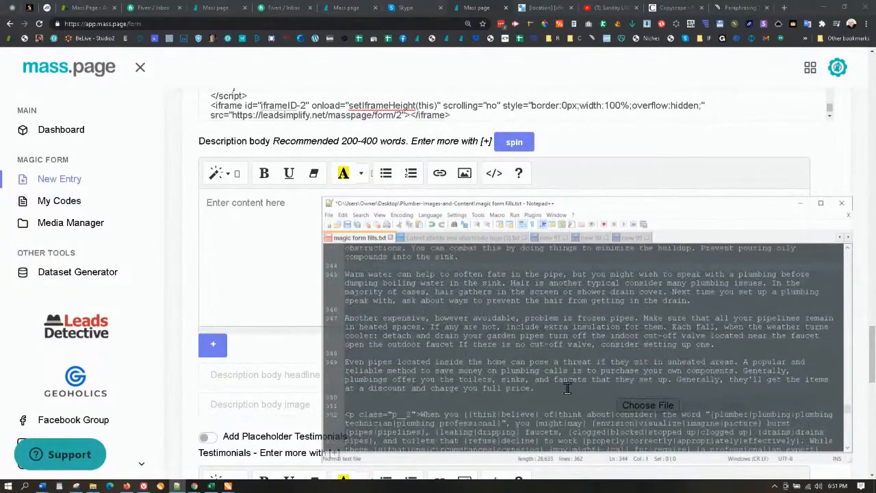
pyautogui.scroll(-1, 521, 401)
pyautogui.scroll(10, 546, 370)
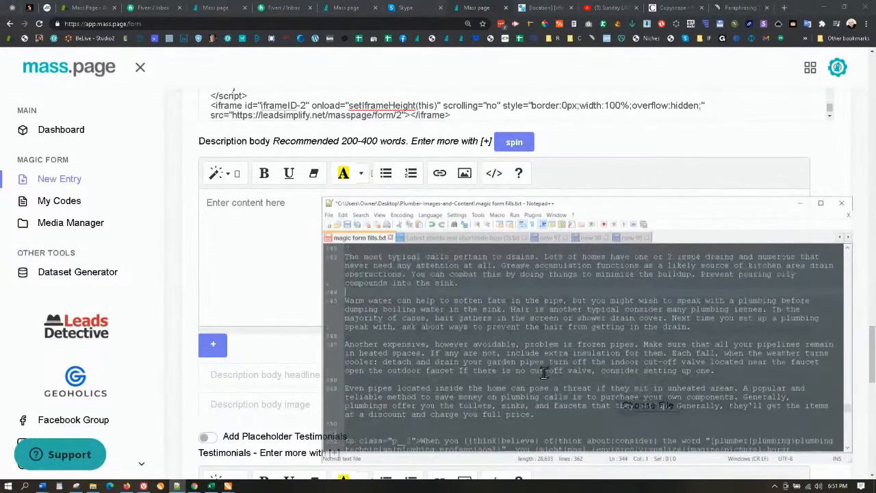
pyautogui.scroll(-3, 516, 362)
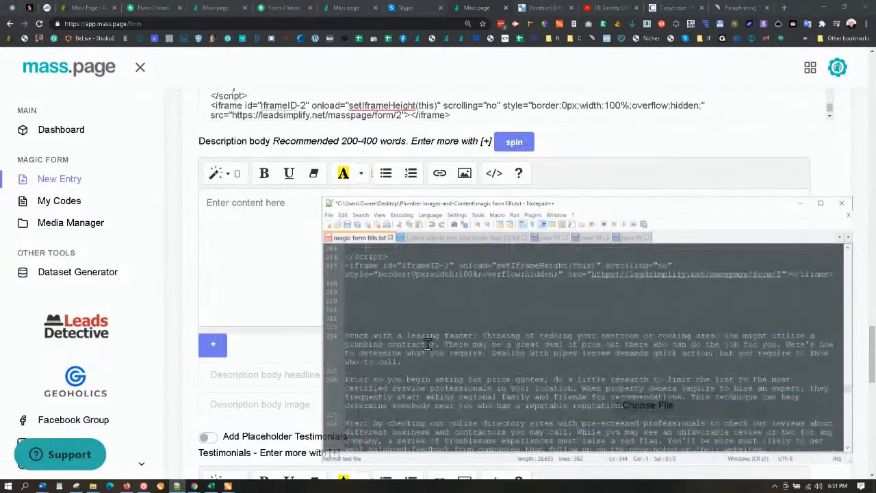
pyautogui.moveTo(344, 334); pyautogui.dragTo(494, 413)
pyautogui.hotkey('ctrl', 'c')
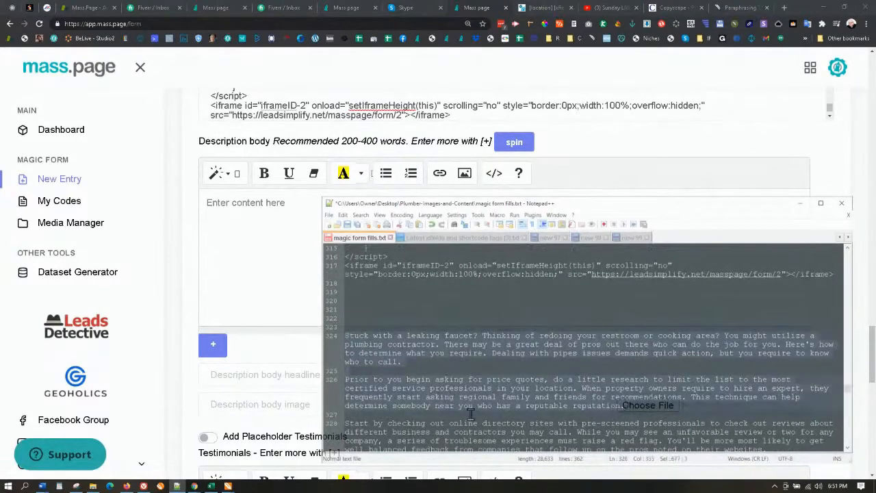
pyautogui.click(234, 255)
pyautogui.hotkey('ctrl', 'v')
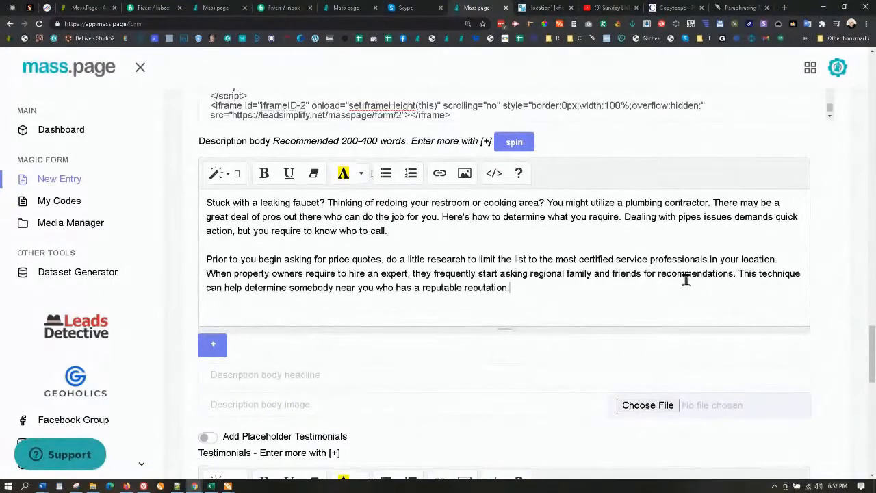
# Add a second description body section to the mass.page entry form.
pyautogui.click(217, 352)
pyautogui.scroll(-2, 294, 396)
pyautogui.scroll(-2, 274, 411)
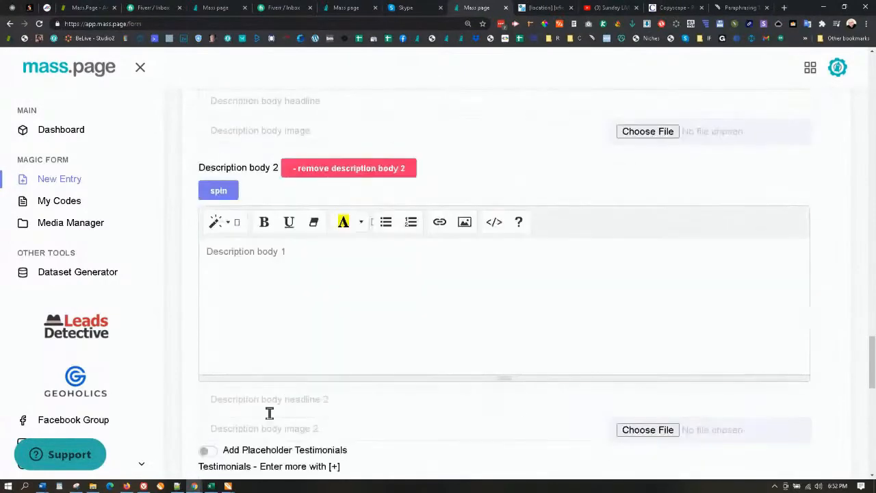
# Copy the two paragraphs on lines 328 to 330 of magic form fills.txt into Description body 2.
pyautogui.click(176, 485)
pyautogui.scroll(-3, 394, 377)
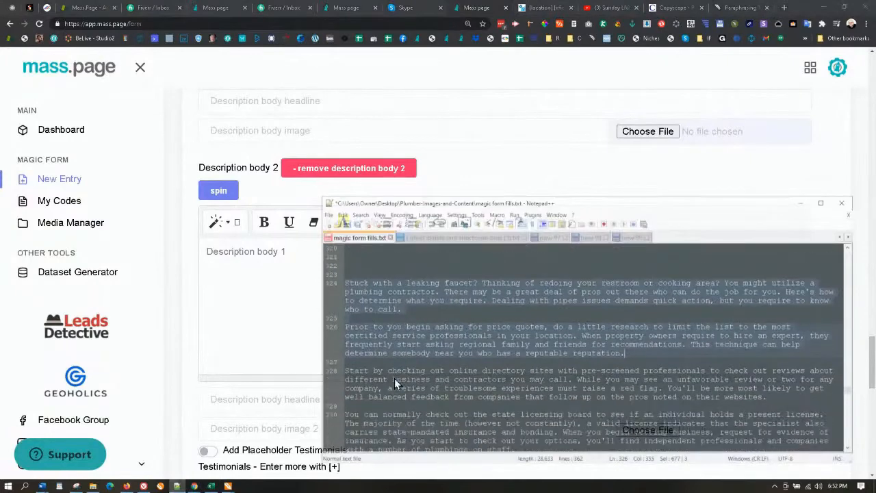
pyautogui.moveTo(345, 344); pyautogui.dragTo(518, 408)
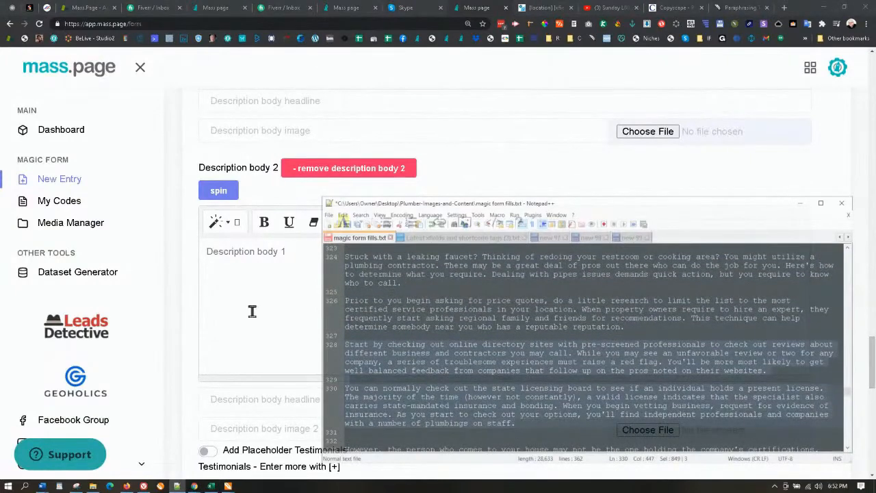
pyautogui.hotkey('ctrl', 'c')
pyautogui.click(252, 311)
pyautogui.hotkey('ctrl', 'v')
# Add description body sections 3, 4 and 5 to the entry form.
pyautogui.scroll(-3, 334, 376)
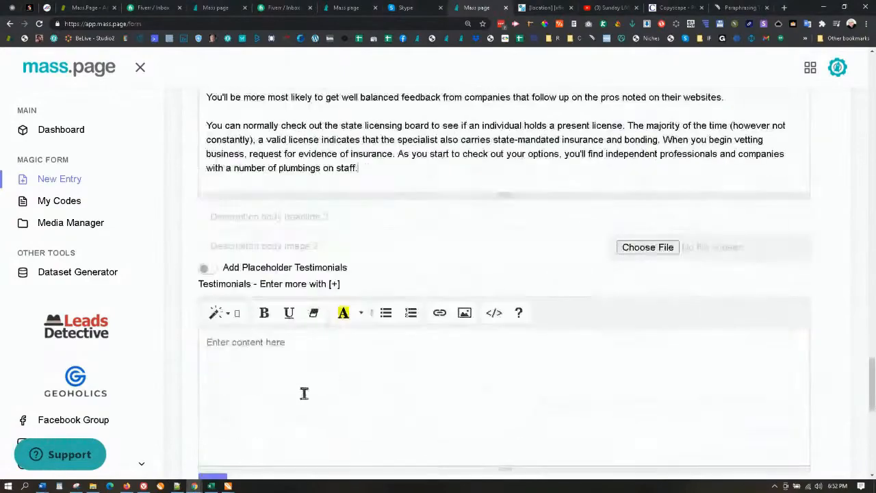
pyautogui.scroll(3, 231, 299)
pyautogui.scroll(3, 230, 287)
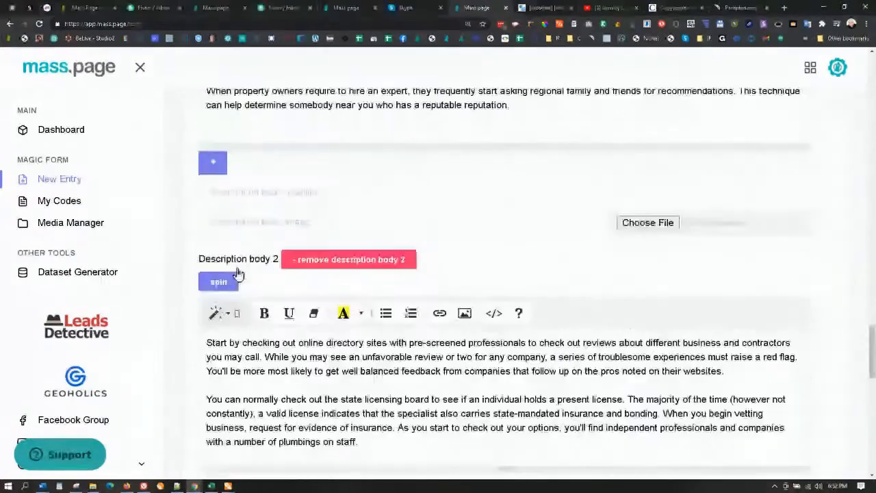
pyautogui.scroll(-8, 226, 267)
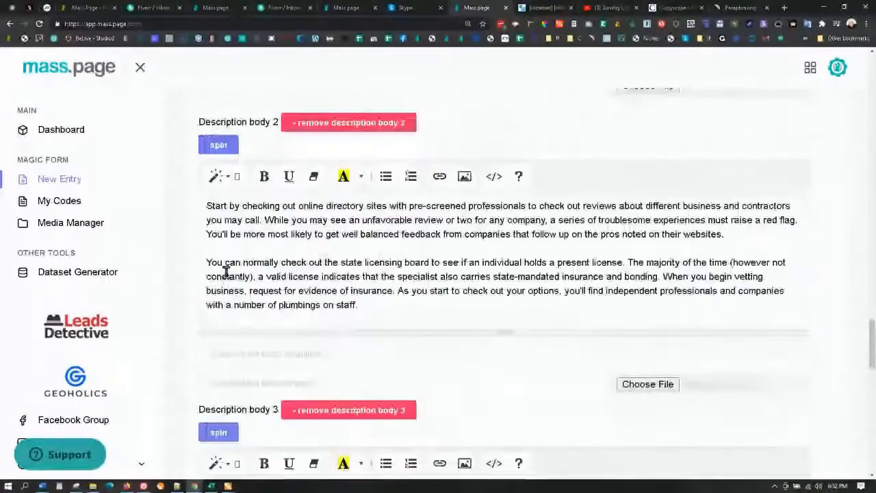
pyautogui.scroll(4, 230, 281)
pyautogui.scroll(4, 226, 271)
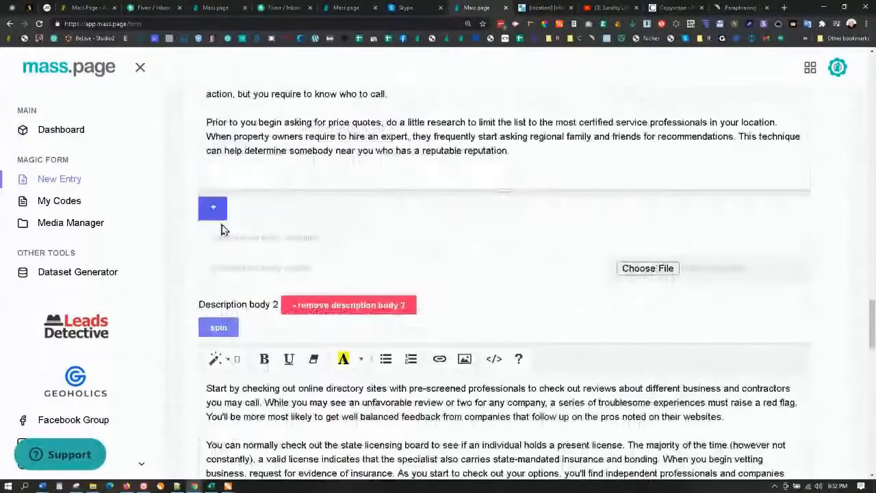
pyautogui.scroll(-12, 232, 331)
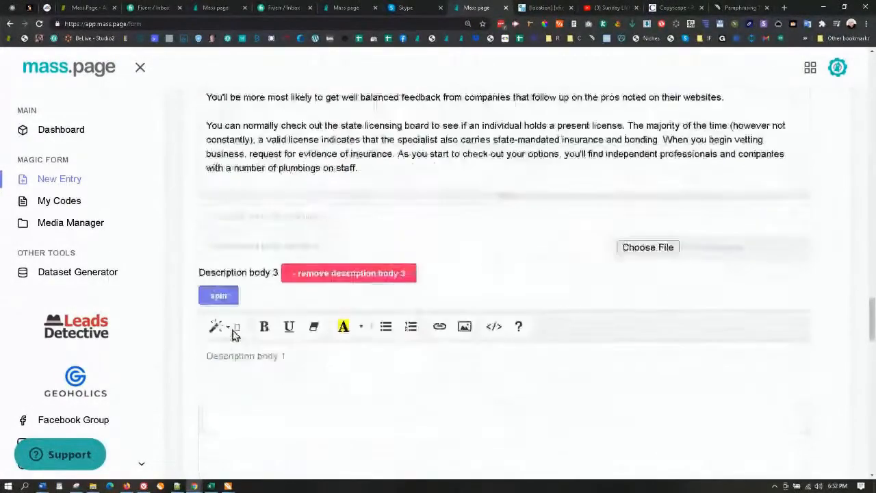
# Copy the two paragraphs on lines 333 to 335 of magic form fills.txt into Description body 3.
pyautogui.click(176, 486)
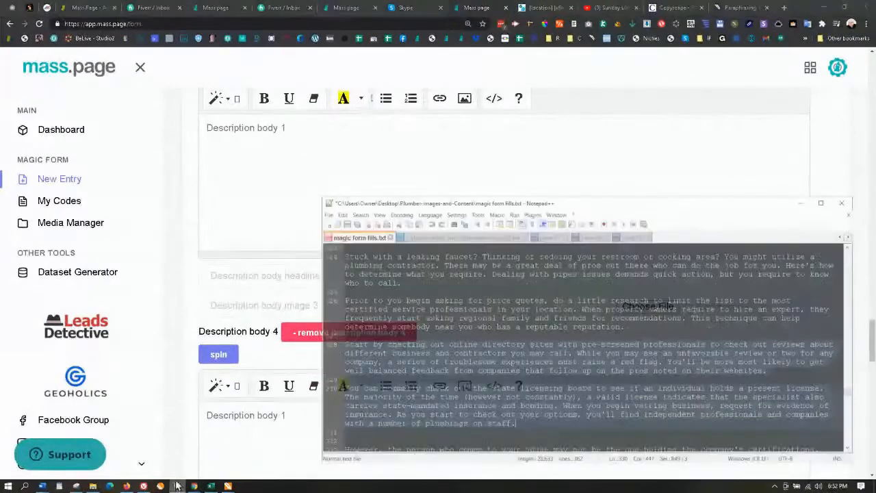
pyautogui.scroll(-3, 332, 414)
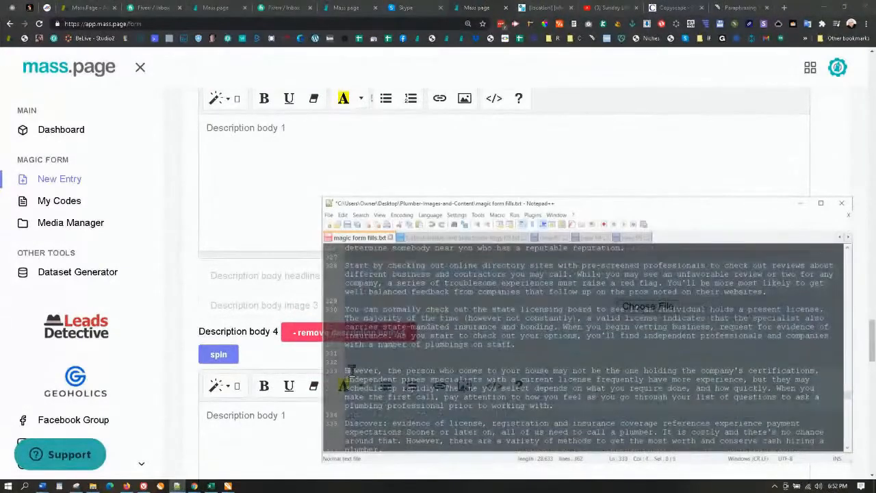
pyautogui.scroll(-5, 425, 405)
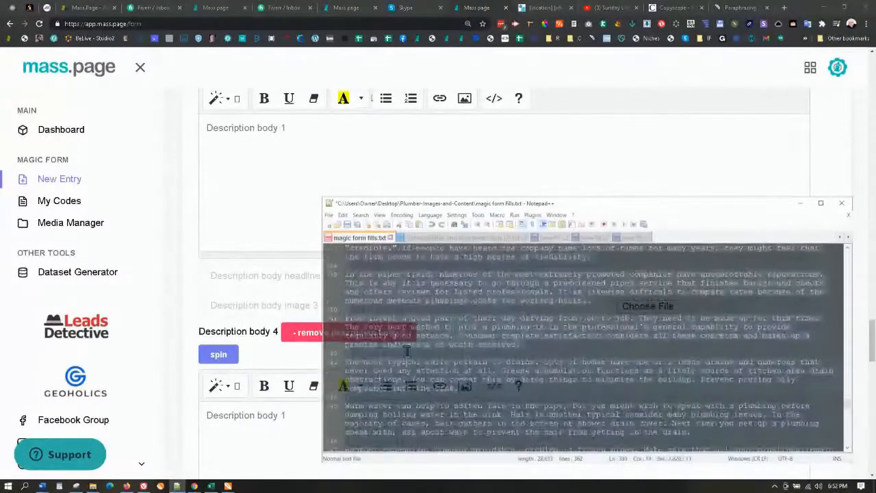
pyautogui.scroll(8, 395, 276)
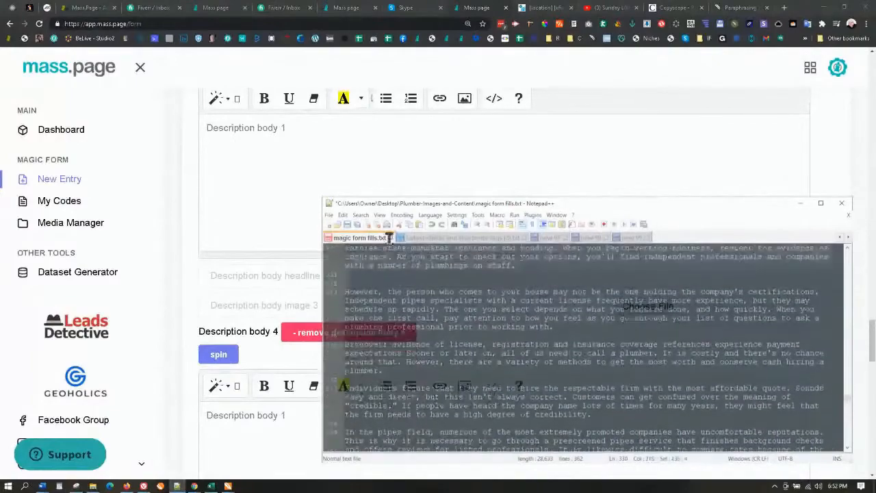
pyautogui.scroll(-6, 393, 217)
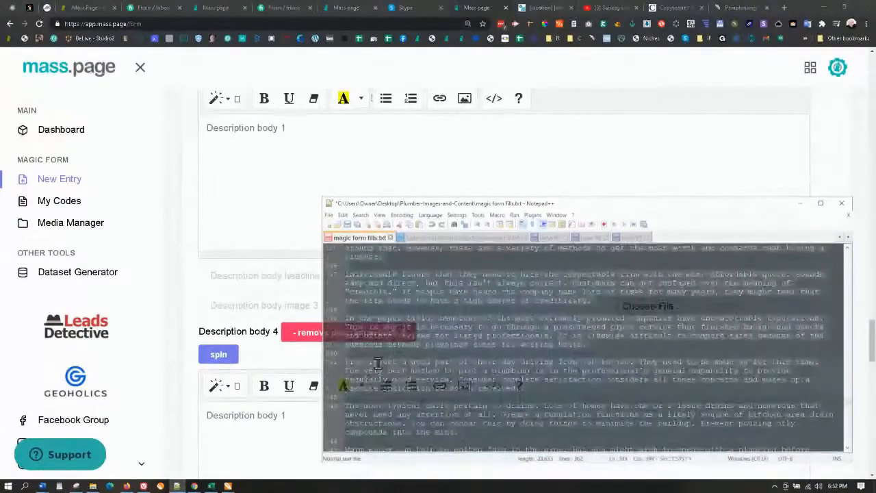
pyautogui.scroll(4, 399, 254)
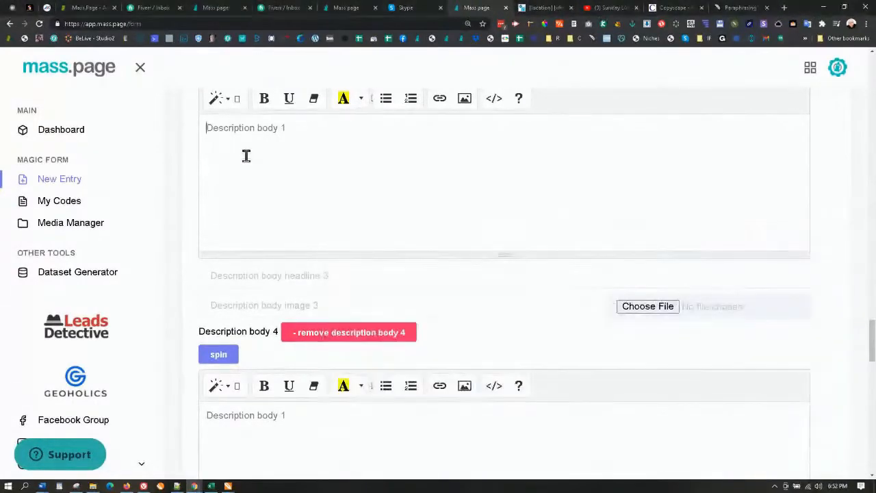
pyautogui.click(246, 159)
pyautogui.hotkey('ctrl', 'v')
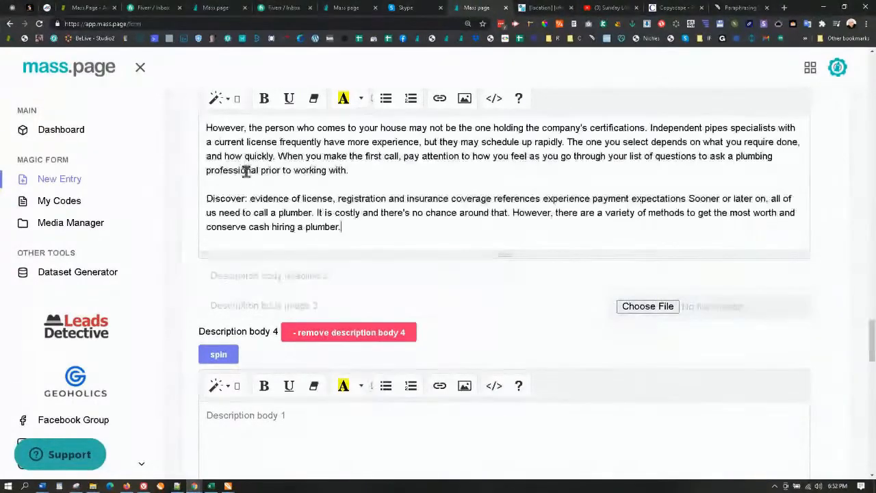
# Copy the two paragraphs on lines 337 to 339 of magic form fills.txt into Description body 4.
pyautogui.click(177, 486)
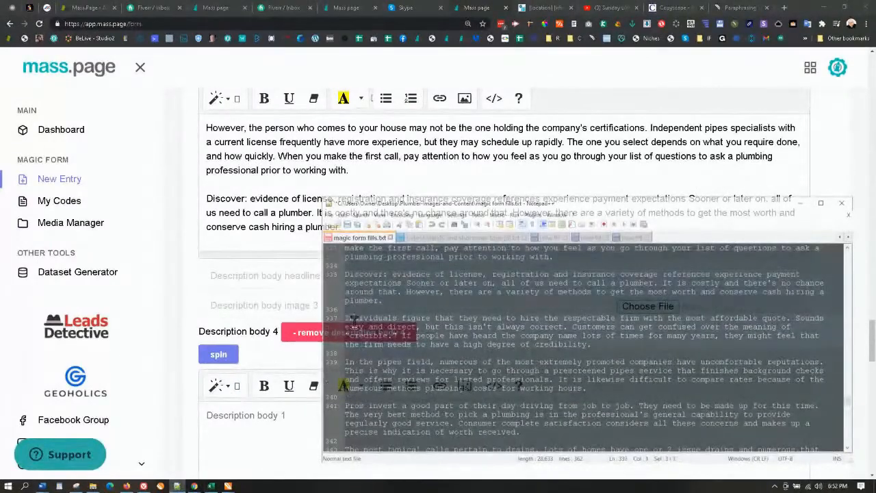
pyautogui.moveTo(346, 317); pyautogui.dragTo(609, 389)
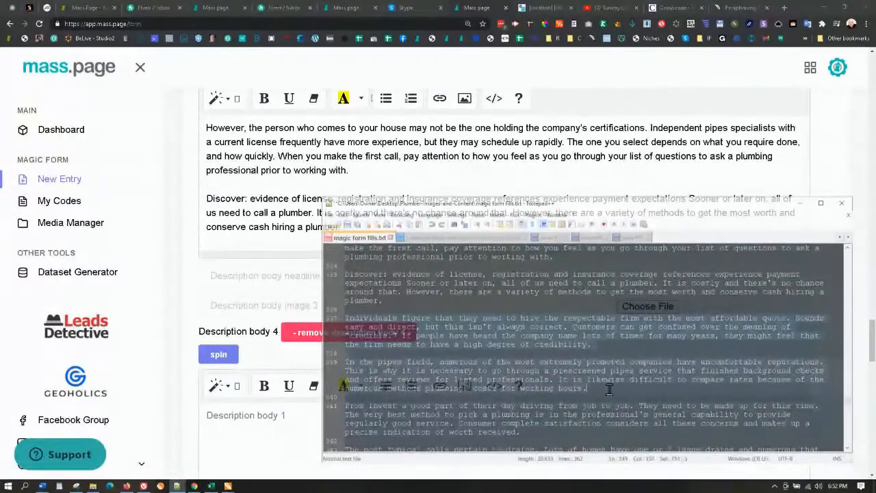
pyautogui.click(225, 415)
pyautogui.hotkey('ctrl', 'v')
pyautogui.scroll(-3, 335, 397)
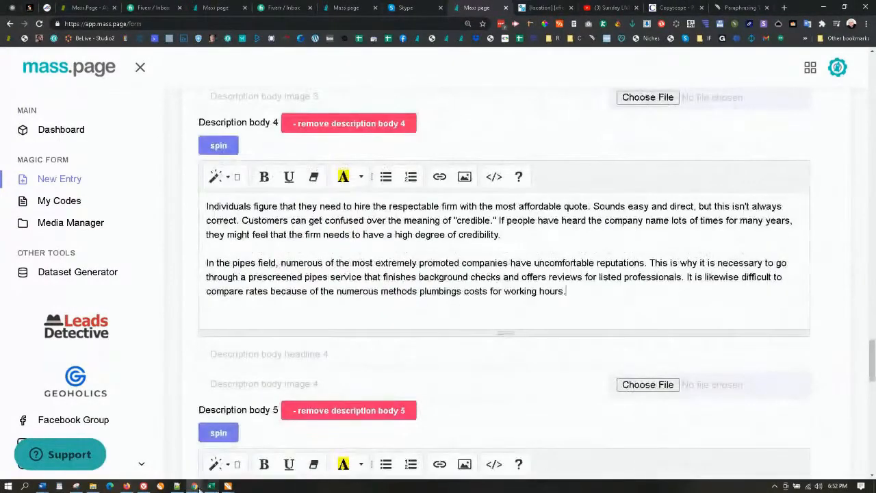
# Copy the two paragraphs on lines 341 to 343 of magic form fills.txt into Description body 5.
pyautogui.click(177, 485)
pyautogui.scroll(-2, 350, 323)
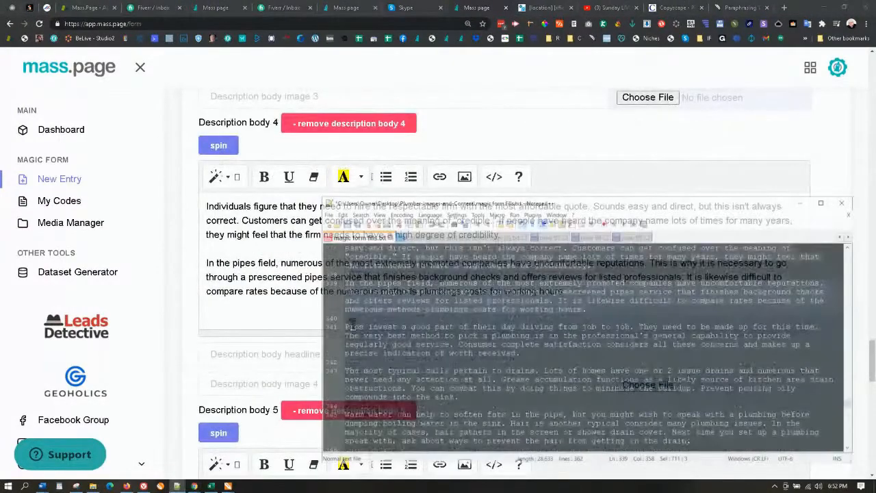
pyautogui.moveTo(346, 326); pyautogui.dragTo(484, 395)
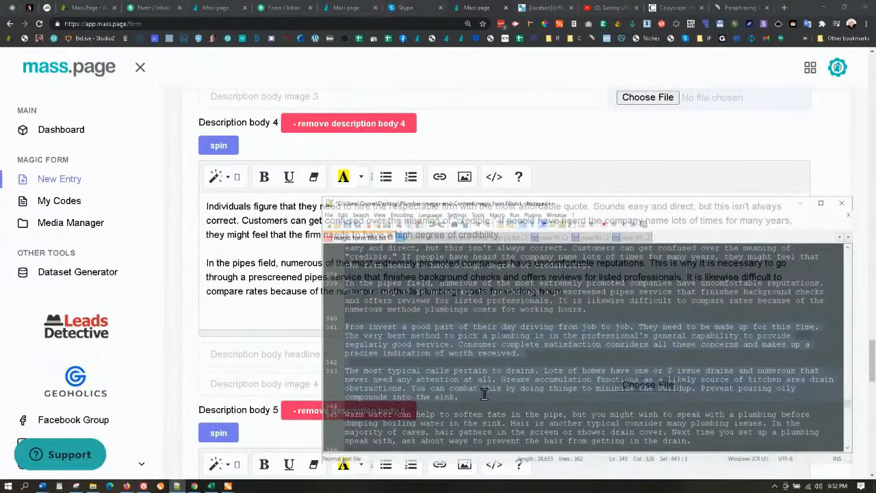
pyautogui.scroll(-2, 230, 381)
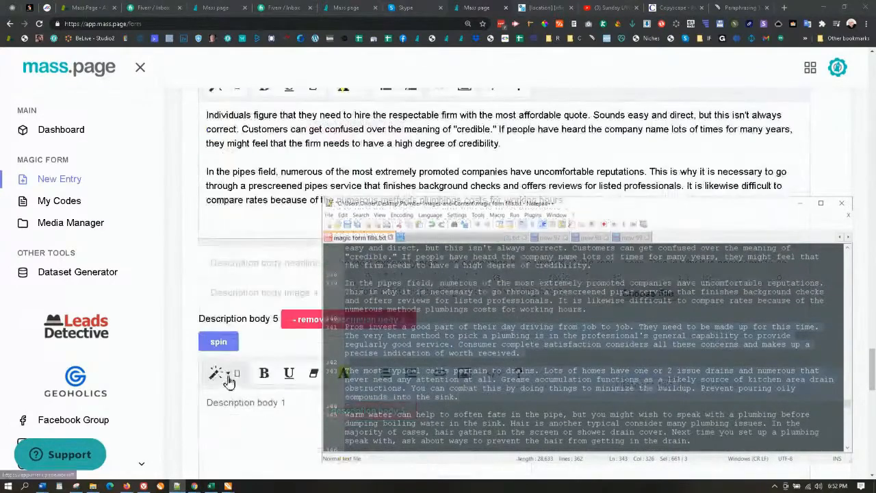
pyautogui.click(219, 416)
pyautogui.hotkey('ctrl', 'v')
# Add description body sections 6 and 7 to the entry form.
pyautogui.scroll(-4, 318, 391)
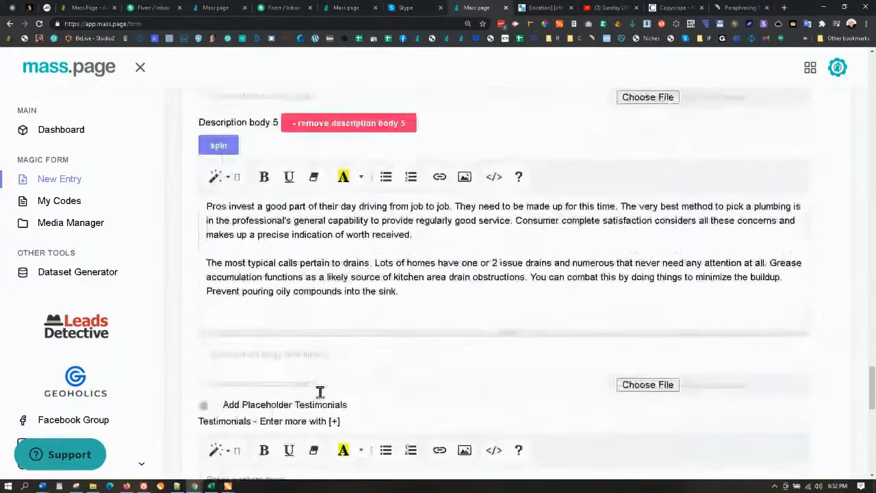
pyautogui.scroll(2, 262, 303)
pyautogui.scroll(15, 261, 304)
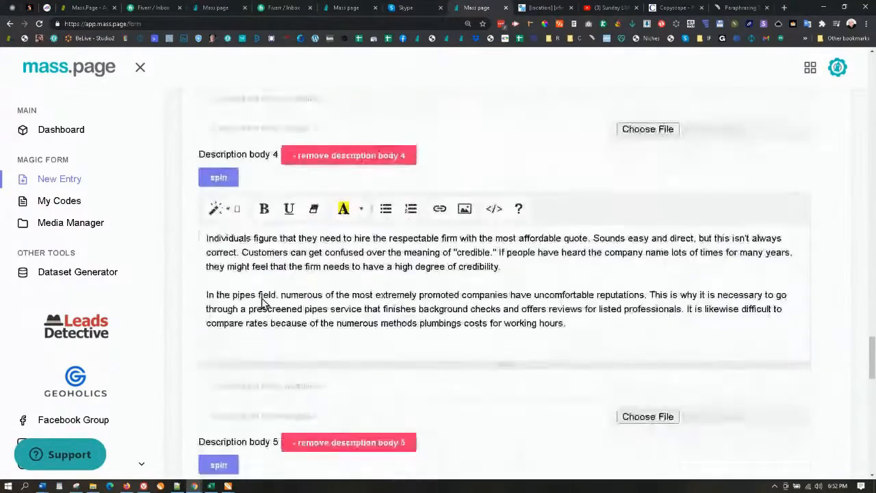
pyautogui.scroll(8, 258, 293)
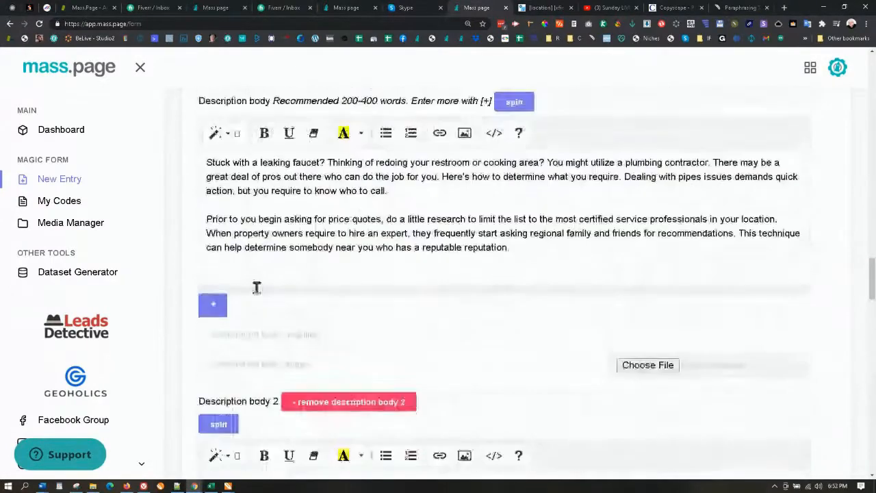
pyautogui.scroll(-5, 255, 290)
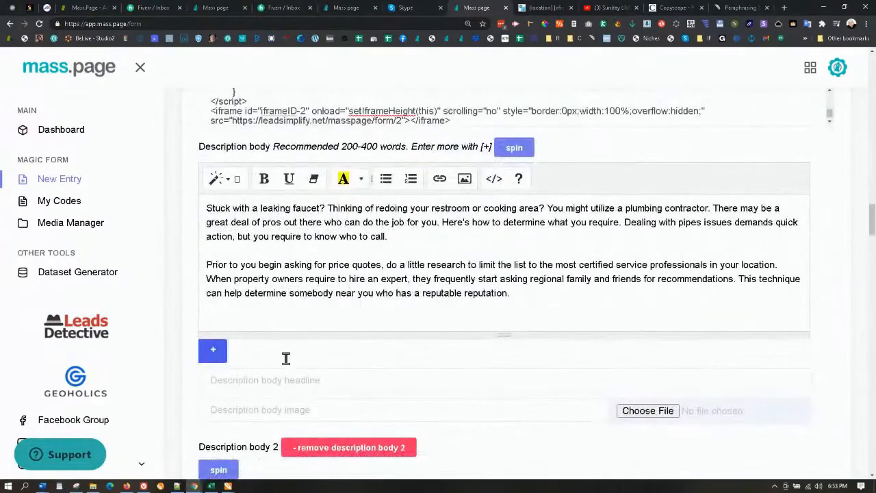
pyautogui.scroll(-14, 287, 358)
pyautogui.scroll(-20, 292, 351)
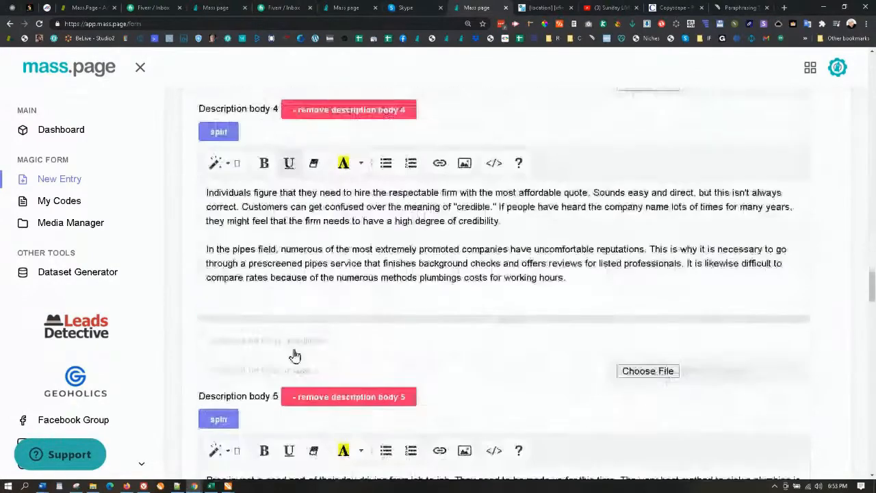
pyautogui.scroll(-4, 294, 346)
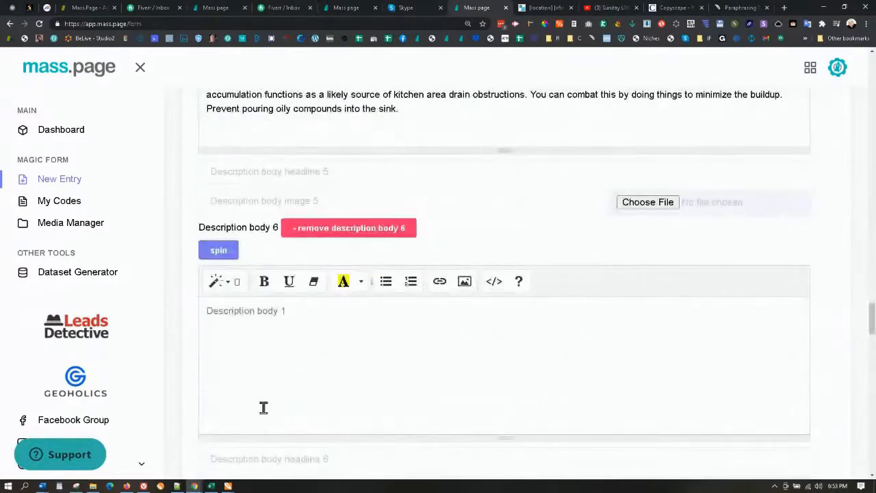
# Copy the two paragraphs on lines 345 to 347 of magic form fills.txt into Description body 6.
pyautogui.click(180, 486)
pyautogui.scroll(-1, 410, 417)
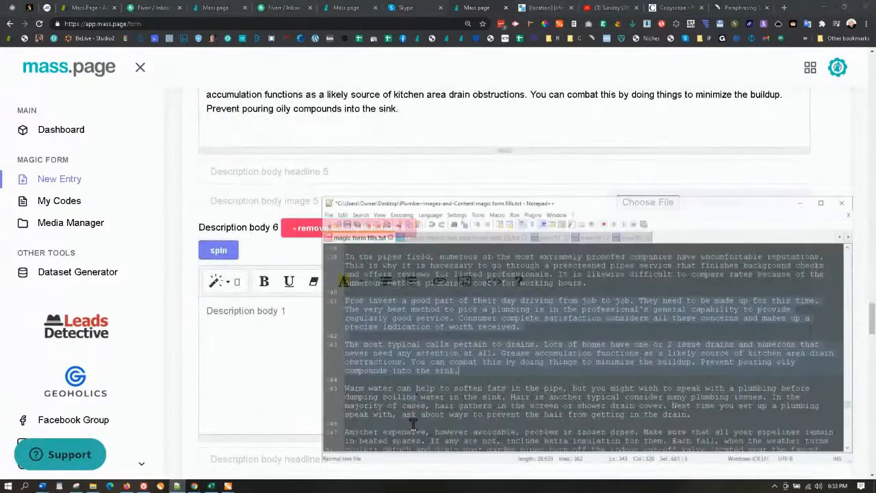
pyautogui.scroll(1, 428, 397)
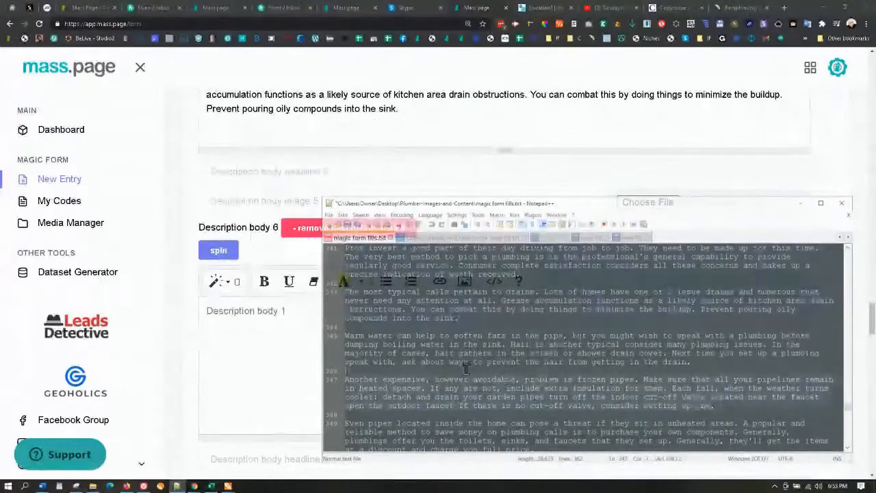
pyautogui.click(355, 338)
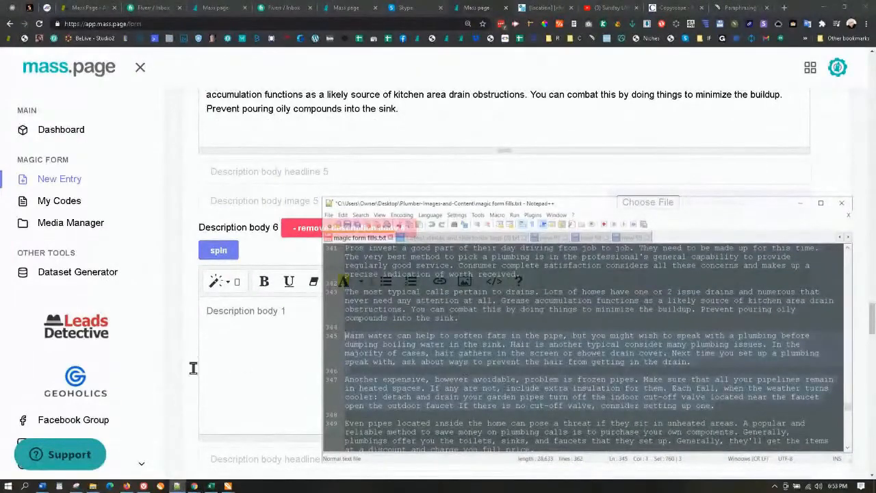
pyautogui.click(218, 325)
pyautogui.write('Warm water can help to soften fats in the pipe, but you might wish to speak with a plumbing before dumping boiling water in the sink. Hair is another typical consider many plumbing issues. In the majority of cases, hair gathers in the screen or shower drain cover. Next time you set up a plumbing speak with, ask about ways to prevent the hair from getting in the drain.  Another expensive, however avoidable, problem is frozen pipes. Make sure that all your pipelines remain in heated spaces. If any are not, include extra insulation for them. Each fall, when the weather turns cooler: detach and drain your garden pipes turn off the indoor cut-off valve located near the faucet open the outdoor faucet If there is no cut-off valve, consider setting up one.')
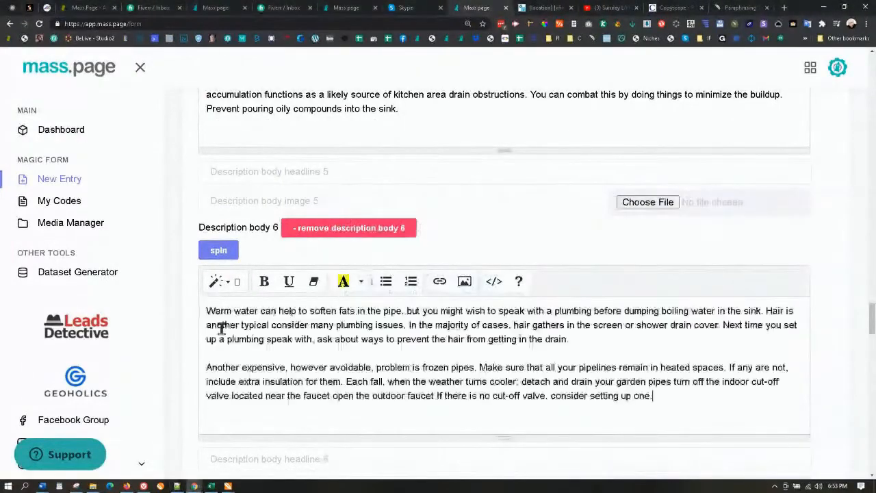
# Copy the paragraph on line 349 of magic form fills.txt, starting "Even pipes located inside the home", into Description body 7.
pyautogui.click(181, 488)
pyautogui.scroll(-2, 308, 395)
pyautogui.scroll(-3, 429, 378)
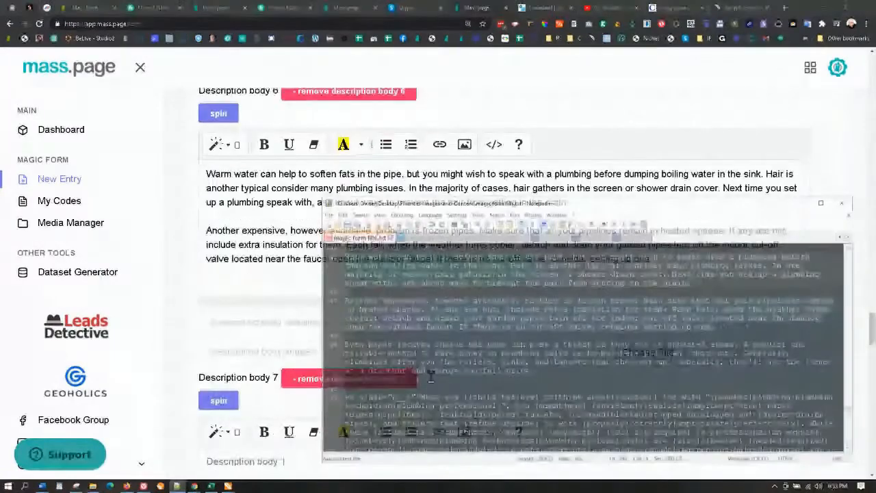
pyautogui.scroll(-2, 479, 349)
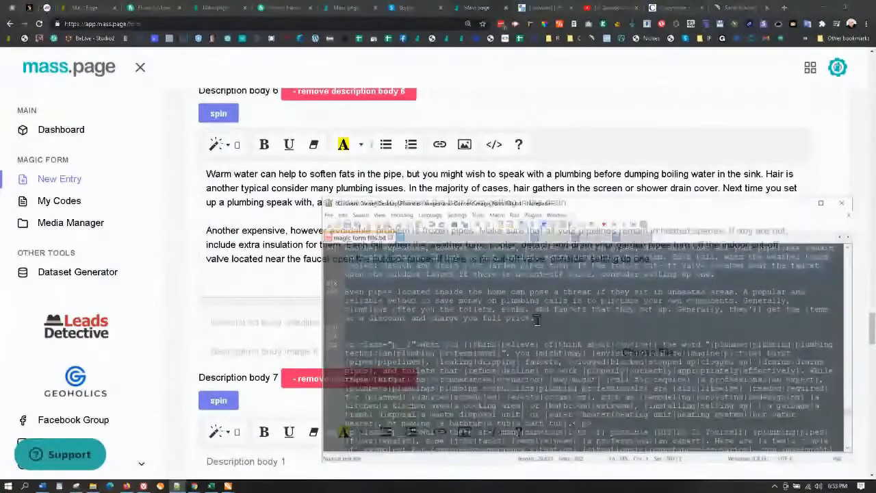
pyautogui.moveTo(537, 319); pyautogui.dragTo(344, 292)
pyautogui.hotkey('ctrl', 'c')
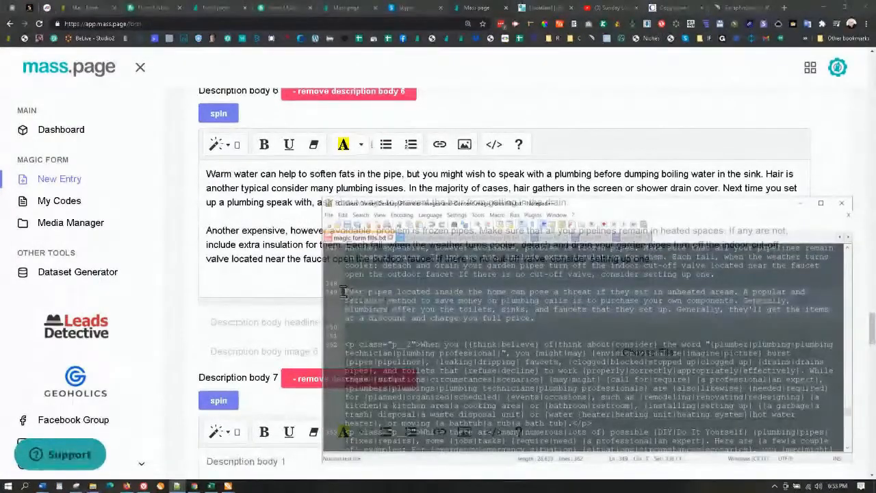
pyautogui.scroll(-2, 232, 423)
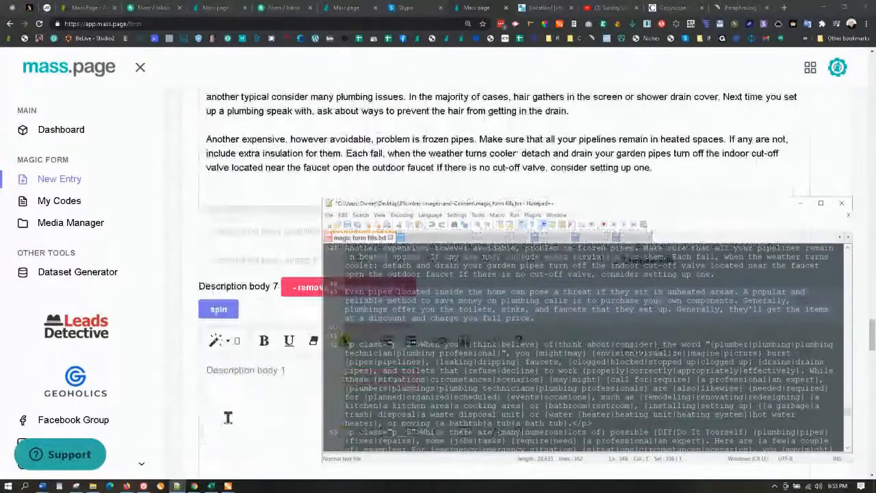
pyautogui.hotkey('ctrl', 'v')
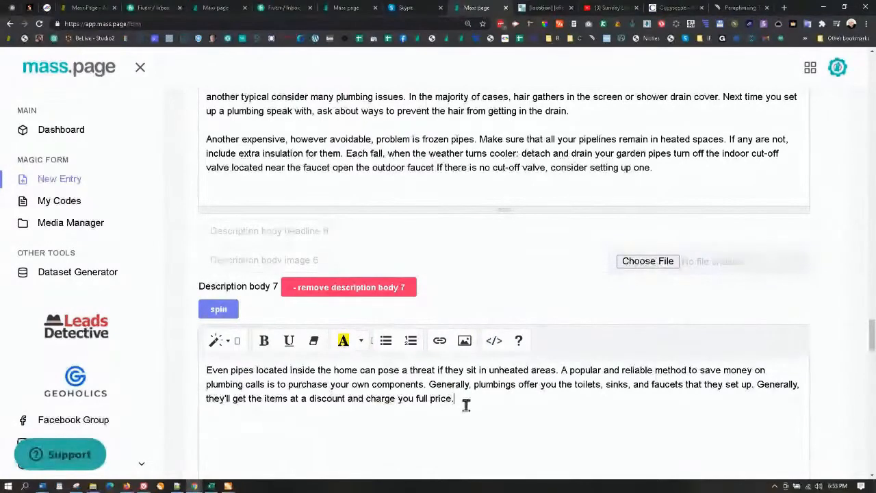
# Copy the frozen pipes paragraph from Description body 6 onto a new line below the text in Description body 7.
pyautogui.press('Return')
pyautogui.moveTo(662, 168); pyautogui.dragTo(212, 139)
pyautogui.hotkey('ctrl', 'c')
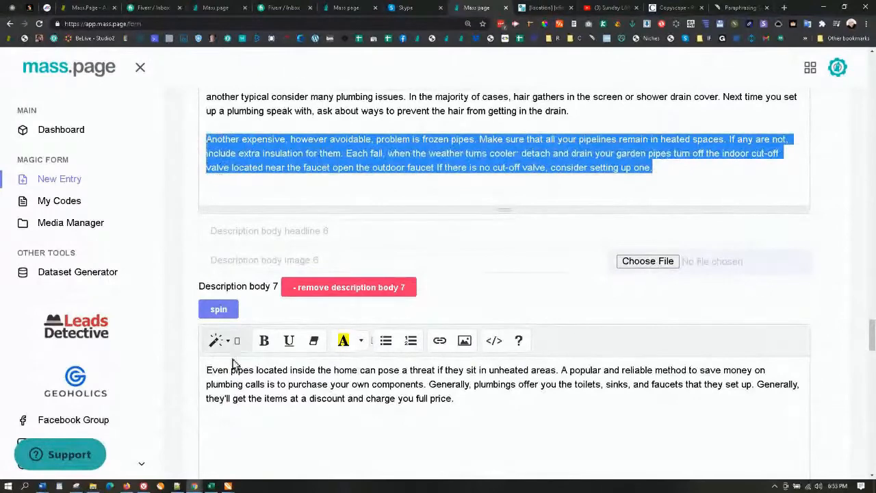
pyautogui.click(217, 422)
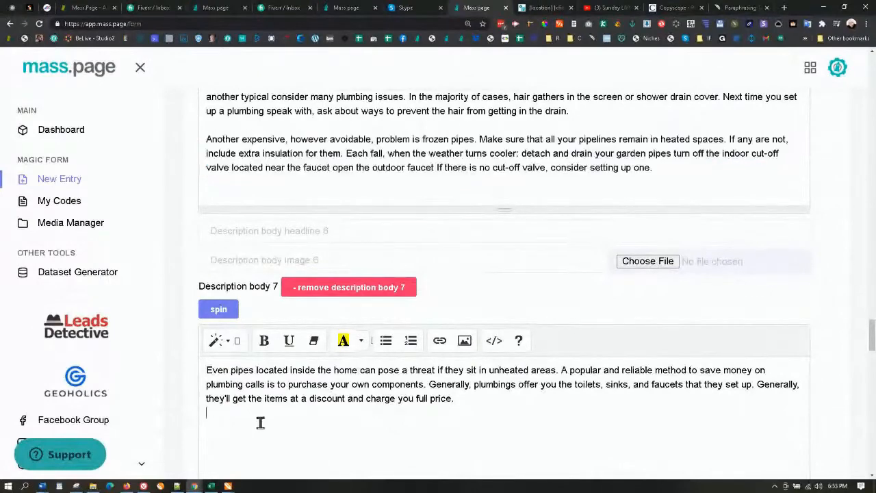
pyautogui.hotkey('ctrl', 'v')
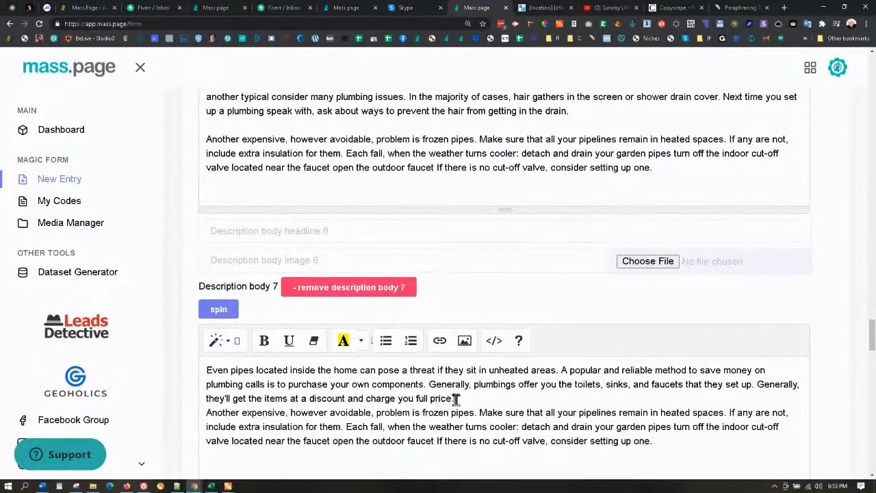
# Separate the two paragraphs in Description body 7 with a blank line.
pyautogui.press('Return')
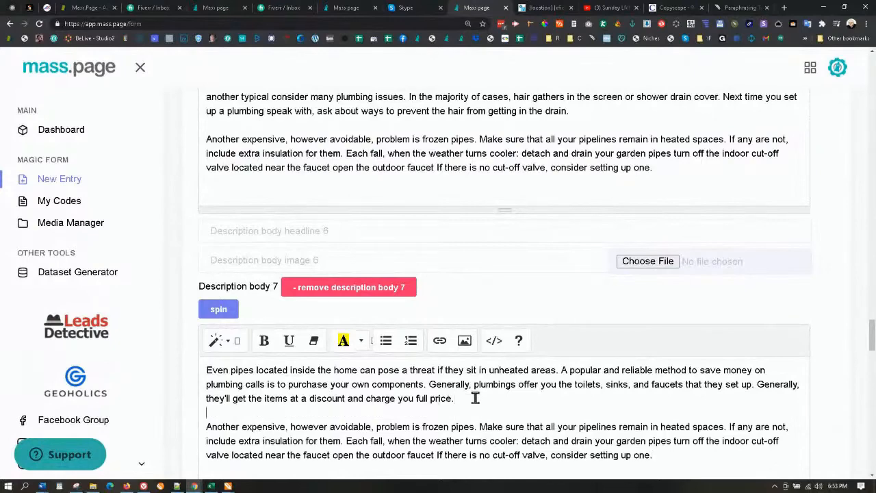
pyautogui.scroll(-3, 475, 397)
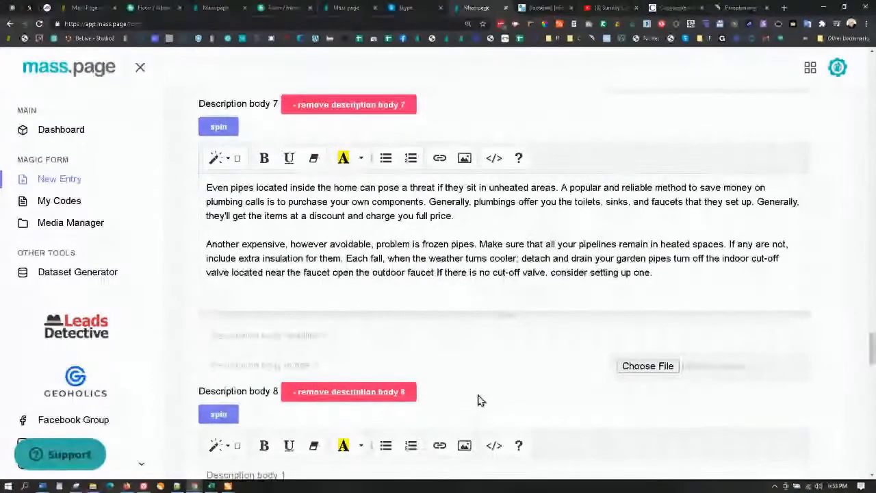
# Copy spintax paragraphs p__2 and p__3 from magic form fills.txt in Notepad++ into Description body 8's HTML source, replacing the empty paragraph markup.
pyautogui.scroll(-4, 428, 433)
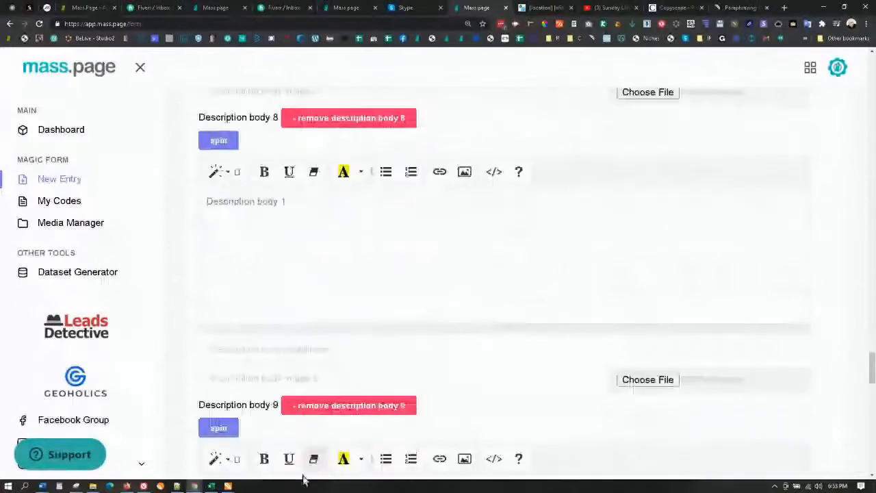
pyautogui.click(178, 486)
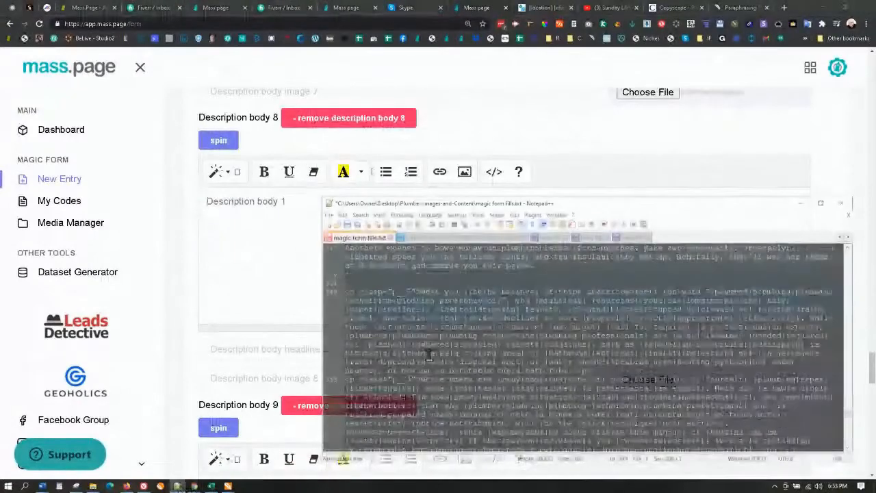
pyautogui.scroll(-1, 430, 349)
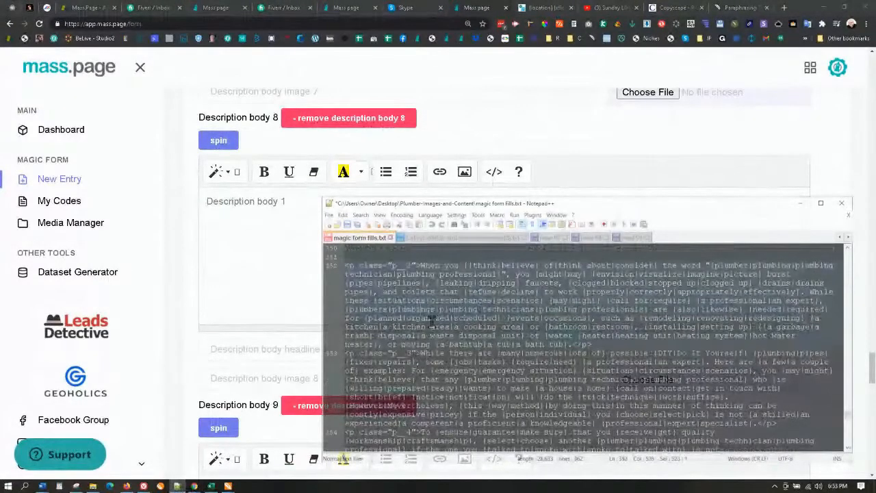
pyautogui.moveTo(432, 320); pyautogui.dragTo(623, 386)
pyautogui.moveTo(655, 413); pyautogui.dragTo(761, 419)
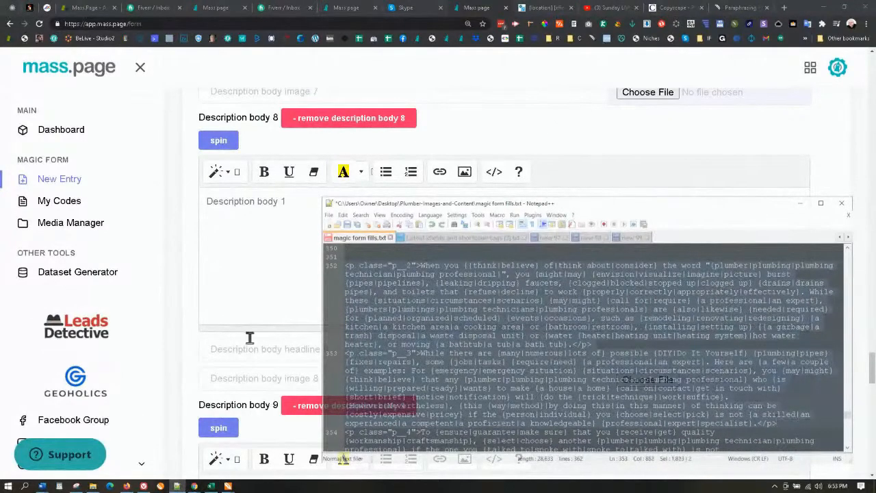
pyautogui.click(244, 274)
pyautogui.click(494, 172)
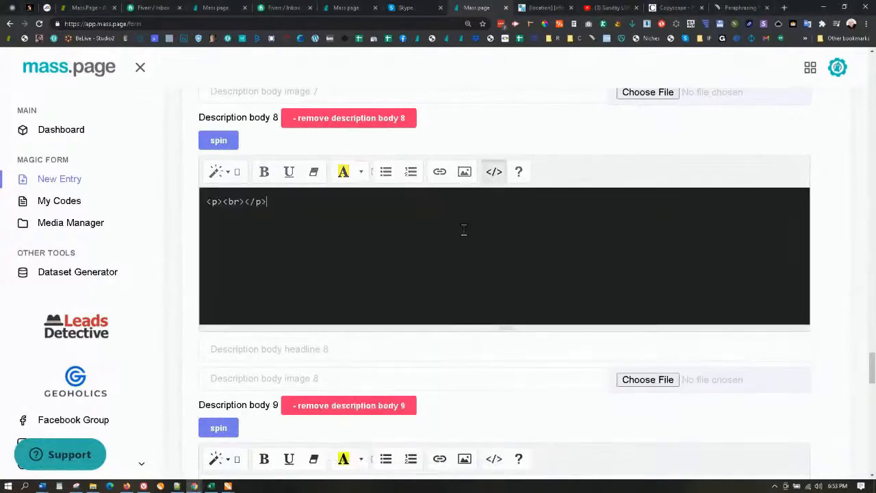
pyautogui.moveTo(330, 211); pyautogui.dragTo(219, 207)
pyautogui.hotkey('ctrl', 'v')
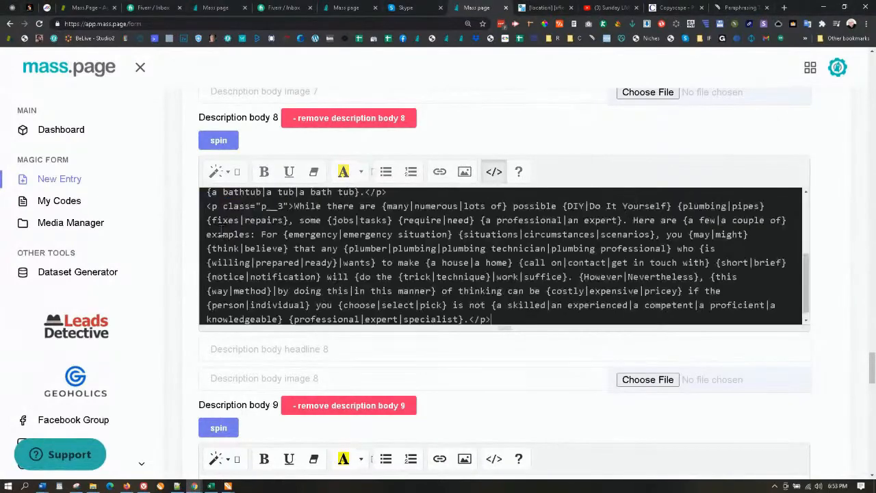
# Replace the empty markup in Description body 9's HTML source with spintax paragraphs p__4 to p__6 from magic form fills.txt in Notepad++.
pyautogui.scroll(-4, 490, 294)
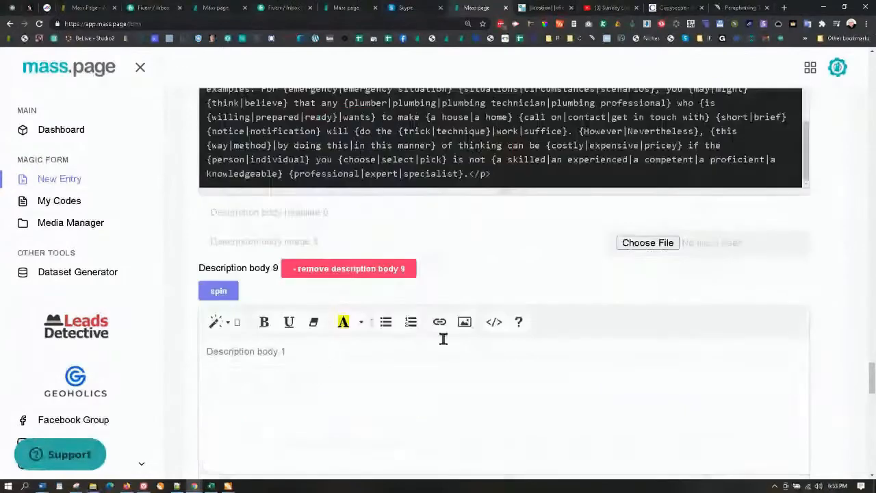
pyautogui.click(493, 230)
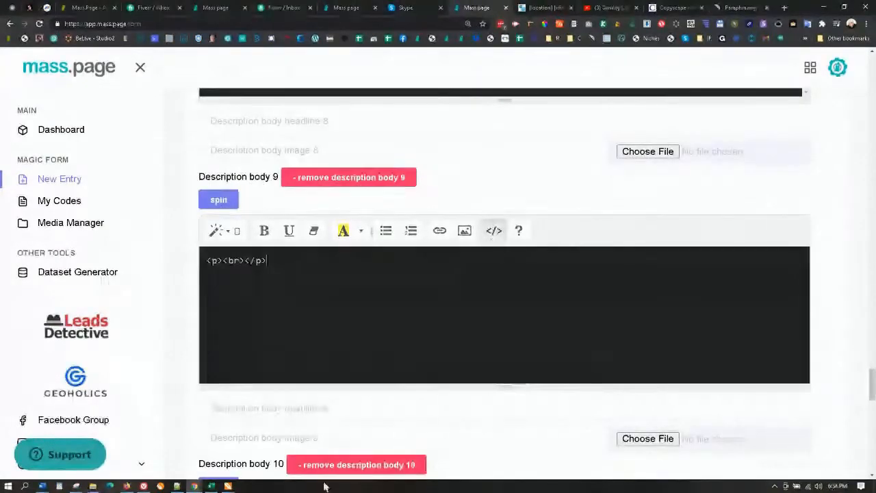
pyautogui.click(176, 486)
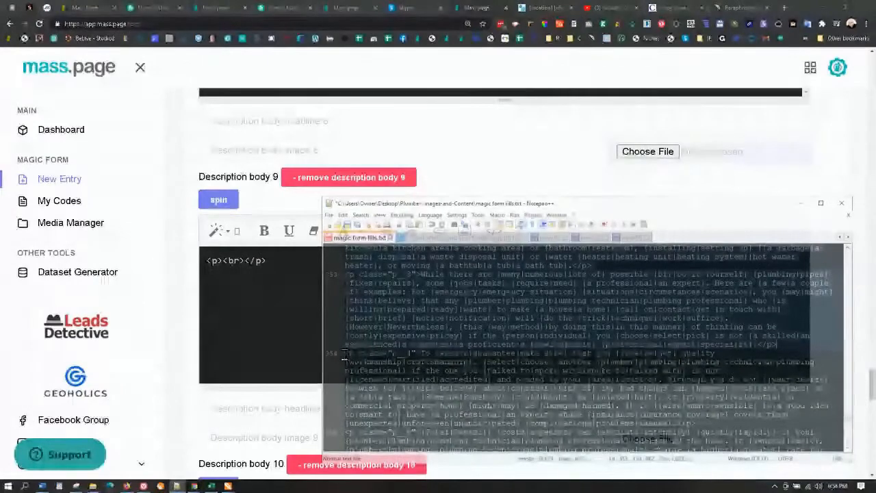
pyautogui.scroll(-5, 425, 431)
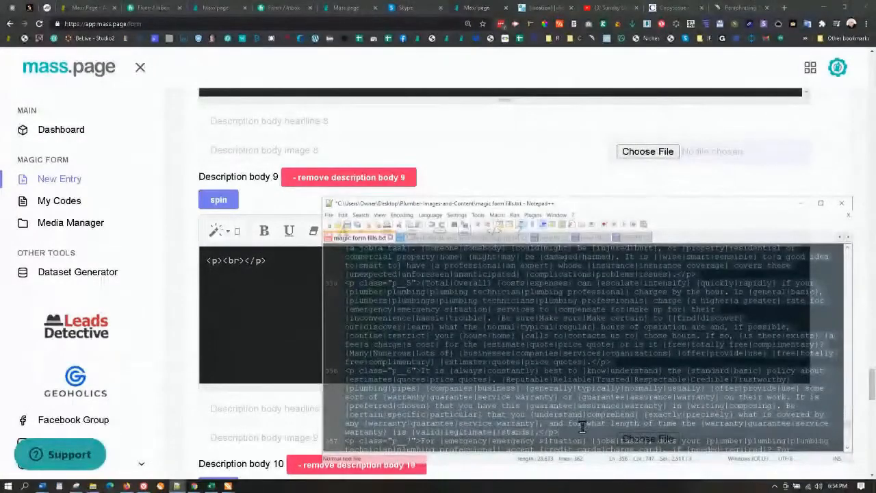
pyautogui.click(308, 426)
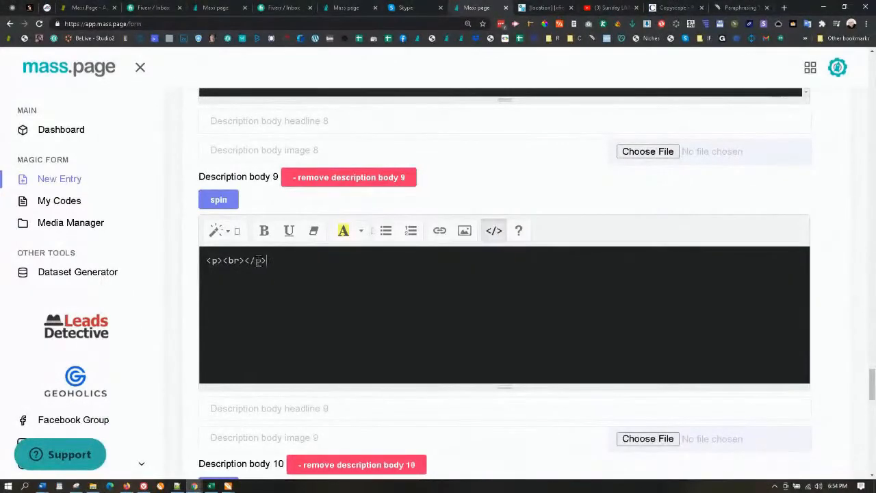
pyautogui.moveTo(268, 262); pyautogui.dragTo(193, 267)
pyautogui.hotkey('ctrl', 'v')
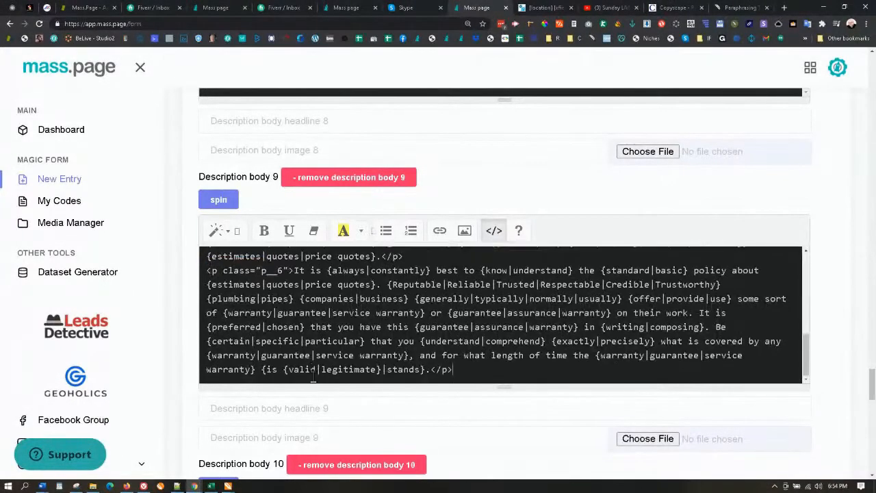
# Copy spintax paragraphs p__7 to p__10 from magic form fills.txt in Notepad++ into the Description body 10 text editor.
pyautogui.scroll(-4, 338, 397)
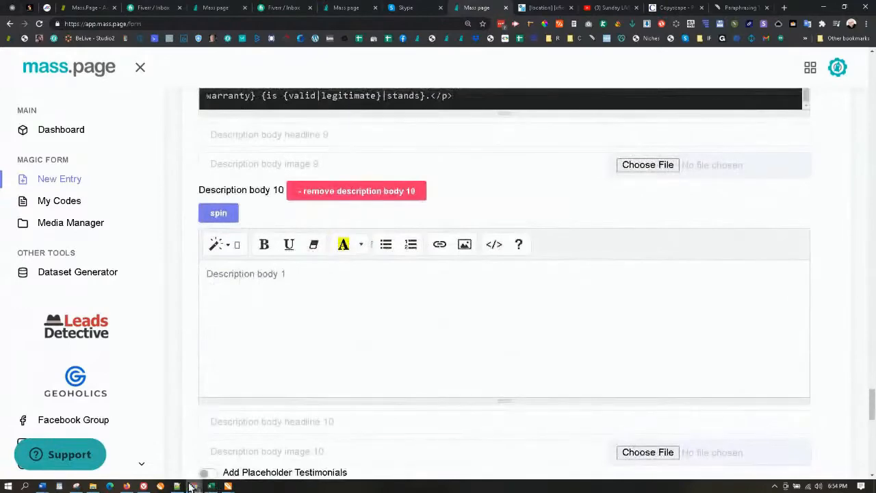
pyautogui.click(178, 485)
pyautogui.scroll(-3, 381, 380)
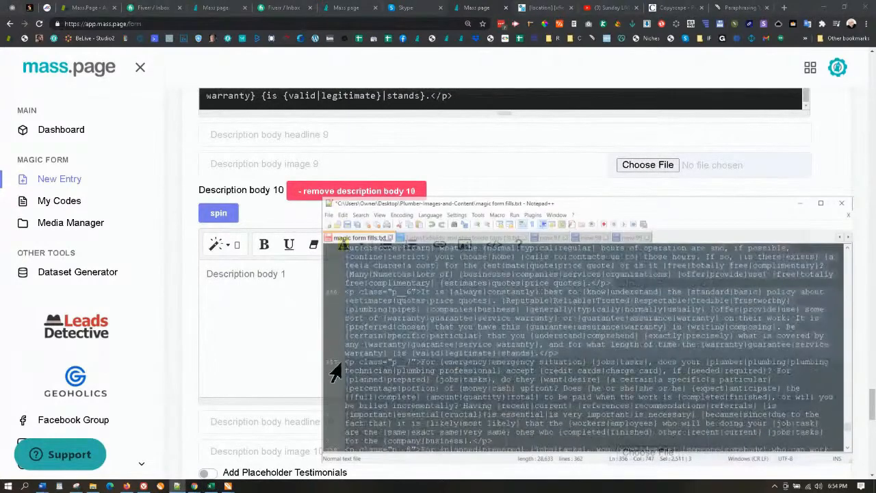
pyautogui.moveTo(346, 363); pyautogui.dragTo(580, 310)
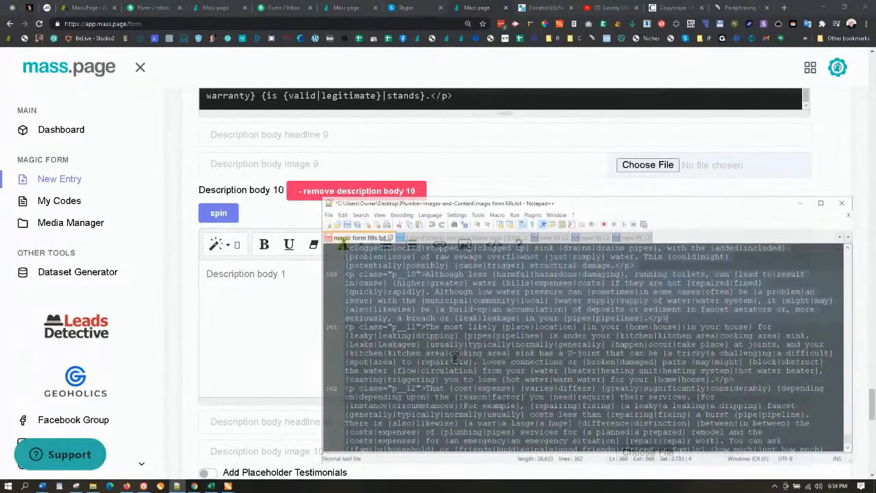
pyautogui.click(259, 296)
pyautogui.hotkey('ctrl', 'v')
pyautogui.scroll(-4, 329, 361)
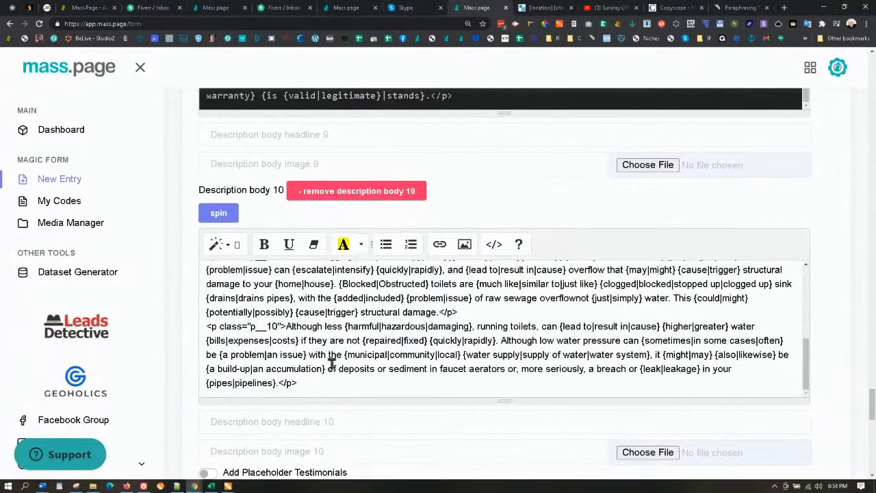
# Copy the signed "We had a plumbing issue" review from magic form fills.txt in Notepad++ into the first Testimonials editor.
pyautogui.scroll(-3, 321, 401)
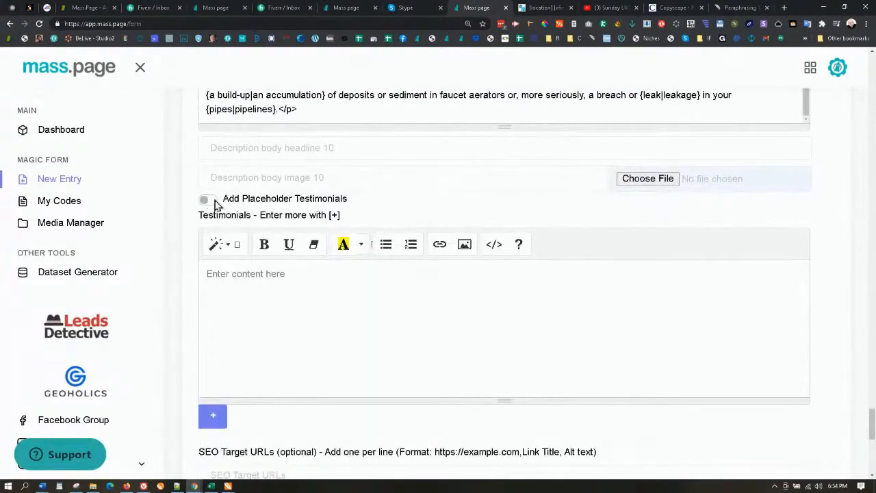
pyautogui.click(180, 487)
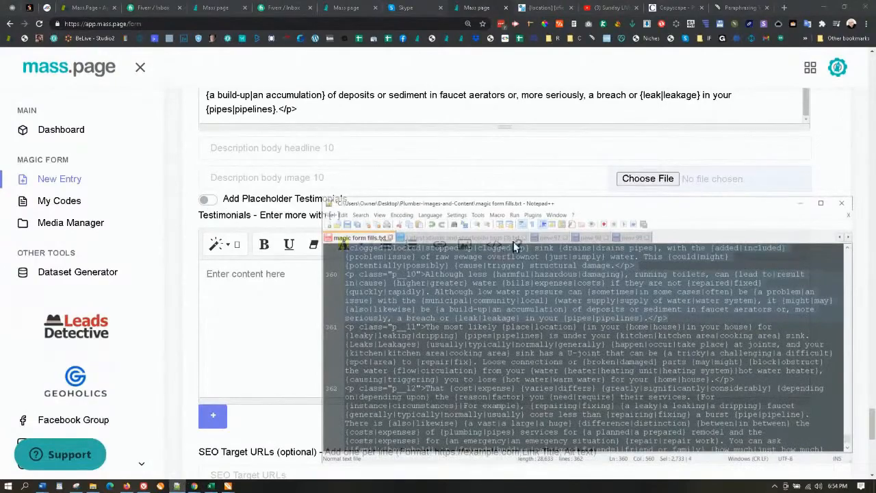
pyautogui.scroll(20, 451, 352)
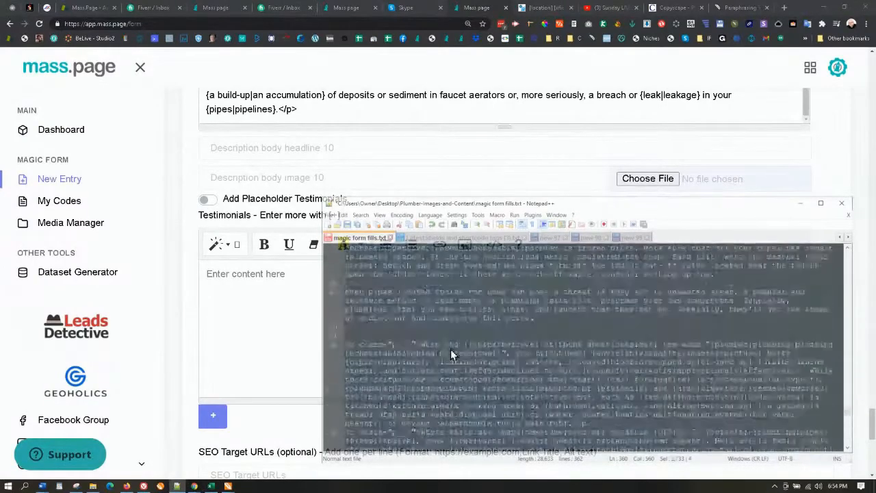
pyautogui.scroll(-20, 451, 354)
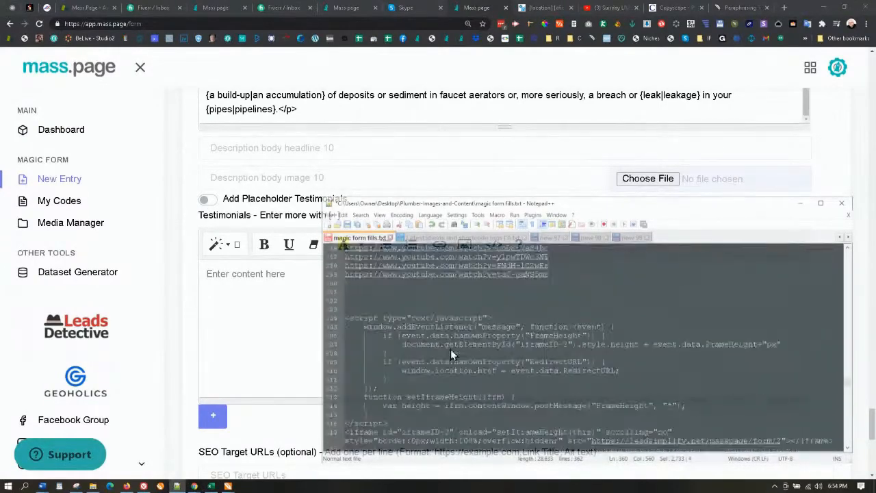
pyautogui.scroll(20, 451, 354)
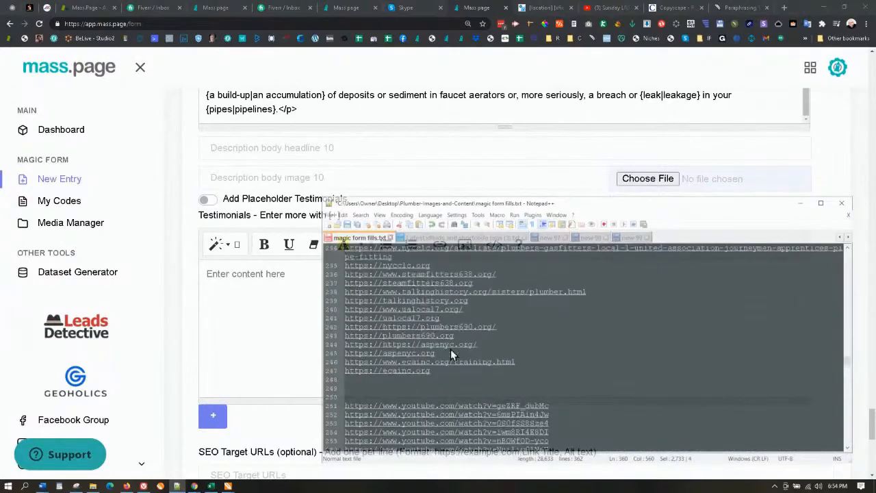
pyautogui.scroll(14, 450, 353)
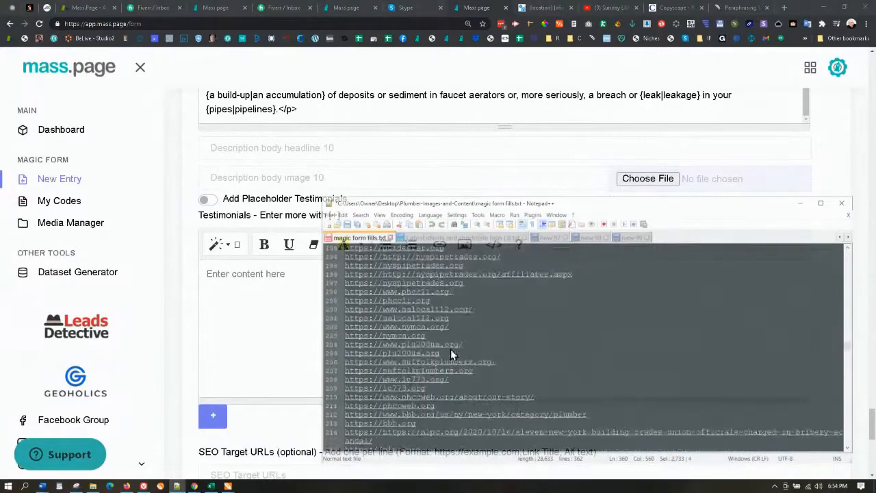
pyautogui.scroll(9, 451, 354)
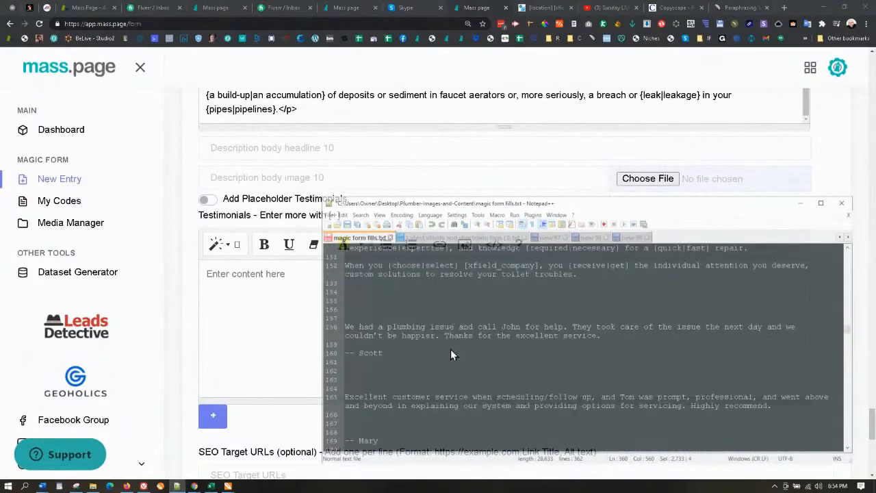
pyautogui.scroll(-1, 439, 352)
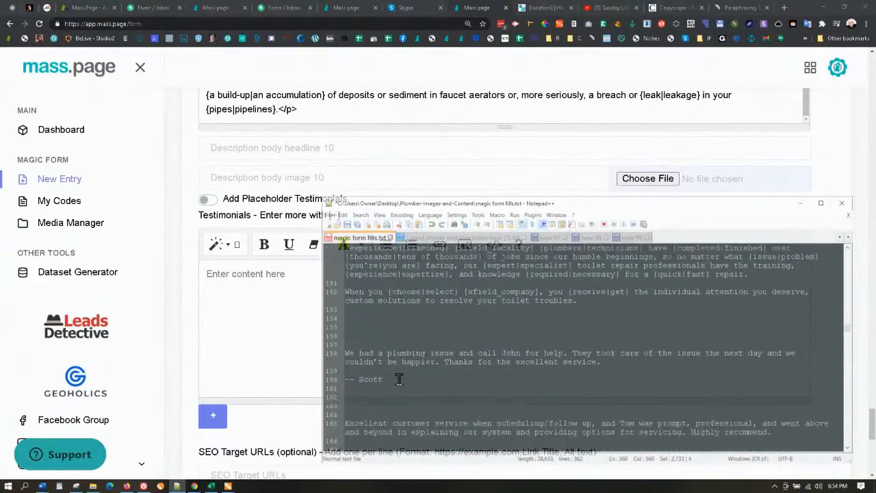
pyautogui.moveTo(398, 379); pyautogui.dragTo(351, 362)
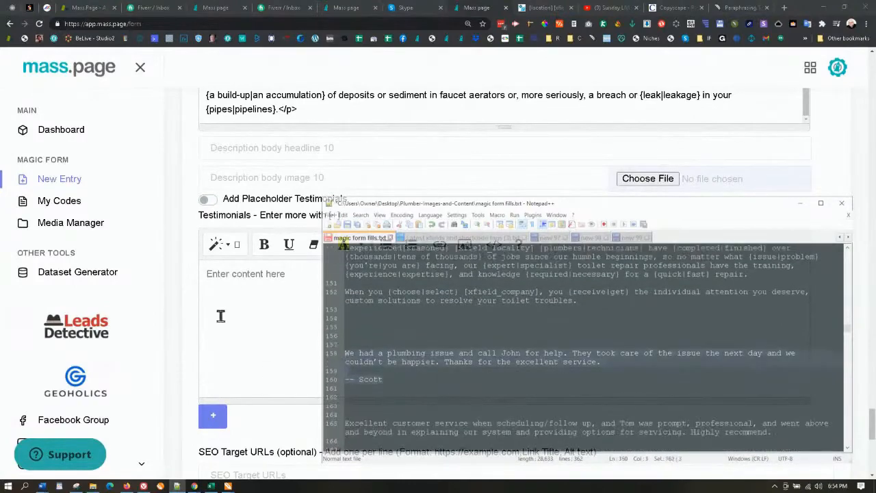
pyautogui.click(220, 316)
pyautogui.write("We had a plumbing issue and call John for help. They took care of the issue the next day and we couldn't be happier. Thanks for the excellent service.  -- Scott")
pyautogui.scroll(-2, 297, 362)
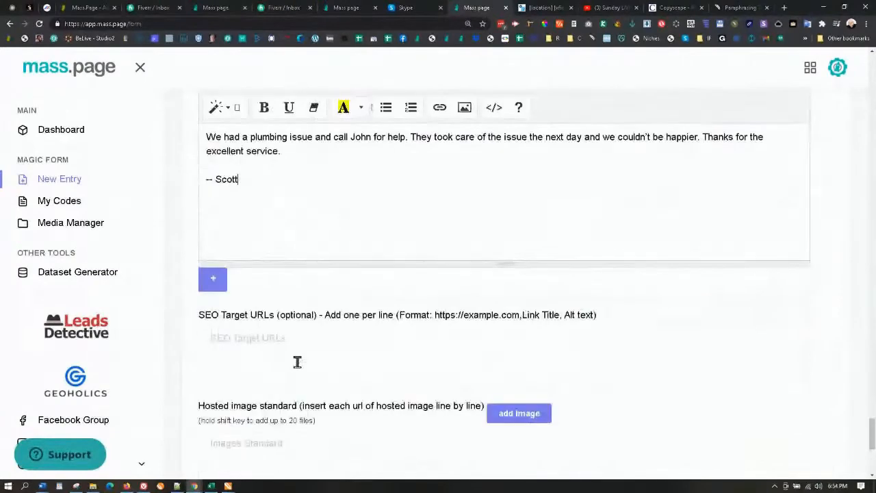
# Add more testimonial fields and fill Testimonial 2 with the signed "Excellent customer service" review from magic form fills.txt in Notepad++.
pyautogui.scroll(3, 248, 226)
pyautogui.scroll(-1, 242, 320)
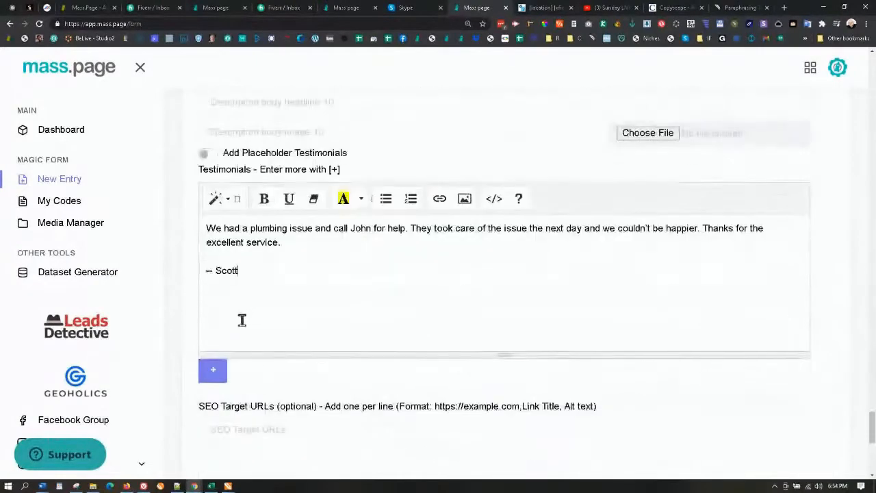
pyautogui.click(216, 373)
pyautogui.scroll(-1, 348, 412)
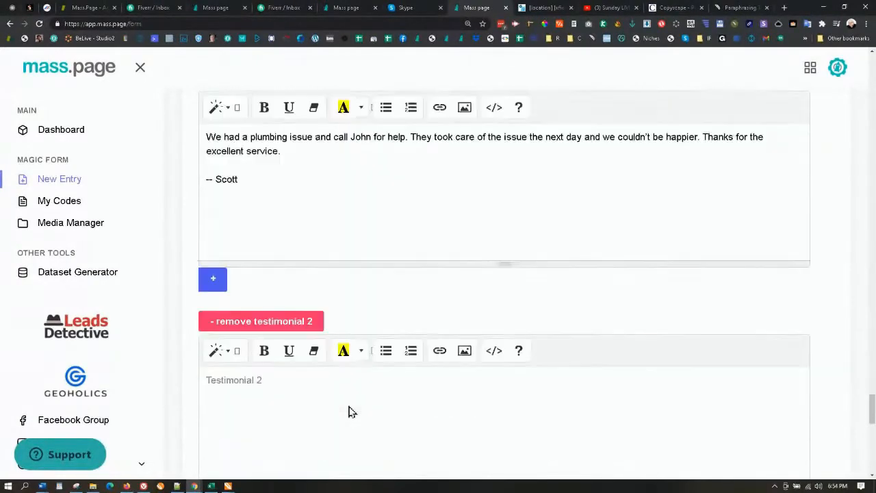
pyautogui.scroll(-1, 348, 412)
pyautogui.click(177, 486)
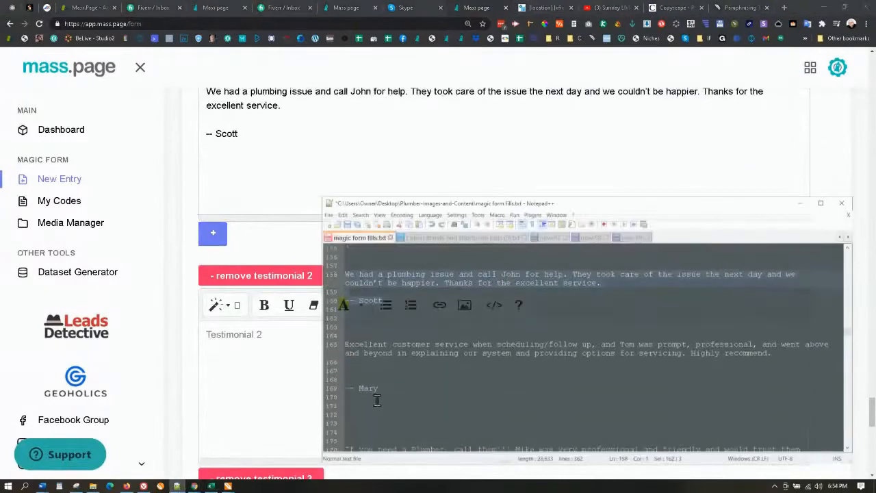
pyautogui.moveTo(394, 386); pyautogui.dragTo(353, 363)
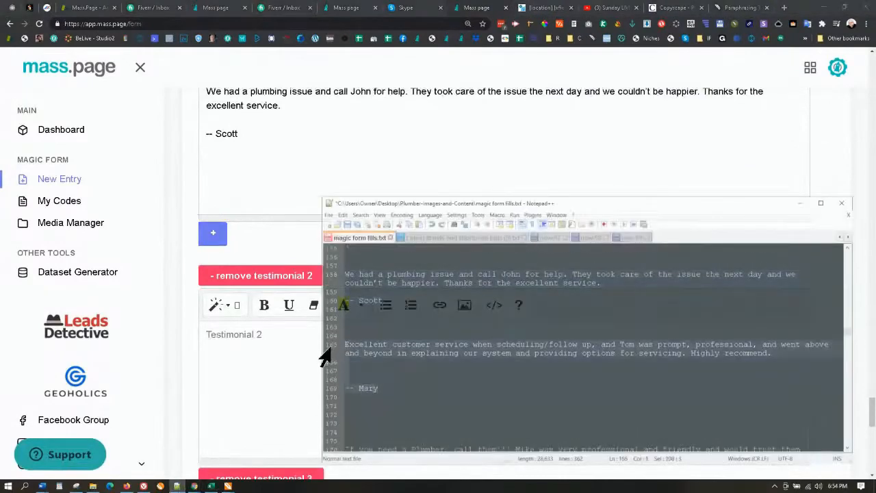
pyautogui.click(252, 353)
pyautogui.write('Excellent customer service when scheduling/follow up, and Tom was prompt, professional, and went above and beyond in explaining our system and providing options for servicing. Highly recommend.    -- Mary')
# Copy the signed "If you need a Plumber" review from magic form fills.txt in Notepad++ into Testimonial 3, without the leading blank line.
pyautogui.scroll(-3, 291, 392)
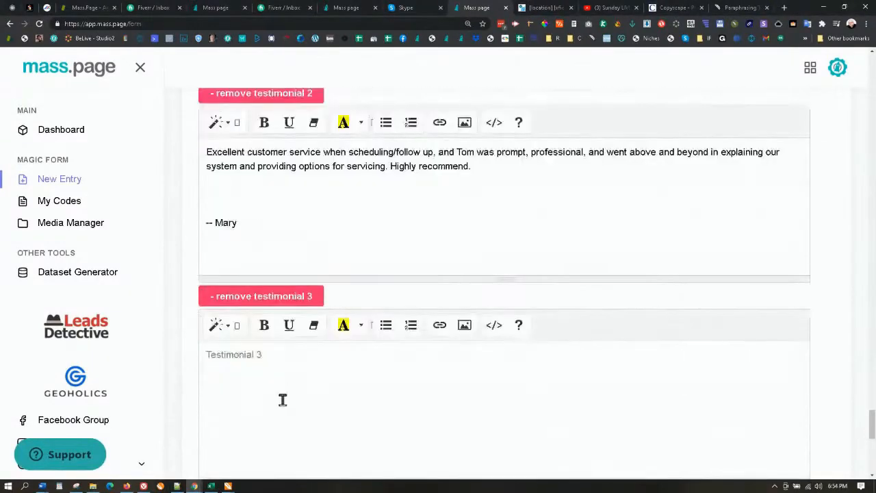
pyautogui.click(180, 486)
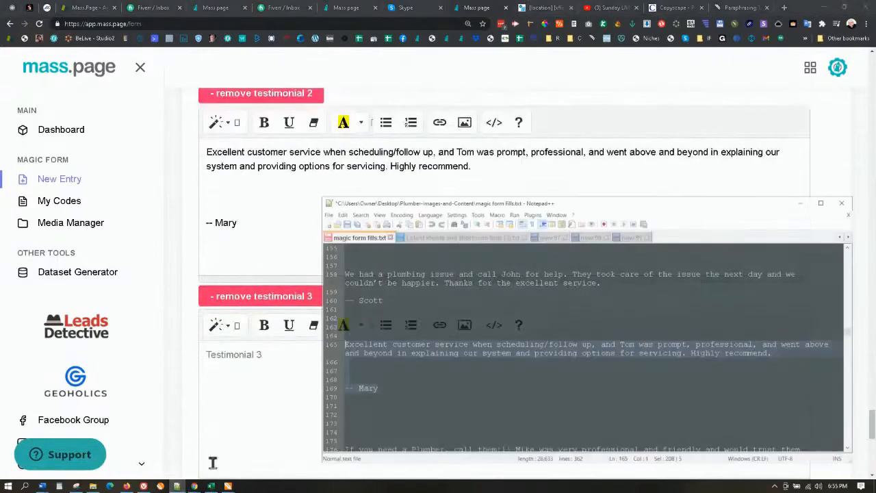
pyautogui.scroll(-1, 301, 409)
pyautogui.scroll(-3, 393, 403)
pyautogui.scroll(-2, 394, 401)
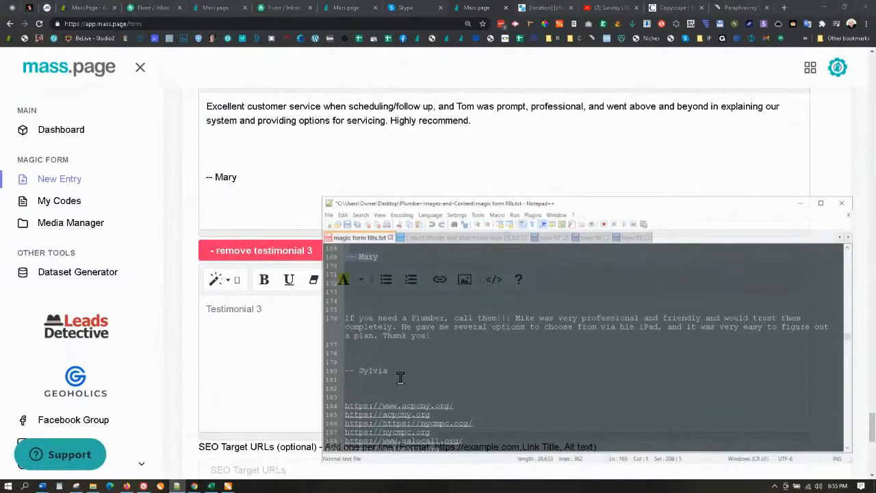
pyautogui.moveTo(396, 374); pyautogui.dragTo(339, 309)
pyautogui.hotkey('ctrl', 'c')
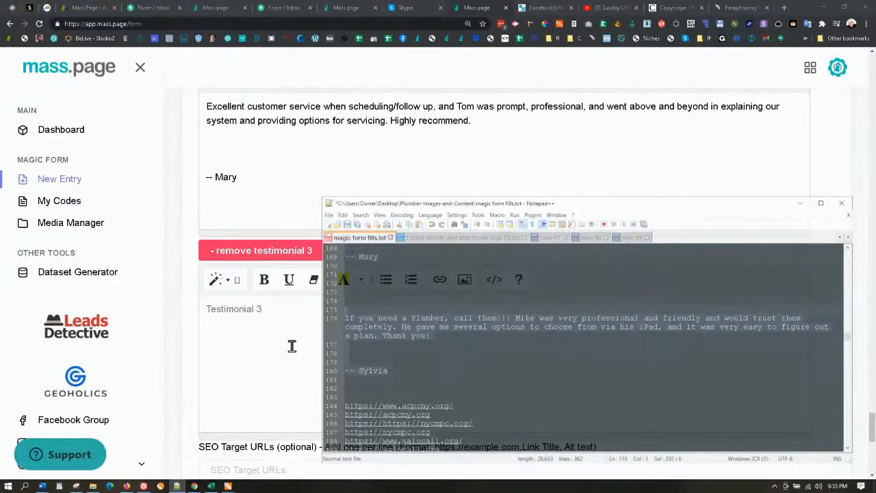
pyautogui.click(232, 337)
pyautogui.hotkey('ctrl', 'v')
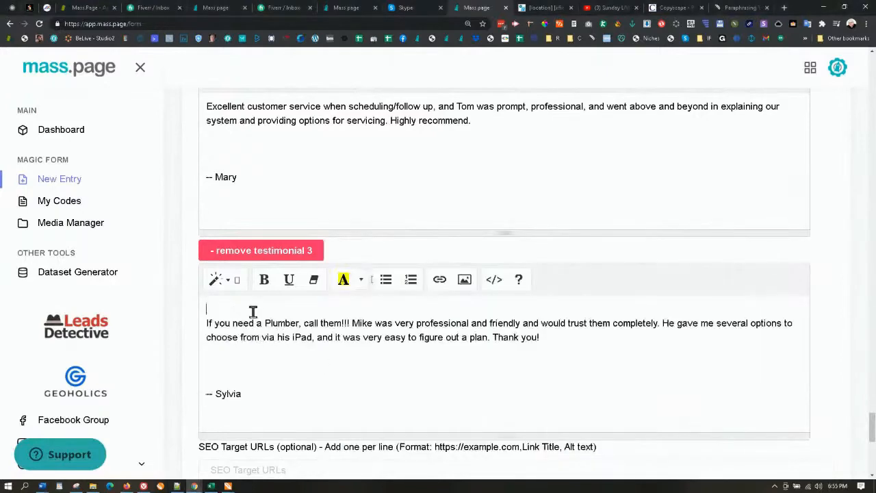
pyautogui.press('Delete')
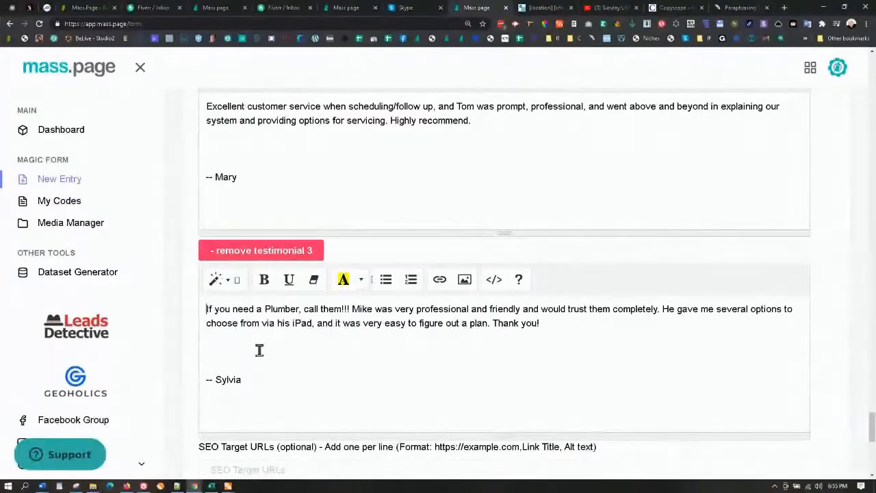
# Delete the extra blank lines before the signatures in Testimonial 3 and Testimonial 2, leaving a single blank line in each.
pyautogui.press('Delete')
pyautogui.press('Delete')
pyautogui.click(225, 157)
pyautogui.press('Delete')
pyautogui.press('Delete')
# Add a fourth testimonial field and fill it with a copy of the signed "We had a plumbing issue" review from the first testimonial.
pyautogui.scroll(4, 297, 204)
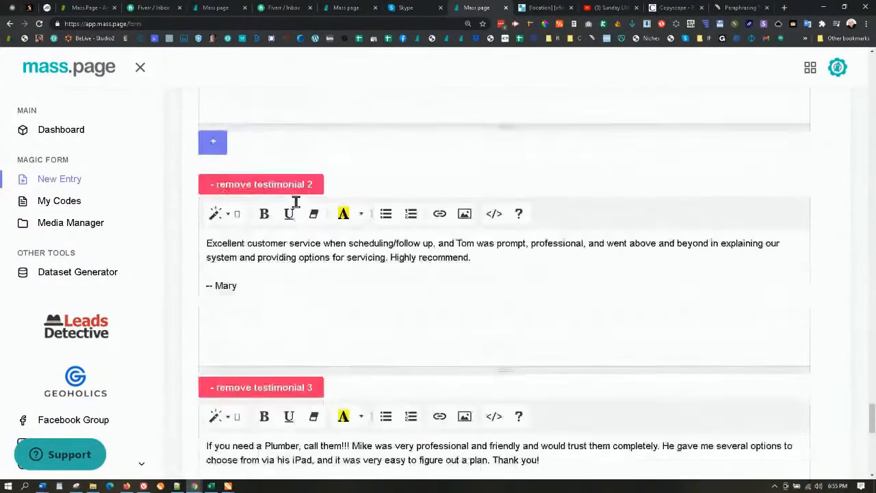
pyautogui.scroll(-1, 269, 230)
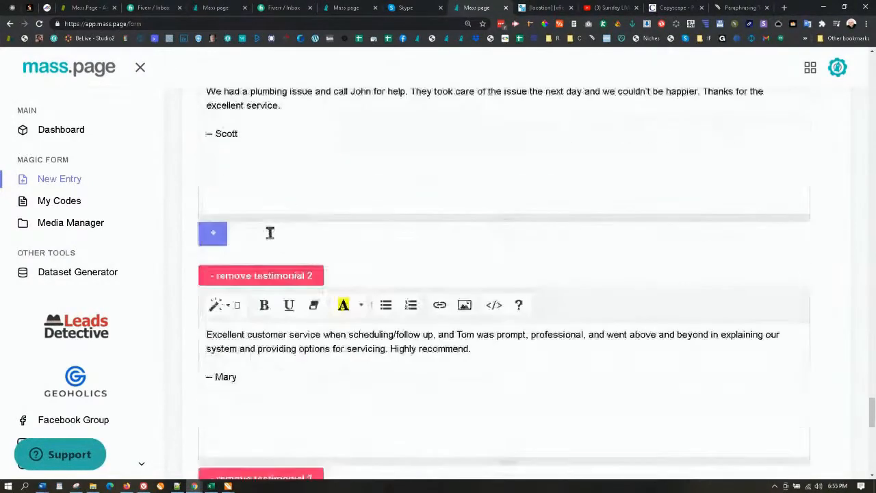
pyautogui.scroll(2, 269, 230)
pyautogui.moveTo(264, 232); pyautogui.dragTo(203, 182)
pyautogui.hotkey('ctrl', 'c')
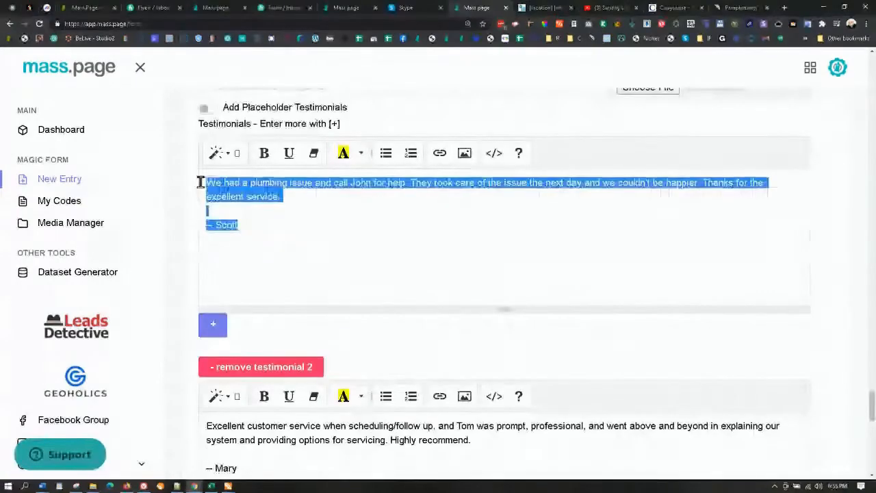
pyautogui.scroll(-1, 291, 288)
pyautogui.scroll(-7, 291, 288)
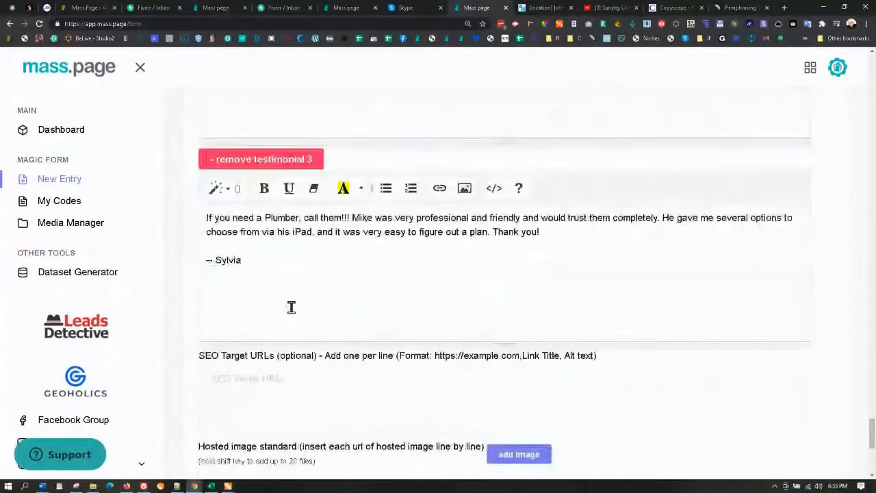
pyautogui.scroll(6, 278, 295)
pyautogui.scroll(2, 262, 275)
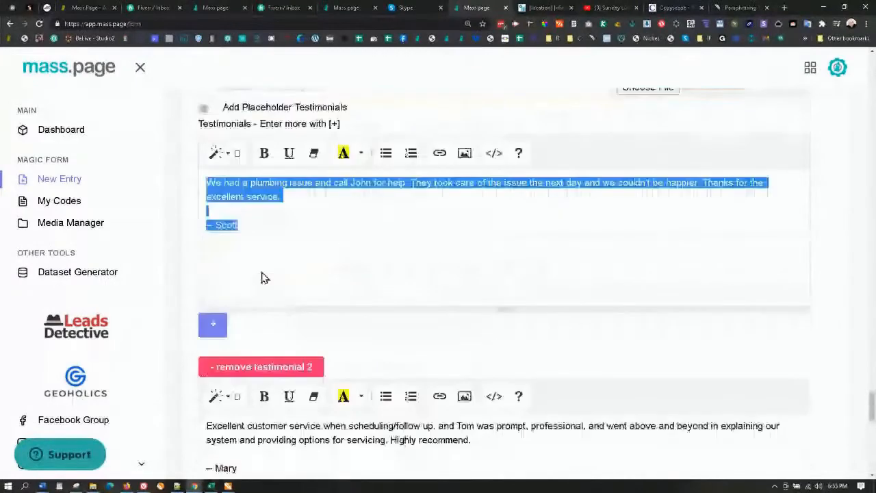
pyautogui.scroll(-1, 262, 276)
pyautogui.scroll(-4, 307, 319)
pyautogui.scroll(-8, 309, 322)
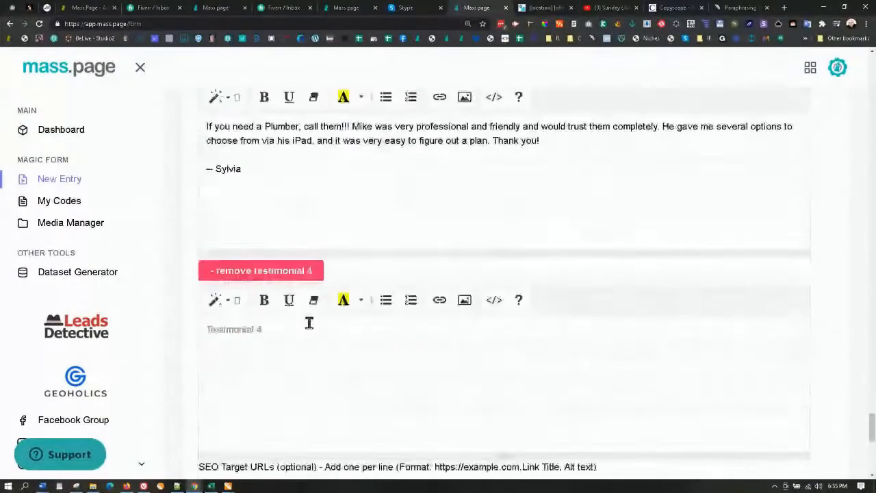
pyautogui.click(252, 257)
pyautogui.hotkey('ctrl', 'v')
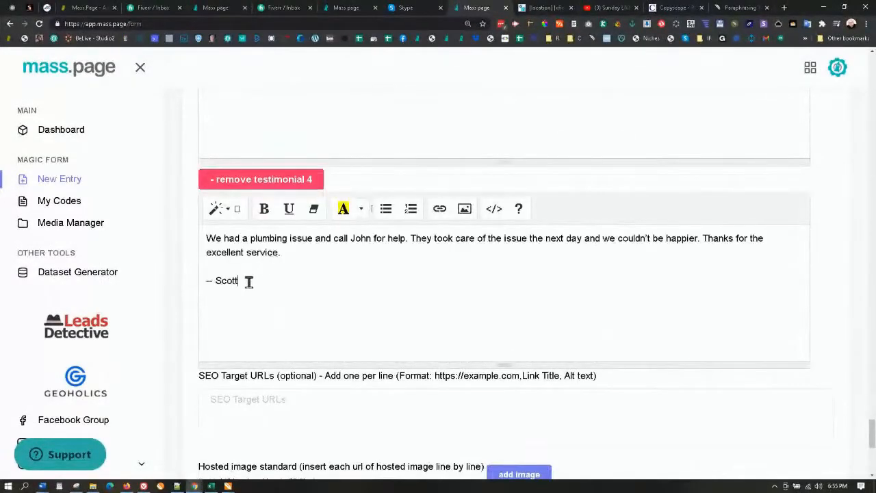
# Replace the reviewer's signature and the plumber's first name in Testimonial 4 with different first names.
pyautogui.moveTo(233, 280); pyautogui.dragTo(215, 281)
pyautogui.write('Michelle')
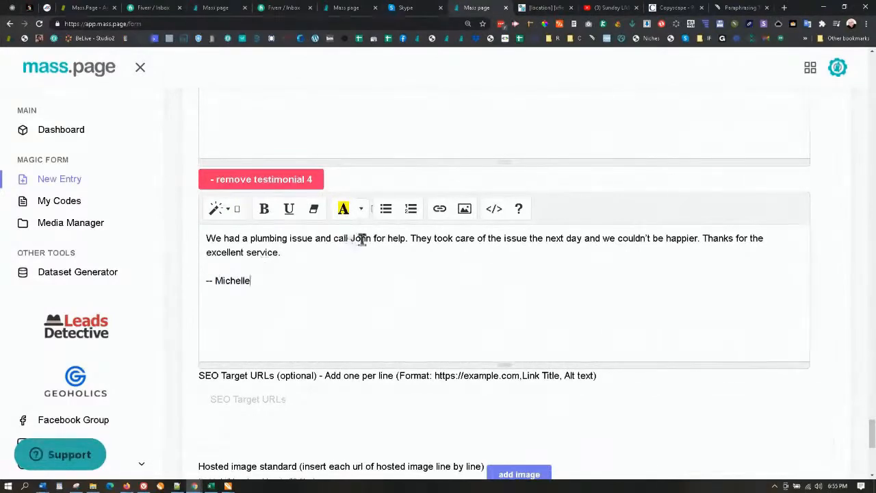
pyautogui.moveTo(351, 237); pyautogui.dragTo(371, 238)
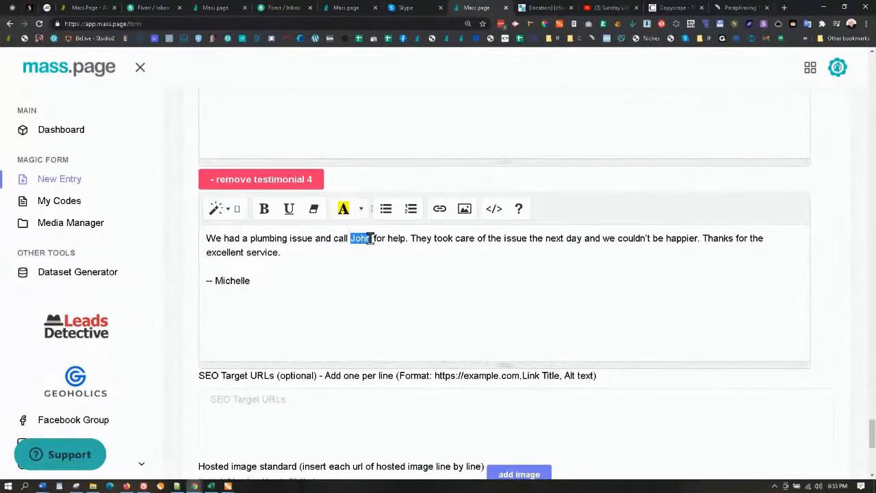
pyautogui.write('Sam')
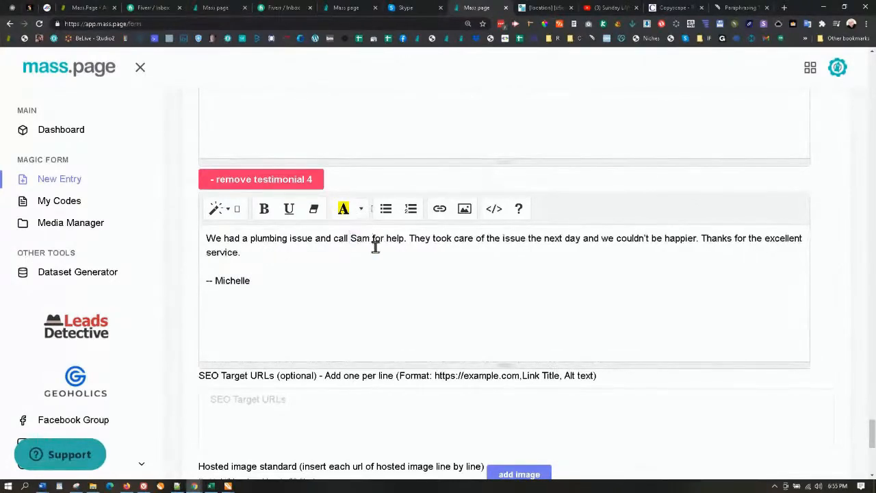
pyautogui.click(383, 269)
# Review the four testimonials and the optional SEO Target URLs and hosted image fields below them.
pyautogui.scroll(-2, 311, 297)
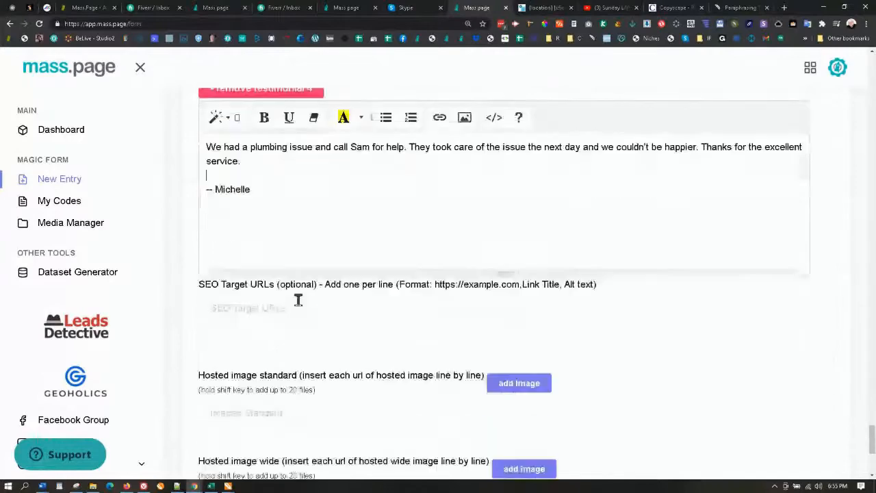
pyautogui.click(272, 306)
pyautogui.scroll(-3, 288, 266)
pyautogui.scroll(7, 292, 250)
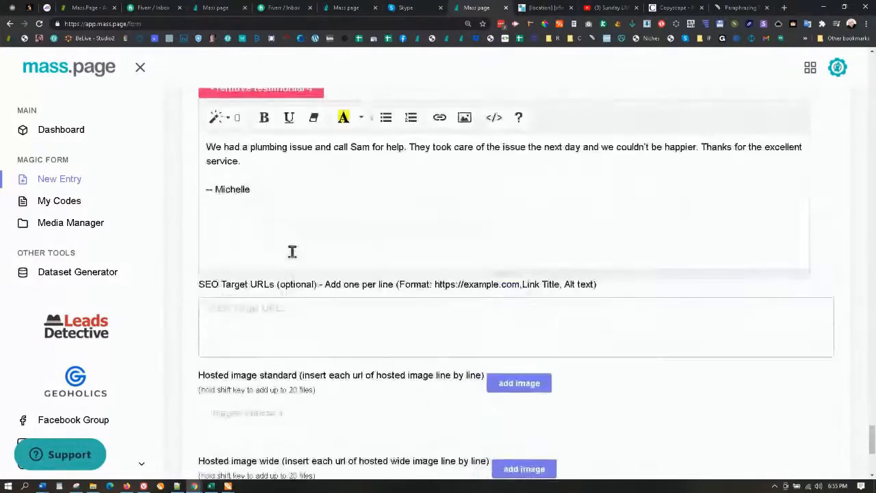
pyautogui.scroll(7, 296, 236)
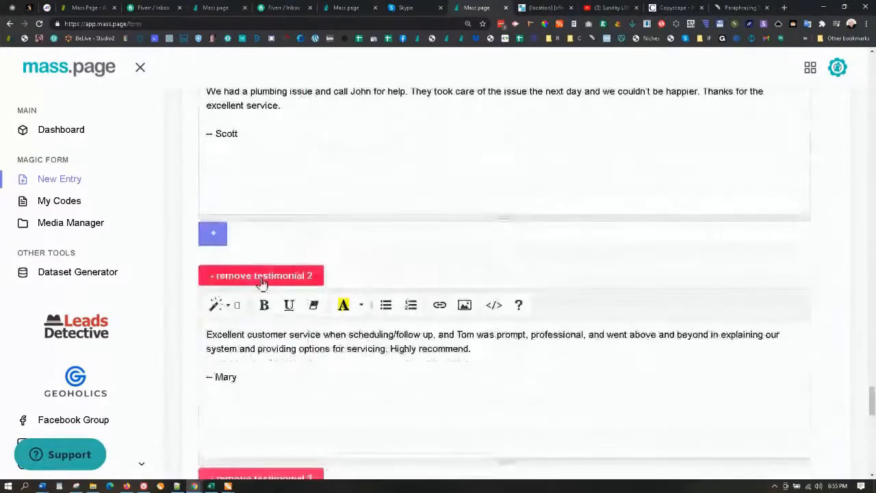
pyautogui.scroll(2, 288, 274)
pyautogui.scroll(-5, 313, 282)
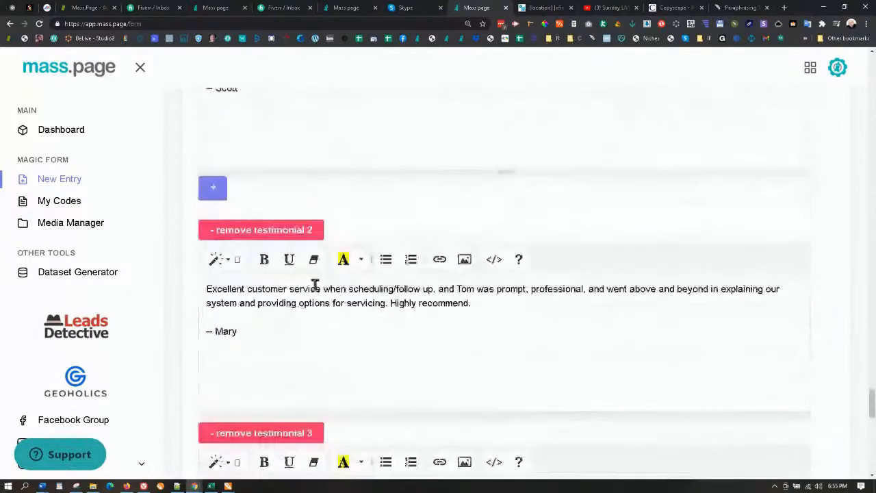
pyautogui.scroll(-7, 315, 285)
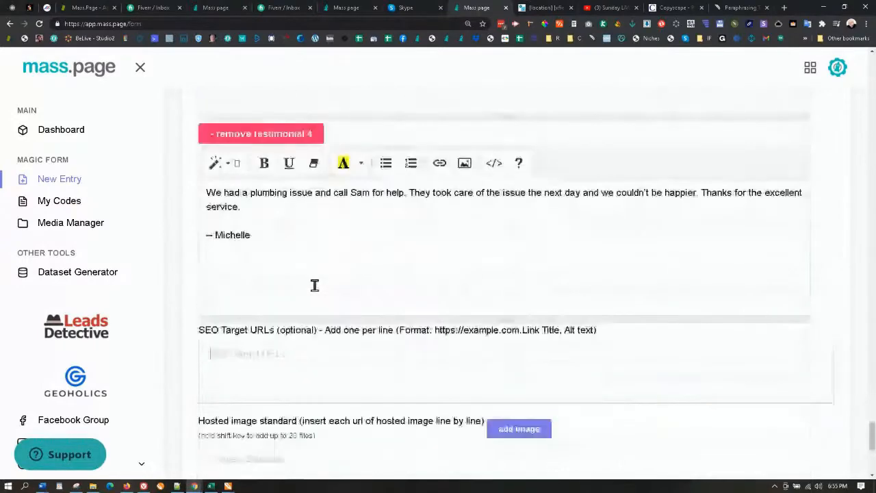
pyautogui.click(242, 253)
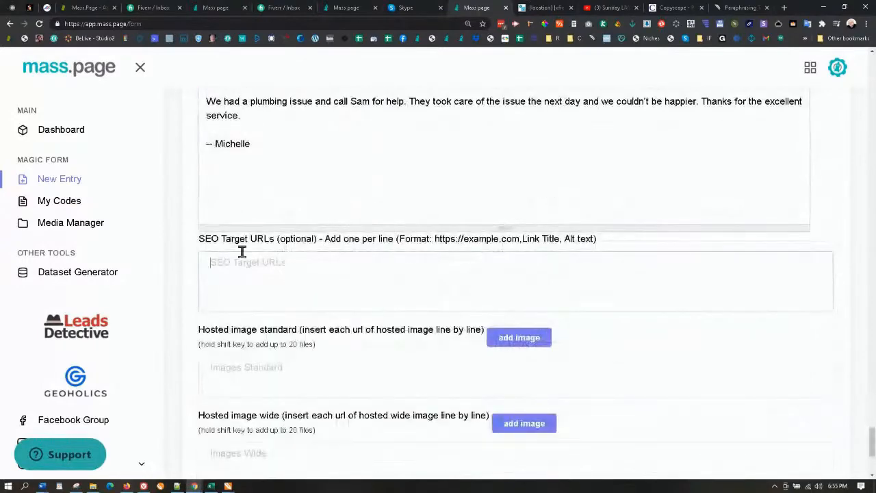
pyautogui.scroll(-1, 241, 277)
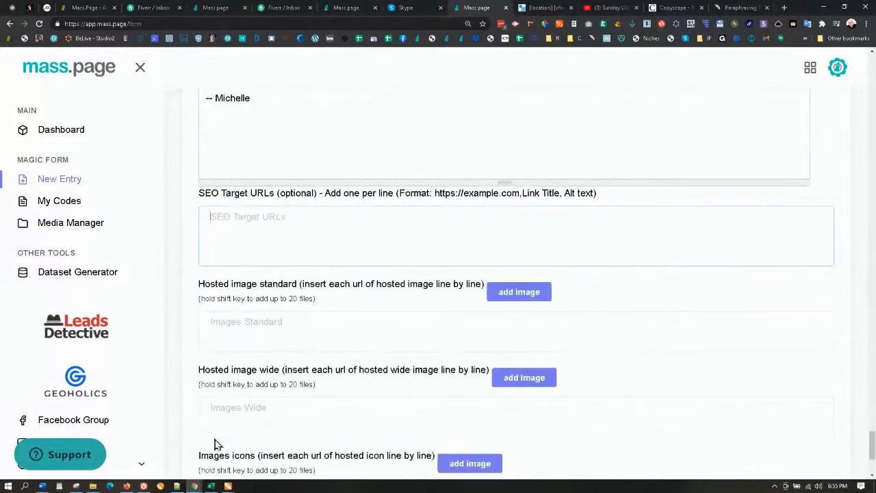
pyautogui.click(177, 486)
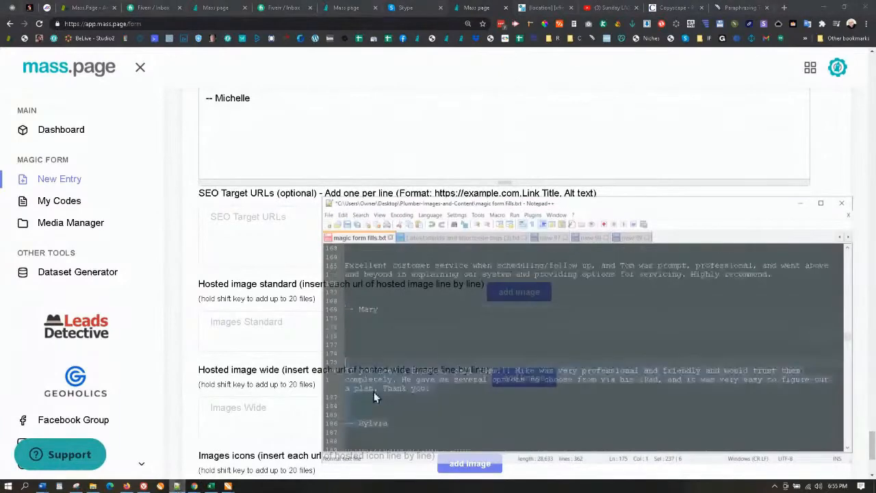
pyautogui.scroll(-6, 373, 390)
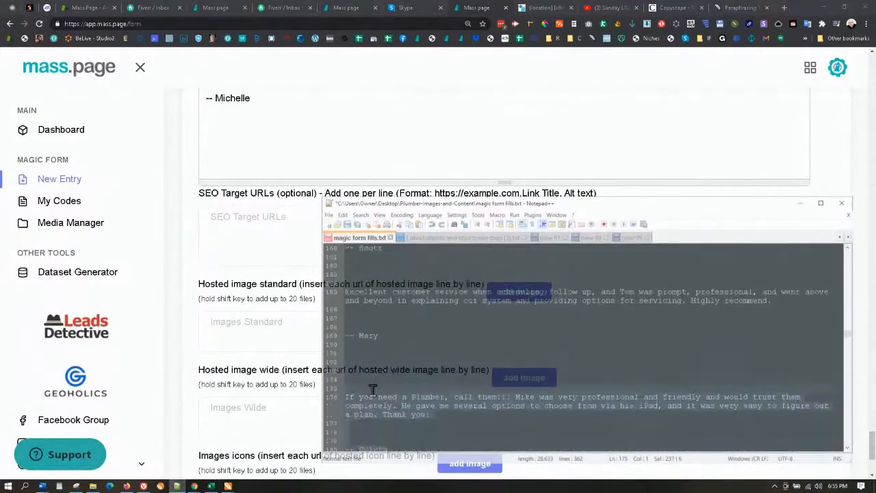
pyautogui.scroll(-5, 410, 417)
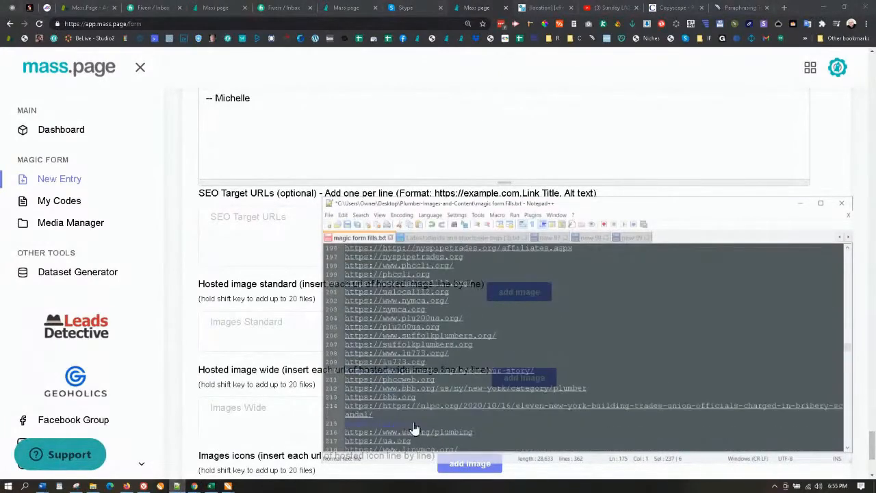
pyautogui.scroll(-5, 427, 419)
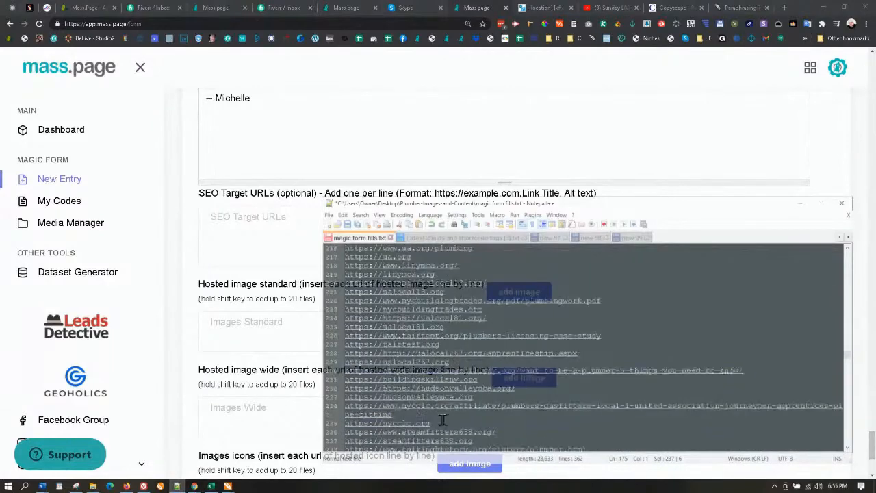
pyautogui.scroll(-6, 460, 423)
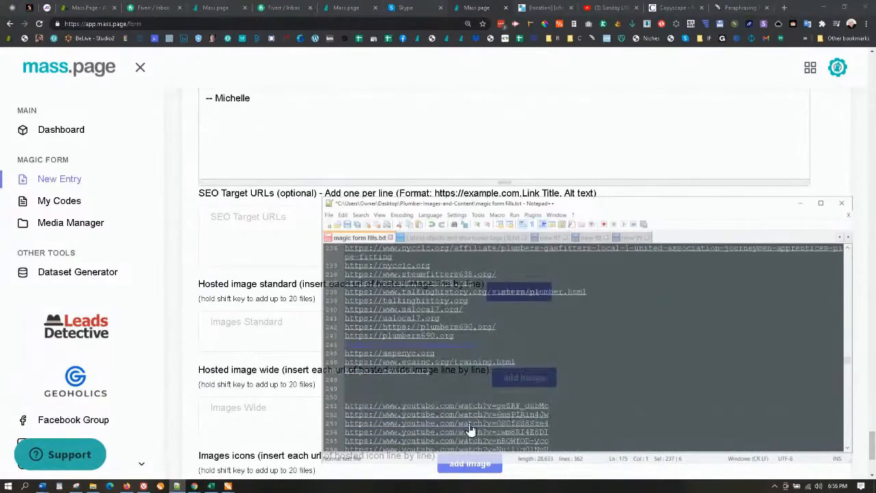
pyautogui.moveTo(441, 375); pyautogui.dragTo(330, 276)
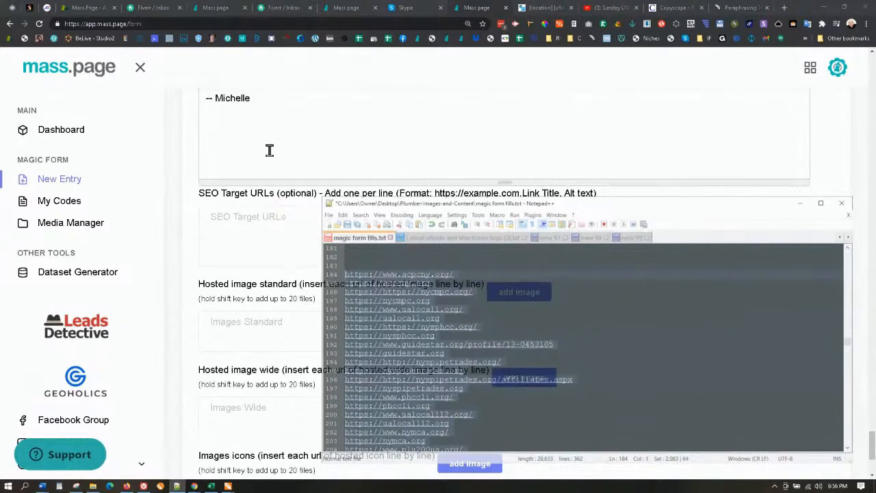
pyautogui.click(268, 236)
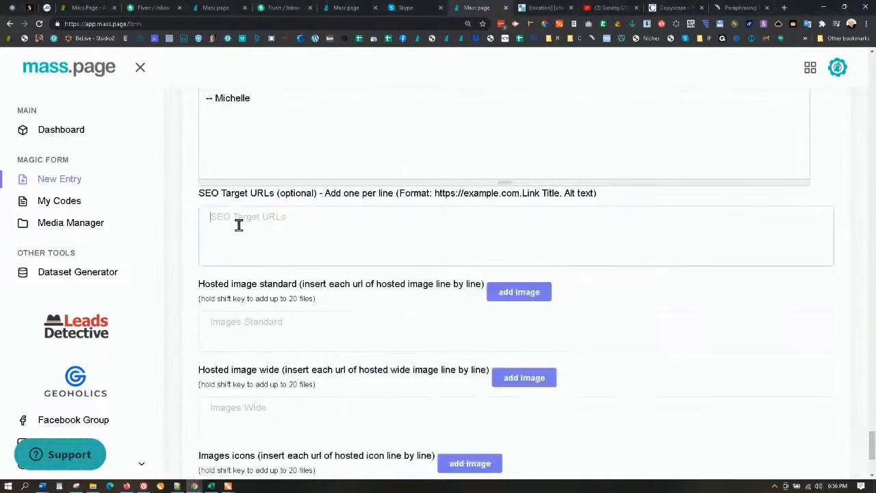
pyautogui.hotkey('ctrl', 'v')
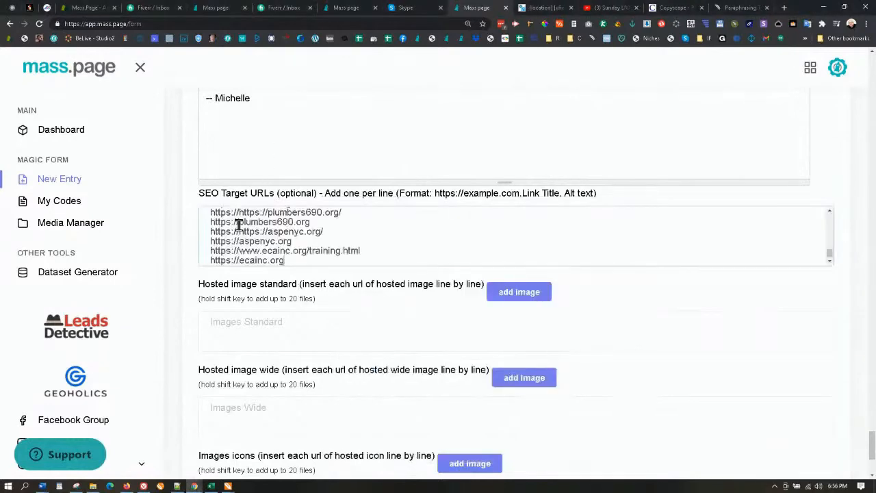
# Open textshaker.com in a new browser tab and paste the copied SEO target URL list into its text area.
pyautogui.click(785, 10)
pyautogui.write('textshaker.com')
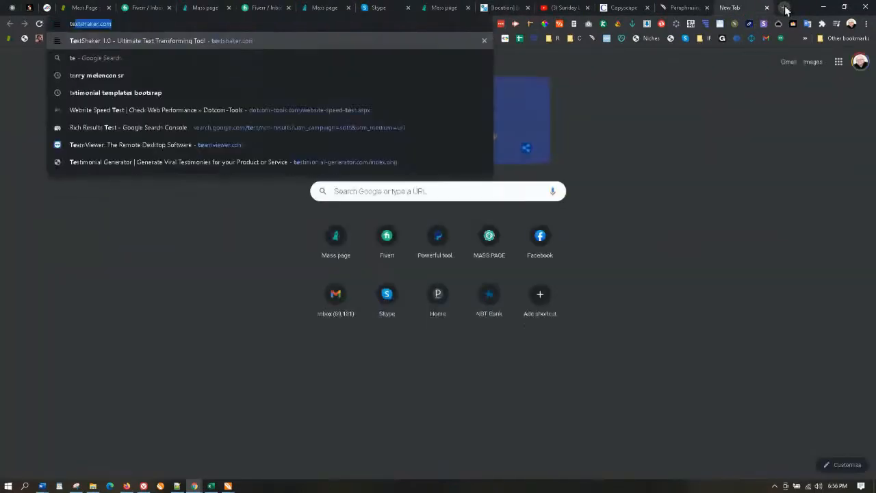
pyautogui.press('Return')
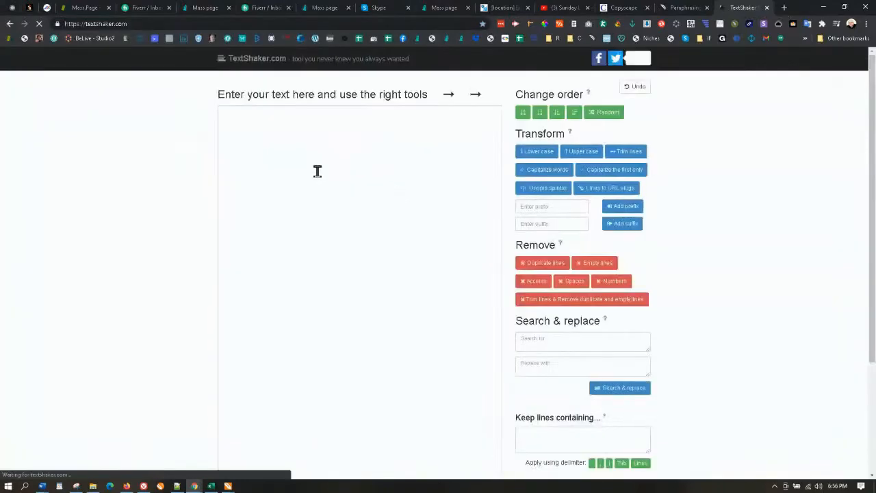
pyautogui.click(310, 161)
pyautogui.hotkey('ctrl', 'v')
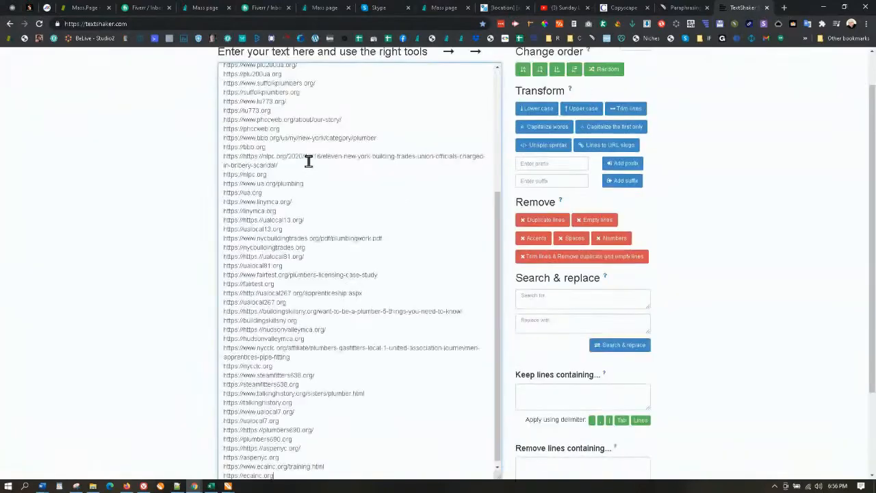
pyautogui.scroll(-5, 367, 267)
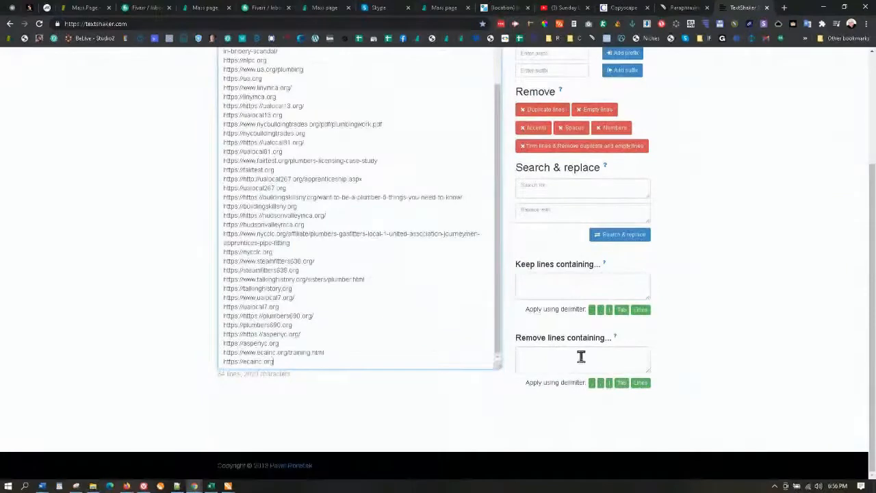
# Try to filter the pasted URL list in TextShaker, keeping only the lines containing "org".
pyautogui.click(550, 288)
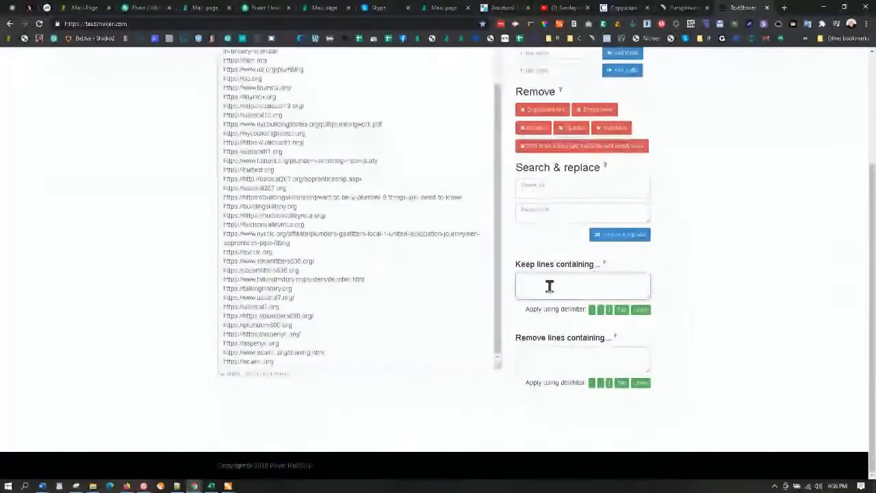
pyautogui.write('org')
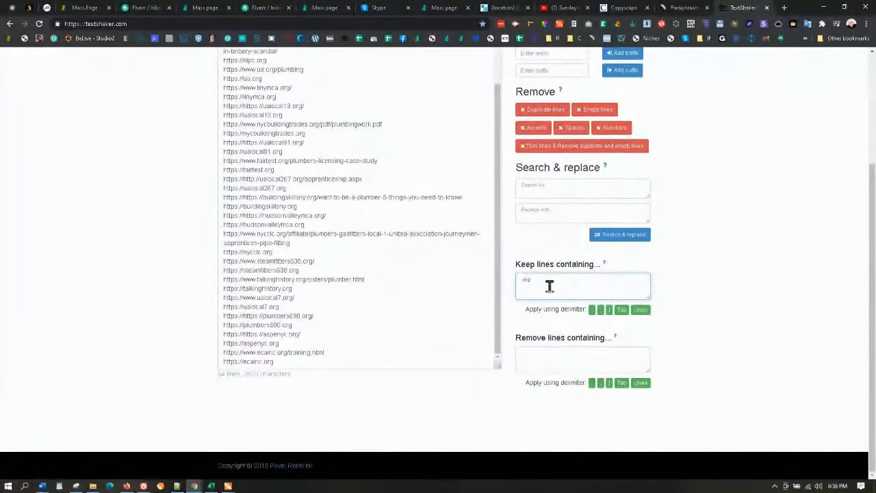
pyautogui.click(641, 311)
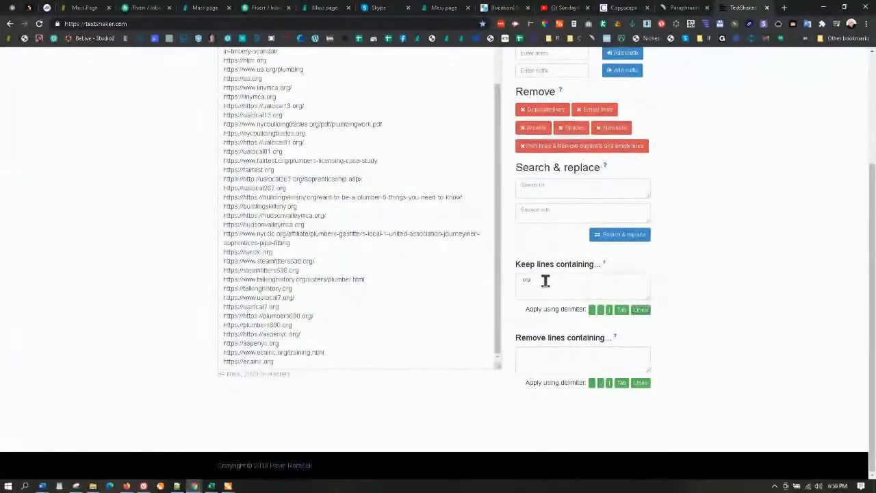
# Try to keep only the lines containing "/" in the URL list and clear the keep-lines filter text.
pyautogui.moveTo(544, 280); pyautogui.dragTo(515, 283)
pyautogui.press('BackSpace')
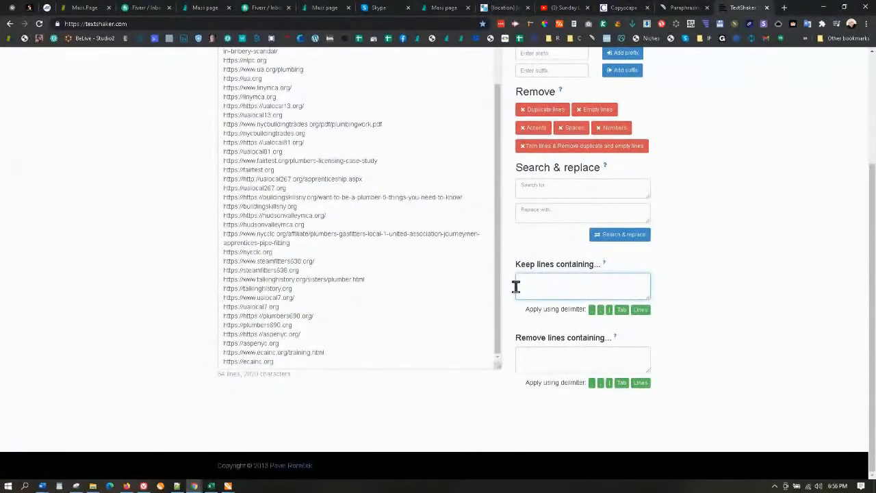
pyautogui.write('/')
pyautogui.click(641, 312)
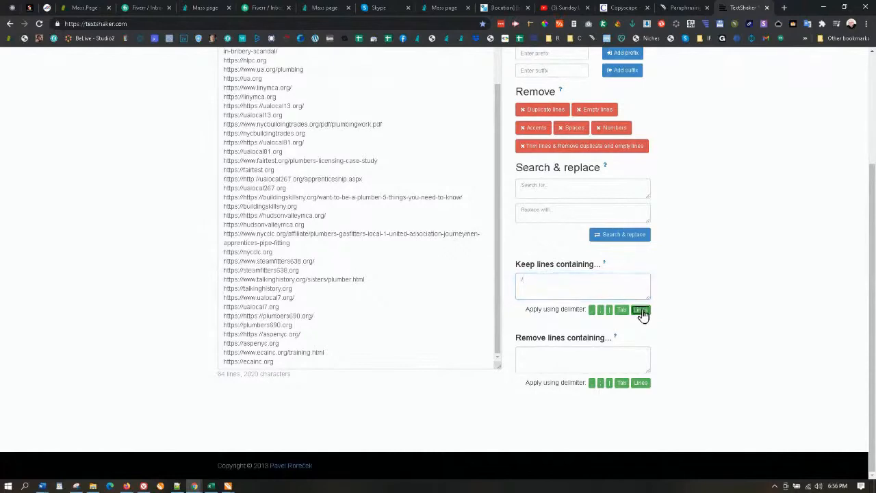
pyautogui.click(540, 283)
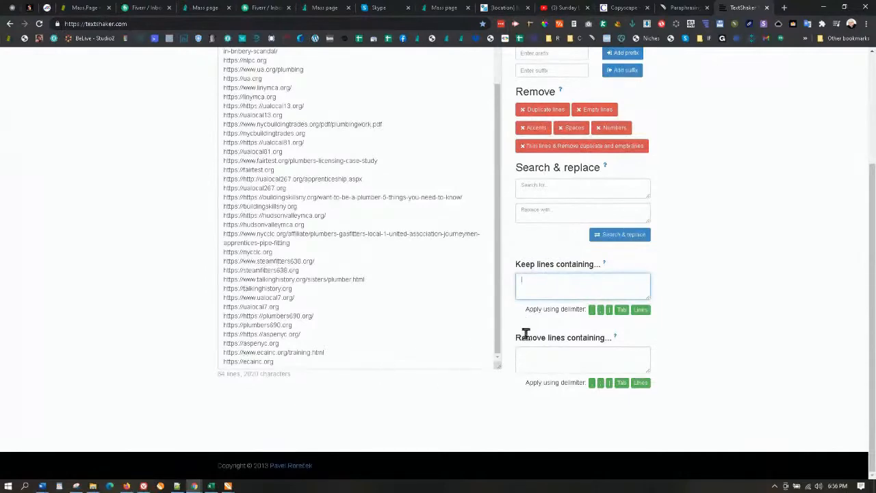
pyautogui.scroll(5, 399, 307)
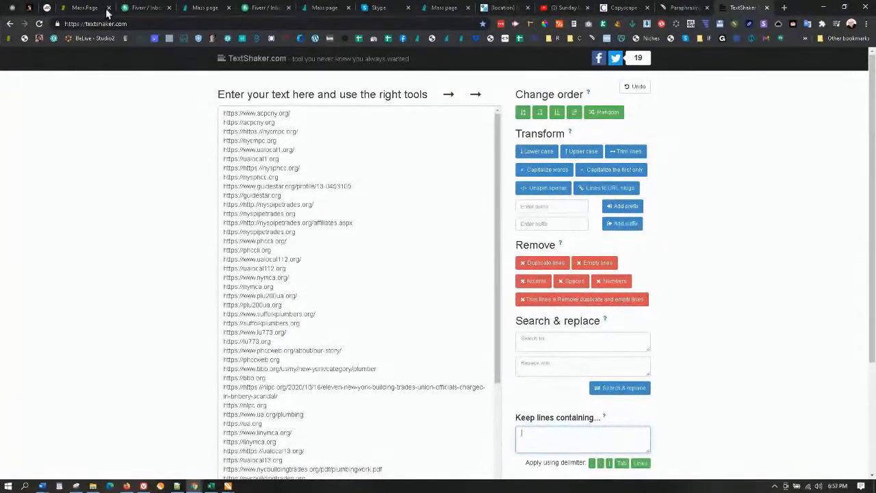
# Return to the mass.page entry form and upload PLUMBER STANDARD (1).jpg to (24).jpg from Plumber-Images-and-Content as standard hosted images.
pyautogui.click(438, 8)
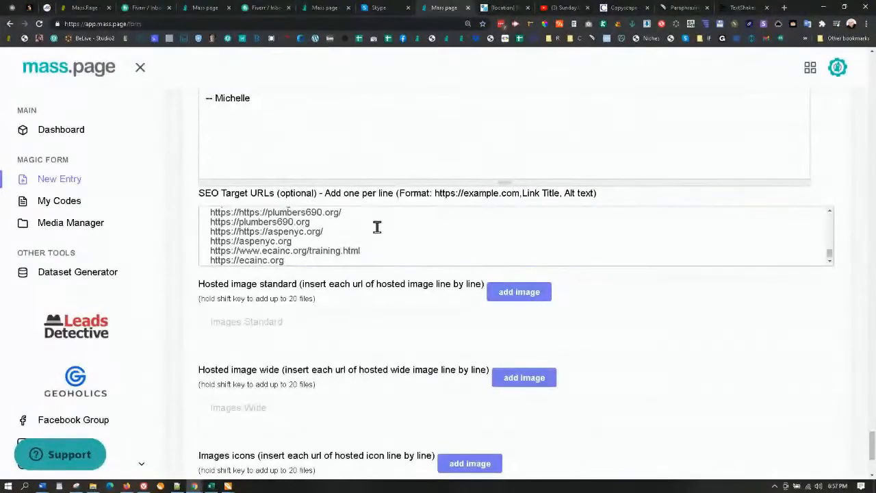
pyautogui.scroll(2, 375, 235)
pyautogui.scroll(-2, 375, 238)
pyautogui.scroll(-2, 349, 301)
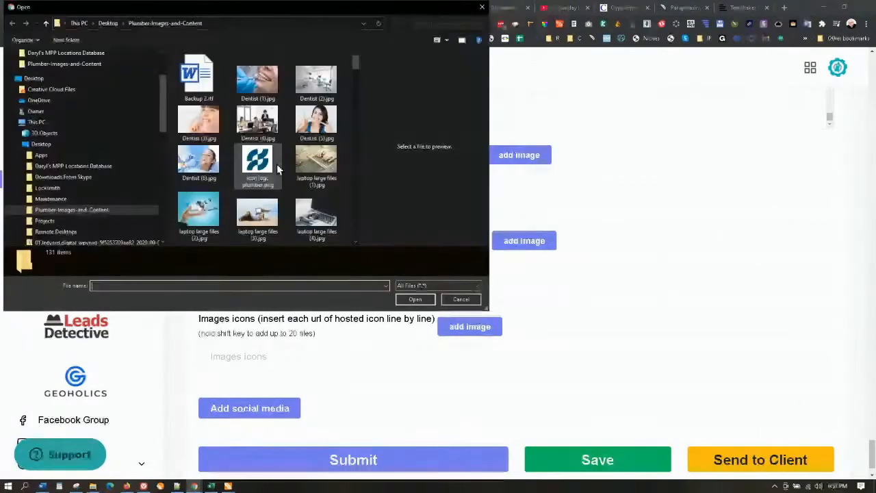
pyautogui.scroll(-3, 251, 177)
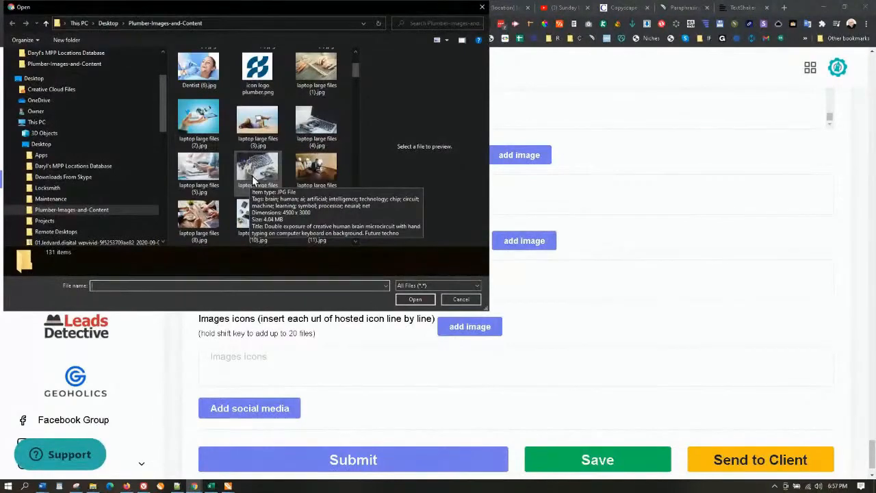
pyautogui.scroll(-2, 290, 179)
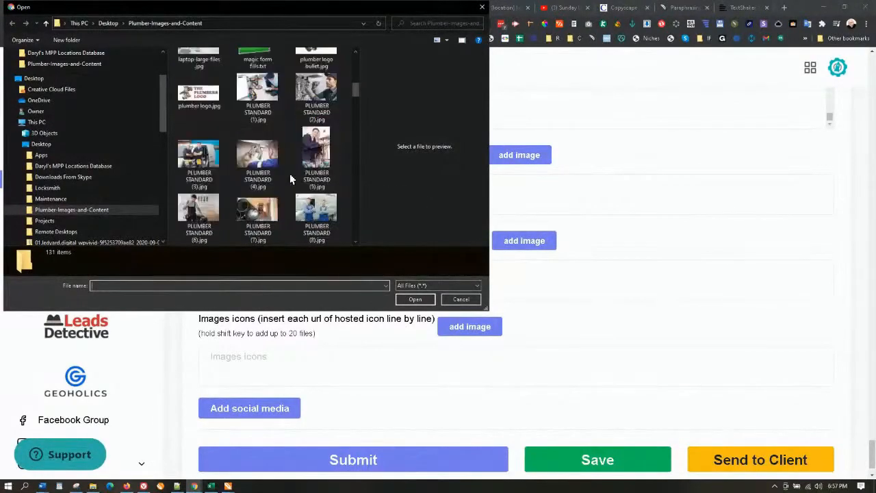
pyautogui.click(257, 96)
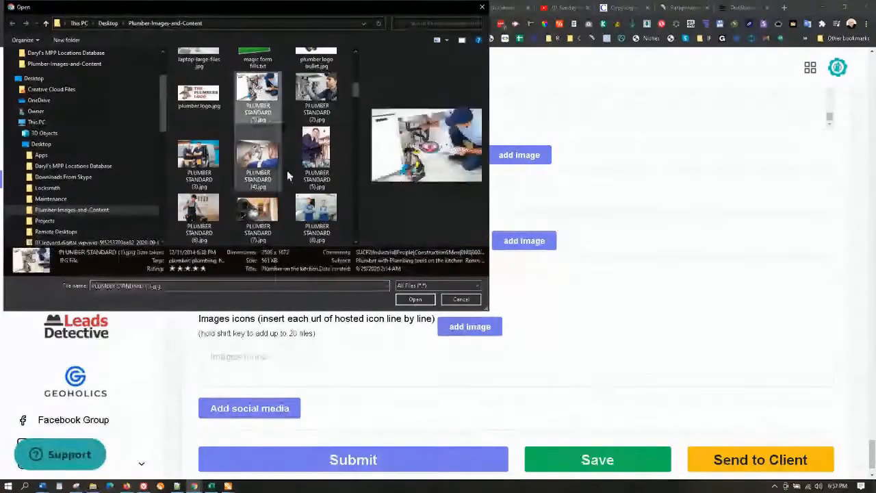
pyautogui.scroll(-4, 308, 224)
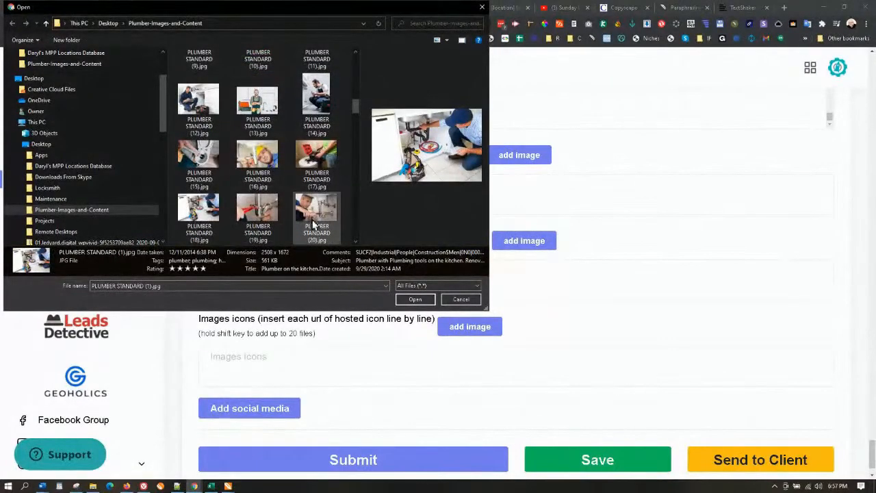
pyautogui.scroll(-2, 312, 224)
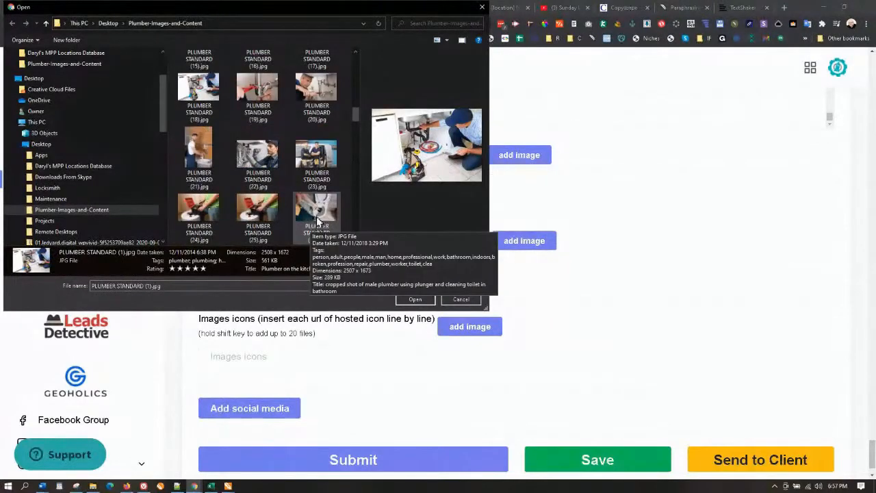
pyautogui.keyDown('shift'); pyautogui.click(212, 214); pyautogui.keyUp('shift')
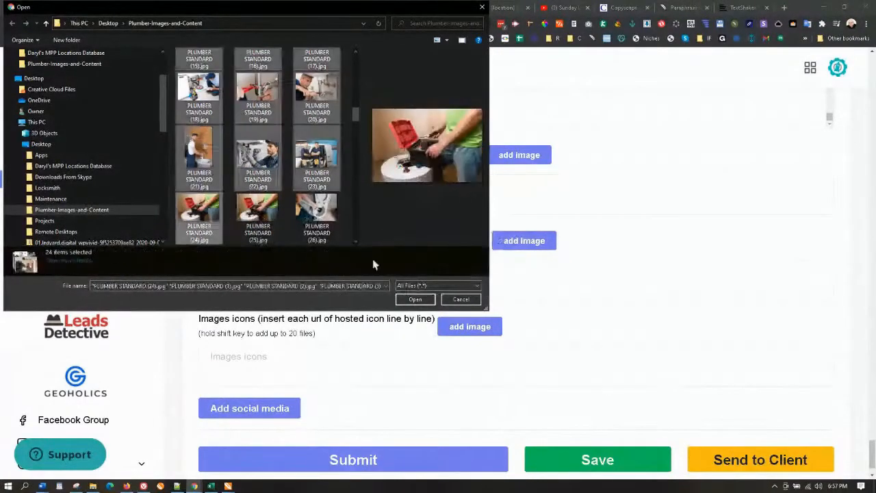
pyautogui.keyDown('ctrl'); pyautogui.click(330, 223); pyautogui.keyUp('ctrl')
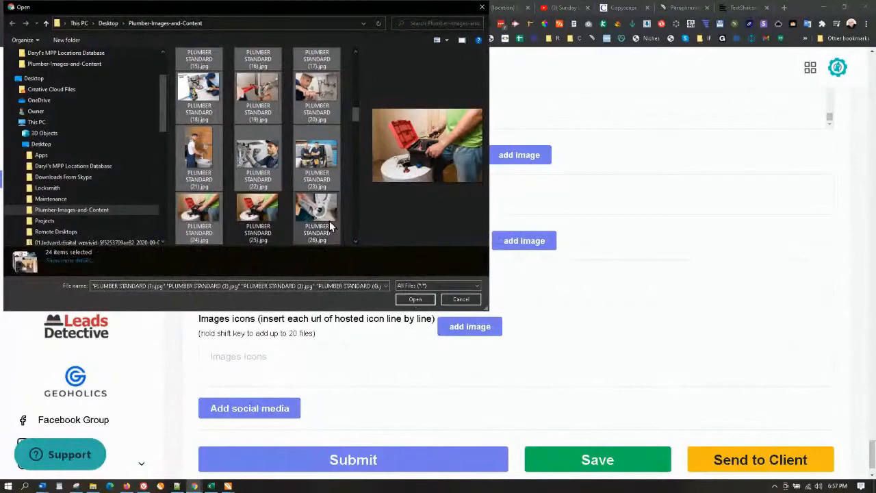
pyautogui.click(430, 299)
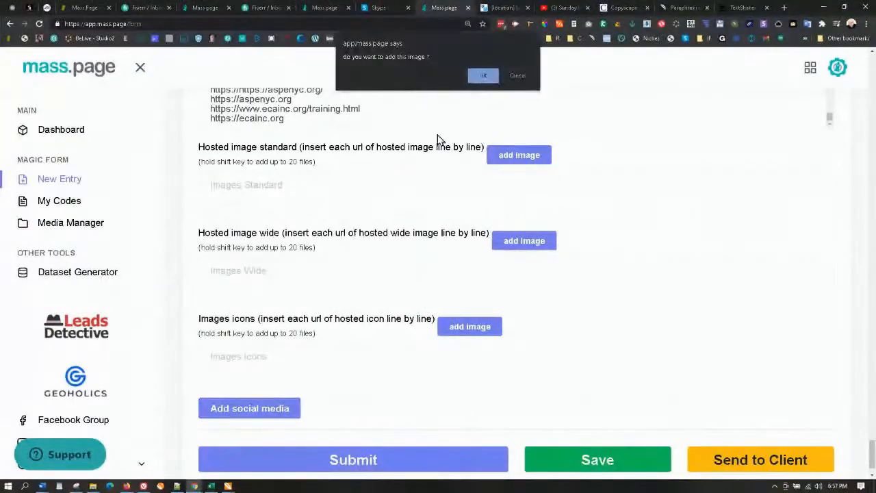
pyautogui.click(483, 76)
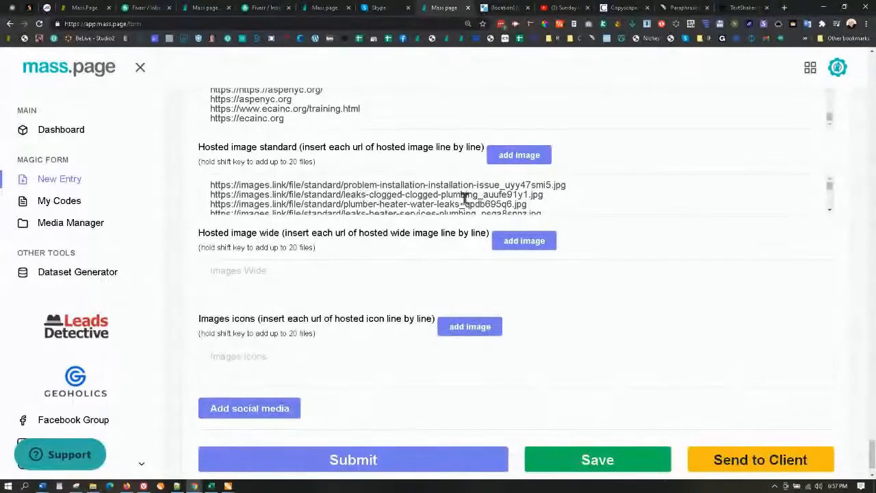
# Copy the system-plumbing-installation-drain image URL from the standard hosted images and look it up in Jeffrey's Image Metadata Viewer in a new tab.
pyautogui.scroll(-2, 421, 198)
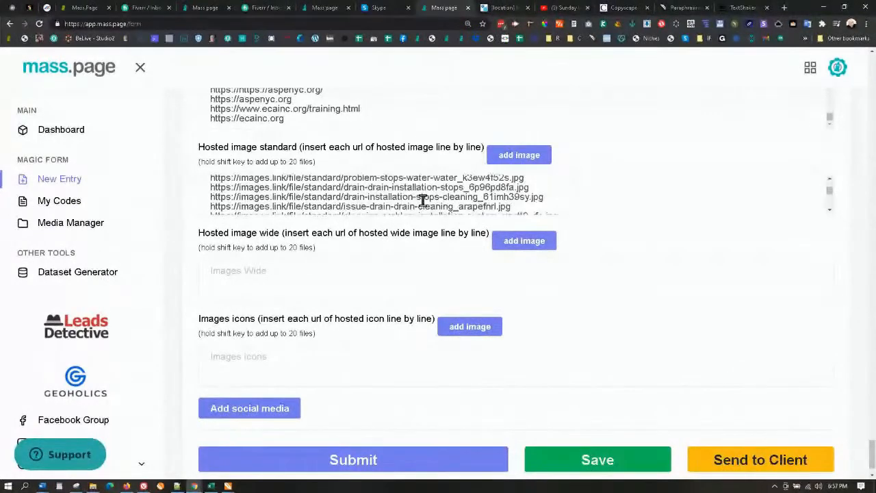
pyautogui.scroll(-2, 428, 198)
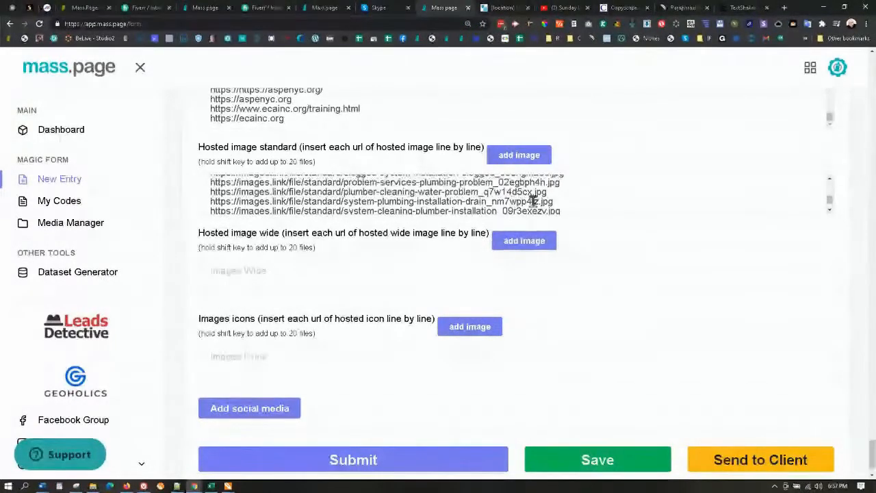
pyautogui.moveTo(557, 202); pyautogui.dragTo(211, 195)
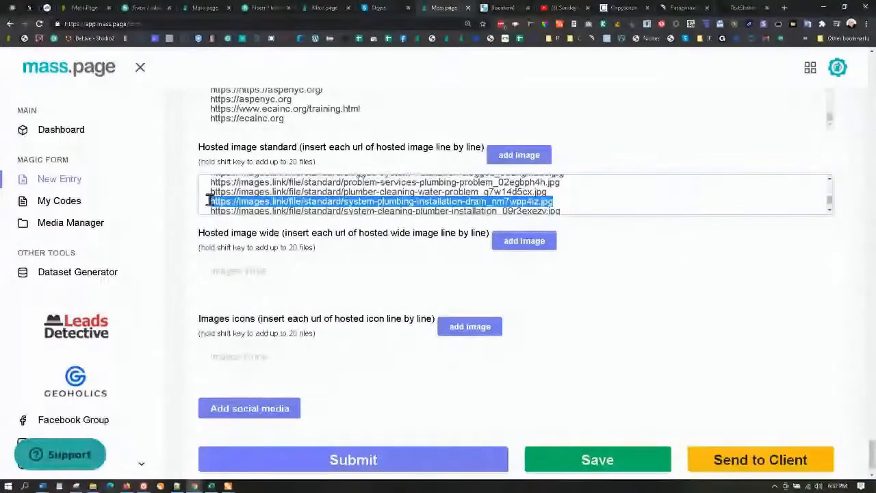
pyautogui.click(783, 7)
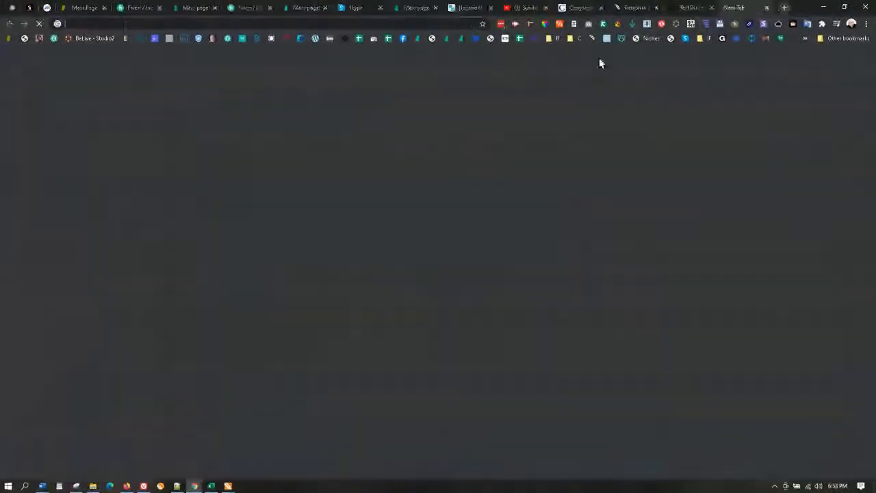
pyautogui.click(39, 38)
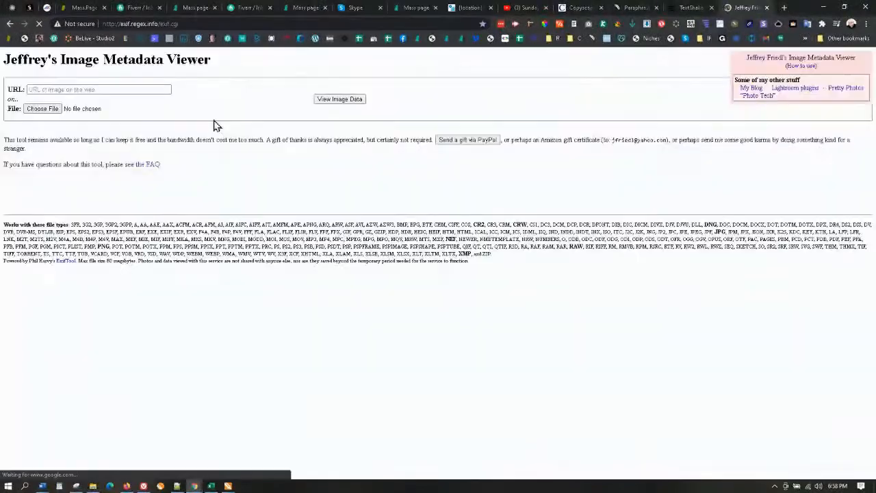
pyautogui.click(75, 89)
pyautogui.hotkey('ctrl', 'v')
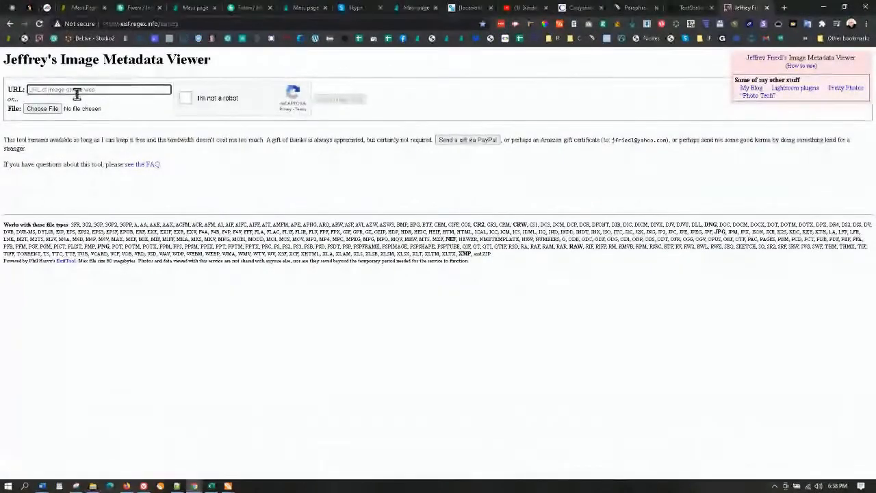
pyautogui.click(347, 100)
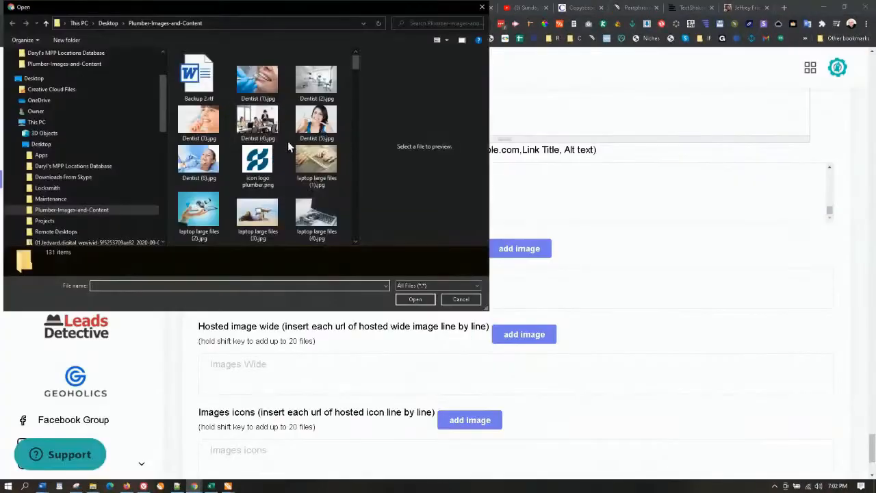
# Upload PLUMBER STANDARD (1).jpg to (28).jpg from Plumber-Images-and-Content as standard hosted images and accept adding them.
pyautogui.scroll(-1, 288, 144)
pyautogui.scroll(-3, 288, 141)
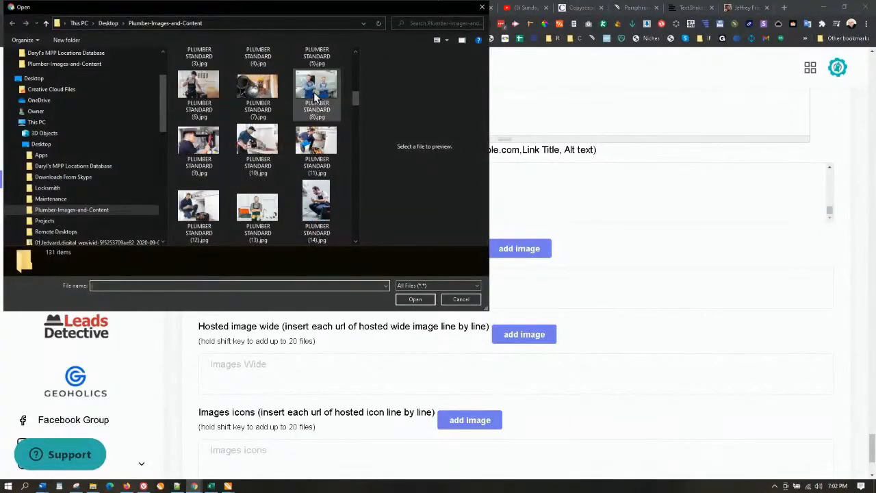
pyautogui.scroll(3, 284, 99)
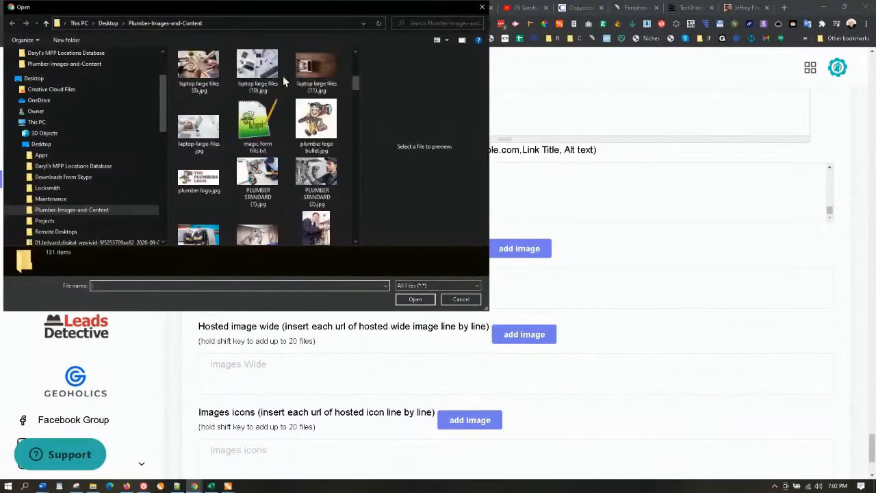
pyautogui.click(257, 171)
pyautogui.scroll(-5, 299, 185)
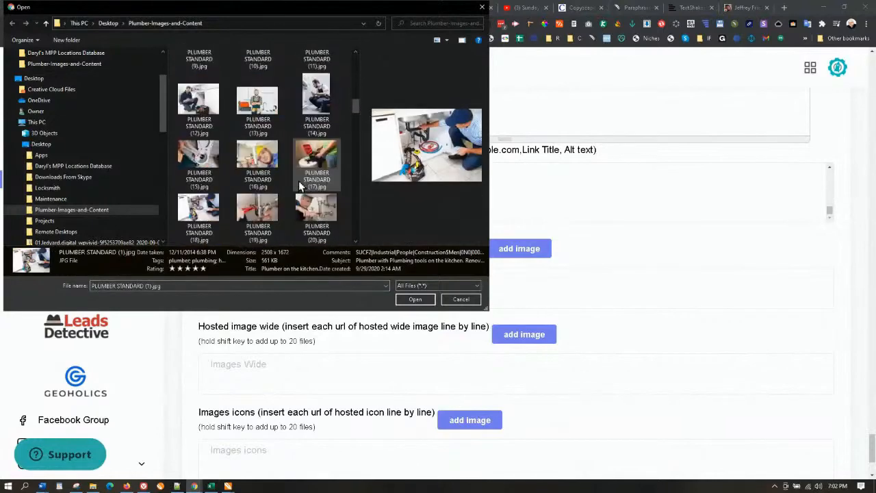
pyautogui.scroll(-3, 315, 209)
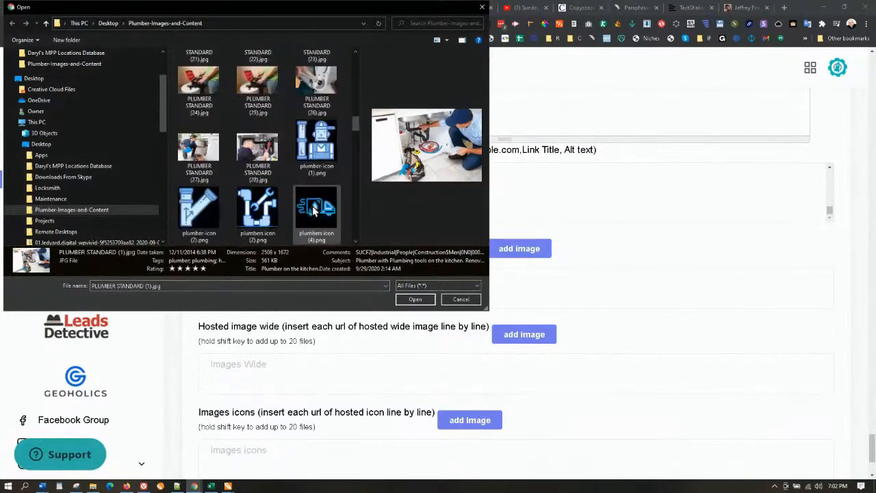
pyautogui.keyDown('shift'); pyautogui.click(258, 151); pyautogui.keyUp('shift')
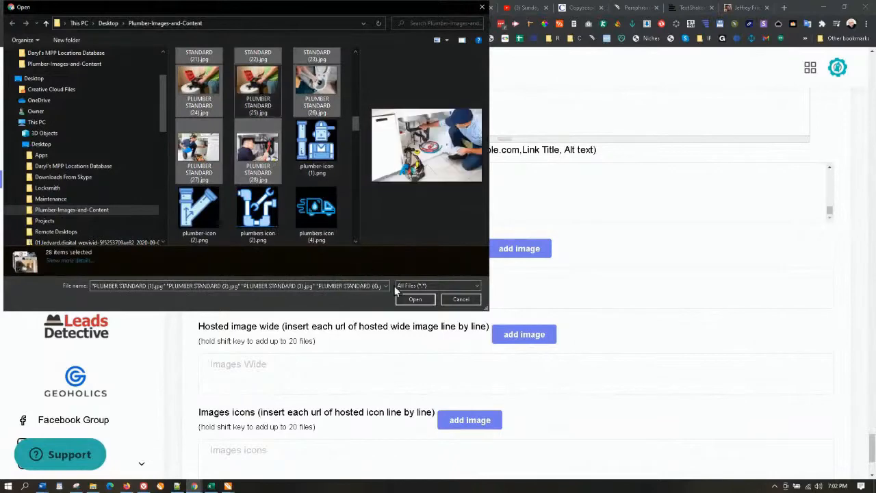
pyautogui.click(414, 299)
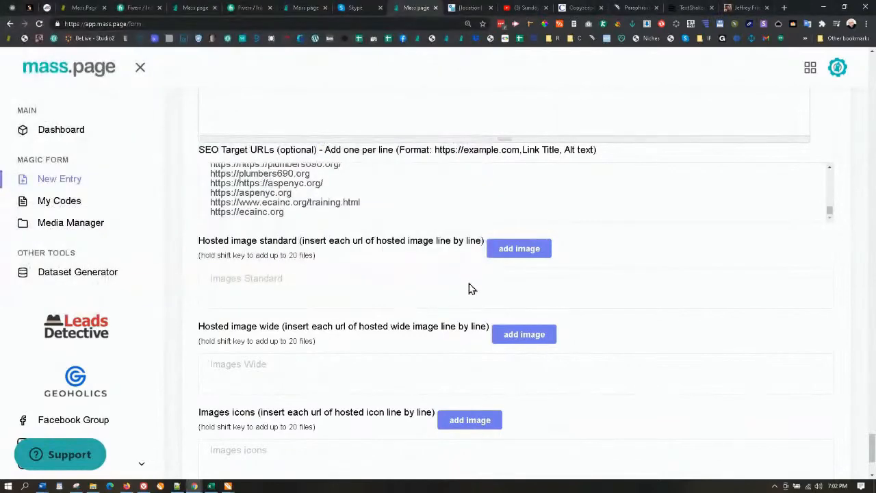
pyautogui.click(481, 76)
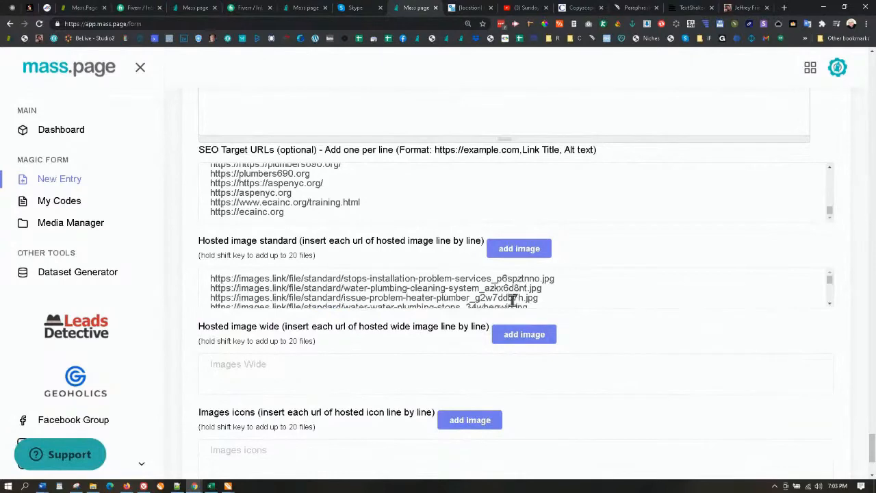
# Look up the water-plumbing-cleaning-system standard image URL in Jeffrey's Image Metadata Viewer and review its basic information and IPTC data.
pyautogui.moveTo(545, 291); pyautogui.dragTo(213, 288)
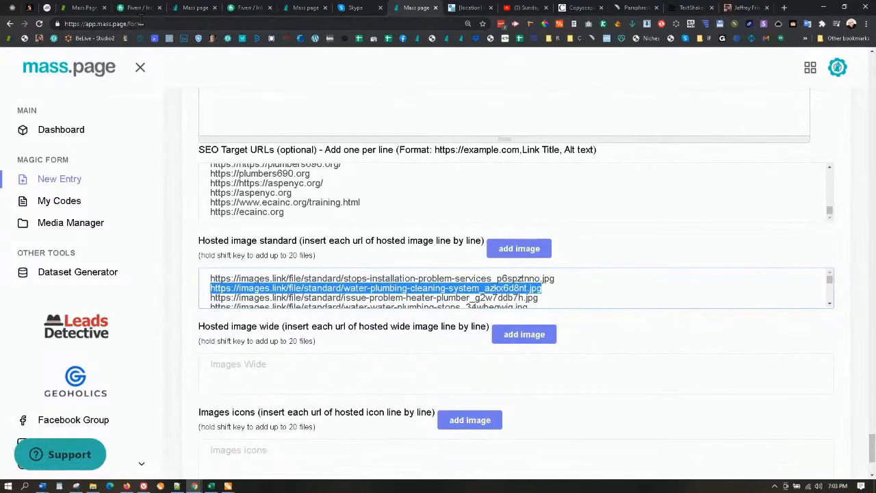
pyautogui.click(727, 8)
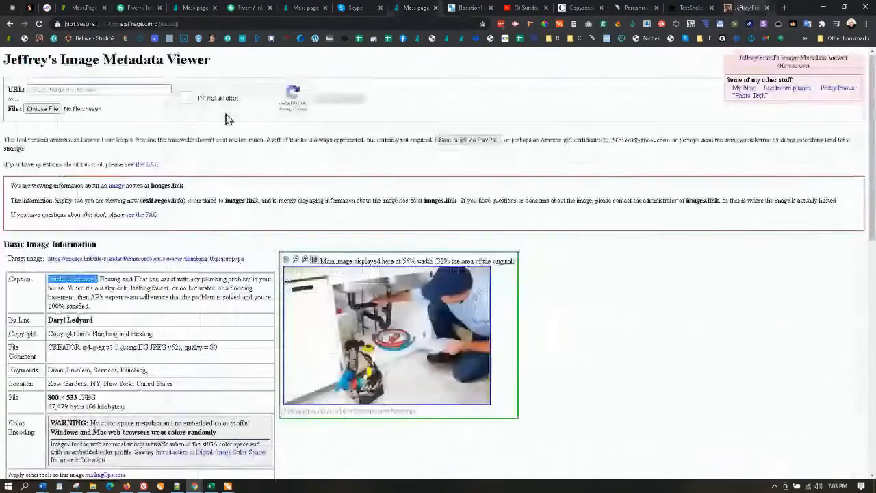
pyautogui.click(110, 90)
pyautogui.write('https://images.link/file/standard/water-plumbing-cleaning-system_azkx6d8nt.jpg')
pyautogui.click(185, 97)
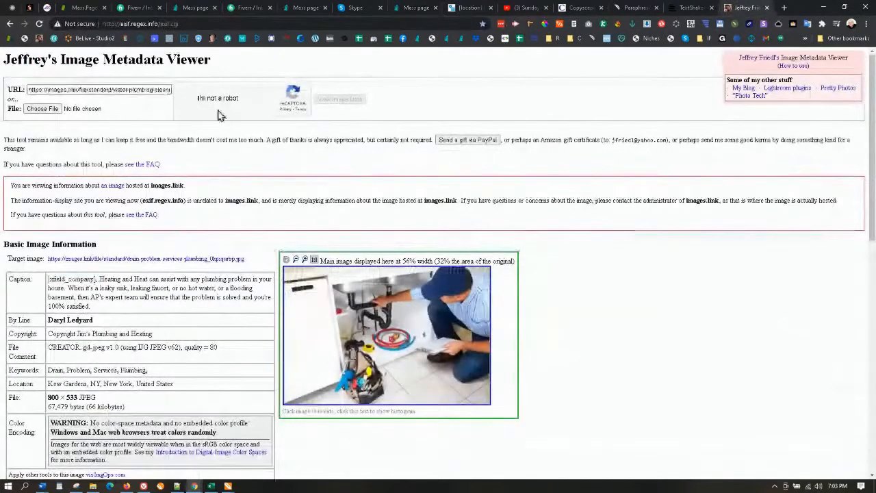
pyautogui.click(321, 103)
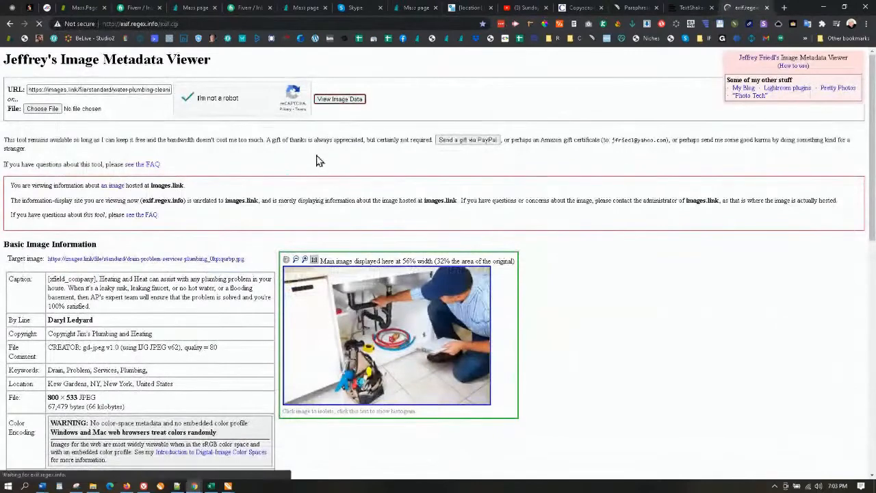
pyautogui.scroll(-1, 172, 309)
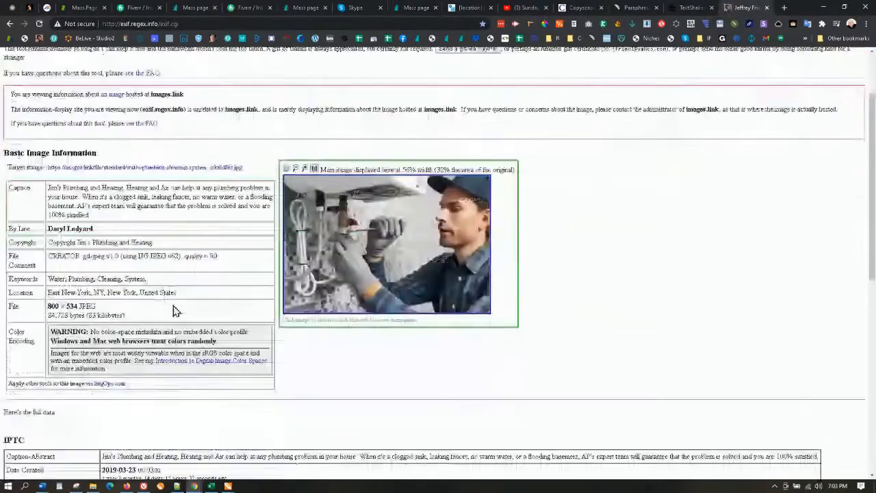
pyautogui.scroll(-2, 186, 318)
pyautogui.scroll(-1, 185, 323)
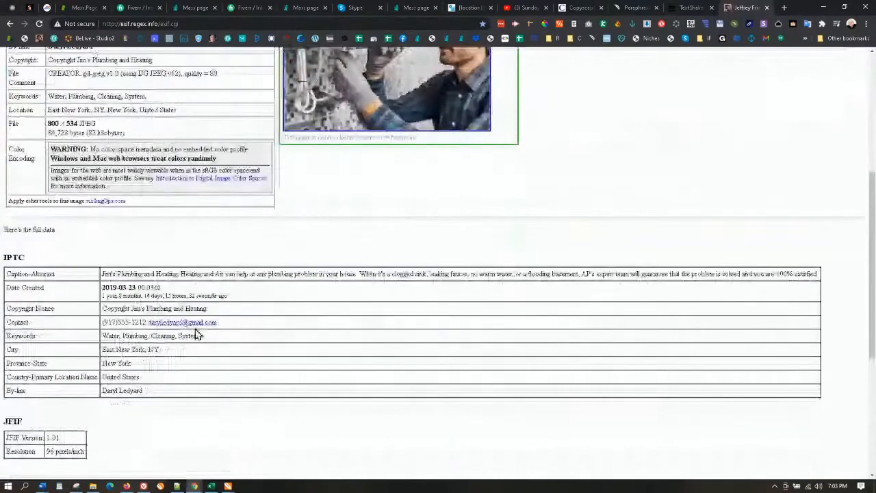
pyautogui.scroll(5, 251, 316)
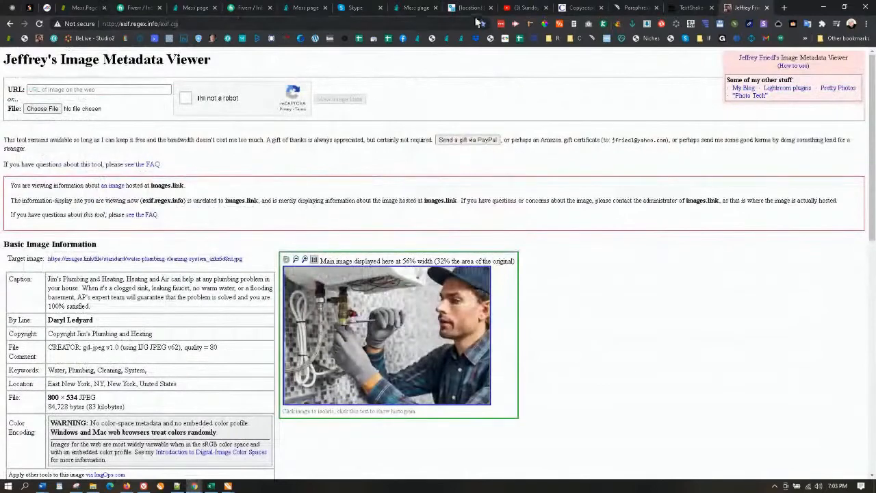
# Return to the mass.page form and choose laptop large files (1), (5), (6), (8), (10).jpg and laptop-large-files.jpg for the hosted wide images.
pyautogui.click(410, 9)
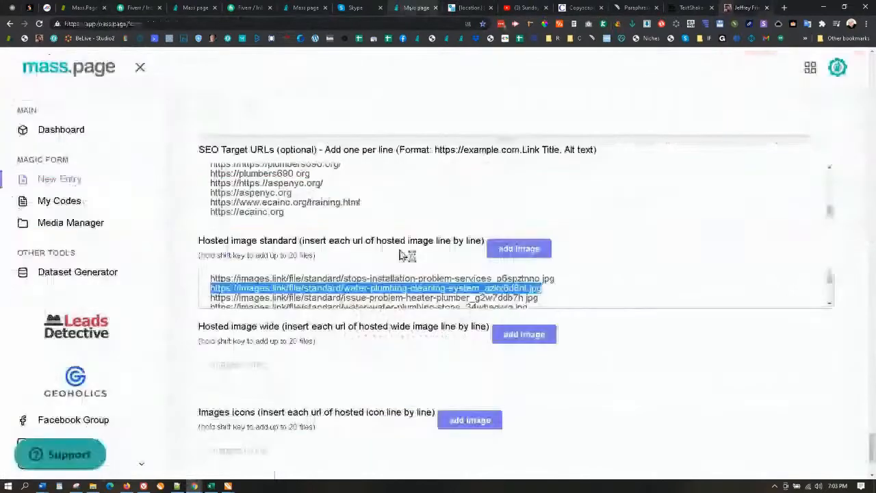
pyautogui.scroll(-1, 410, 274)
pyautogui.scroll(-1, 410, 273)
pyautogui.click(518, 248)
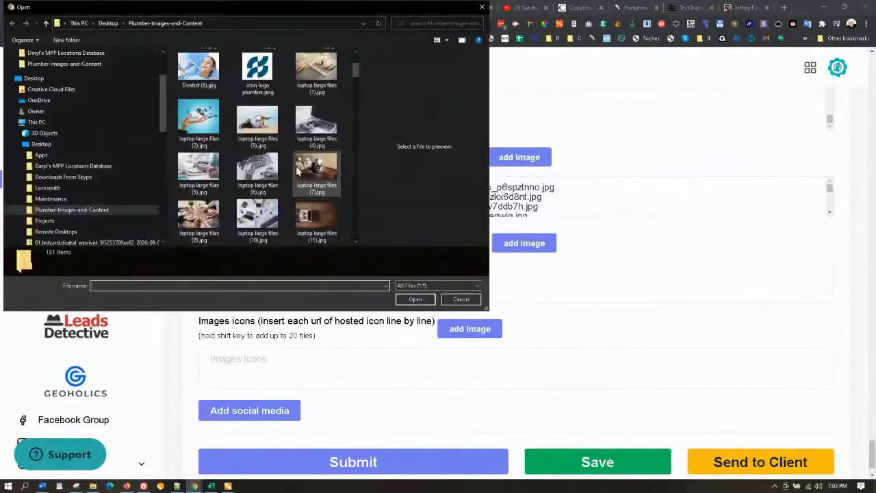
pyautogui.click(311, 155)
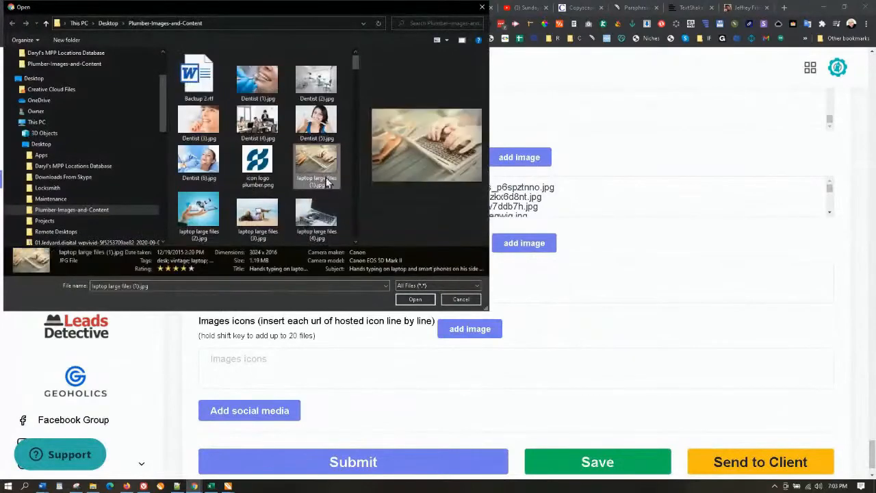
pyautogui.keyDown('ctrl'); pyautogui.click(318, 217); pyautogui.keyUp('ctrl')
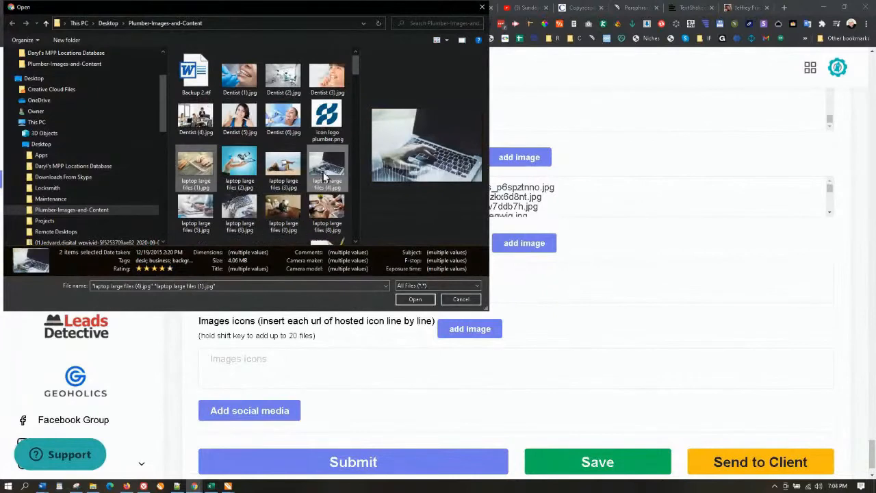
pyautogui.keyDown('ctrl'); pyautogui.click(324, 177); pyautogui.keyUp('ctrl')
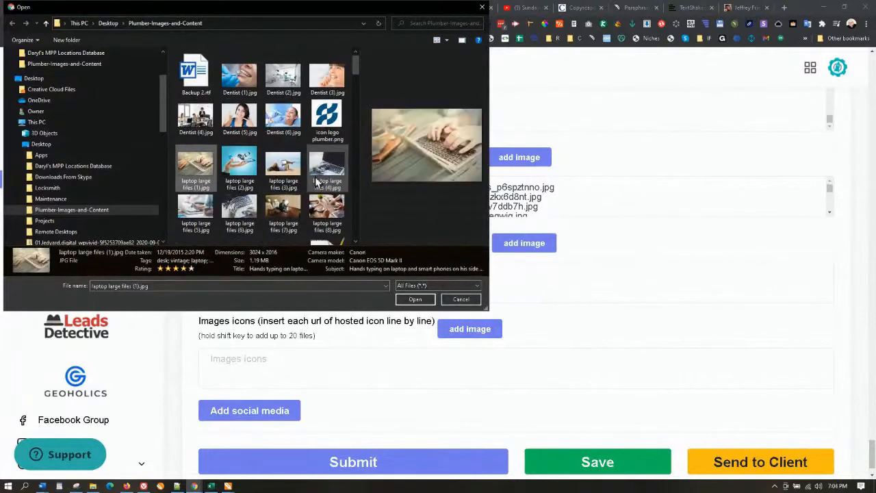
pyautogui.keyDown('ctrl'); pyautogui.click(232, 216); pyautogui.keyUp('ctrl')
pyautogui.keyDown('ctrl'); pyautogui.click(196, 212); pyautogui.keyUp('ctrl')
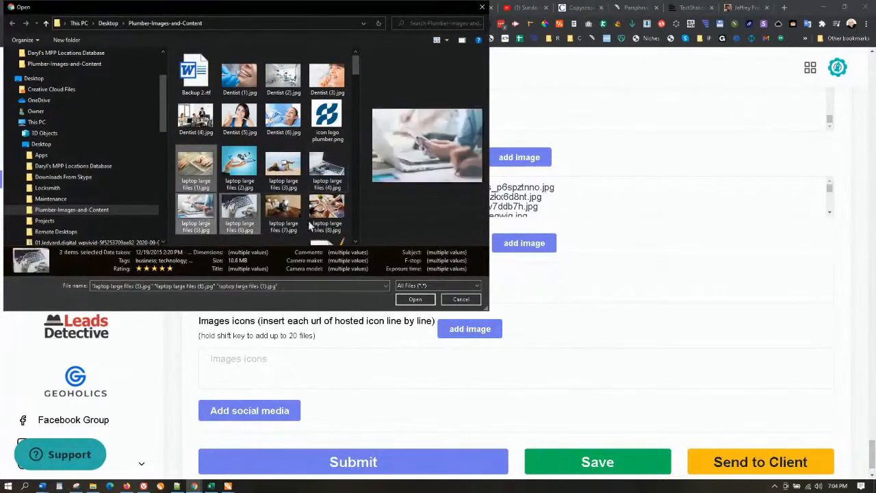
pyautogui.keyDown('ctrl'); pyautogui.click(330, 216); pyautogui.keyUp('ctrl')
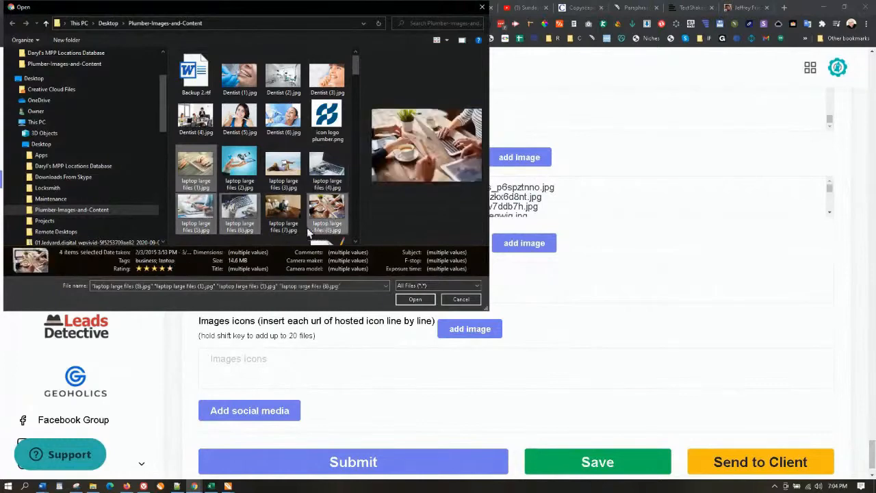
pyautogui.scroll(-2, 301, 220)
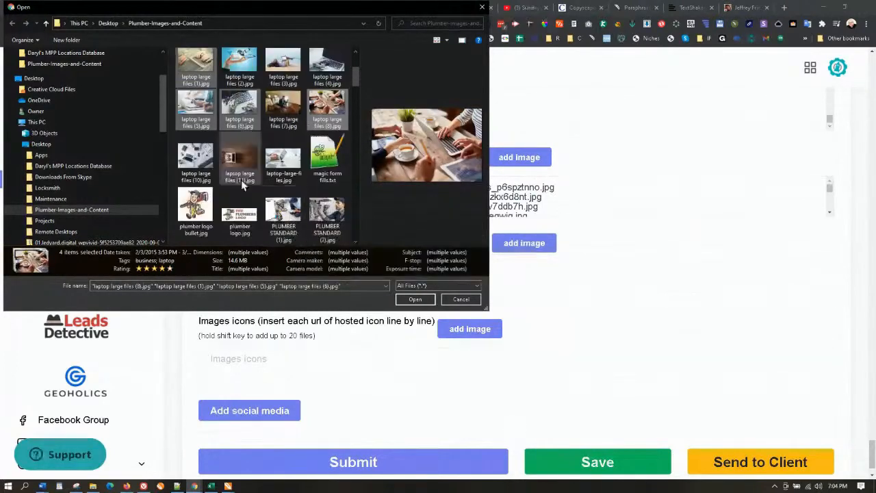
pyautogui.keyDown('ctrl'); pyautogui.click(196, 160); pyautogui.keyUp('ctrl')
pyautogui.keyDown('ctrl'); pyautogui.click(287, 164); pyautogui.keyUp('ctrl')
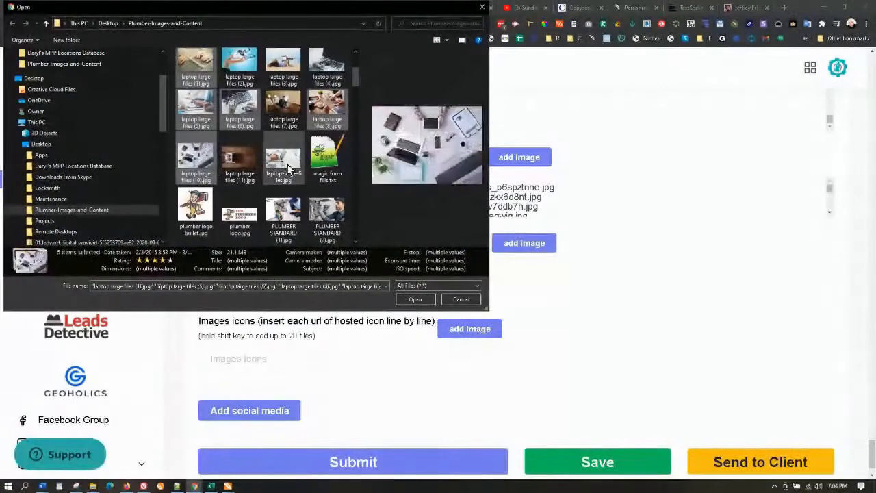
# Extend the file selection with plumbers-wide (13).jpg, (15).jpg, (16).jpg and (17).jpg.
pyautogui.scroll(-4, 335, 219)
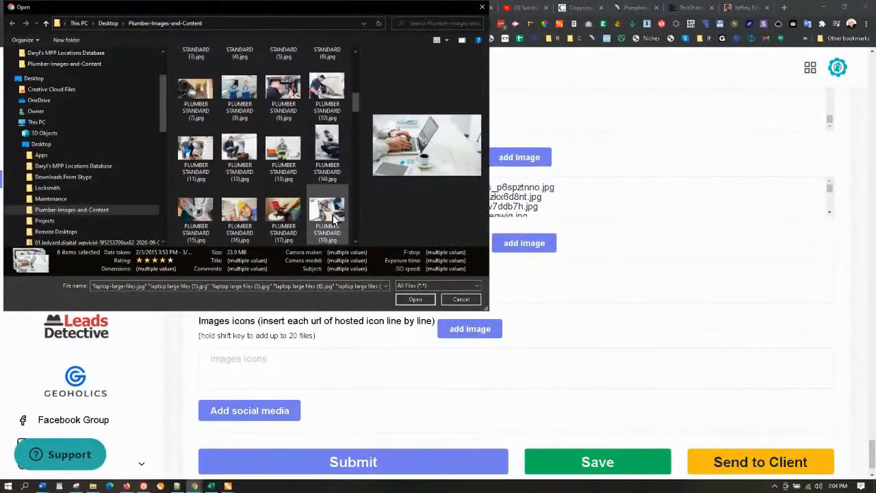
pyautogui.scroll(-4, 331, 218)
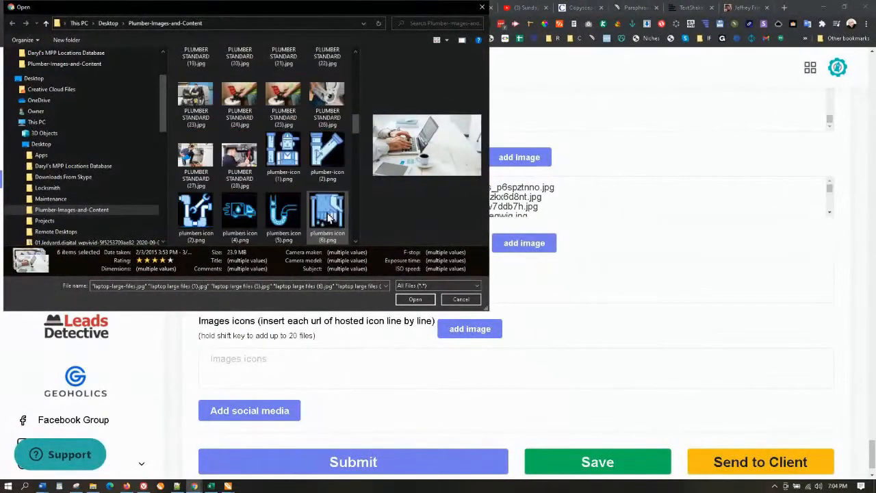
pyautogui.scroll(-6, 329, 218)
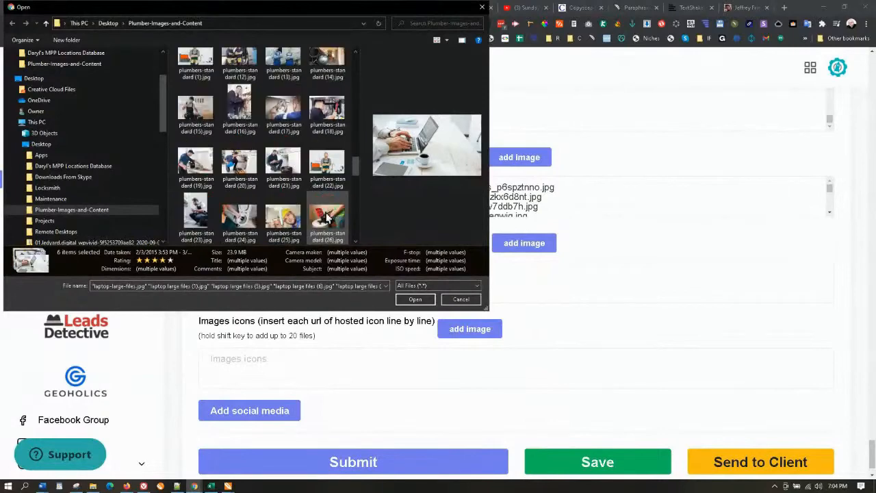
pyautogui.scroll(-4, 327, 218)
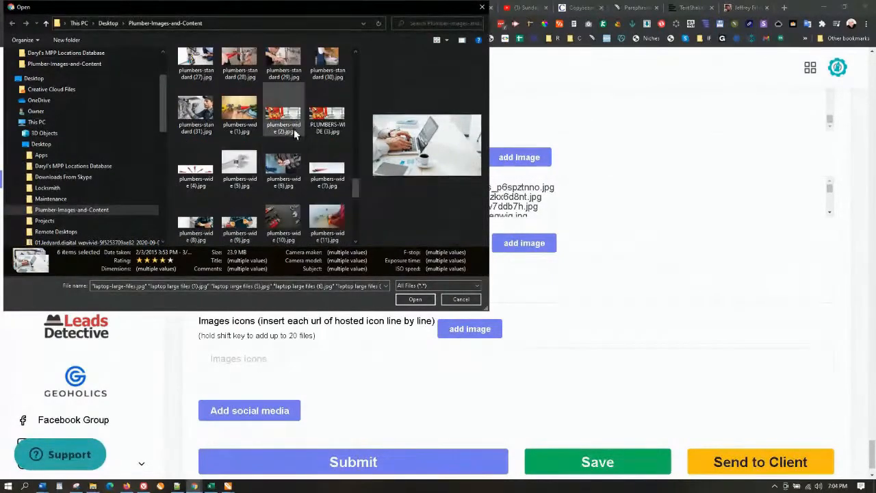
pyautogui.scroll(-2, 288, 192)
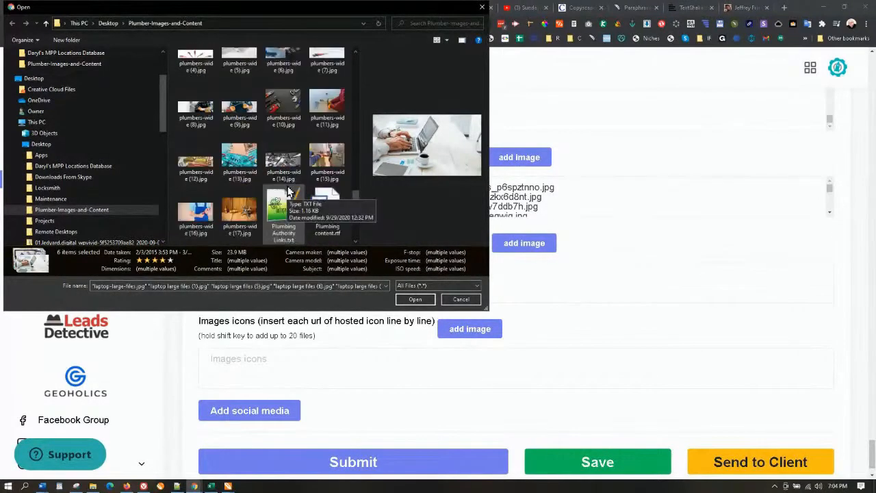
pyautogui.keyDown('ctrl'); pyautogui.click(239, 158); pyautogui.keyUp('ctrl')
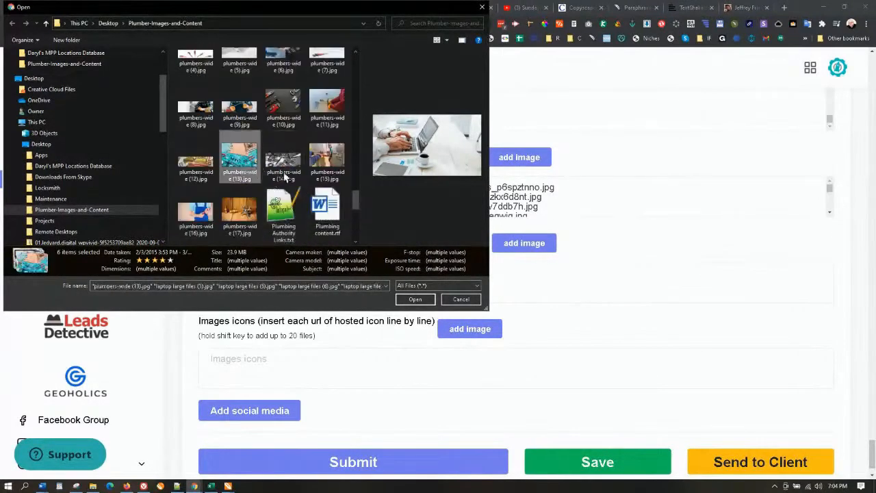
pyautogui.keyDown('ctrl'); pyautogui.click(326, 163); pyautogui.keyUp('ctrl')
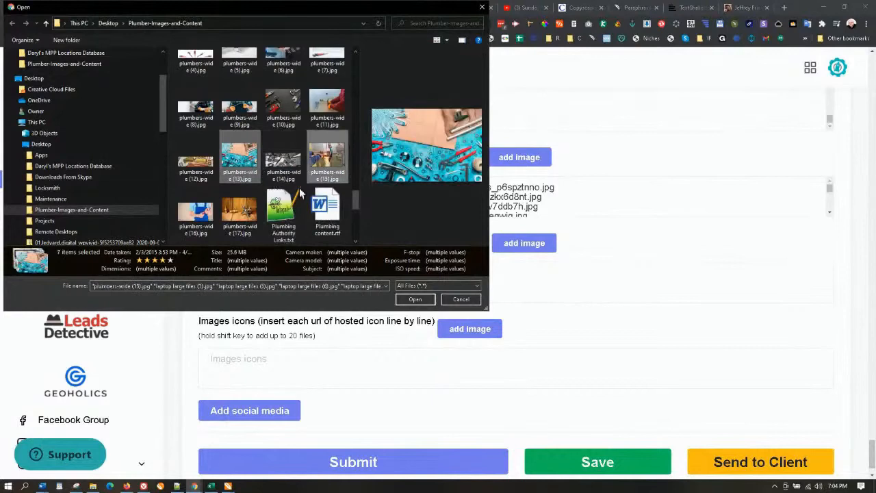
pyautogui.keyDown('ctrl'); pyautogui.click(249, 214); pyautogui.keyUp('ctrl')
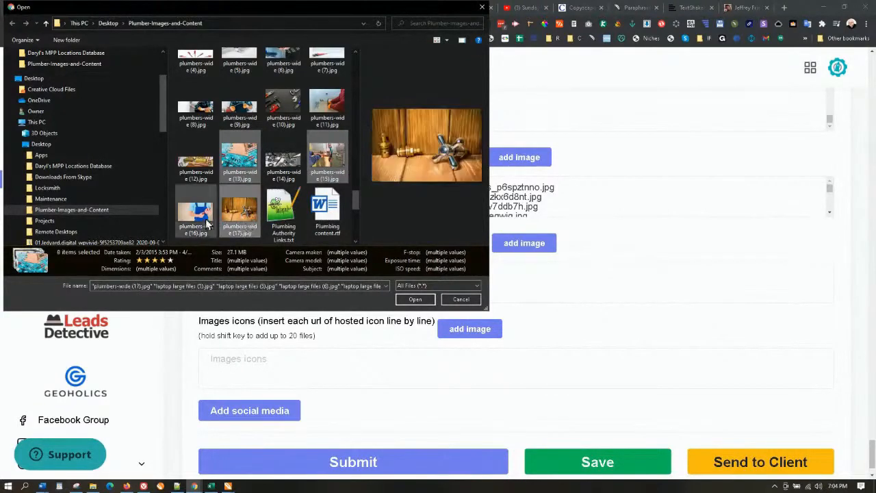
pyautogui.keyDown('ctrl'); pyautogui.click(205, 222); pyautogui.keyUp('ctrl')
# Upload the selected laptop and plumber files as hosted wide images and accept adding them.
pyautogui.scroll(-4, 260, 199)
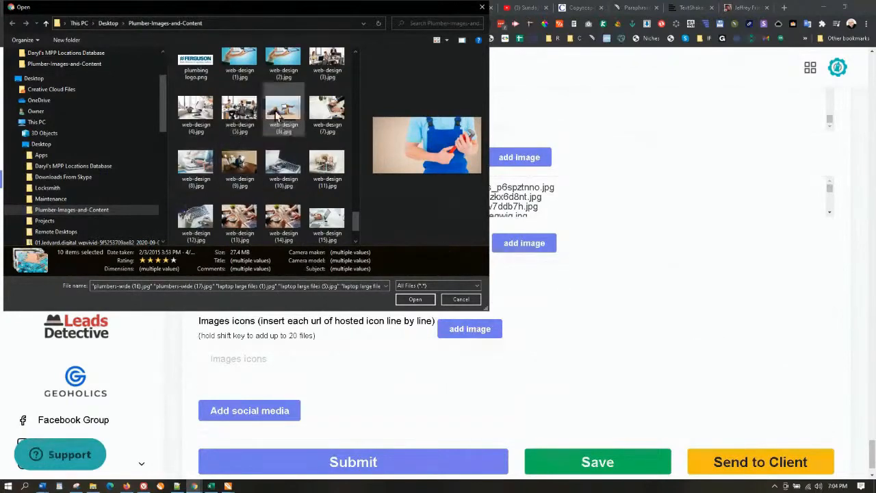
pyautogui.scroll(-1, 318, 173)
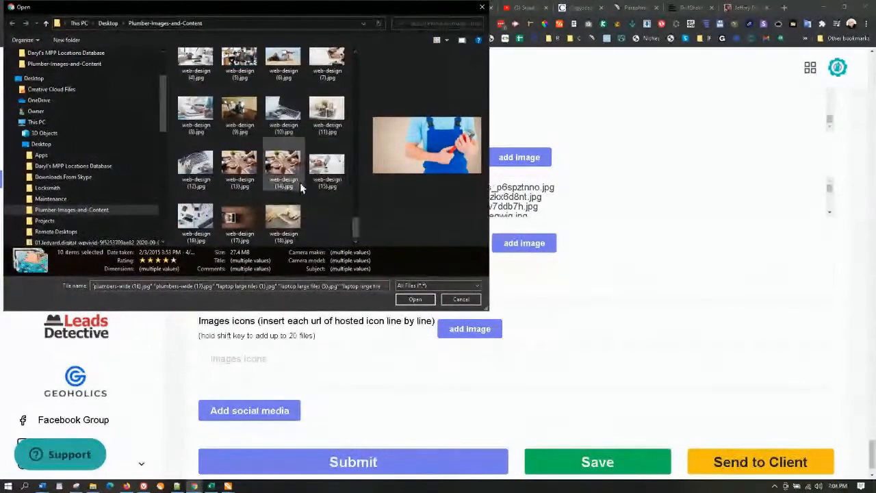
pyautogui.click(415, 299)
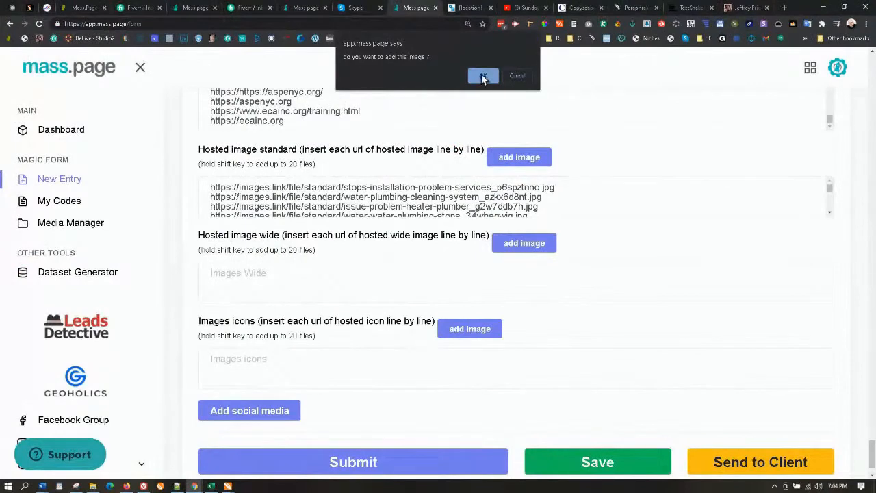
pyautogui.click(483, 76)
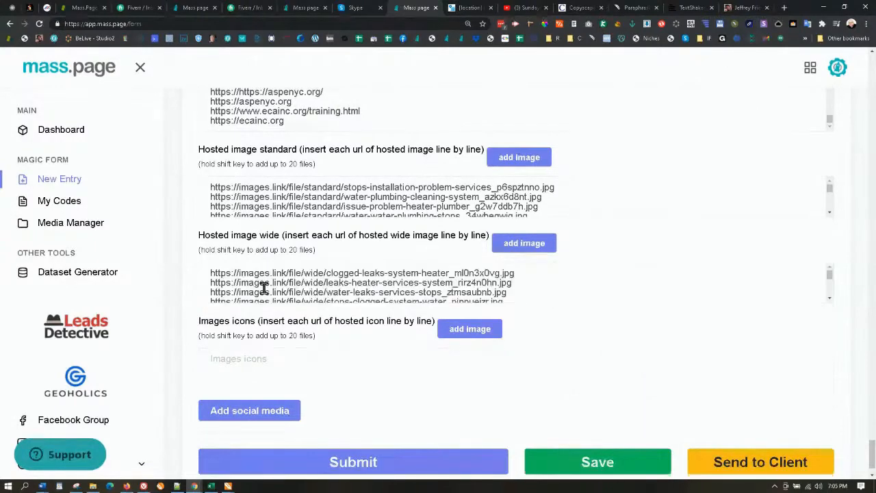
# Copy the water-leaks-services-stops URL from the hosted wide images and try to look it up in Jeffrey's Image Metadata Viewer.
pyautogui.moveTo(517, 289); pyautogui.dragTo(210, 279)
pyautogui.hotkey('ctrl', 'c')
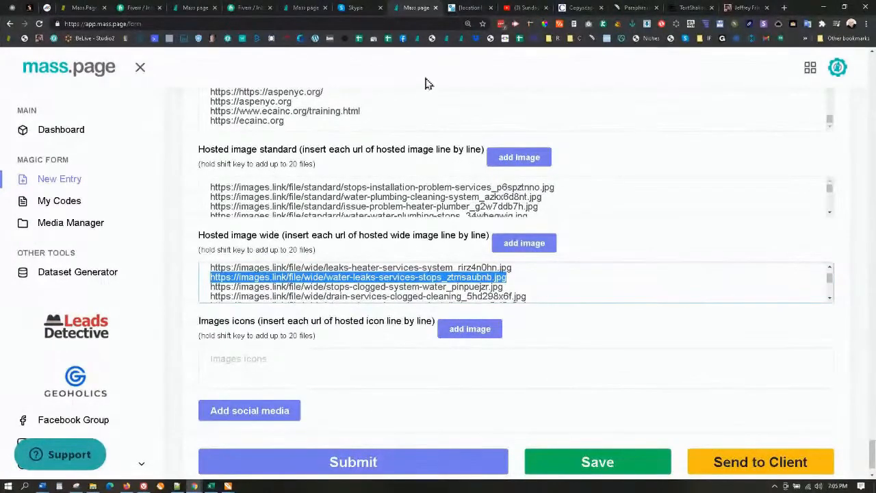
pyautogui.click(753, 8)
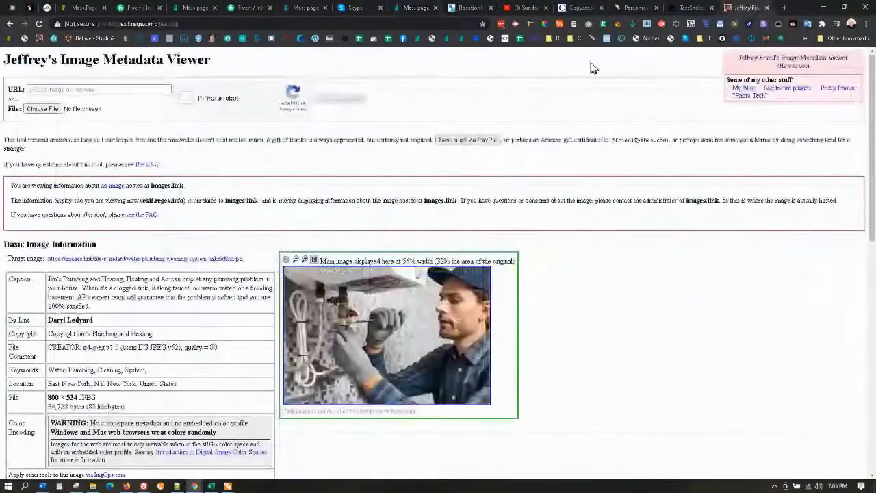
pyautogui.click(123, 91)
pyautogui.hotkey('ctrl', 'v')
pyautogui.click(185, 100)
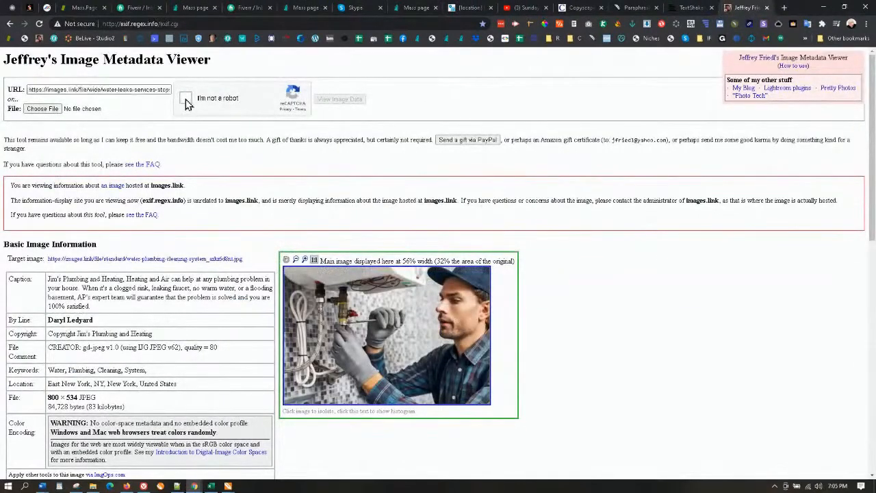
pyautogui.click(335, 100)
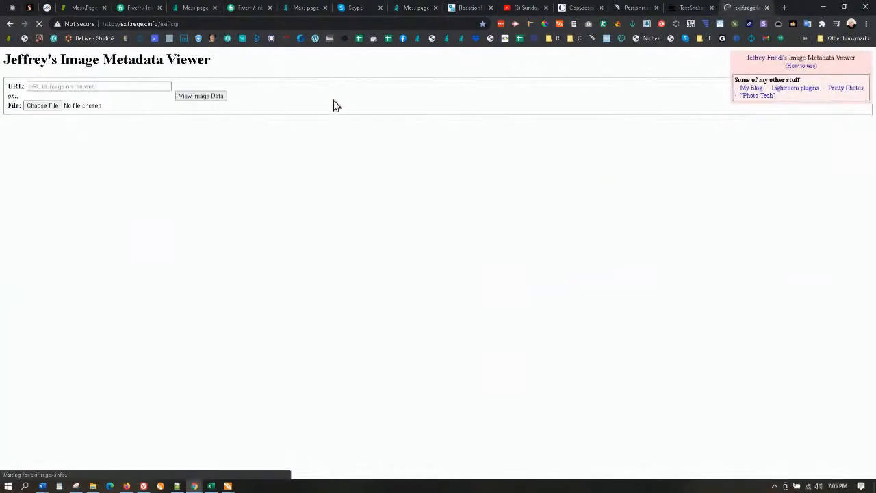
# Look up the water-leaks-services-stops wide image URL again to view its metadata.
pyautogui.click(117, 89)
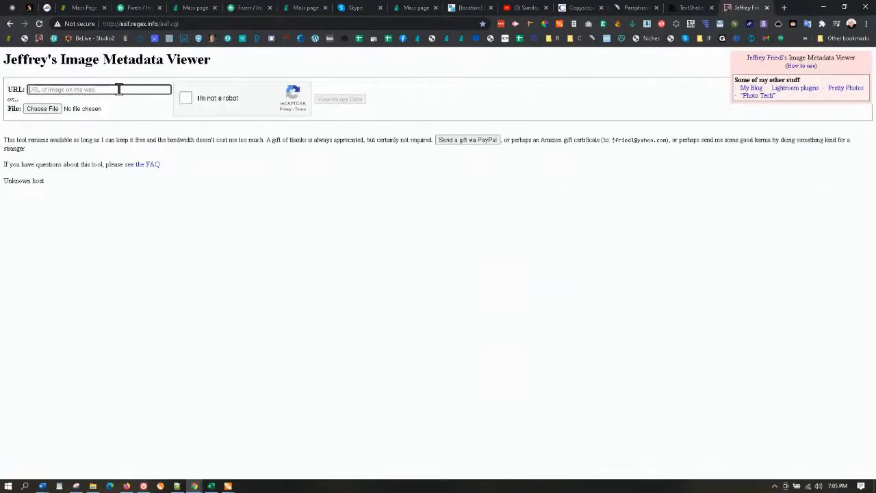
pyautogui.hotkey('ctrl', 'v')
pyautogui.click(183, 98)
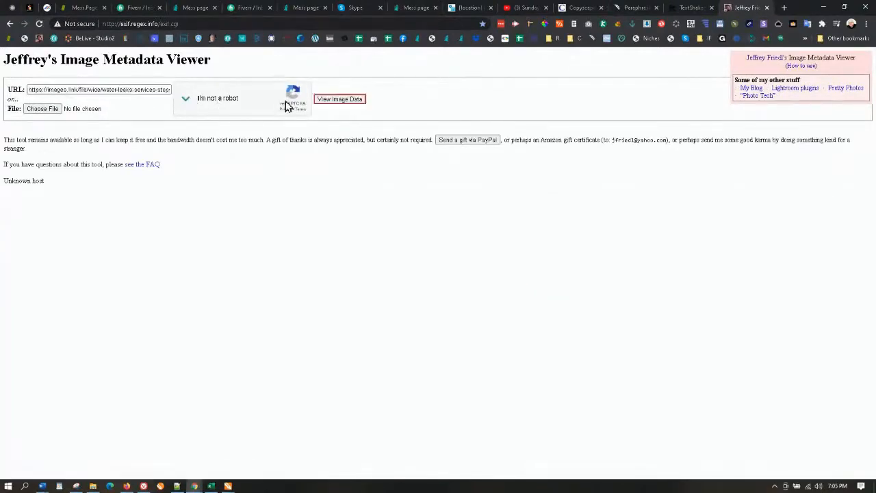
pyautogui.click(338, 100)
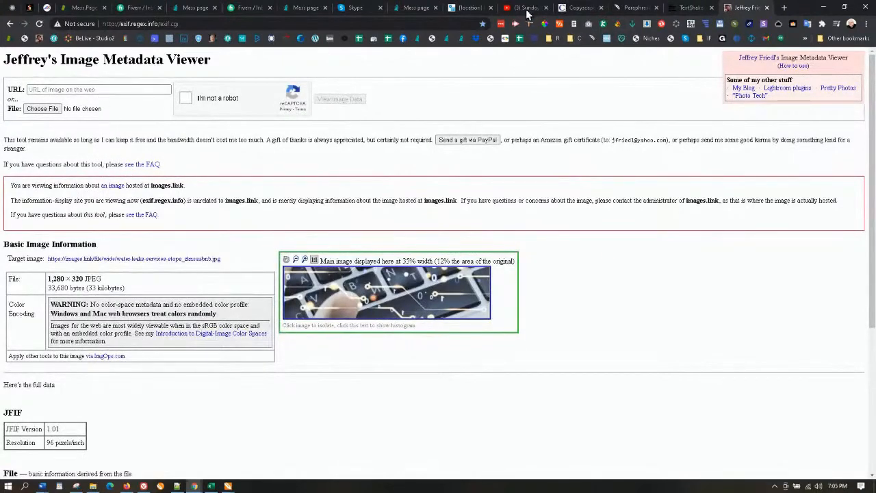
# Copy the last hosted wide image URL, heater-system-stops-stops_ehknf2x13.jpg, from the new entry form.
pyautogui.click(306, 9)
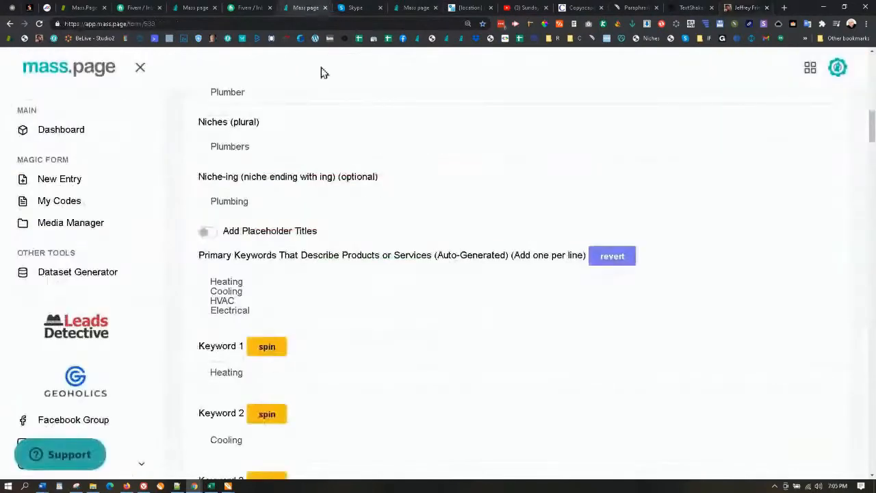
pyautogui.click(421, 8)
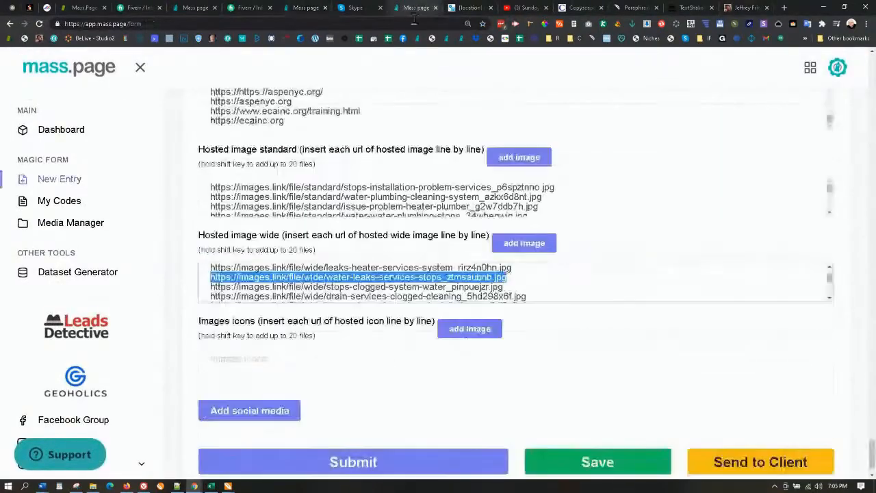
pyautogui.scroll(-3, 524, 277)
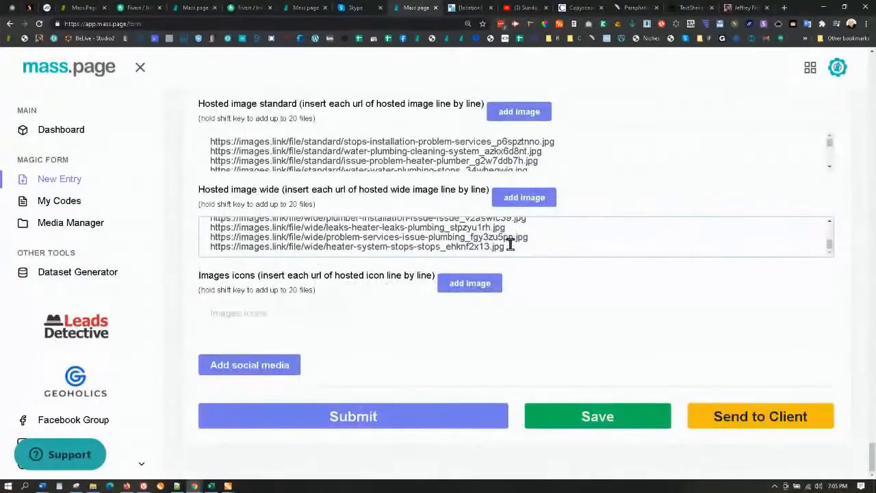
pyautogui.moveTo(504, 246); pyautogui.dragTo(191, 249)
pyautogui.hotkey('ctrl', 'c')
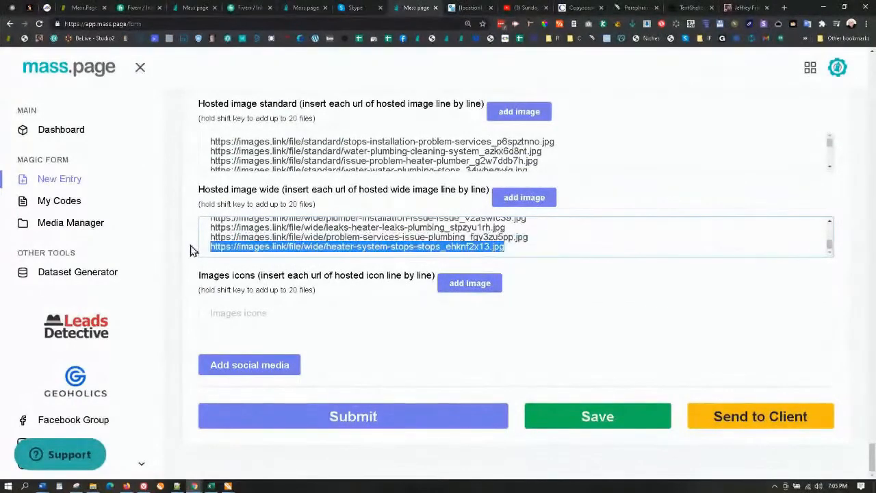
# Look up the copied heater-system-stops-stops URL in Jeffrey's Image Metadata Viewer and review its basic information and IPTC data.
pyautogui.click(744, 8)
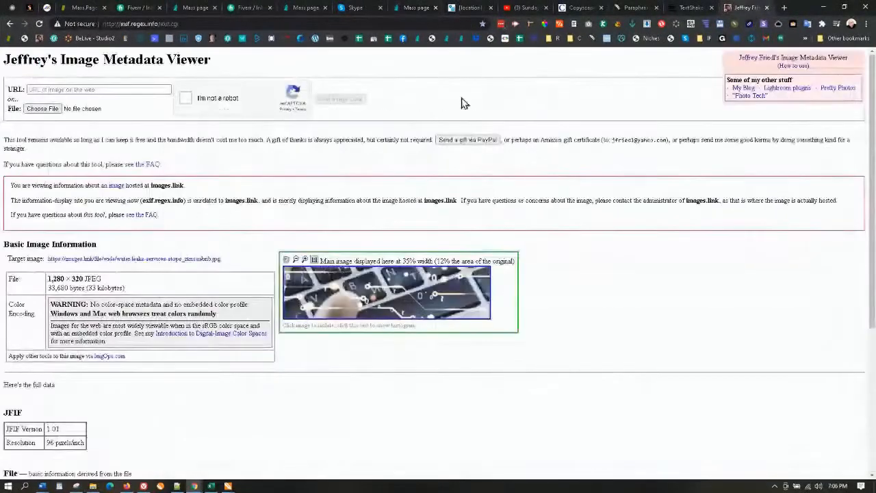
pyautogui.tripleClick(145, 89)
pyautogui.hotkey('ctrl', 'v')
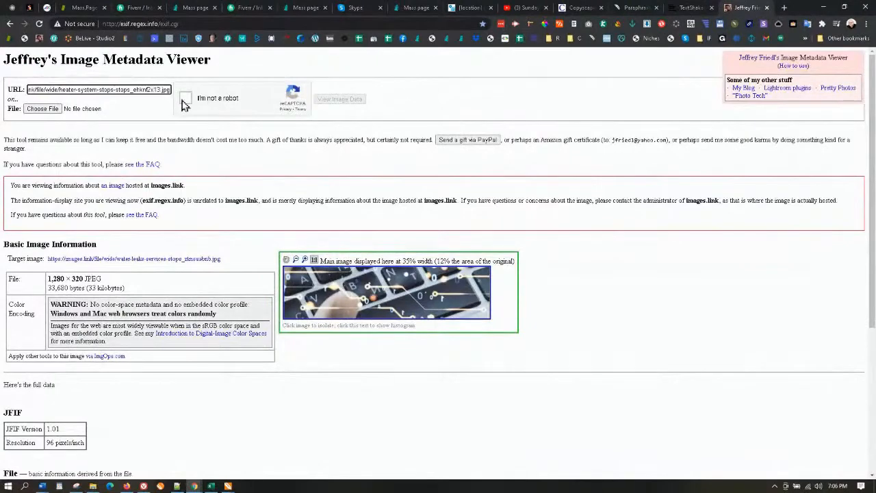
pyautogui.click(185, 98)
pyautogui.click(335, 100)
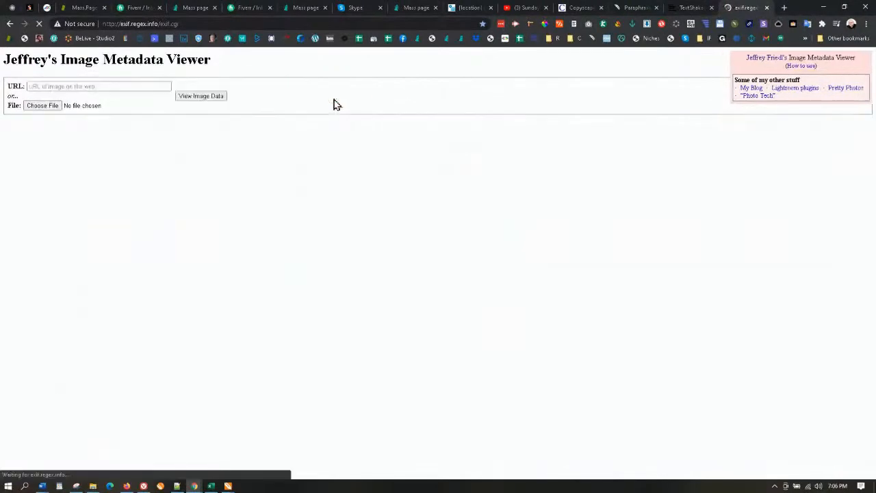
pyautogui.scroll(-1, 258, 283)
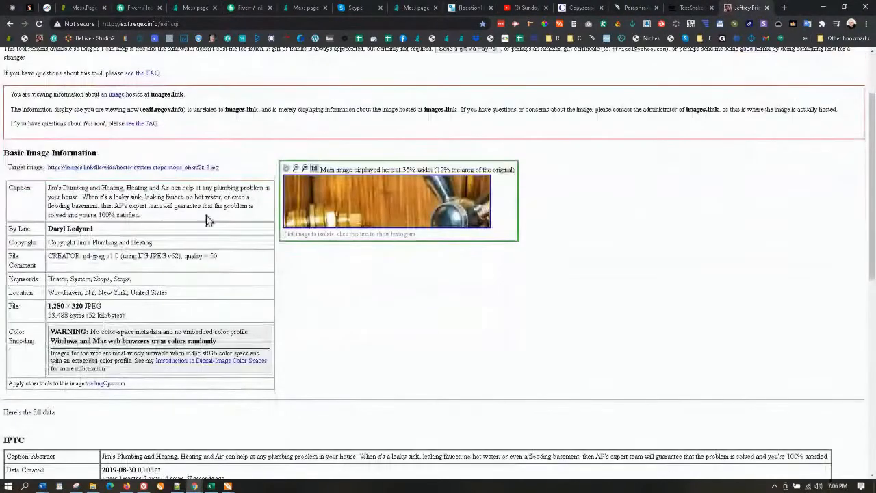
pyautogui.scroll(-1, 203, 205)
pyautogui.scroll(-2, 147, 205)
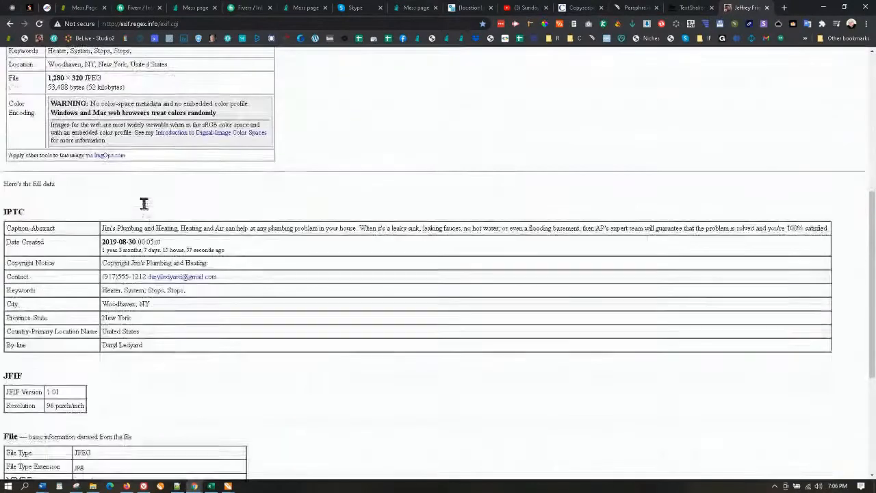
pyautogui.scroll(3, 149, 203)
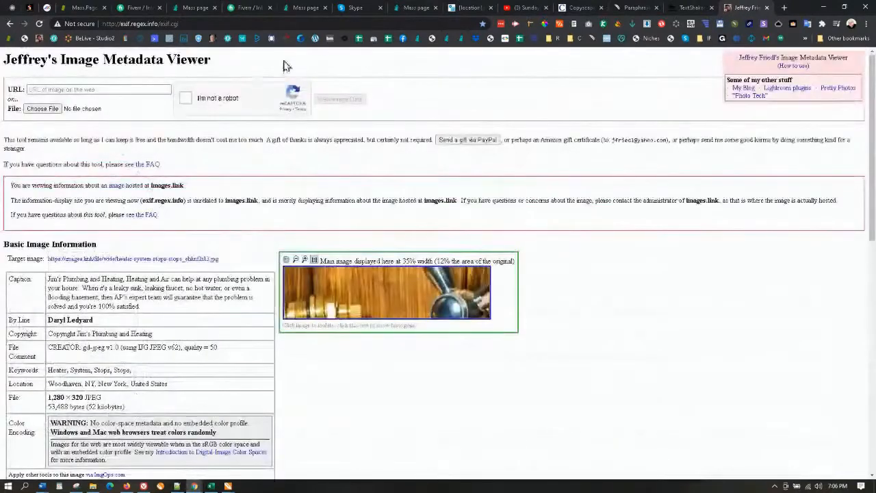
# For the mass.page entry's icon images, select the files from plumber-icon (1).png through plumbers icon (21).png in the Plumber-Images-and-Content folder.
pyautogui.click(415, 9)
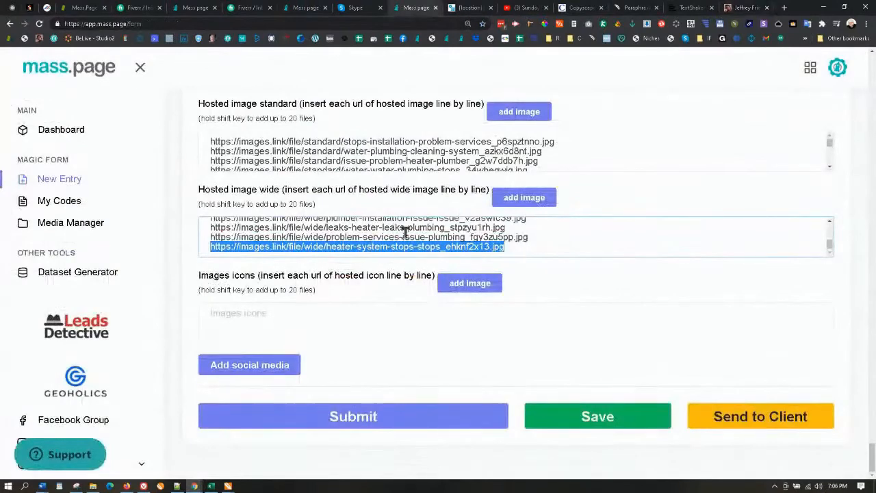
pyautogui.click(460, 291)
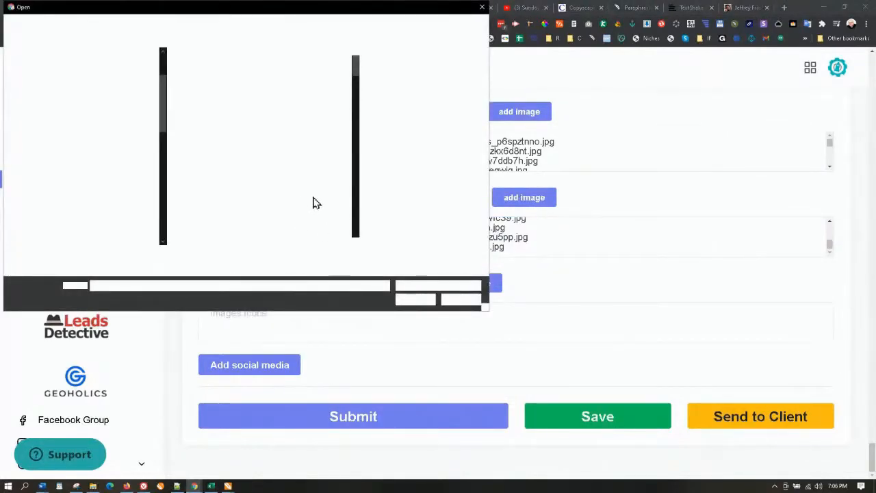
pyautogui.scroll(-10, 311, 182)
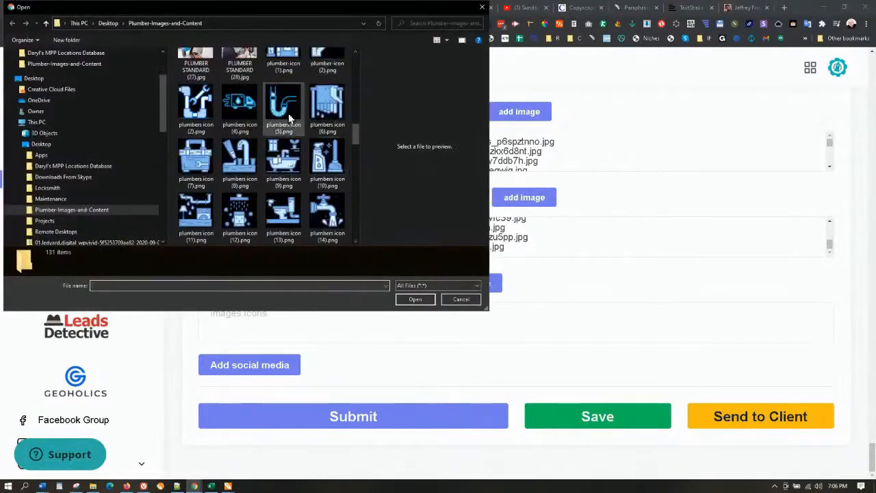
pyautogui.scroll(2, 289, 118)
pyautogui.click(288, 119)
pyautogui.scroll(-3, 311, 218)
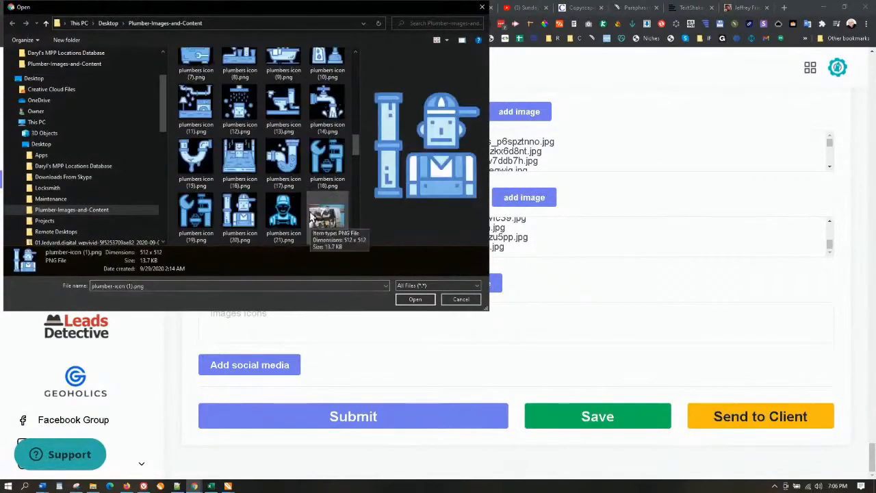
pyautogui.scroll(-1, 294, 206)
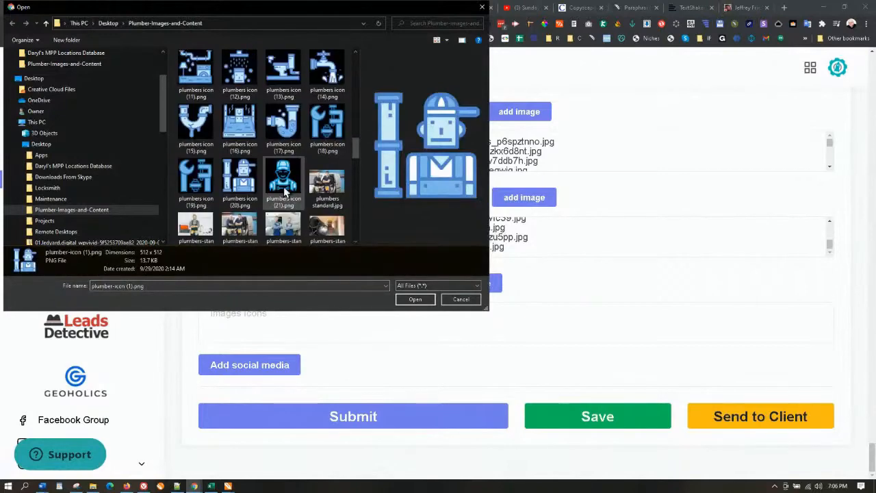
pyautogui.keyDown('shift'); pyautogui.click(286, 182); pyautogui.keyUp('shift')
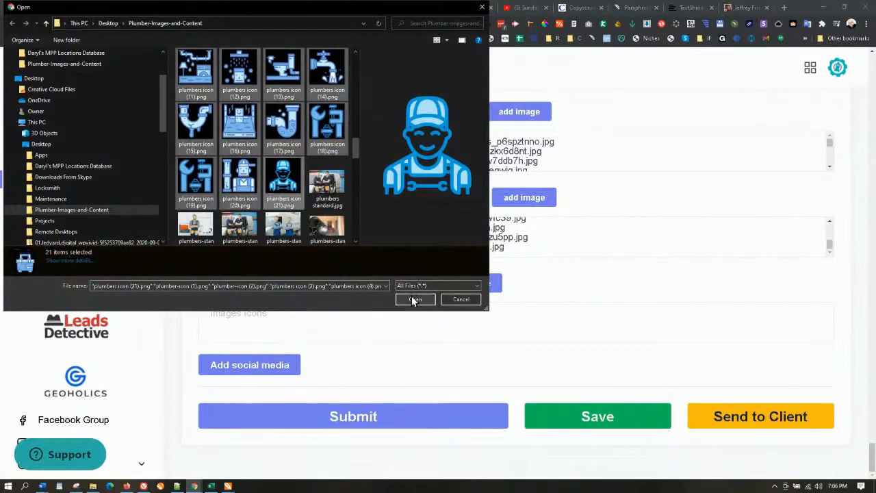
# Upload the selected icon files, accepting both adding them and converting them to JPG.
pyautogui.click(414, 299)
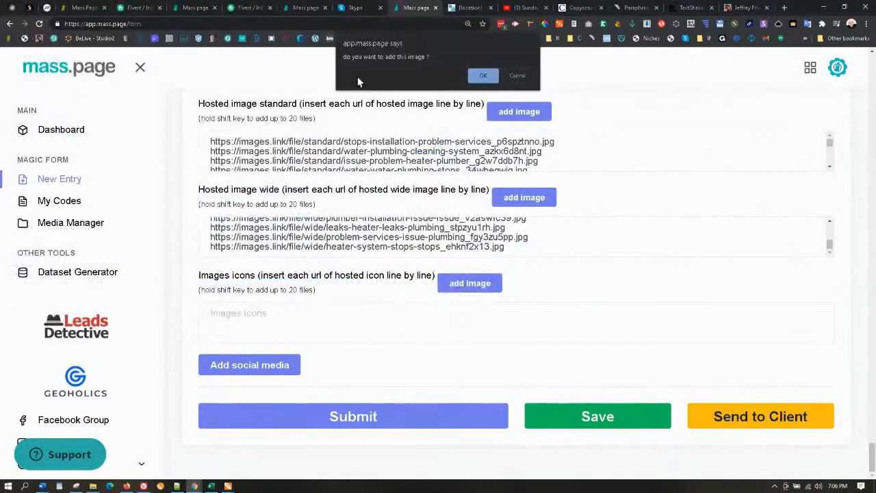
pyautogui.click(482, 77)
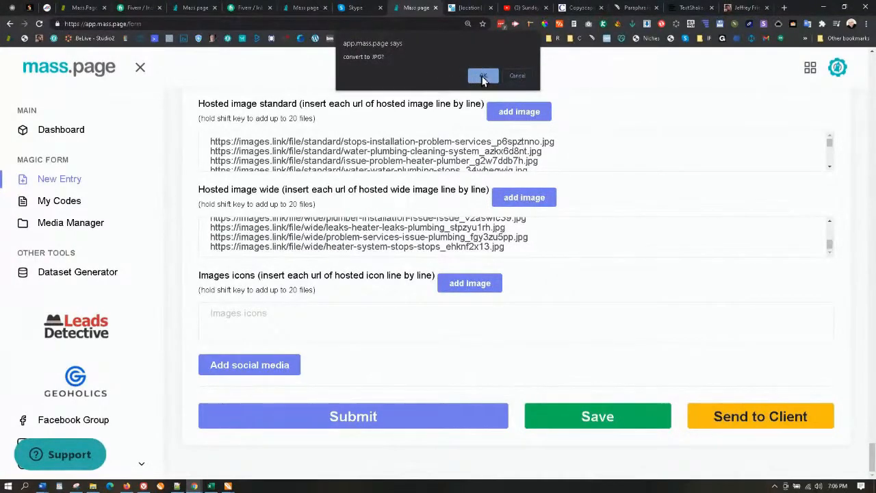
pyautogui.click(483, 77)
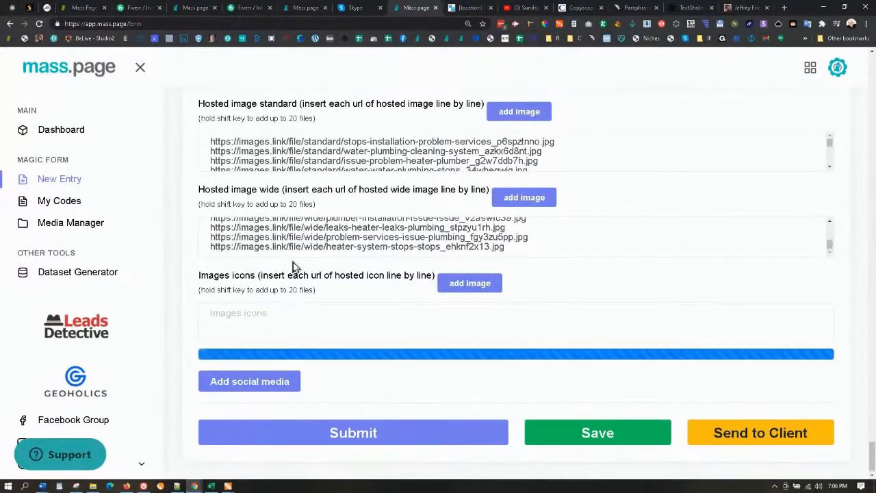
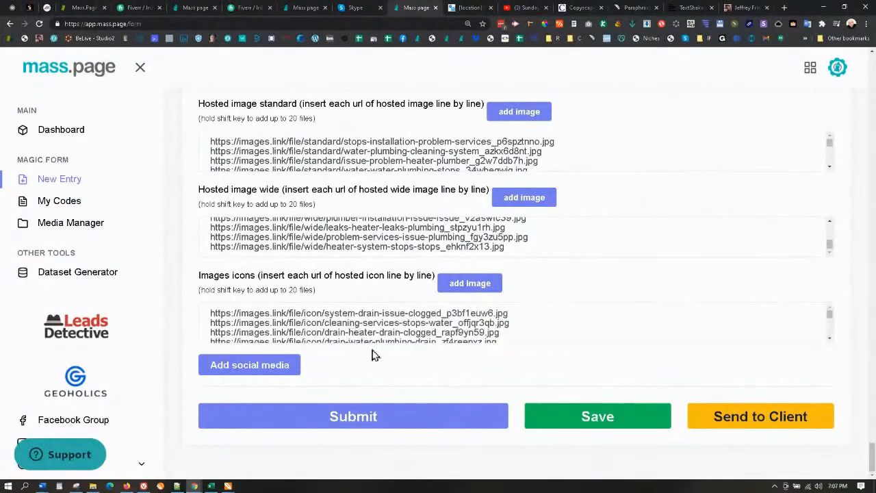
# Copy the drain-heater-drain-clogged_rapf9yn59.jpg icon URL and try to look it up in Jeffrey's Image Metadata Viewer.
pyautogui.moveTo(501, 332); pyautogui.dragTo(204, 331)
pyautogui.hotkey('ctrl', 'c')
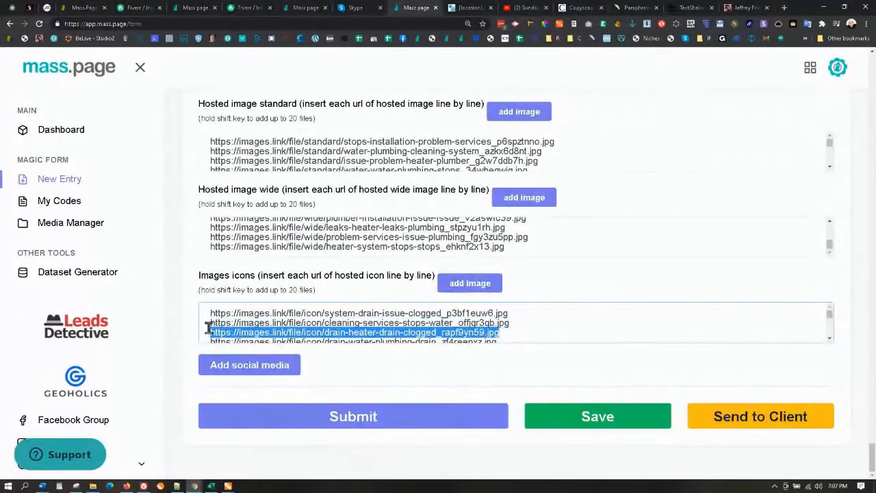
pyautogui.click(743, 9)
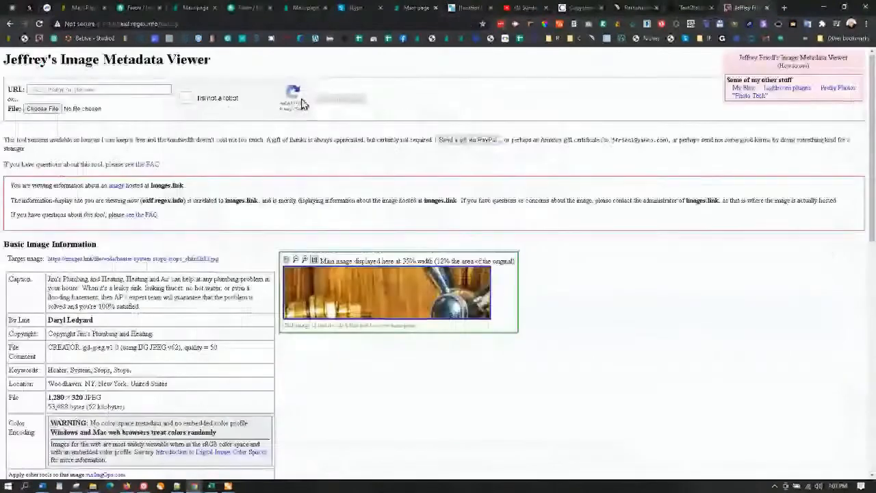
pyautogui.click(133, 89)
pyautogui.hotkey('ctrl', 'v')
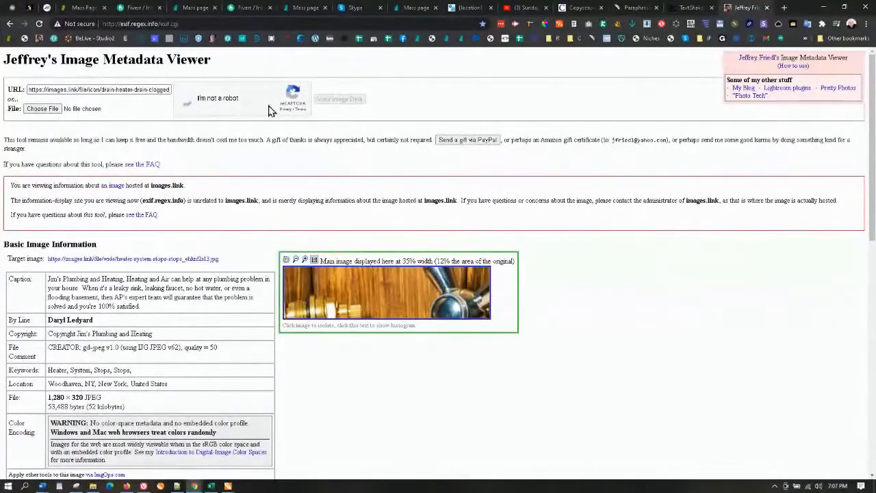
pyautogui.click(328, 101)
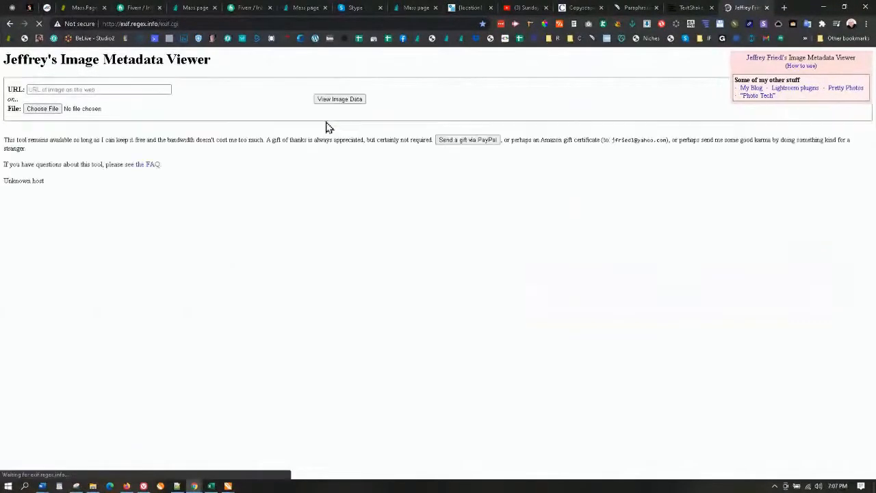
# Look up the drain-heater-drain-clogged icon URL again to view its metadata.
pyautogui.click(89, 87)
pyautogui.write('https://images.link/file/icon/drain-nester-drain-clogged_rsof9yn59.jpg')
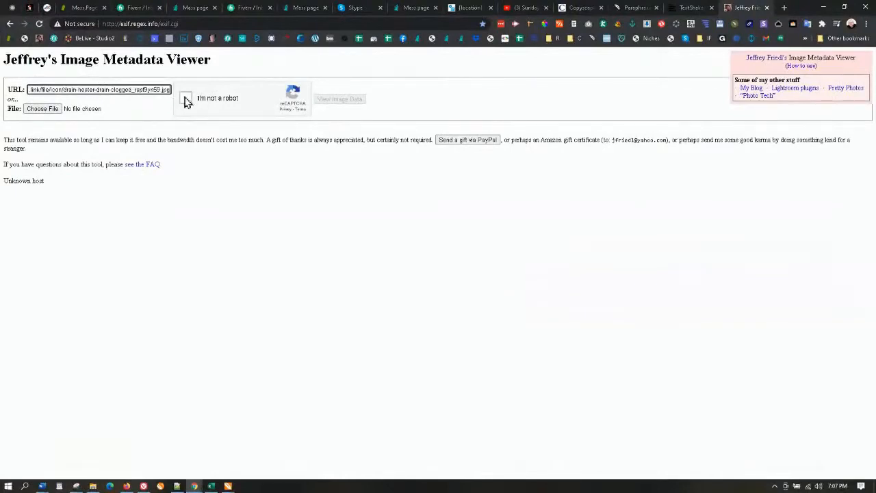
pyautogui.click(186, 100)
pyautogui.click(332, 99)
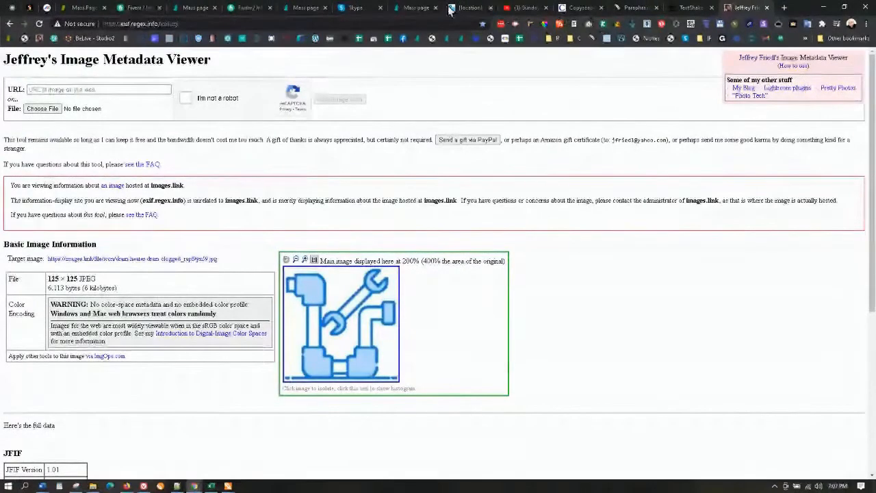
# Copy the first icon URL, system-drain-issue-clogged_p3bf1euw6.jpg, from the mass.page form and look it up in Jeffrey's Image Metadata Viewer.
pyautogui.click(419, 9)
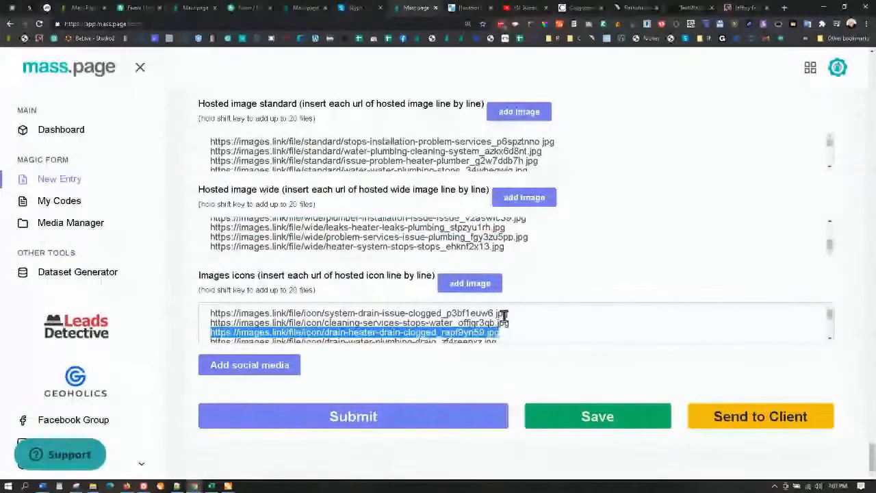
pyautogui.moveTo(514, 312); pyautogui.dragTo(210, 312)
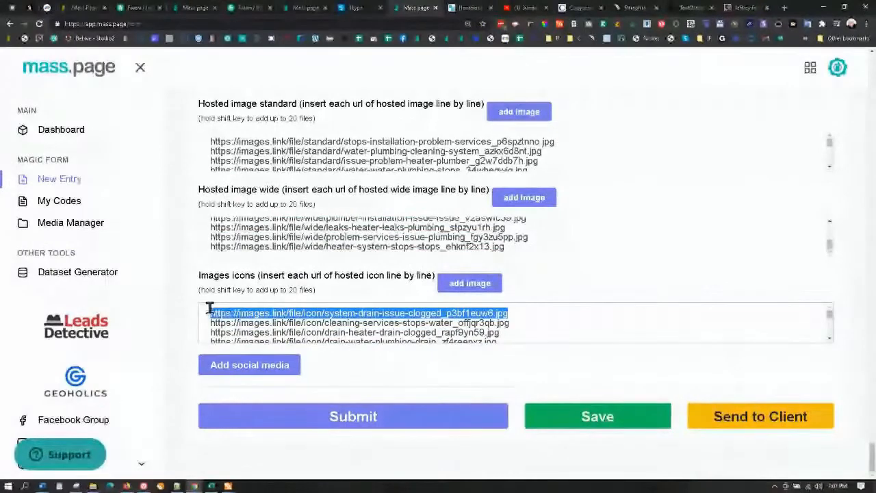
pyautogui.click(749, 8)
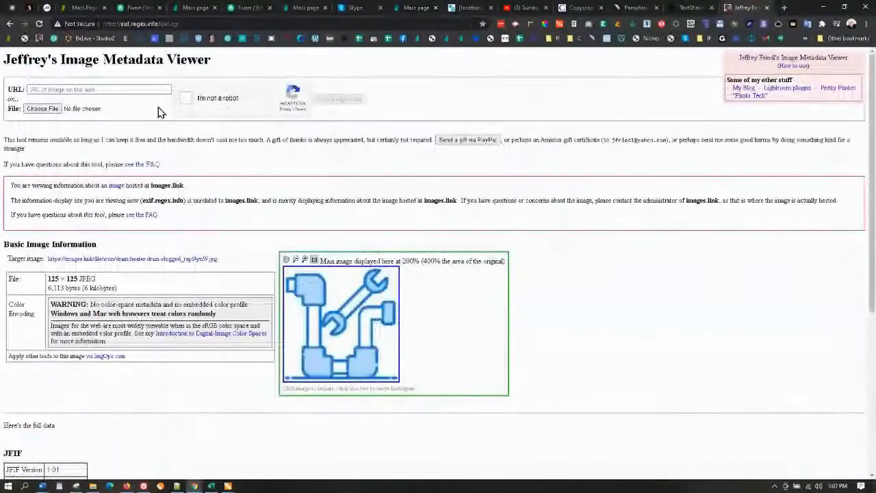
pyautogui.click(137, 90)
pyautogui.hotkey('ctrl', 'v')
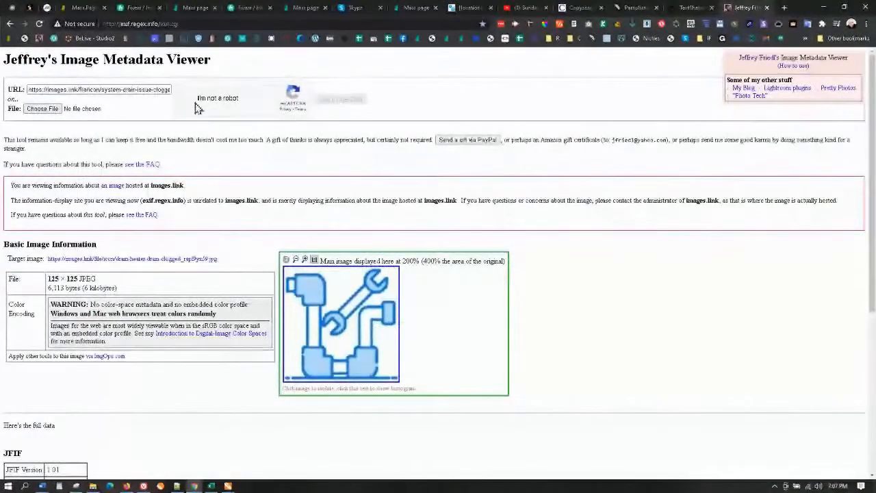
pyautogui.click(186, 99)
pyautogui.click(334, 100)
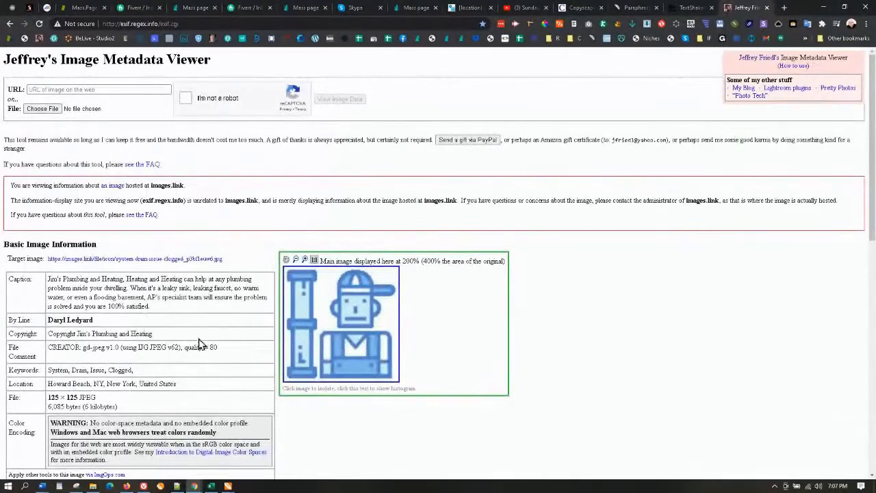
# Examine the location and the IPTC keywords in the system-drain-issue-clogged icon's metadata.
pyautogui.scroll(-2, 199, 343)
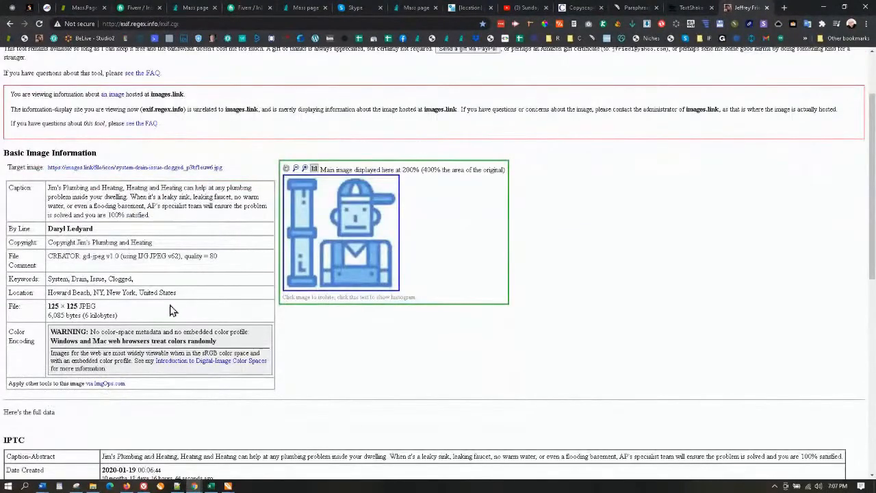
pyautogui.moveTo(88, 292); pyautogui.dragTo(39, 302)
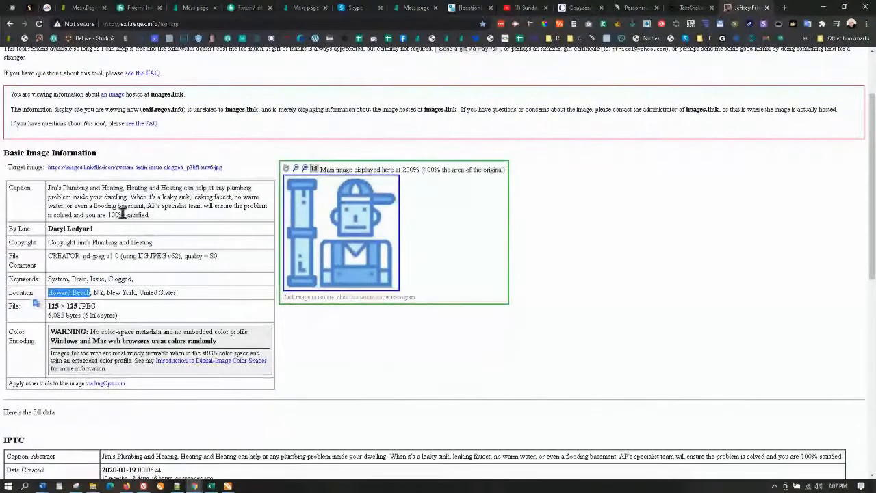
pyautogui.scroll(-4, 156, 289)
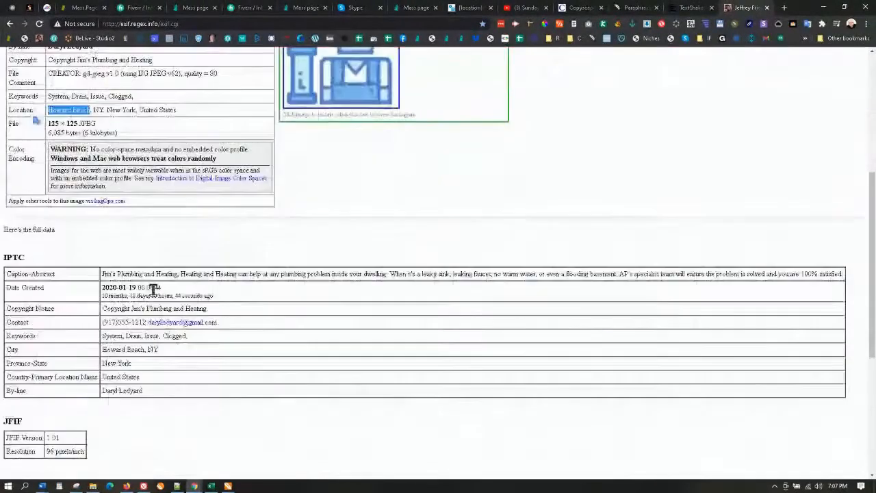
pyautogui.moveTo(194, 344); pyautogui.dragTo(101, 341)
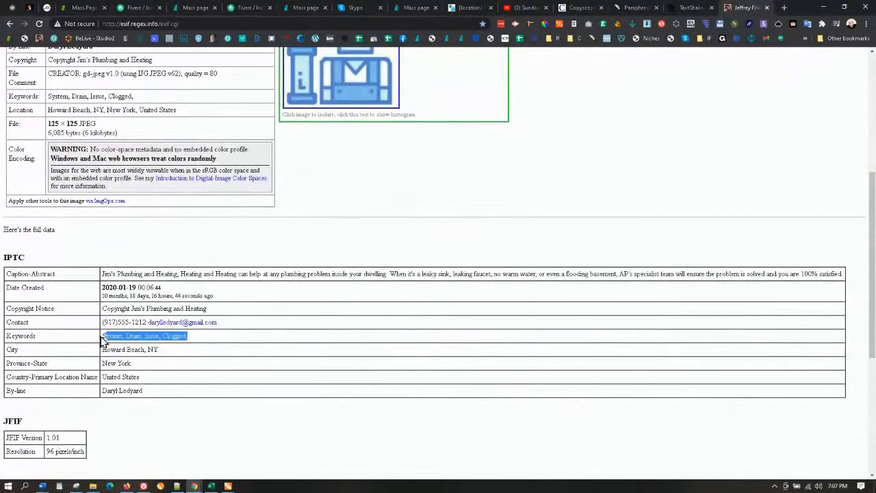
# Return to the mass.page form and add the social media fields below the icon image URLs.
pyautogui.scroll(-1, 177, 363)
pyautogui.scroll(5, 225, 351)
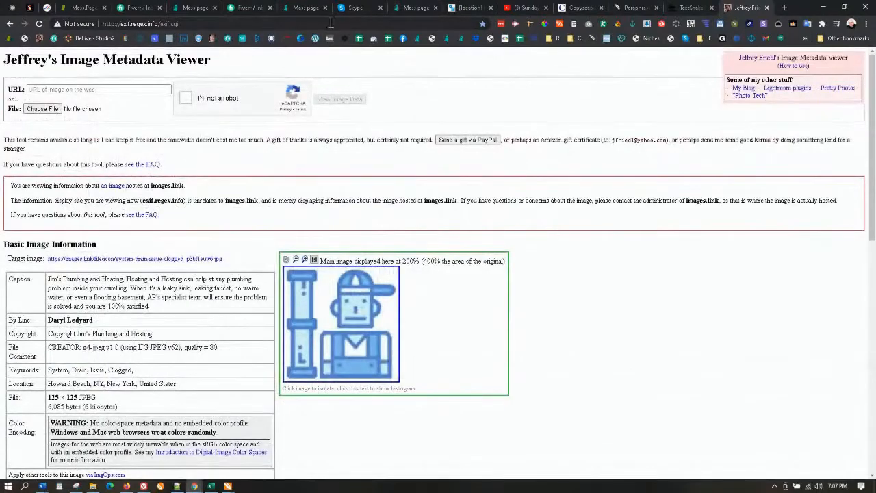
pyautogui.click(416, 7)
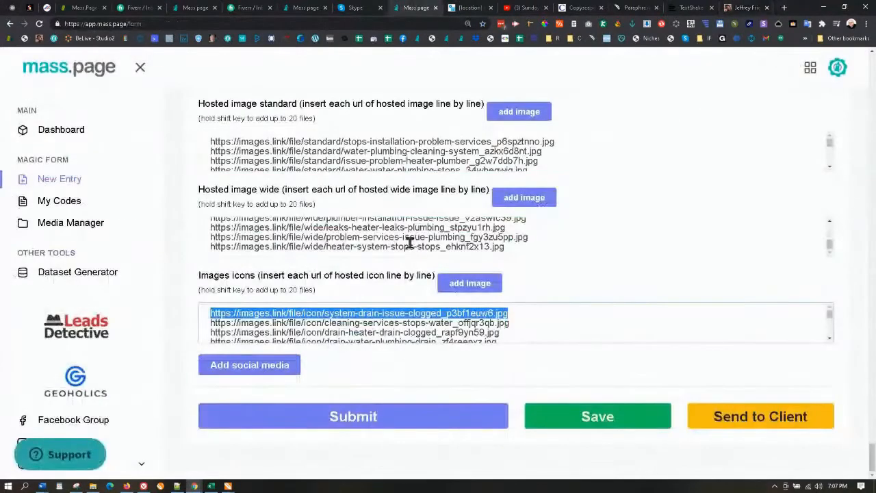
pyautogui.click(250, 365)
pyautogui.scroll(-3, 262, 364)
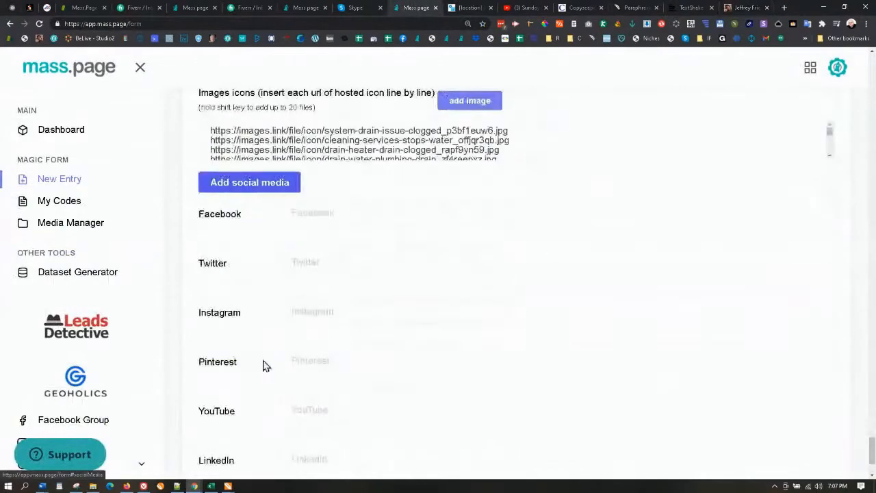
pyautogui.scroll(-2, 264, 251)
pyautogui.scroll(3, 267, 274)
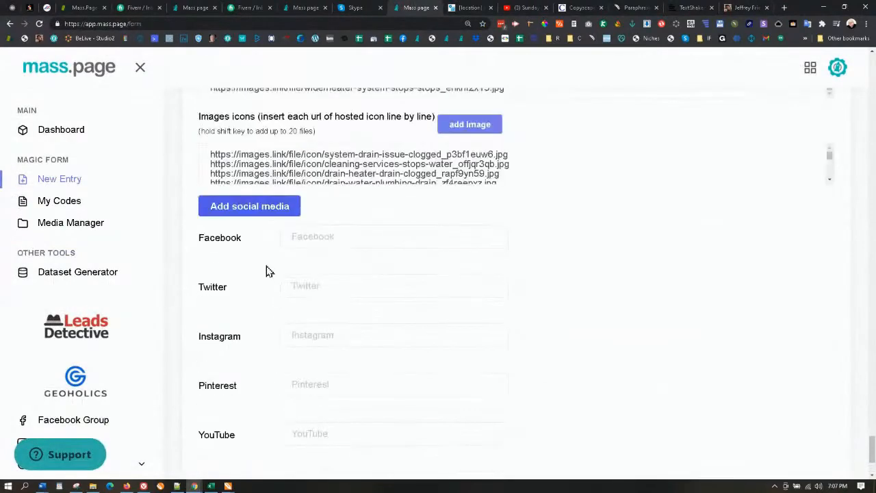
# Enter # as the placeholder link for Facebook, Instagram and YouTube.
pyautogui.click(303, 237)
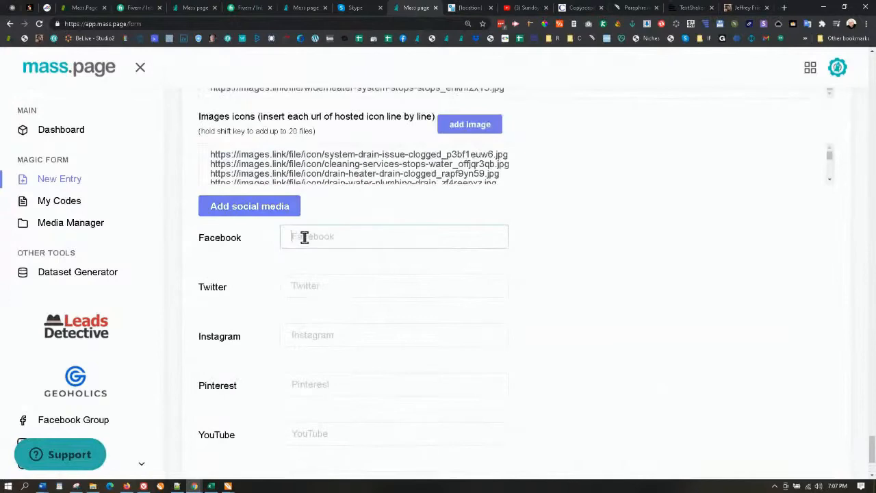
pyautogui.write('$')
pyautogui.press('BackSpace')
pyautogui.write('#')
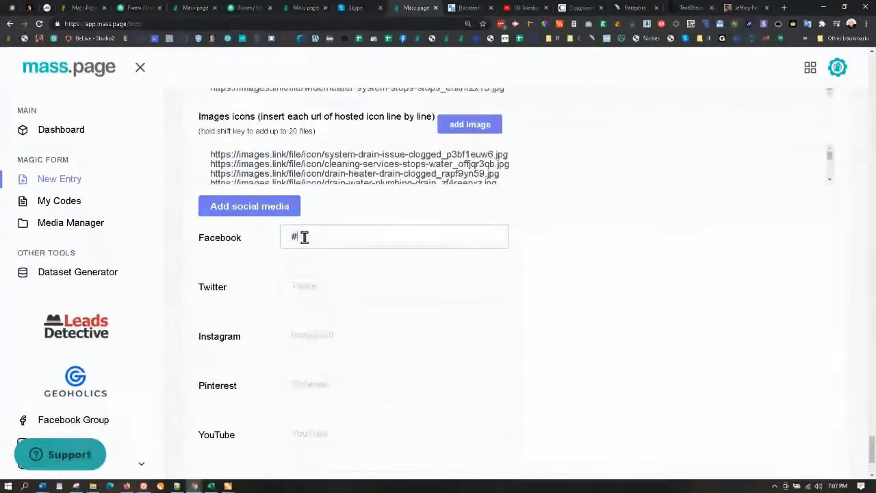
pyautogui.click(319, 334)
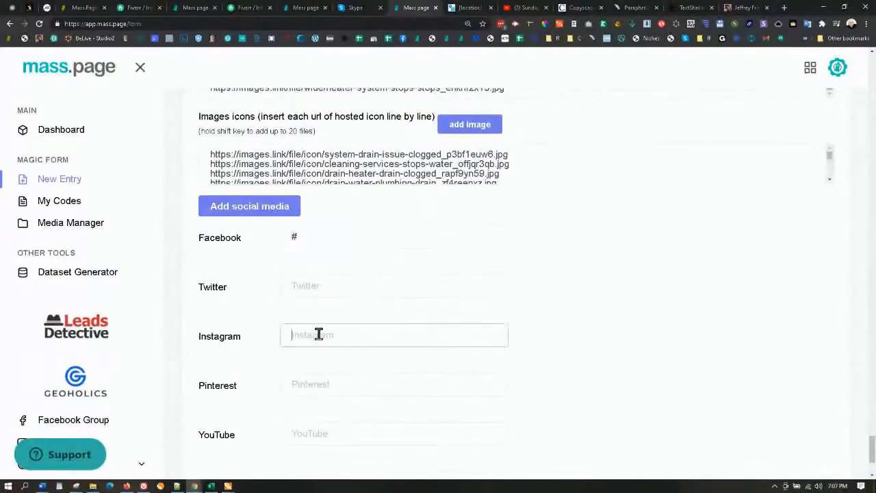
pyautogui.click(307, 431)
# Submit the completed form to generate the Magic Form code and look through the generated code.
pyautogui.scroll(-2, 319, 436)
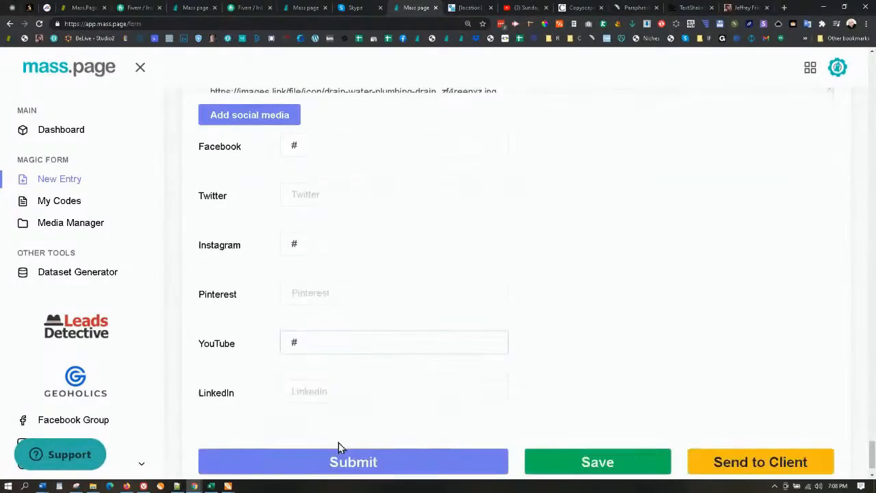
pyautogui.click(348, 416)
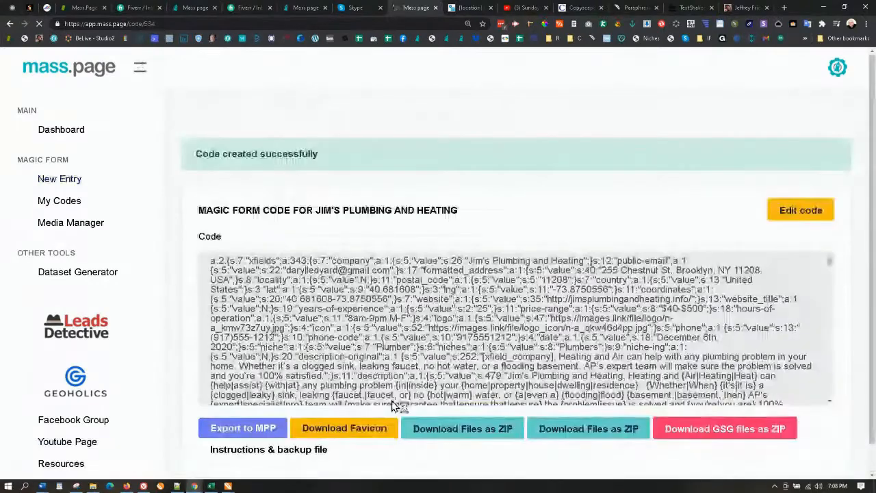
pyautogui.scroll(-3, 383, 359)
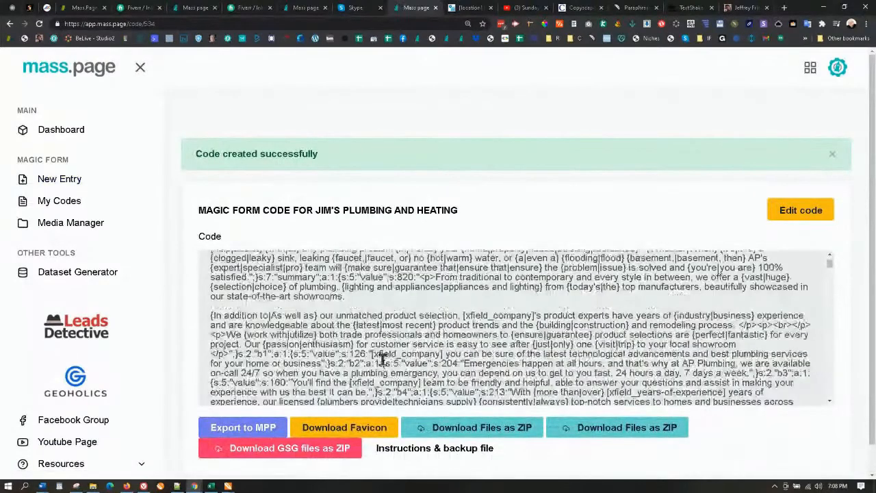
pyautogui.scroll(-5, 384, 359)
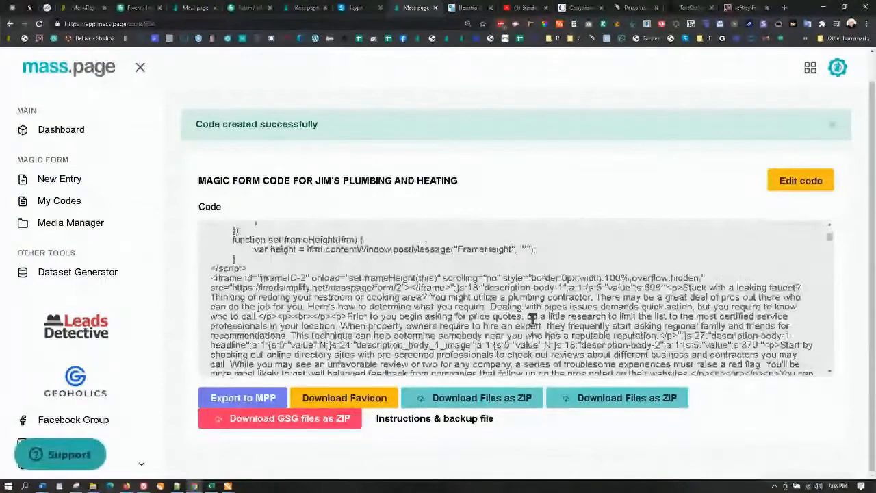
# Download the entry's files as a ZIP and open the standard folder inside download-2020-12-07.zip.
pyautogui.click(477, 402)
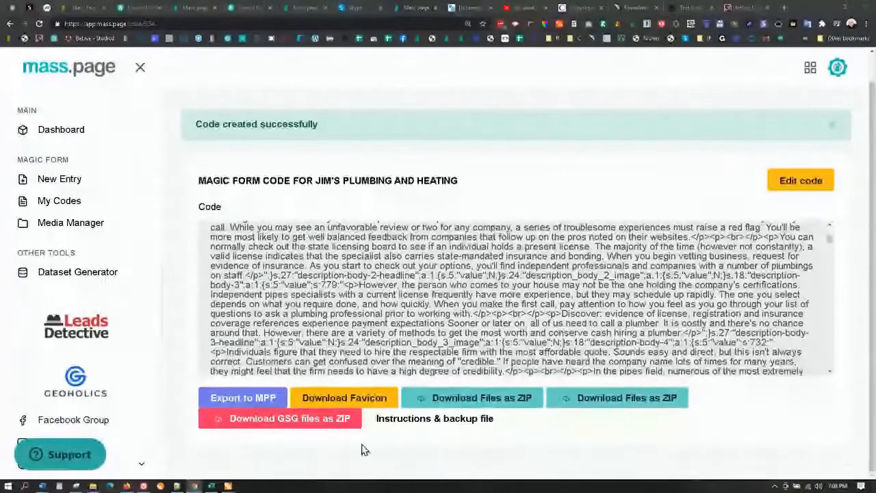
pyautogui.moveTo(0, 89); pyautogui.dragTo(426, 78)
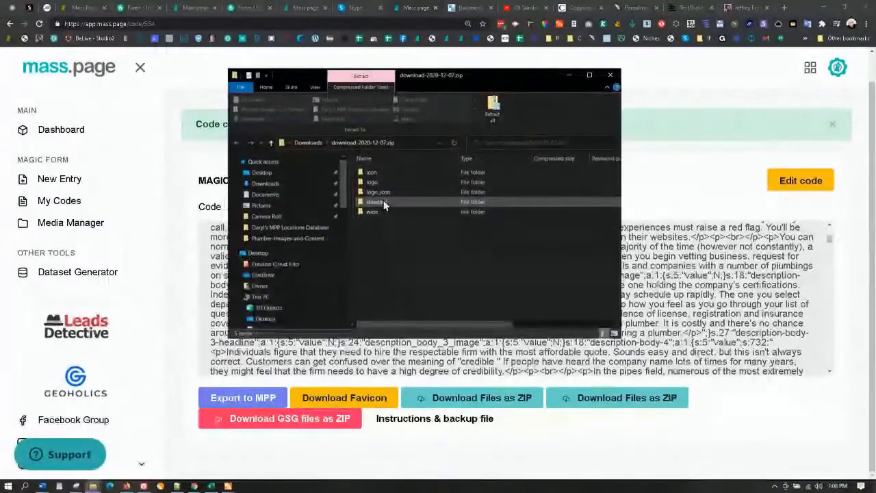
pyautogui.doubleClick(386, 200)
# Look through the images in the archive's standard folder, go back to its folder list and close the archive.
pyautogui.scroll(-10, 407, 220)
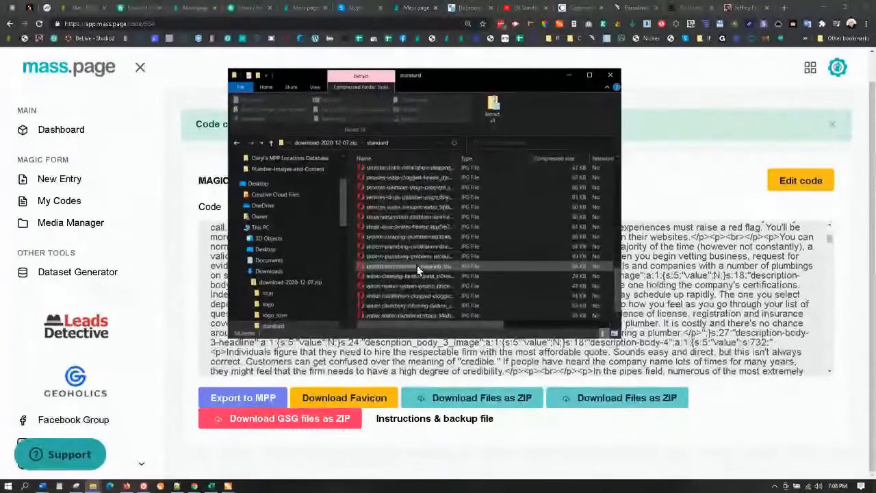
pyautogui.scroll(5, 419, 315)
pyautogui.scroll(5, 412, 282)
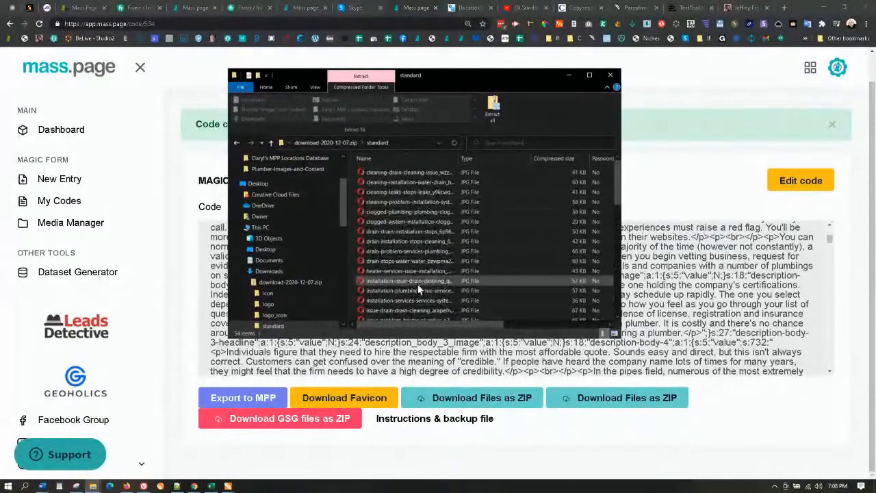
pyautogui.scroll(-5, 415, 287)
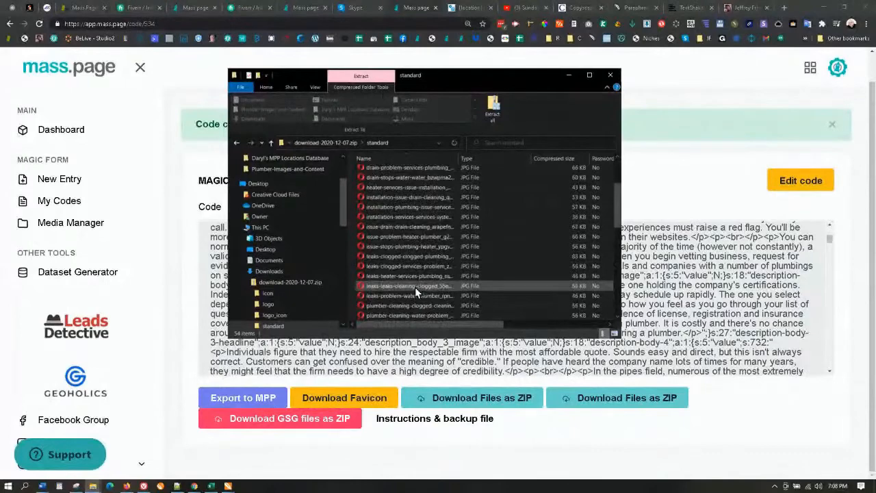
pyautogui.click(236, 143)
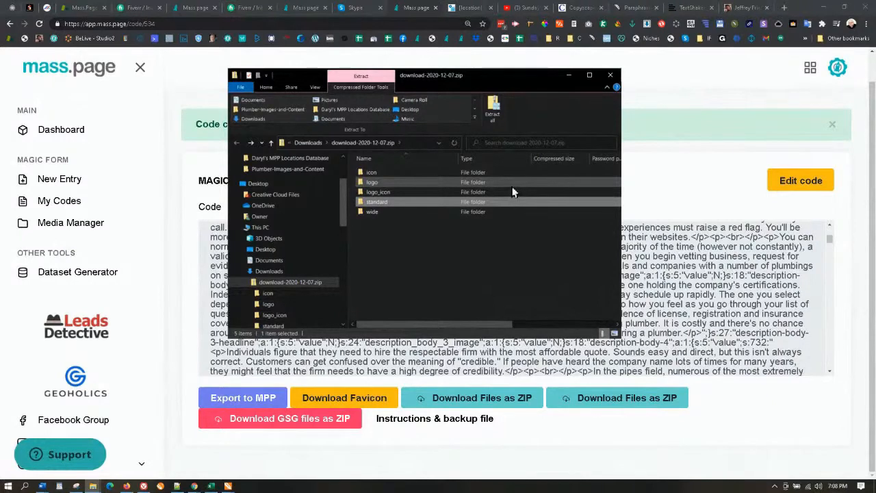
pyautogui.click(613, 76)
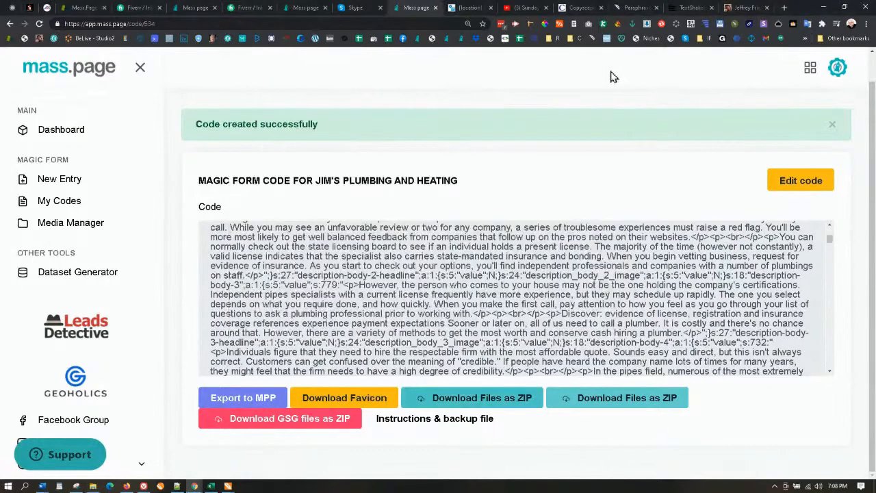
# Export the code to MPP as a text file and review the xfield placeholders on the WordPress site's home page.
pyautogui.click(251, 402)
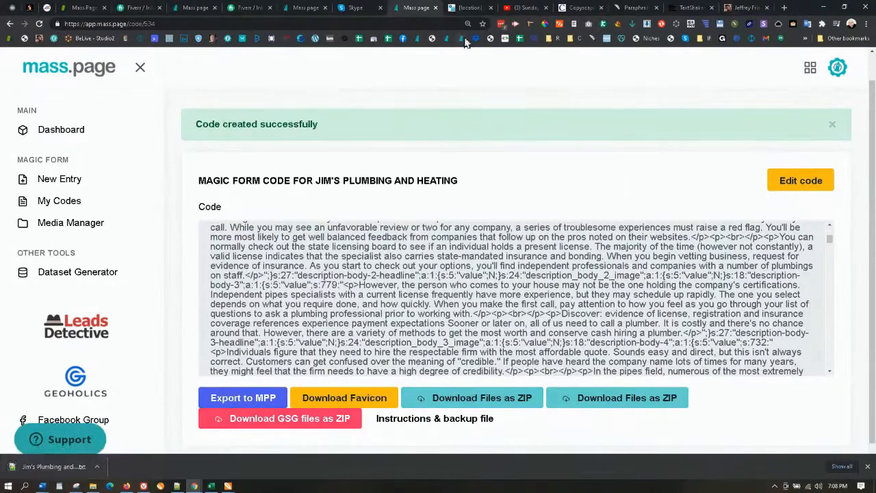
pyautogui.click(471, 7)
pyautogui.scroll(-5, 363, 153)
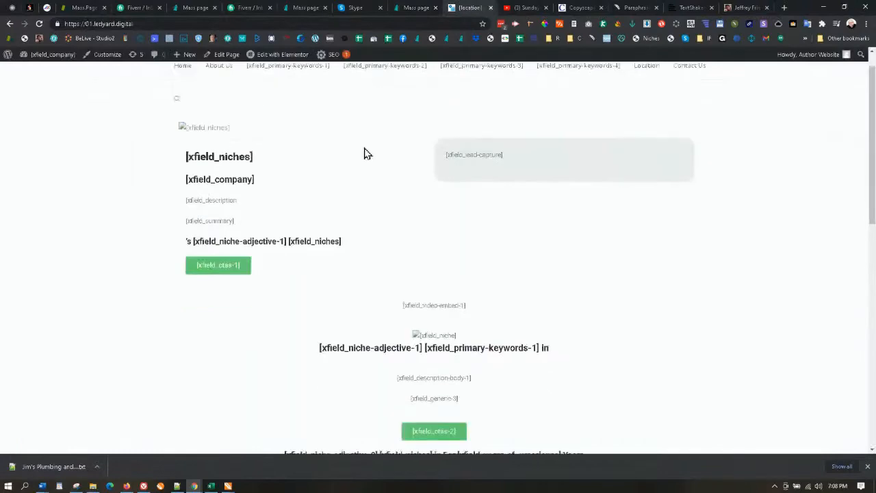
pyautogui.scroll(-3, 363, 158)
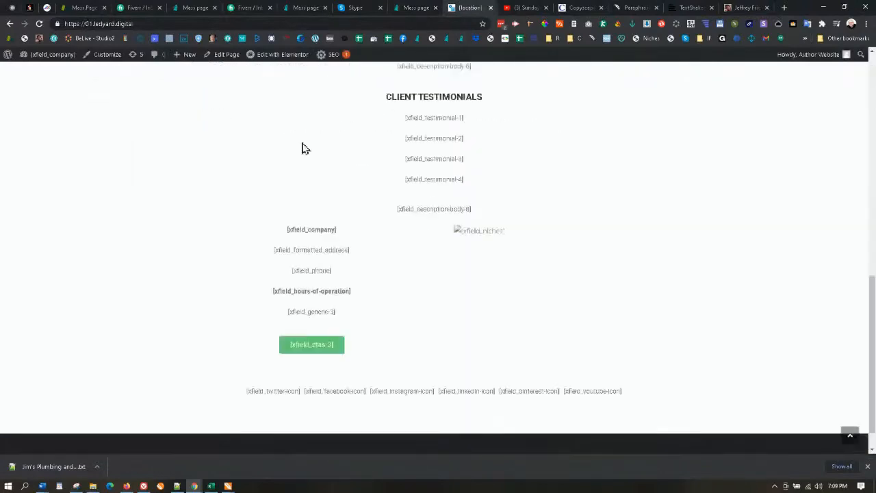
pyautogui.scroll(8, 205, 116)
# Go from the site's WordPress dashboard through the Magic Page settings to the plugin's Import Export Data page.
pyautogui.moveTo(53, 55)
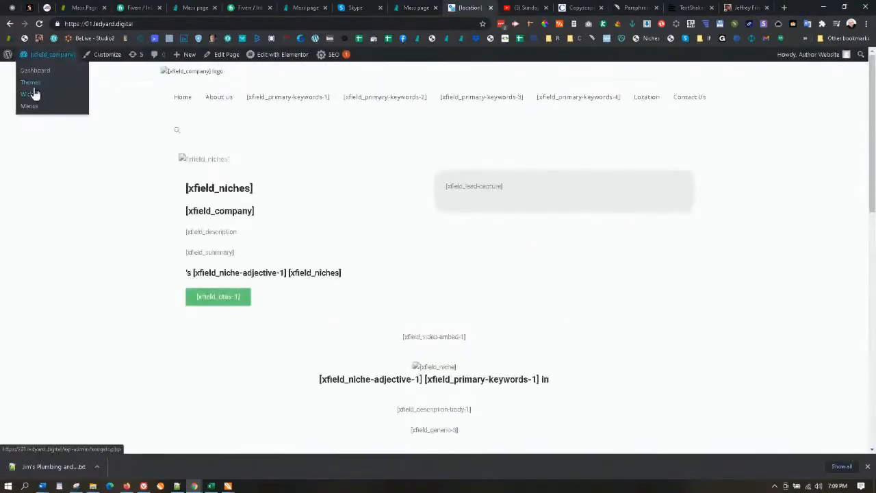
pyautogui.click(36, 75)
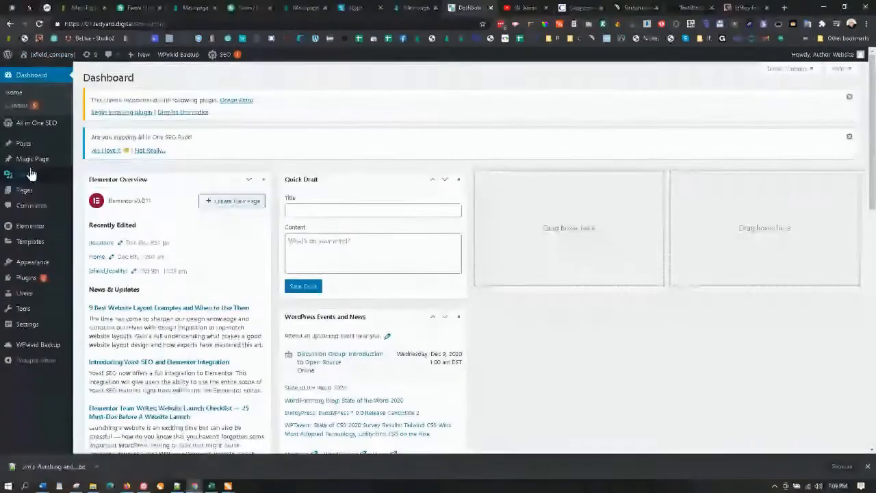
pyautogui.moveTo(30, 158)
pyautogui.click(97, 192)
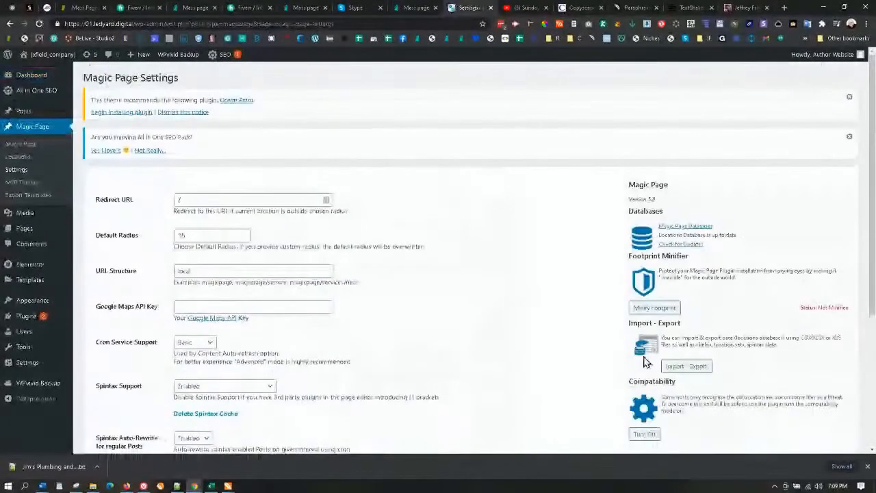
pyautogui.scroll(-2, 424, 260)
pyautogui.click(688, 276)
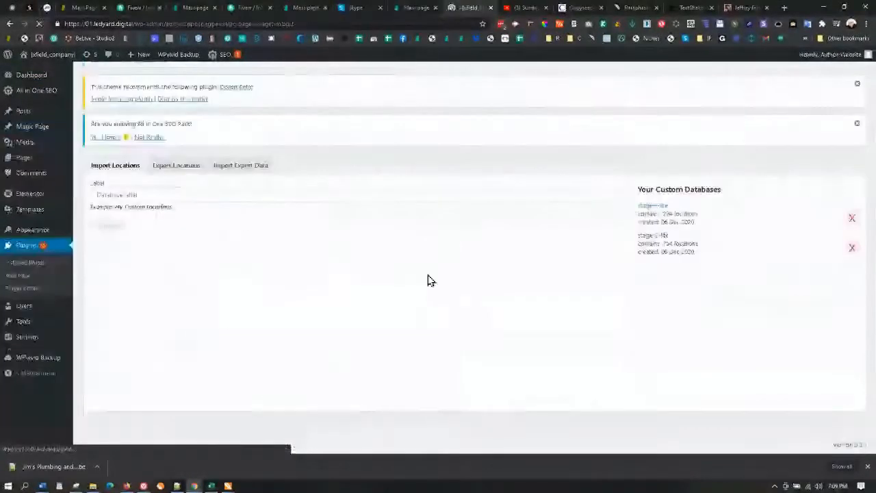
pyautogui.click(245, 167)
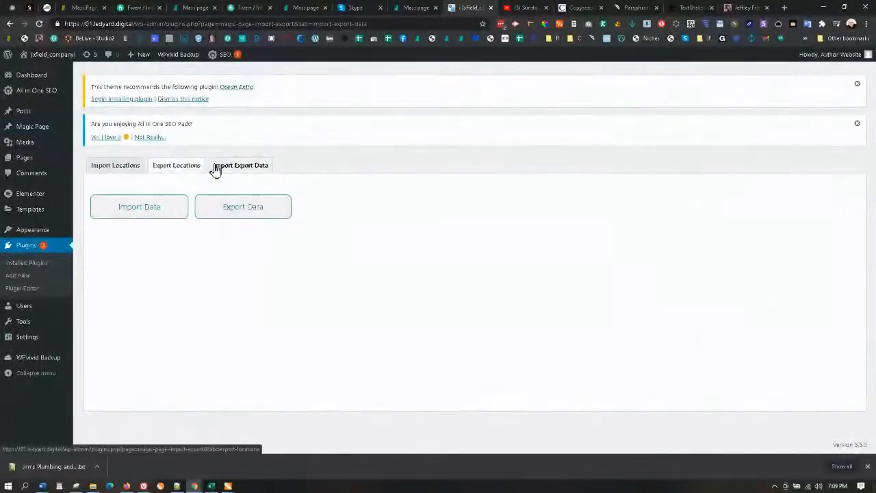
# Start a data import that includes the xFields and Spintax shortcodes.
pyautogui.click(145, 209)
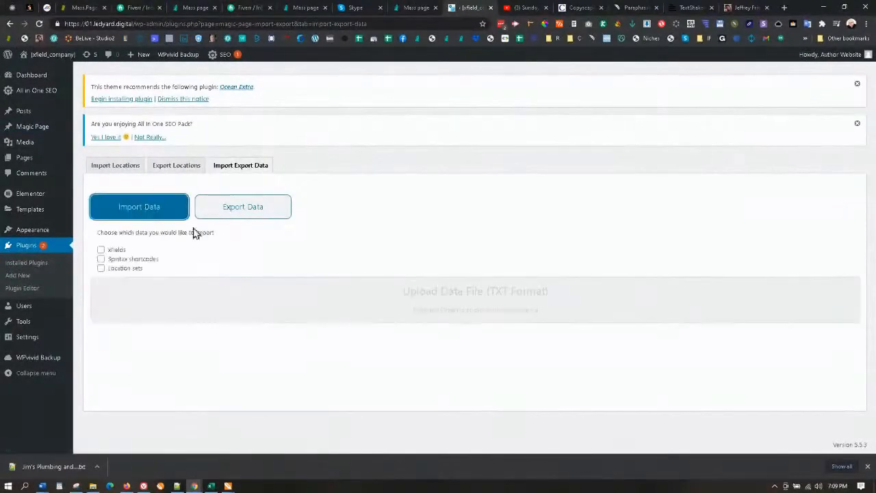
pyautogui.click(112, 250)
pyautogui.click(113, 259)
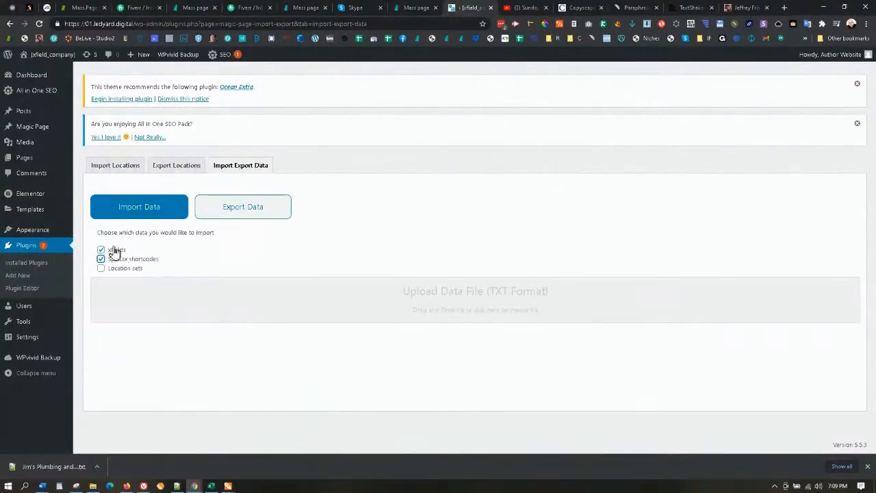
pyautogui.click(352, 306)
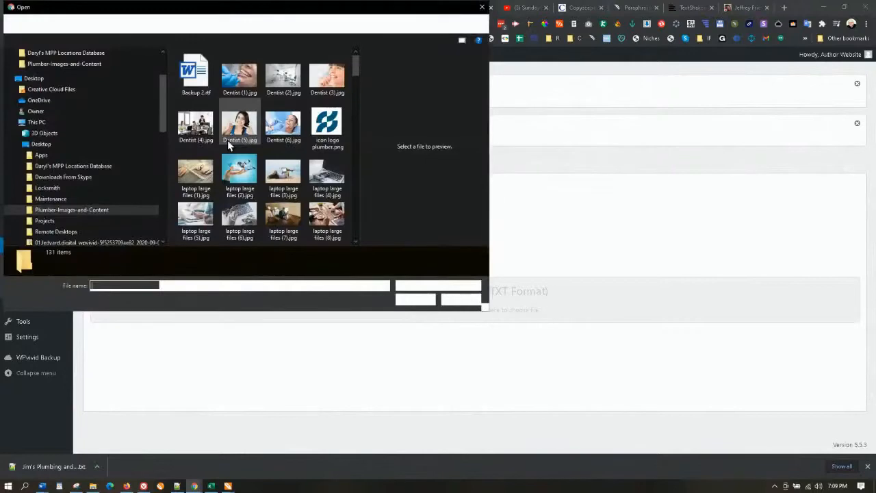
pyautogui.scroll(2, 73, 89)
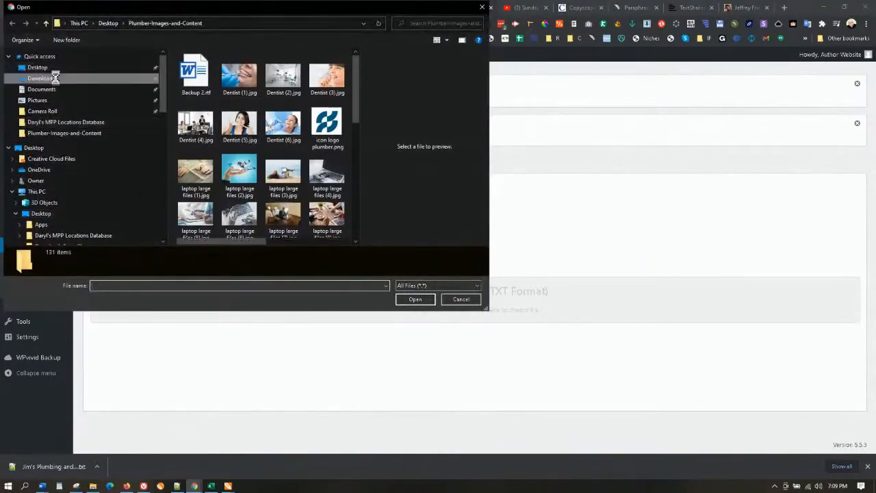
pyautogui.scroll(-4, 71, 84)
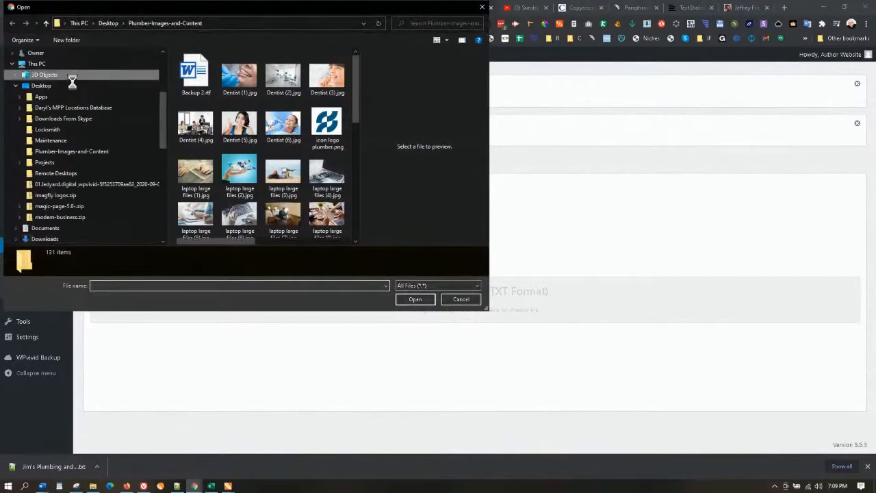
pyautogui.click(67, 76)
pyautogui.scroll(-1, 62, 114)
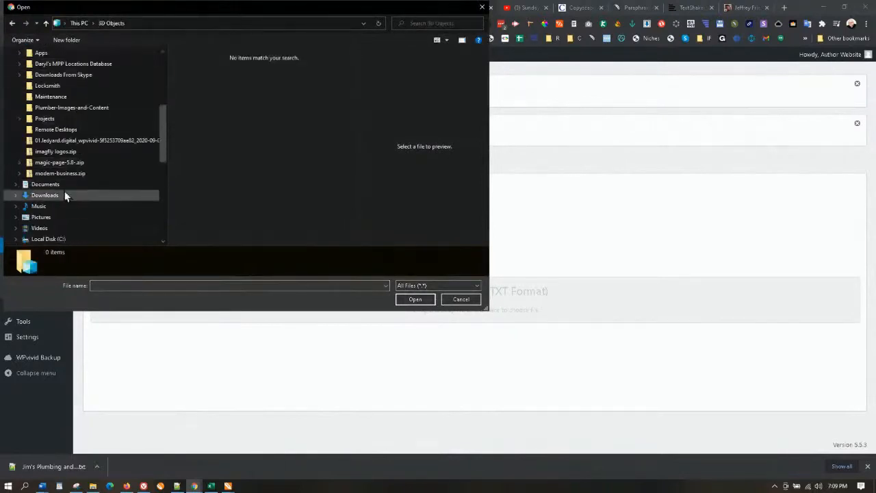
pyautogui.click(63, 194)
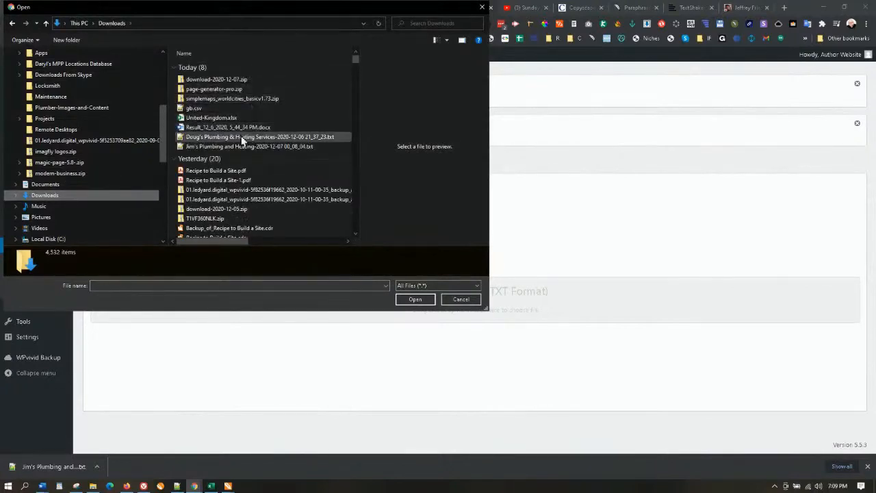
pyautogui.click(239, 146)
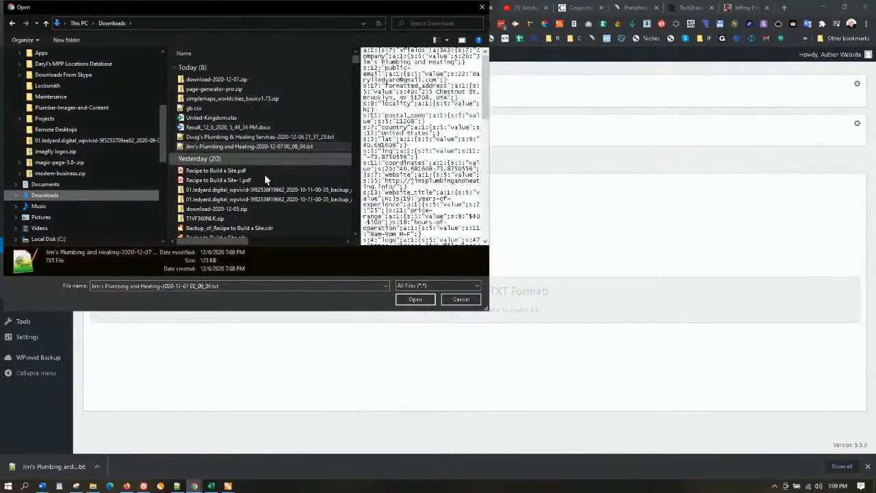
pyautogui.click(419, 299)
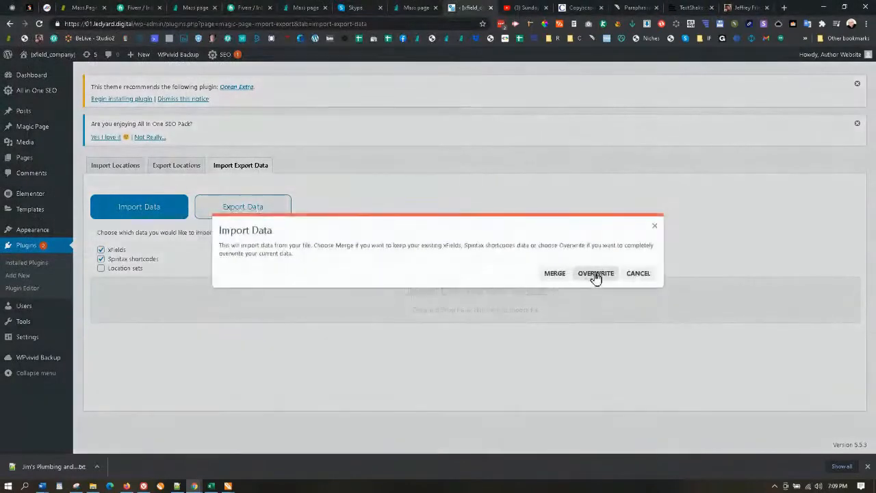
# Overwrite the existing xFields and Spintax data with the imported file, and check the imported text on the site's home page.
pyautogui.click(596, 273)
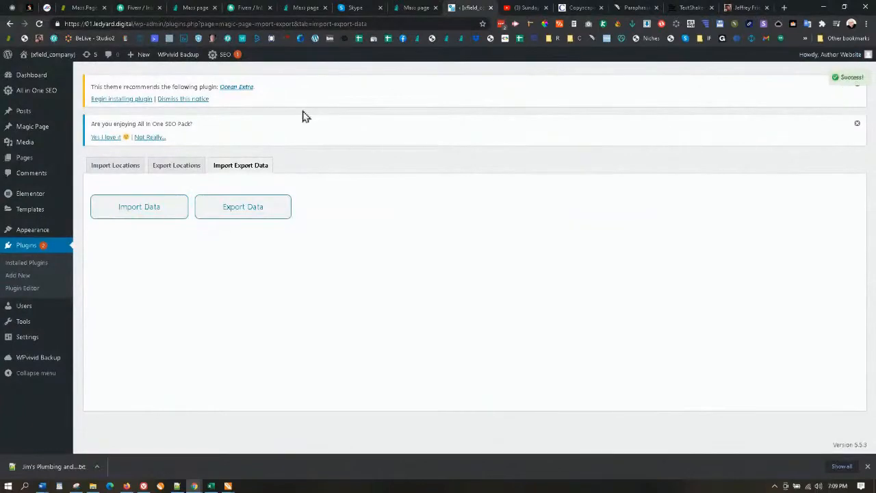
pyautogui.moveTo(55, 61)
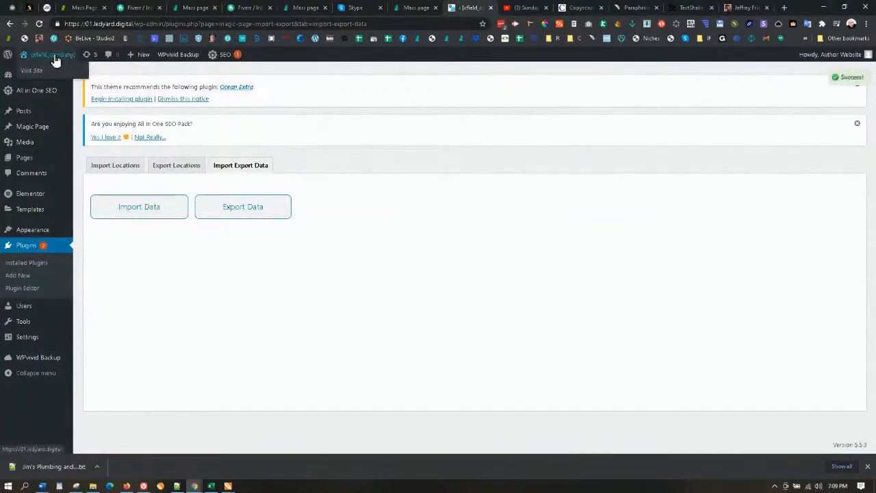
pyautogui.click(55, 60)
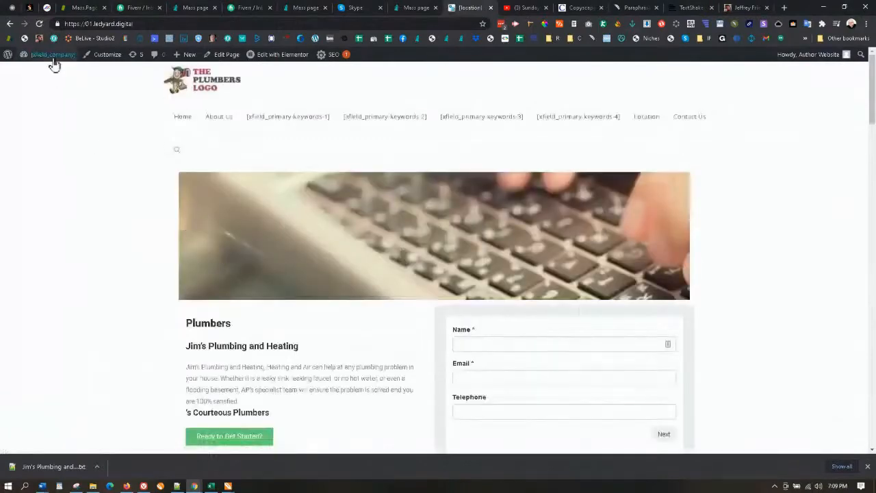
pyautogui.moveTo(55, 61)
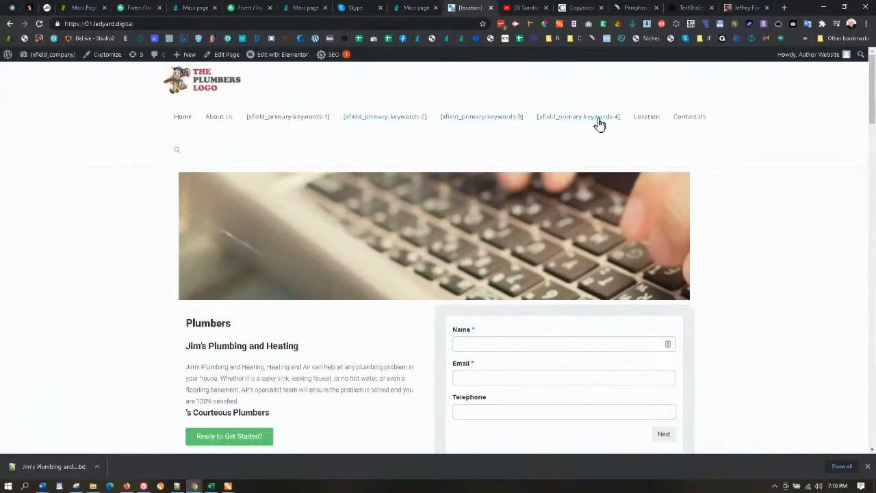
pyautogui.scroll(-5, 602, 121)
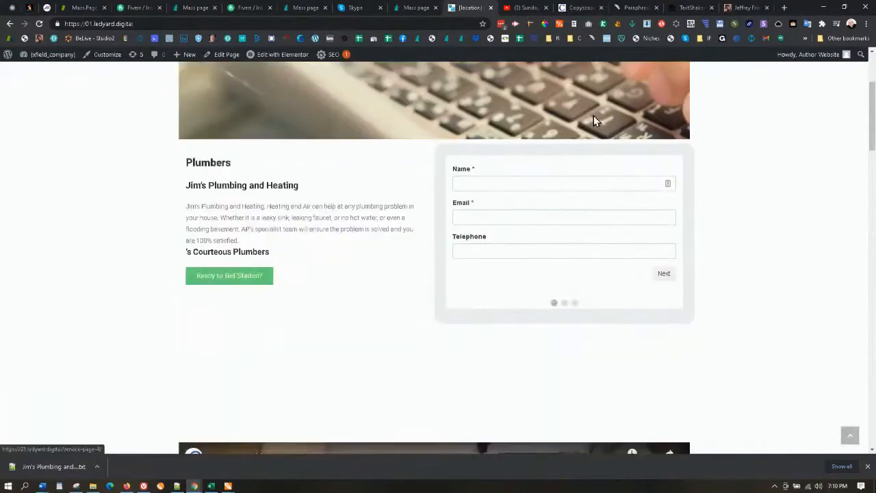
pyautogui.scroll(-10, 479, 143)
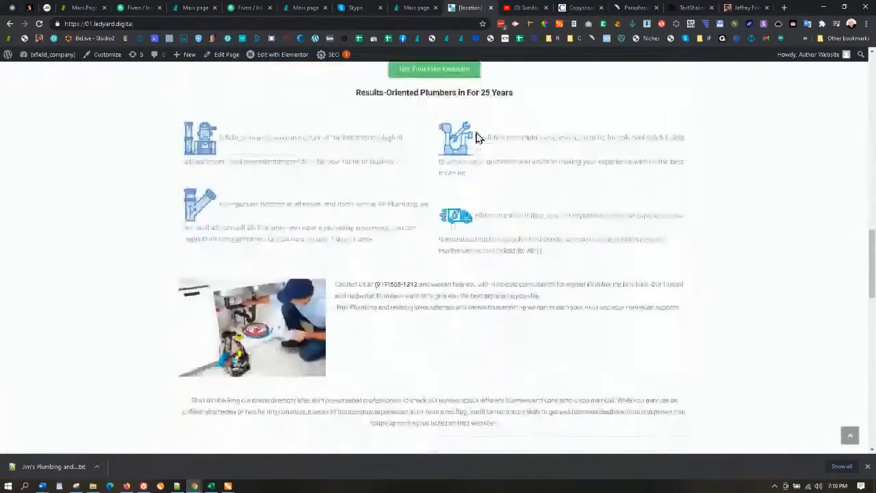
pyautogui.scroll(2, 478, 138)
pyautogui.scroll(12, 446, 116)
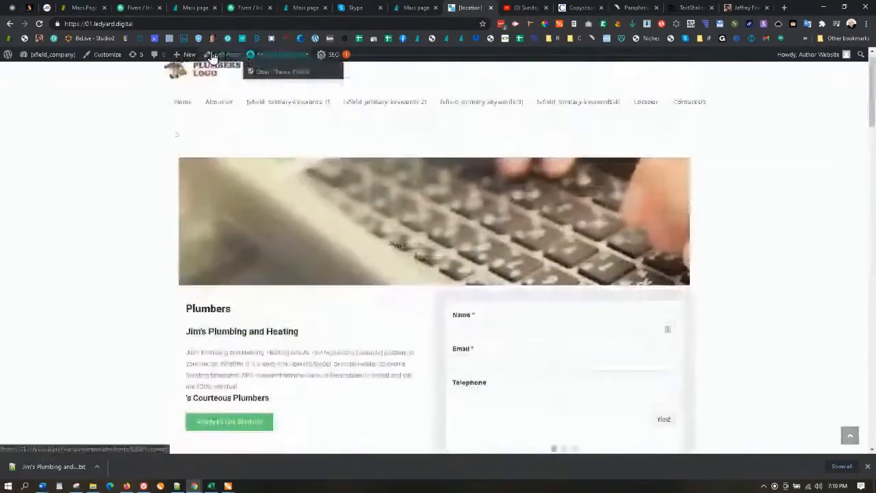
# Return to the WordPress dashboard and check the URL structure in the site's permalink settings.
pyautogui.click(44, 70)
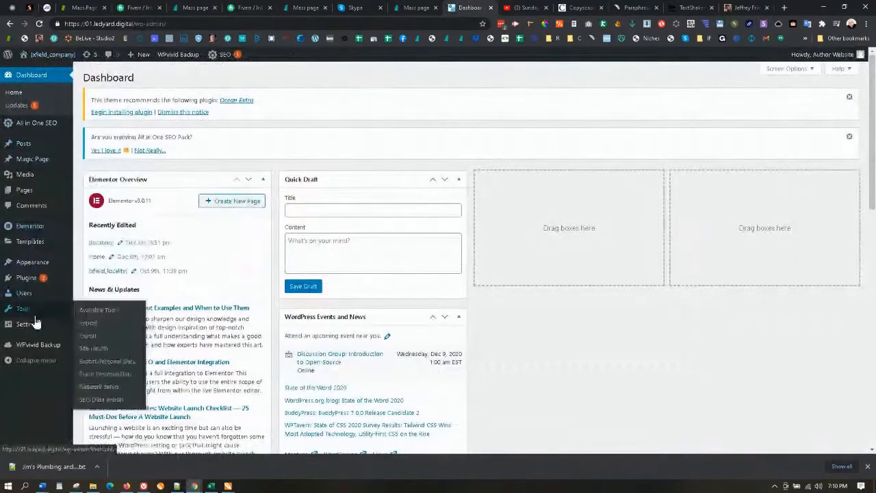
pyautogui.moveTo(34, 324)
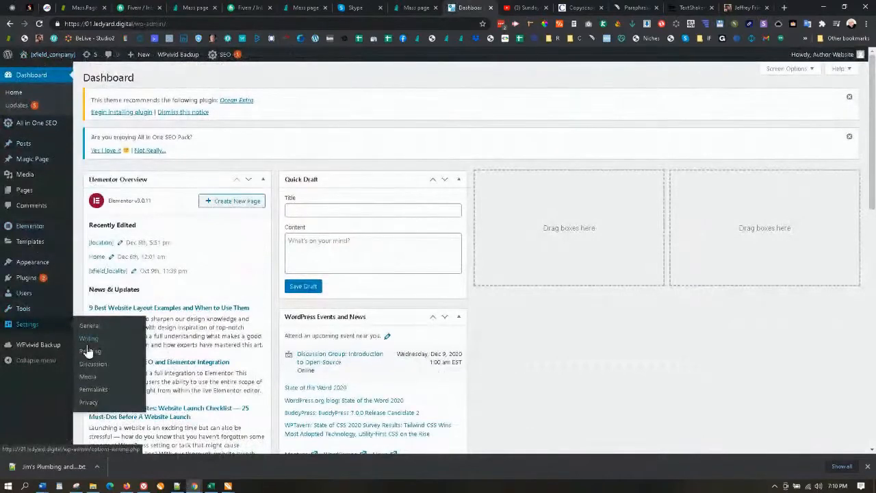
pyautogui.click(93, 389)
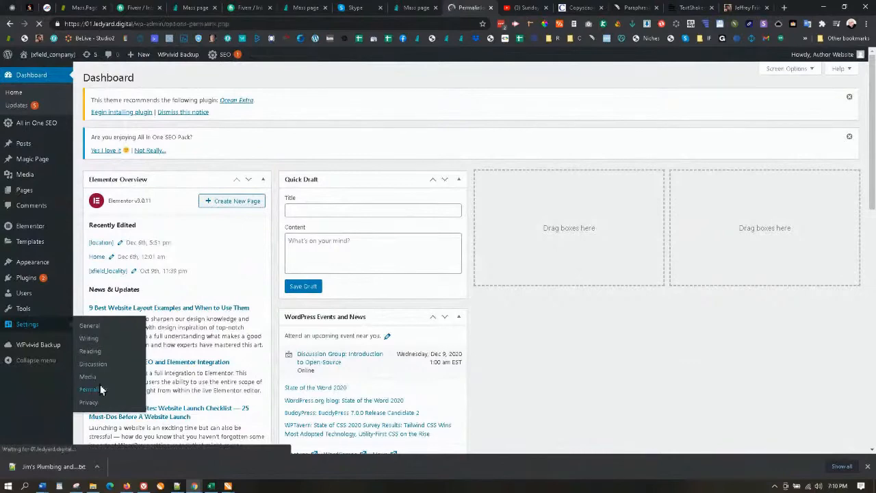
pyautogui.scroll(-2, 178, 279)
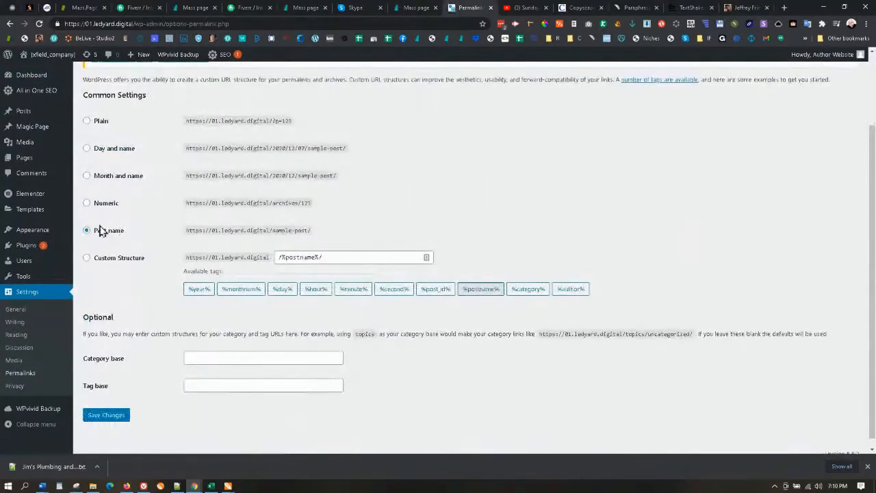
# Open the [location] entry from the Magic Page list for editing.
pyautogui.click(35, 129)
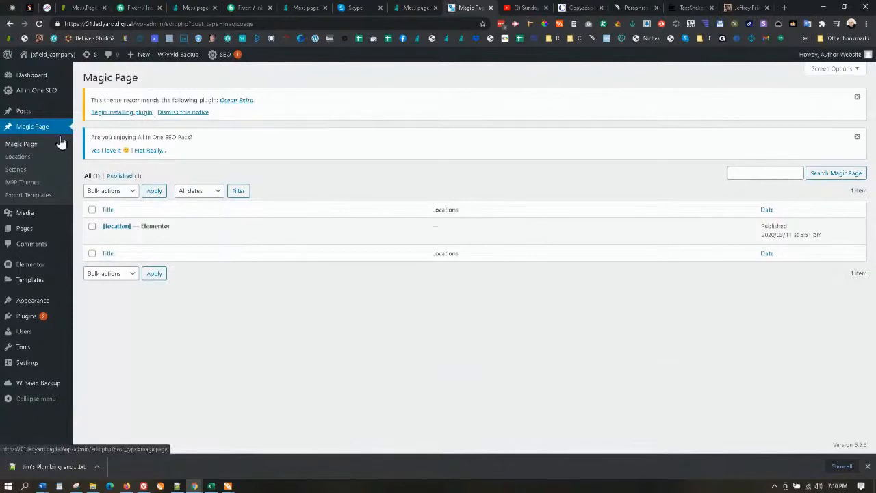
pyautogui.moveTo(113, 226)
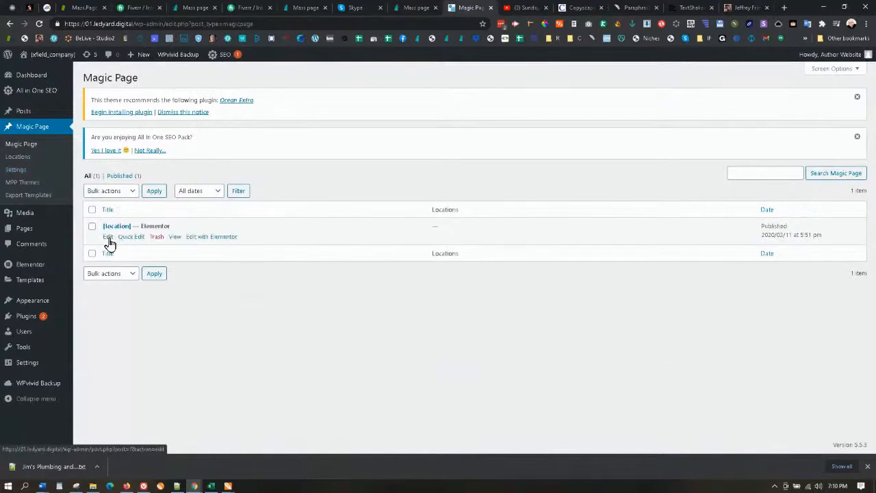
pyautogui.click(108, 236)
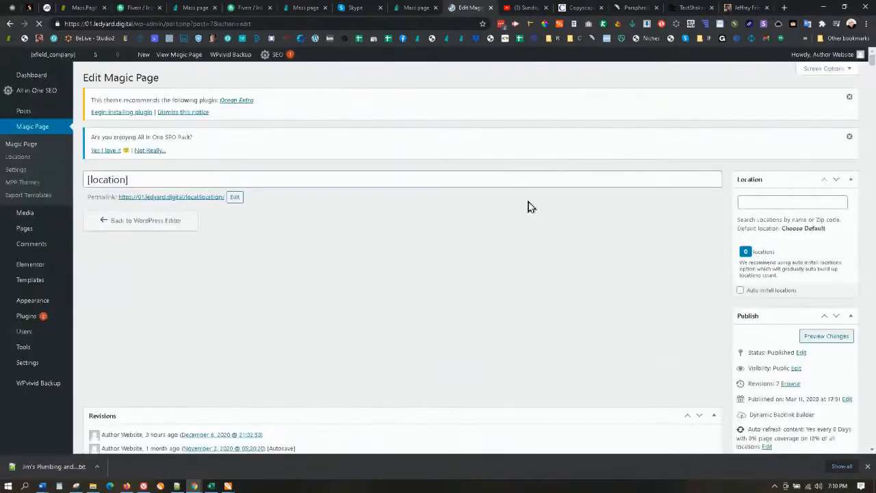
# Add New York City as the page's location with a radius value of 400, and update the page.
pyautogui.click(755, 202)
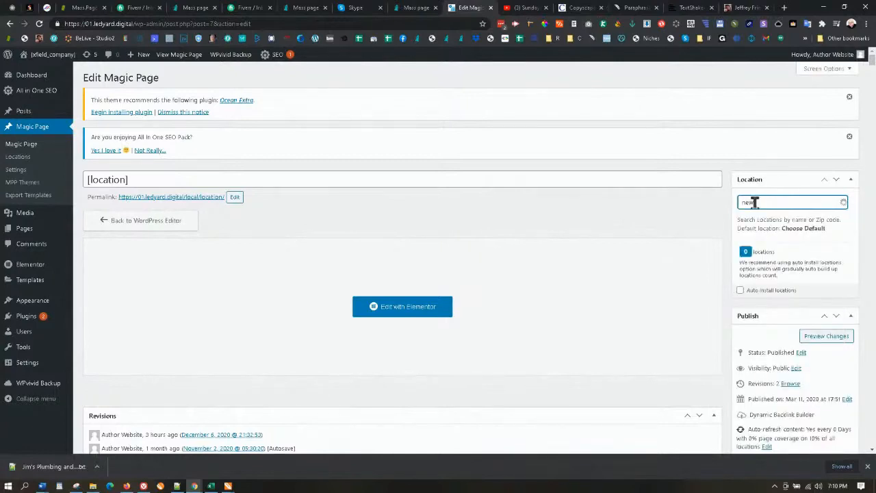
pyautogui.write('jes')
pyautogui.click(786, 219)
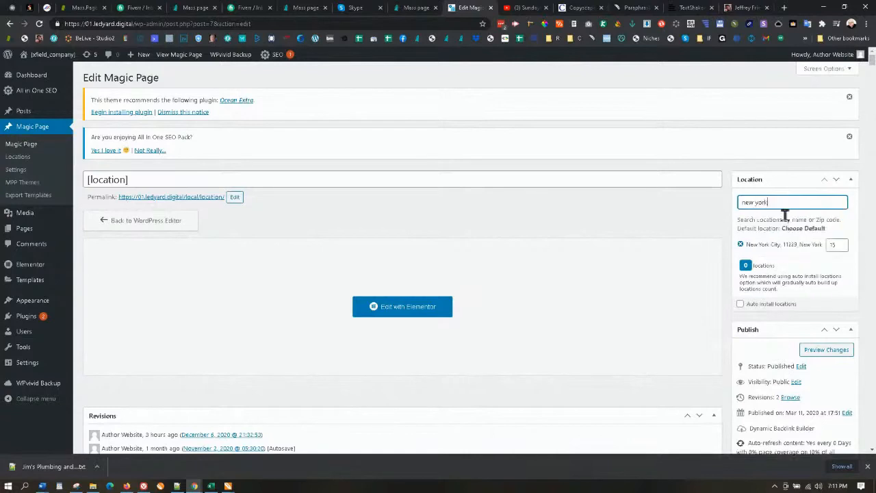
pyautogui.moveTo(838, 242); pyautogui.dragTo(821, 244)
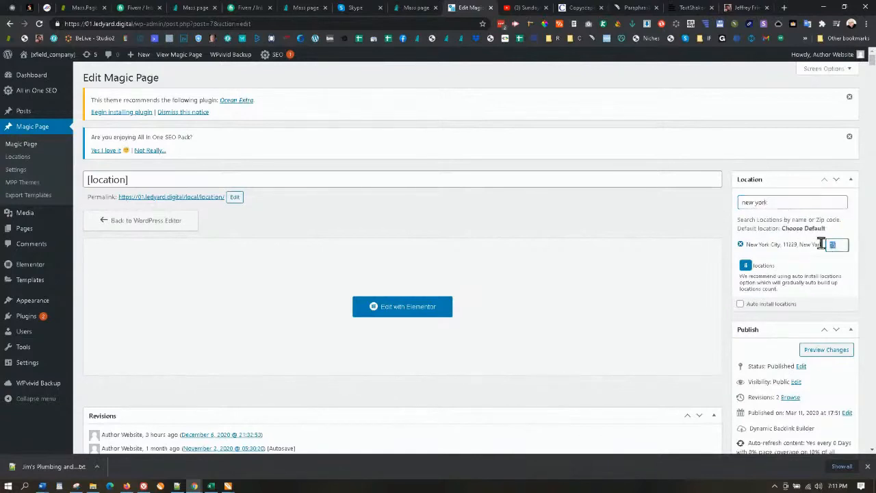
pyautogui.write('400')
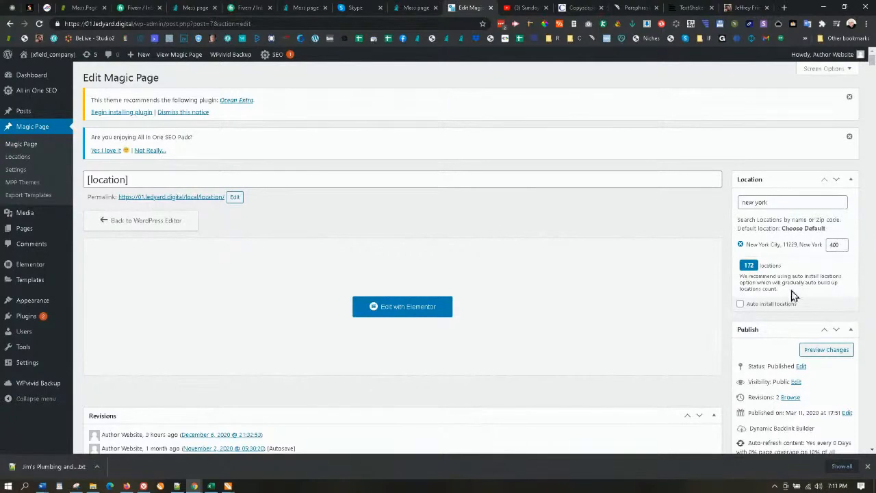
pyautogui.scroll(-2, 792, 295)
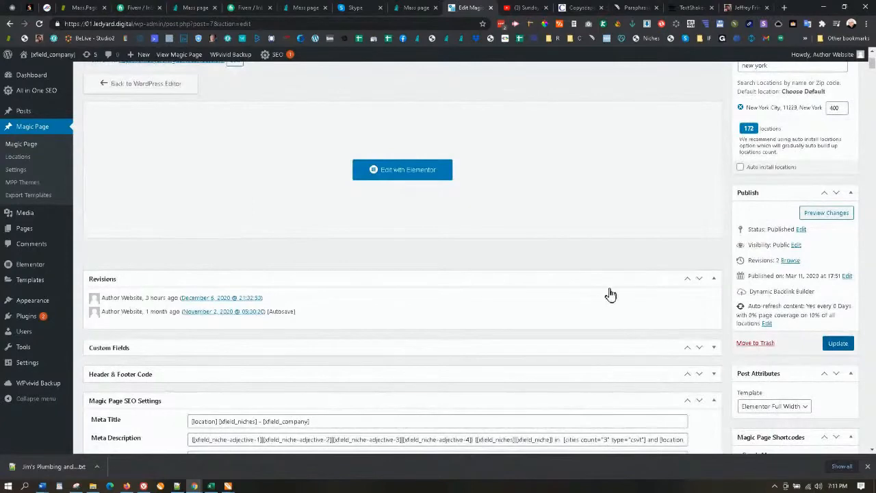
pyautogui.scroll(-3, 610, 294)
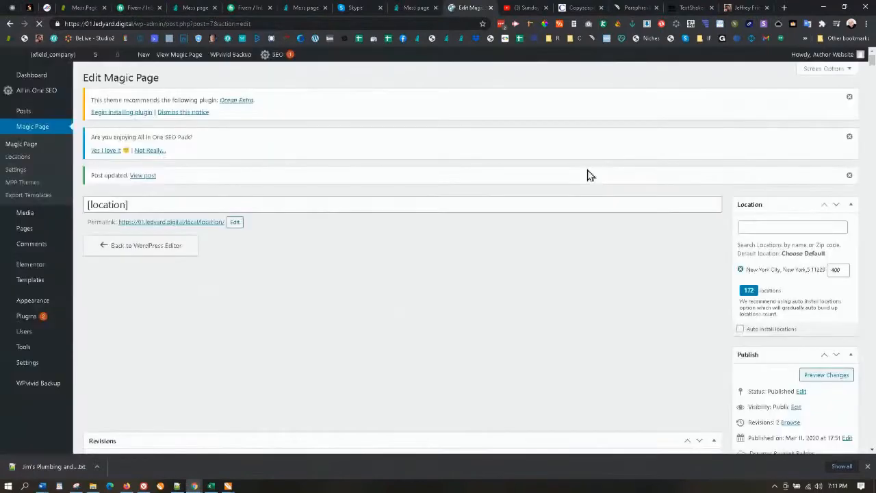
# Examine the Magic Page SEO settings and open the Simple Schema Builder for the JSON-LD schema.
pyautogui.scroll(-4, 582, 213)
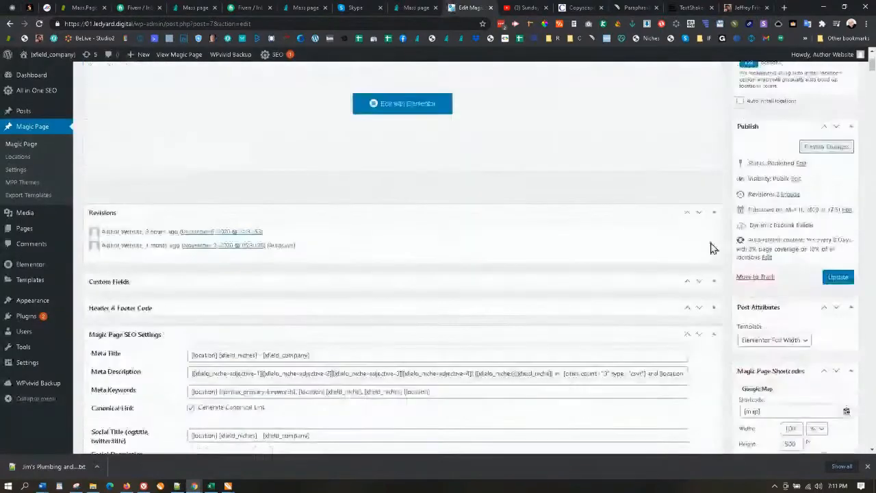
pyautogui.scroll(-3, 524, 219)
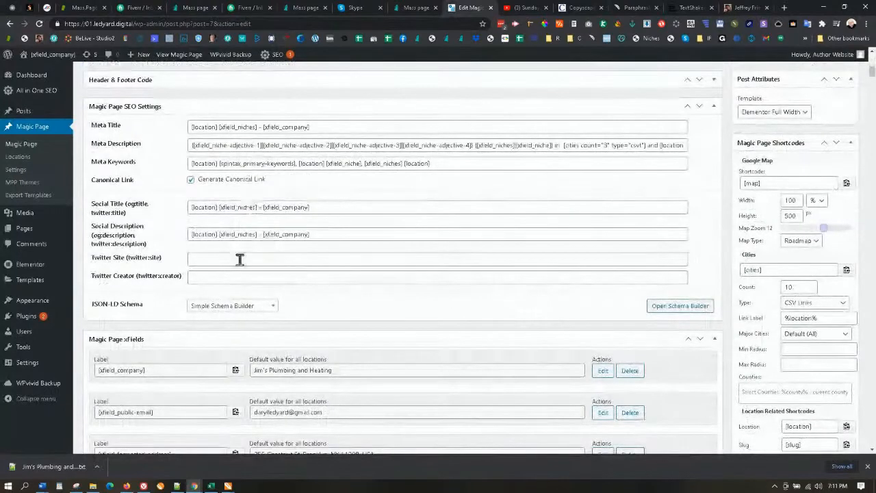
pyautogui.click(250, 310)
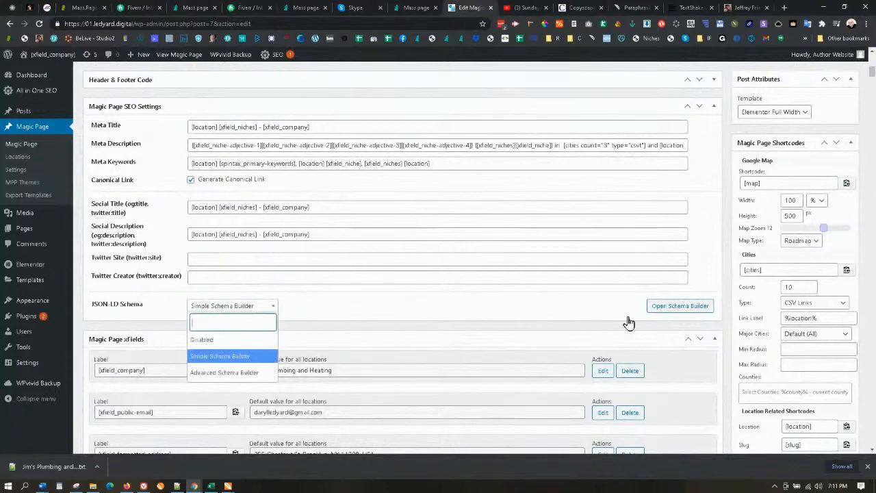
pyautogui.click(662, 309)
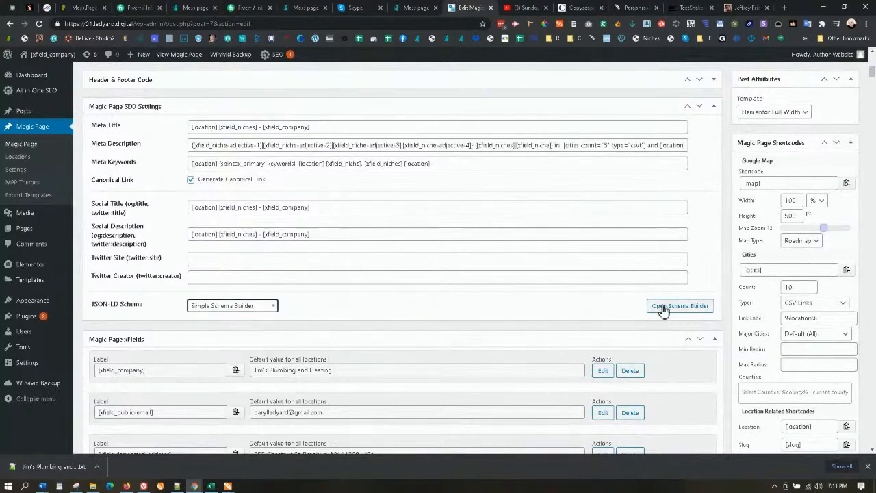
pyautogui.click(662, 308)
pyautogui.scroll(-5, 438, 297)
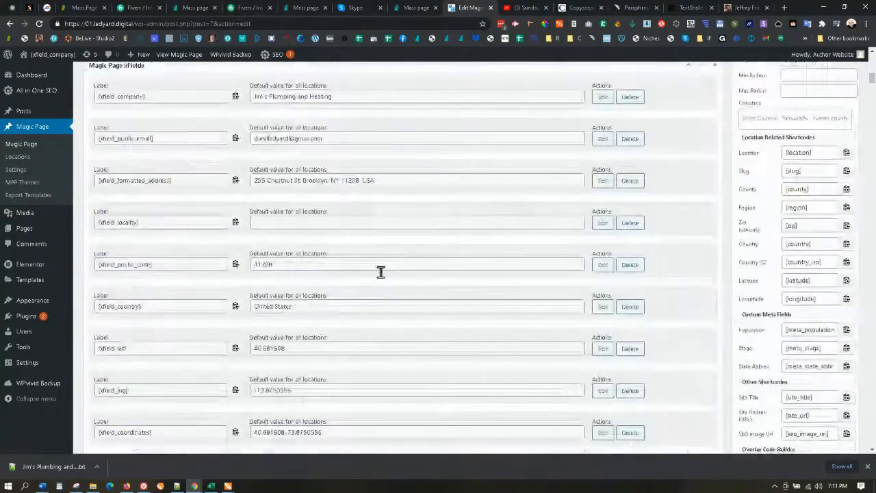
pyautogui.scroll(5, 381, 271)
pyautogui.scroll(-3, 372, 260)
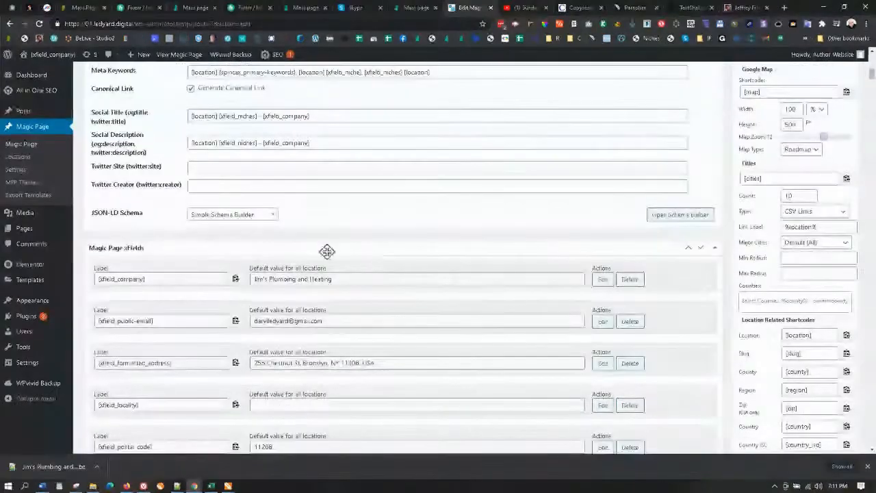
pyautogui.click(656, 217)
pyautogui.scroll(-2, 541, 228)
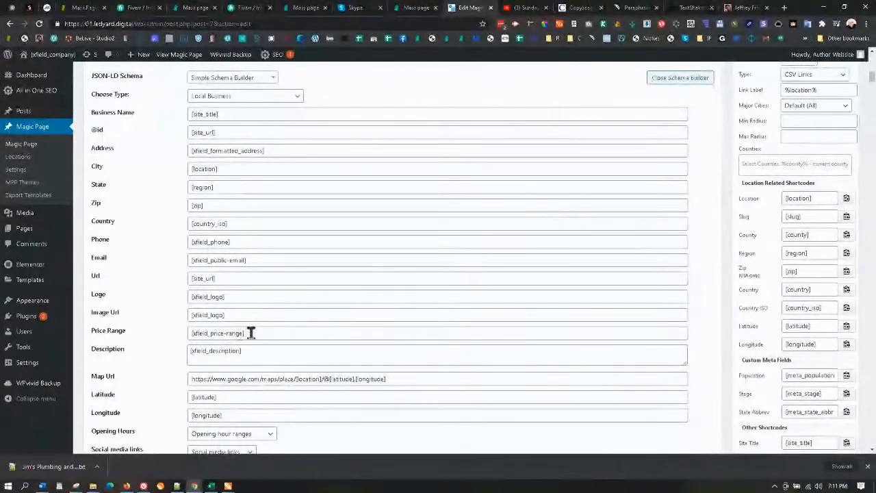
# Review the shortcodes in the schema's Price Range, Description and Phone fields.
pyautogui.moveTo(250, 332); pyautogui.dragTo(186, 336)
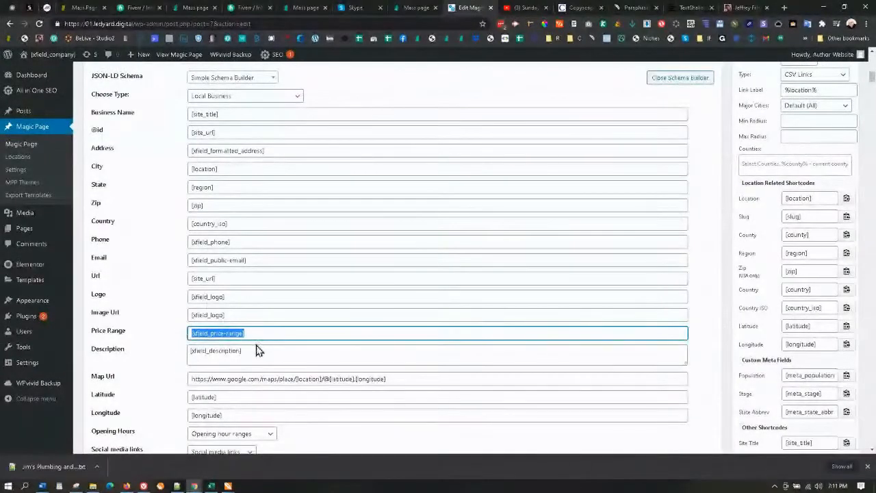
pyautogui.moveTo(251, 350); pyautogui.dragTo(189, 361)
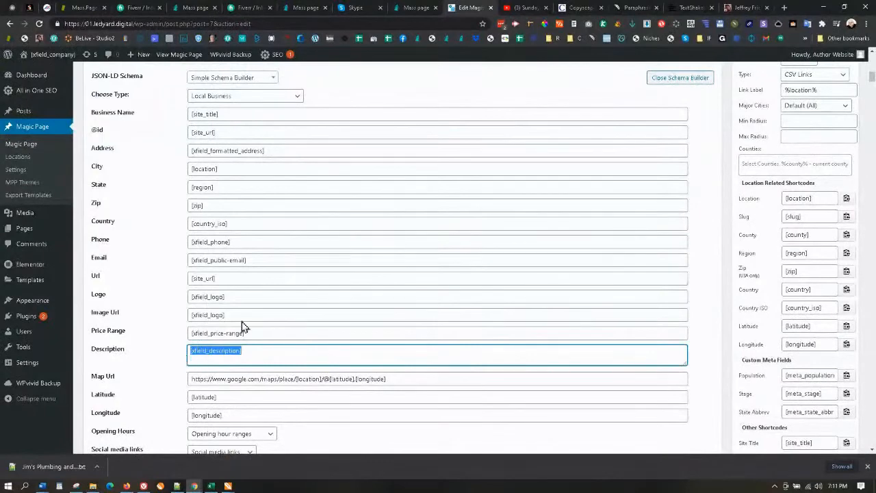
pyautogui.moveTo(248, 260); pyautogui.dragTo(226, 245)
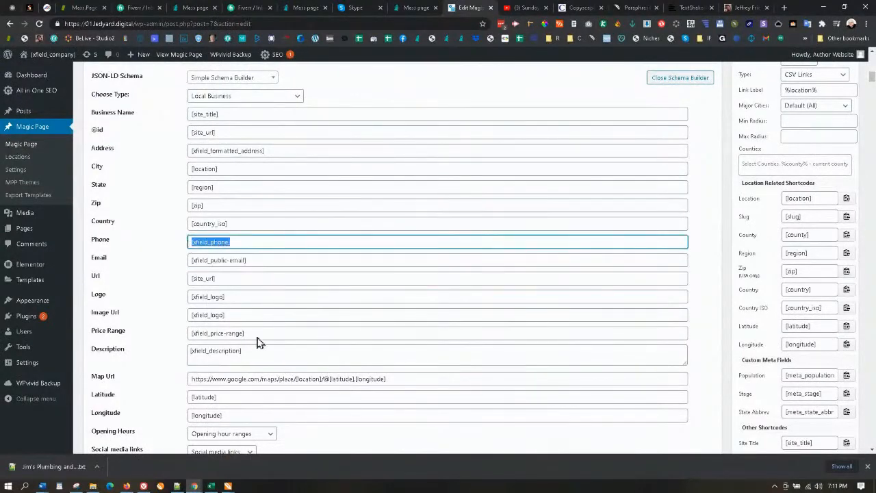
# Examine the schema's Opening Hours range choices and the Social media links choices.
pyautogui.scroll(-2, 254, 339)
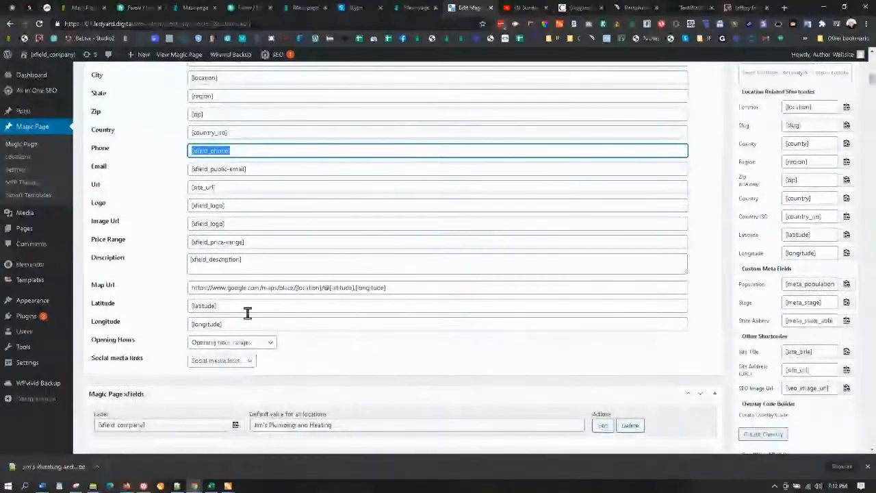
pyautogui.click(248, 343)
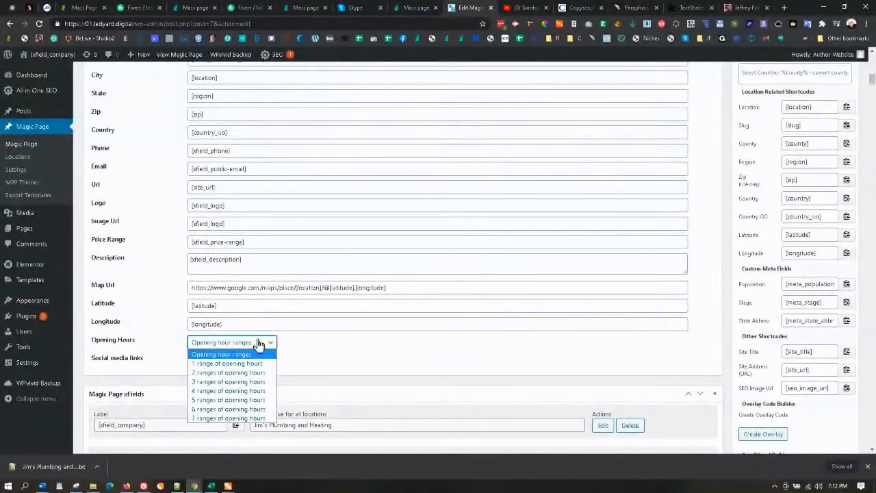
pyautogui.click(255, 345)
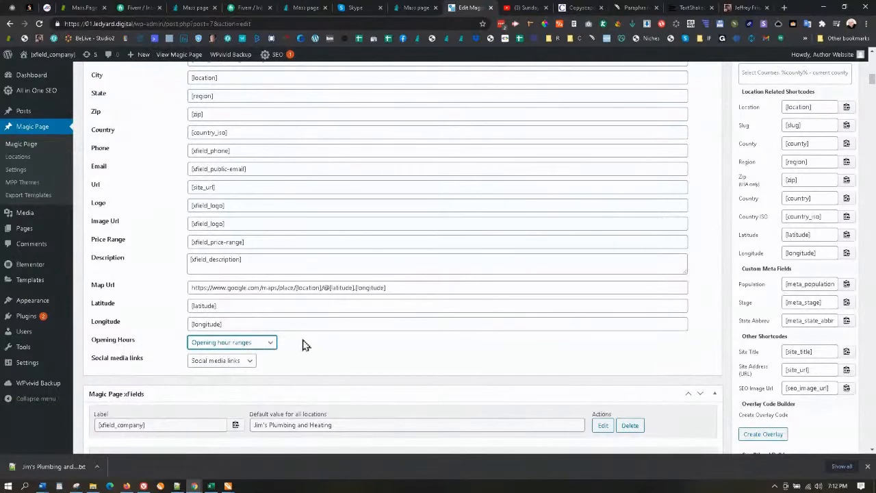
pyautogui.click(252, 363)
pyautogui.click(209, 365)
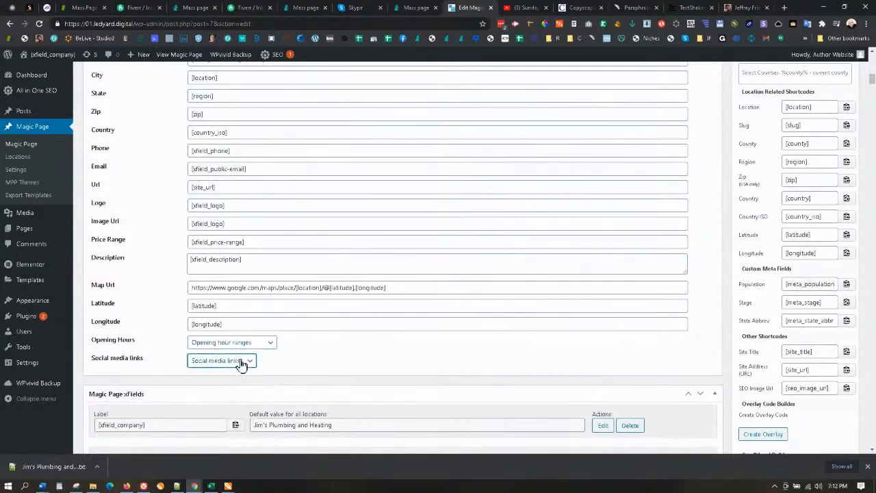
pyautogui.click(240, 364)
pyautogui.click(243, 364)
pyautogui.scroll(5, 301, 360)
pyautogui.scroll(5, 301, 361)
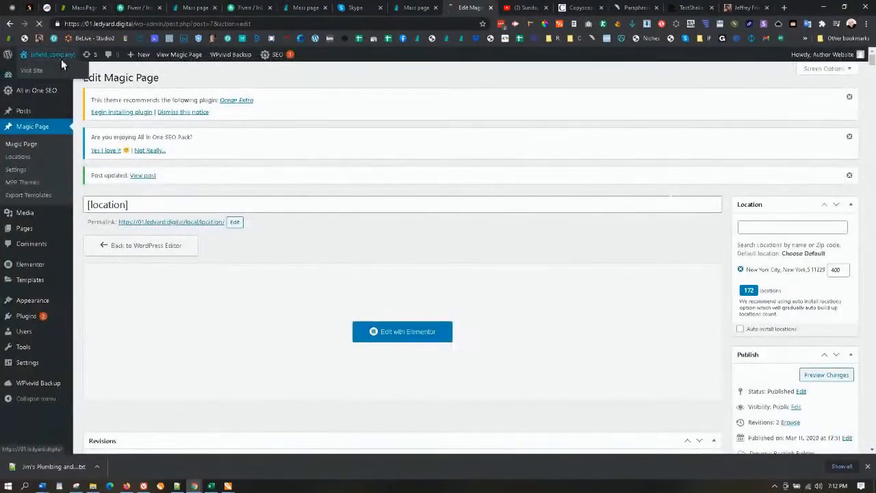
# Visit the live site, open its Manhattan location page, and examine the intro text, nearby-city links and embedded video.
pyautogui.click(61, 58)
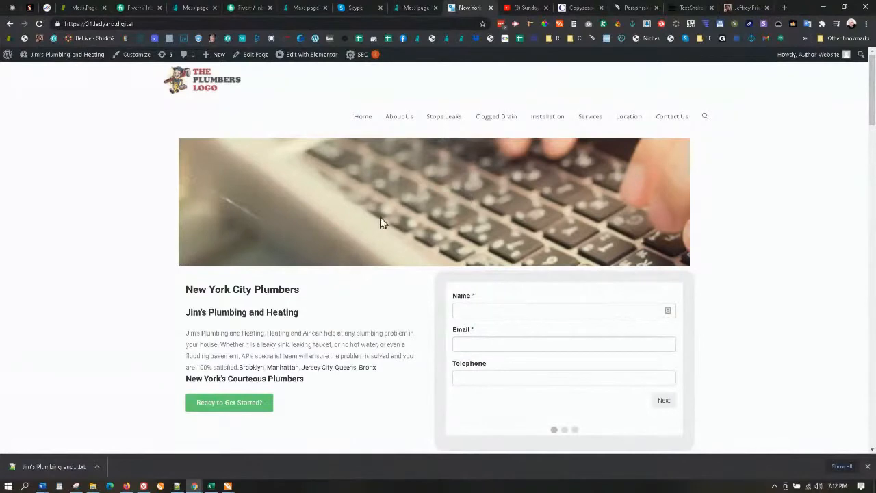
pyautogui.click(290, 368)
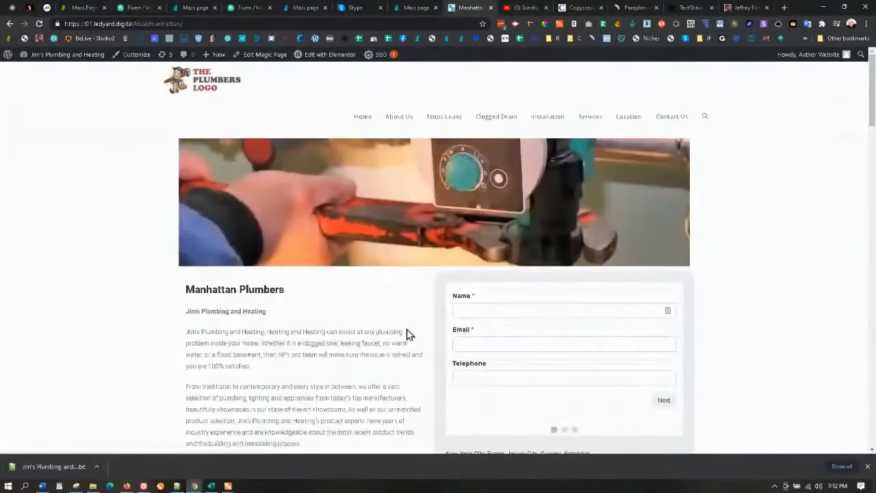
pyautogui.scroll(-2, 413, 332)
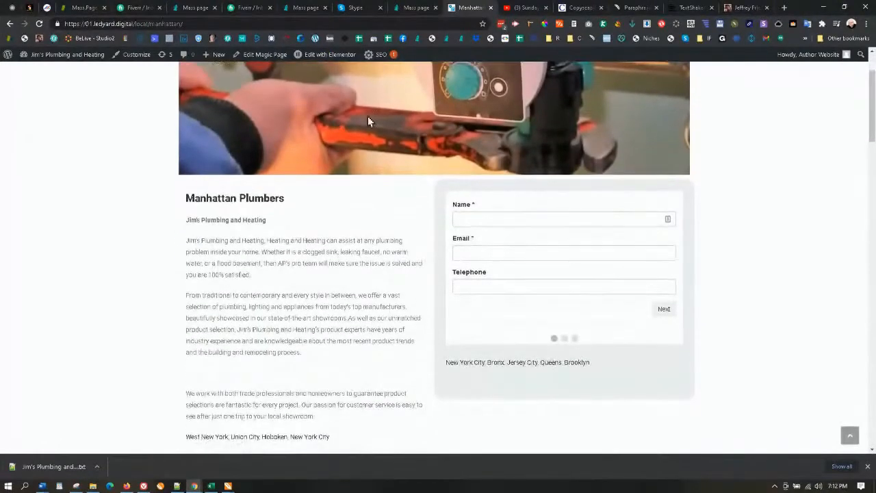
pyautogui.scroll(1, 367, 115)
pyautogui.scroll(-1, 424, 177)
pyautogui.scroll(-2, 397, 342)
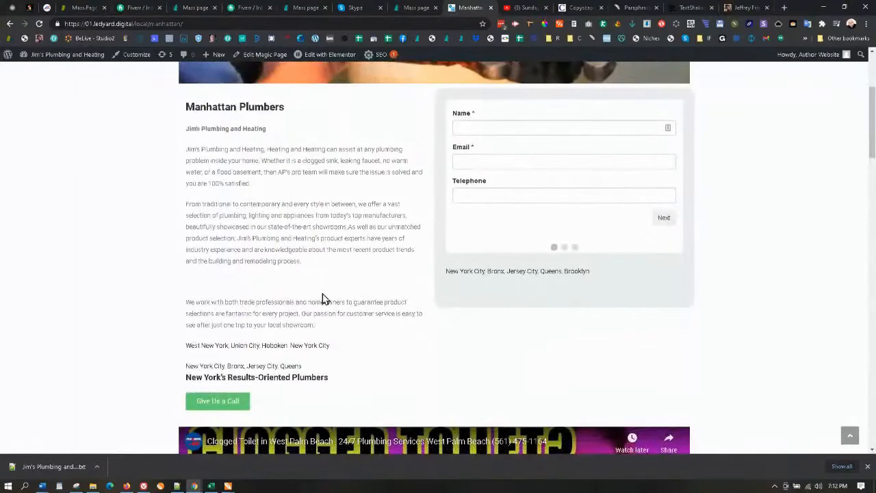
pyautogui.scroll(-5, 323, 299)
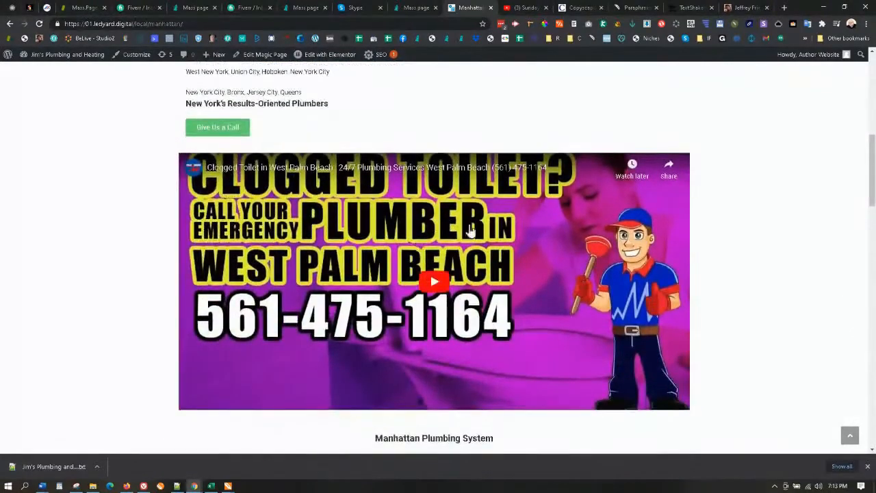
pyautogui.scroll(-2, 465, 233)
pyautogui.scroll(2, 385, 209)
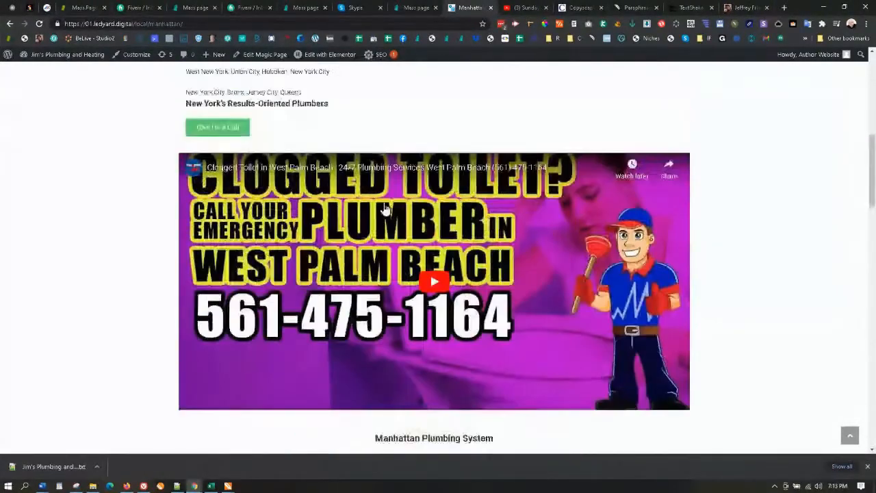
# Review the rest of the Manhattan page, from the Plumbing System section through the testimonials to the business contact details and hours.
pyautogui.scroll(-5, 479, 244)
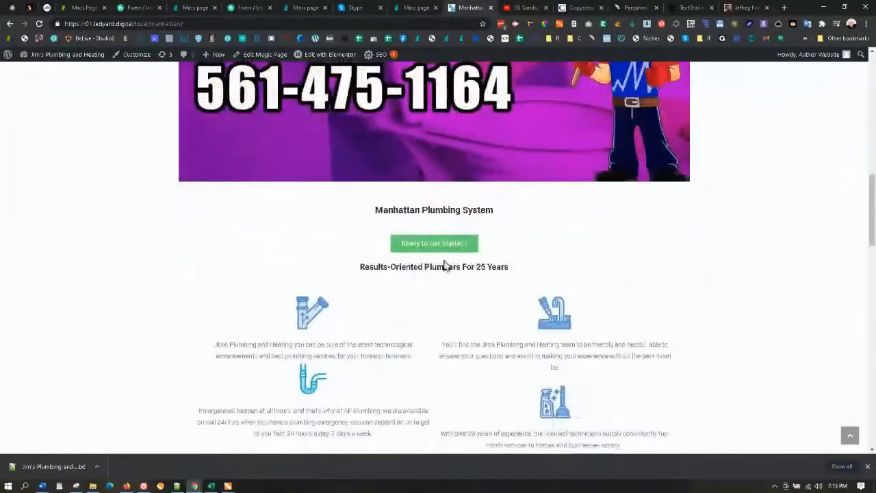
pyautogui.scroll(-1, 411, 270)
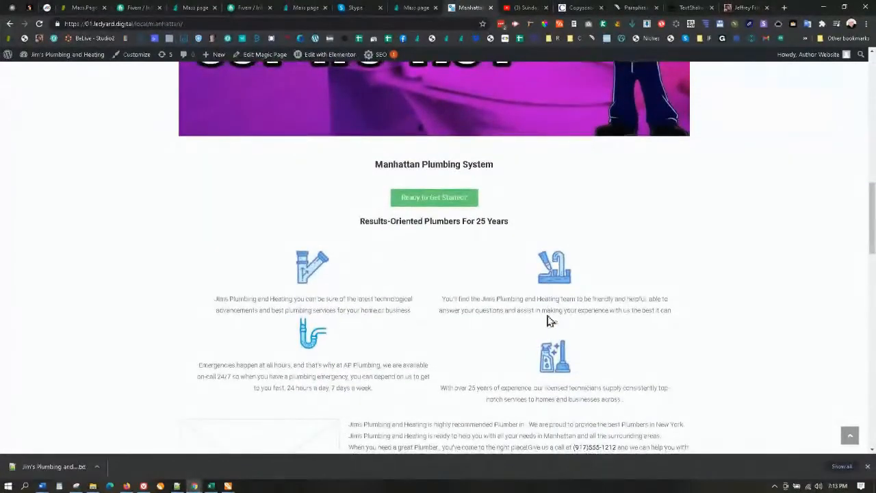
pyautogui.scroll(-2, 548, 325)
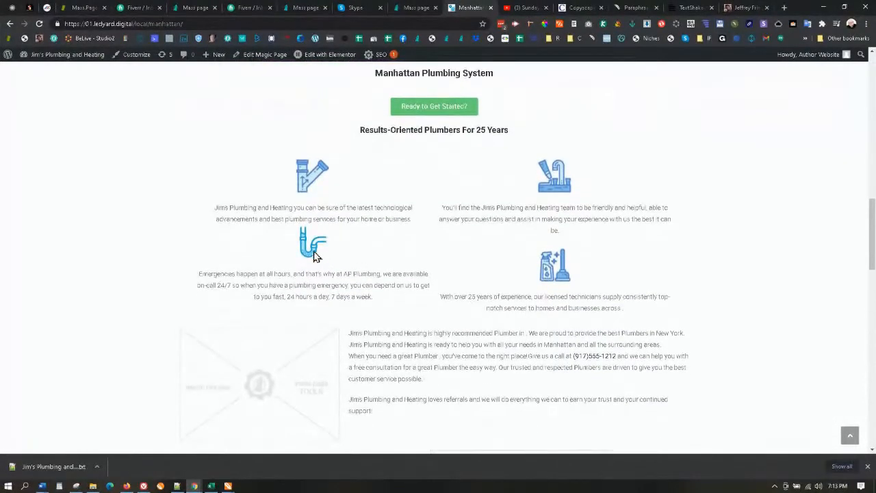
pyautogui.scroll(-7, 313, 255)
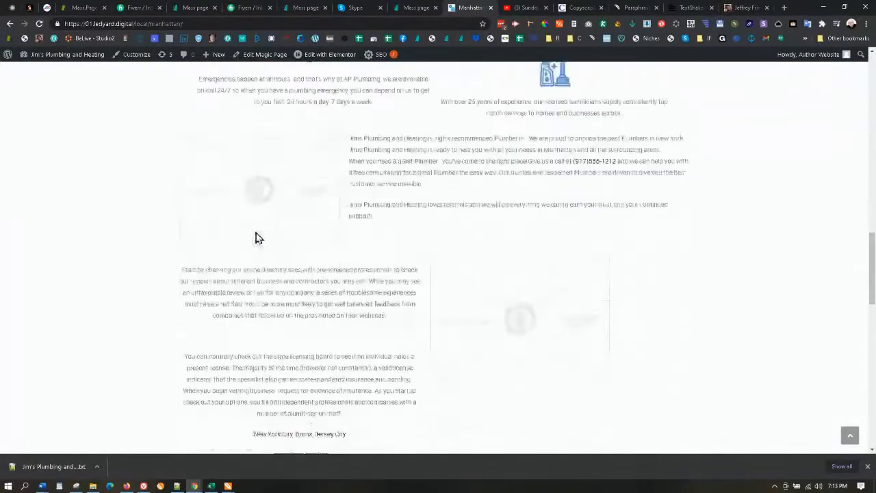
pyautogui.scroll(-10, 491, 250)
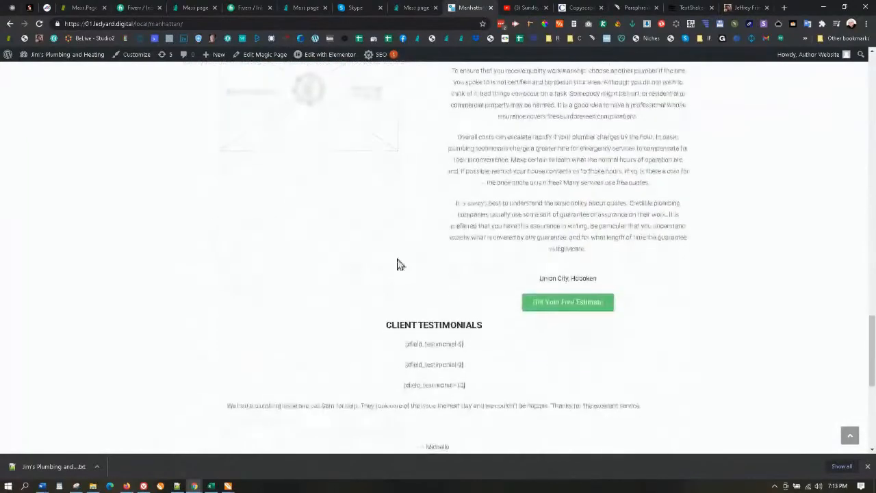
pyautogui.scroll(6, 482, 264)
pyautogui.scroll(-11, 488, 258)
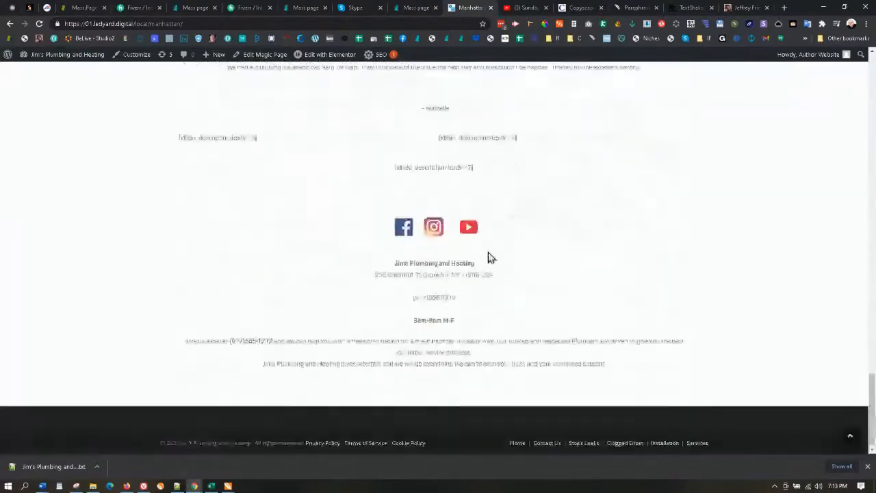
pyautogui.scroll(5, 490, 256)
pyautogui.scroll(3, 490, 256)
pyautogui.scroll(-6, 489, 255)
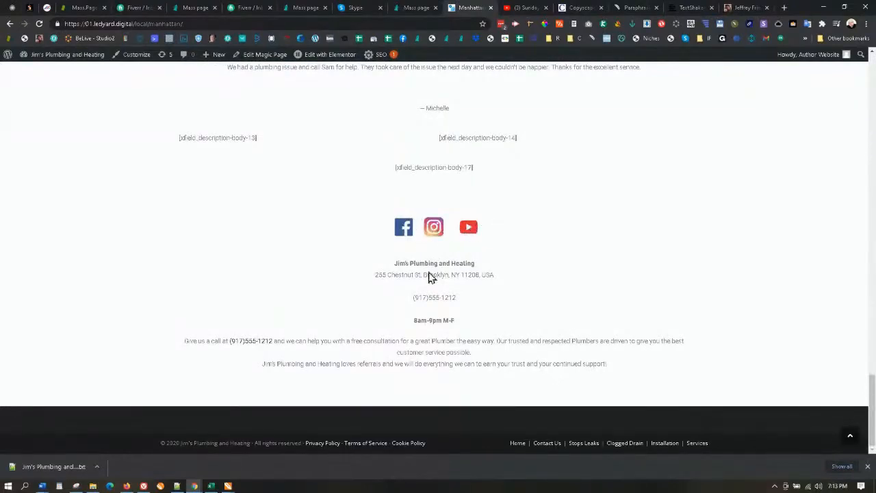
pyautogui.moveTo(394, 265); pyautogui.dragTo(404, 323)
pyautogui.click(459, 323)
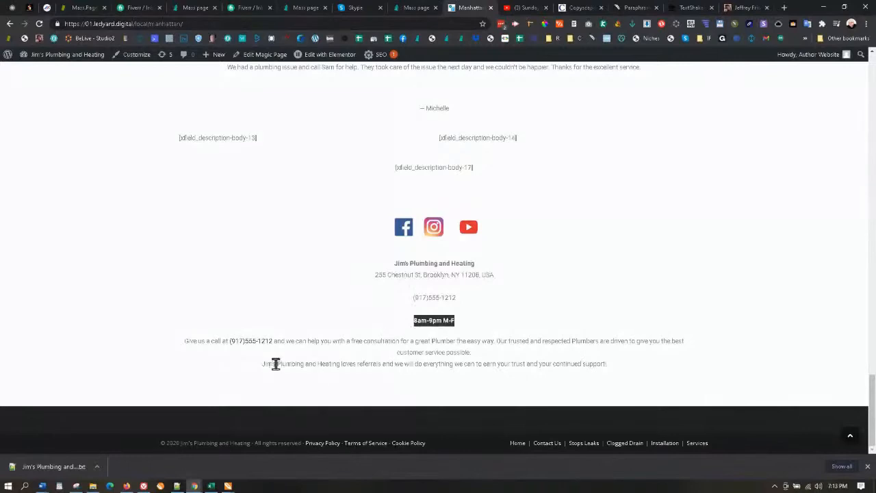
# Look back over the Manhattan page's content, and open and review the site's About Us page.
pyautogui.scroll(6, 497, 363)
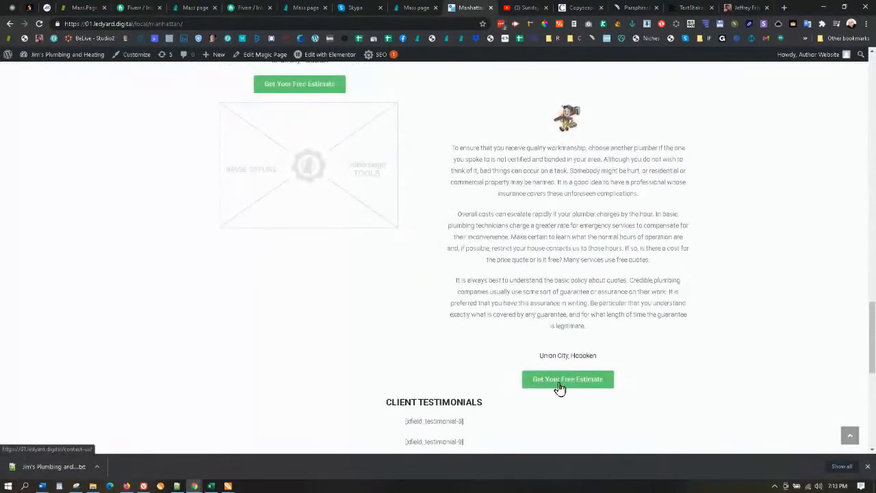
pyautogui.scroll(4, 559, 386)
pyautogui.scroll(10, 321, 281)
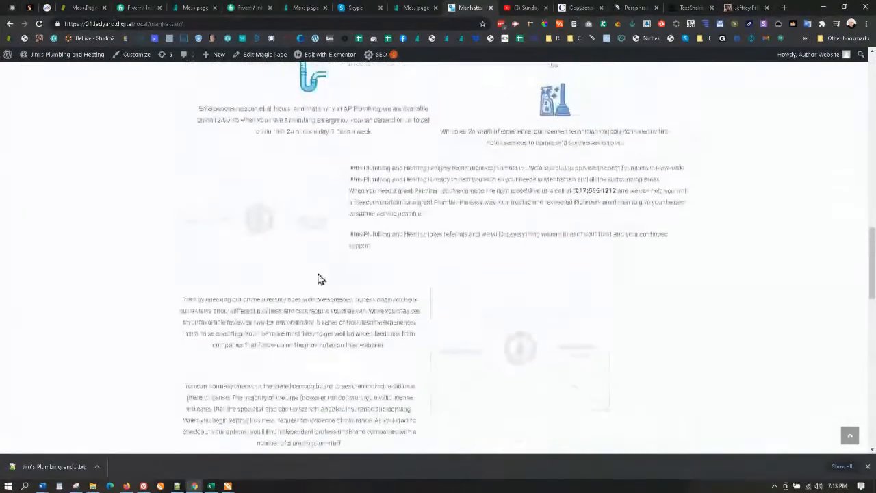
pyautogui.scroll(6, 423, 287)
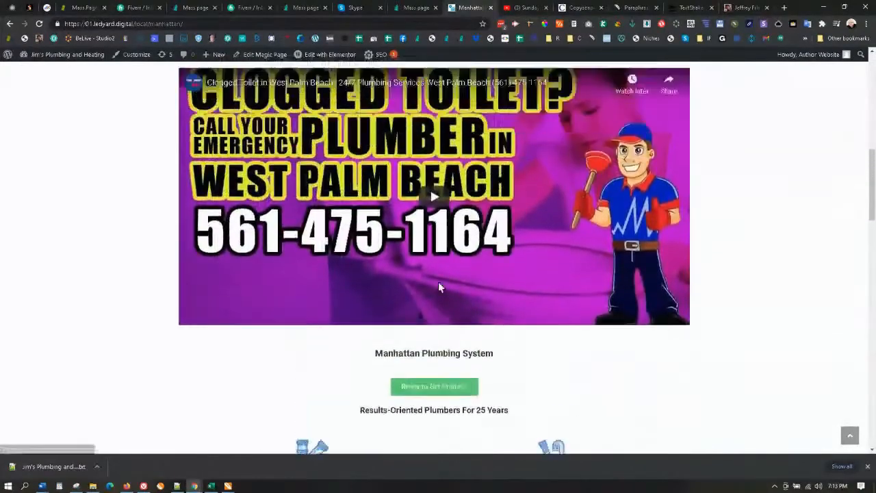
pyautogui.scroll(3, 271, 342)
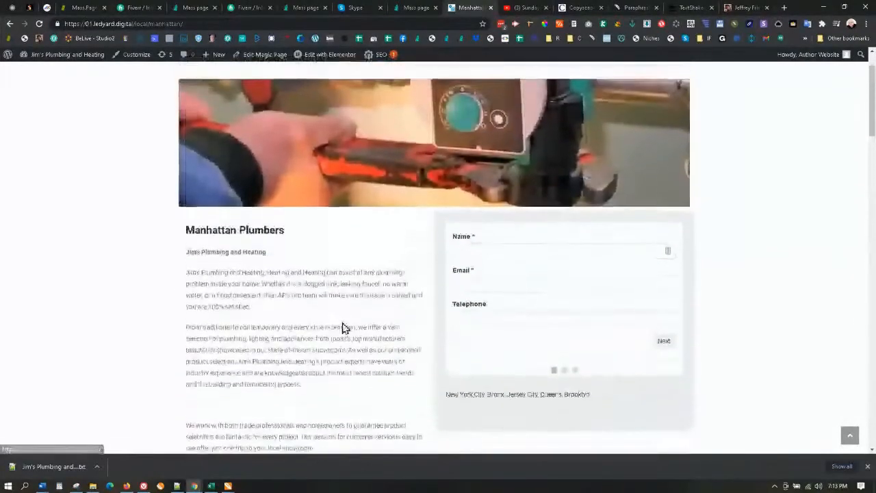
pyautogui.click(405, 120)
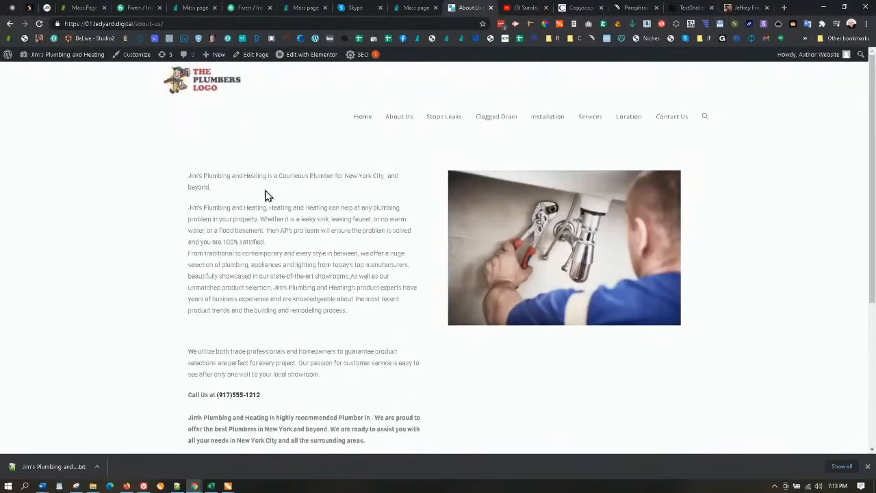
pyautogui.scroll(-5, 268, 196)
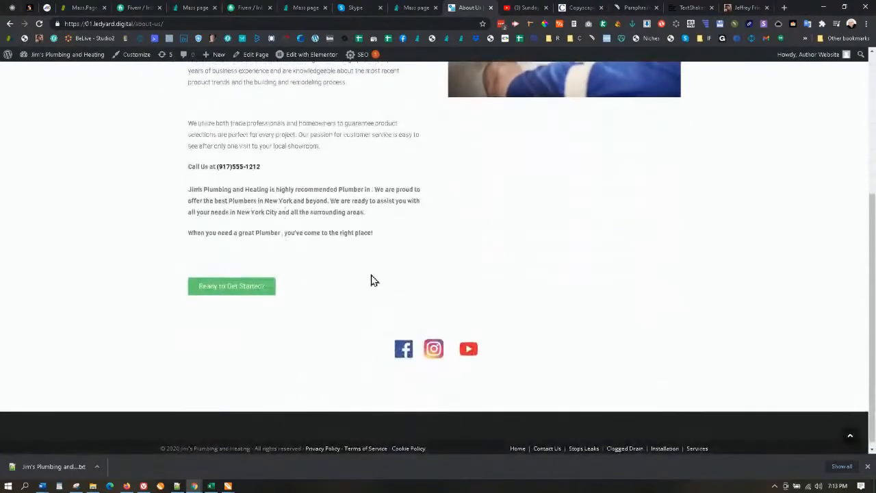
pyautogui.scroll(-1, 394, 296)
pyautogui.scroll(5, 562, 397)
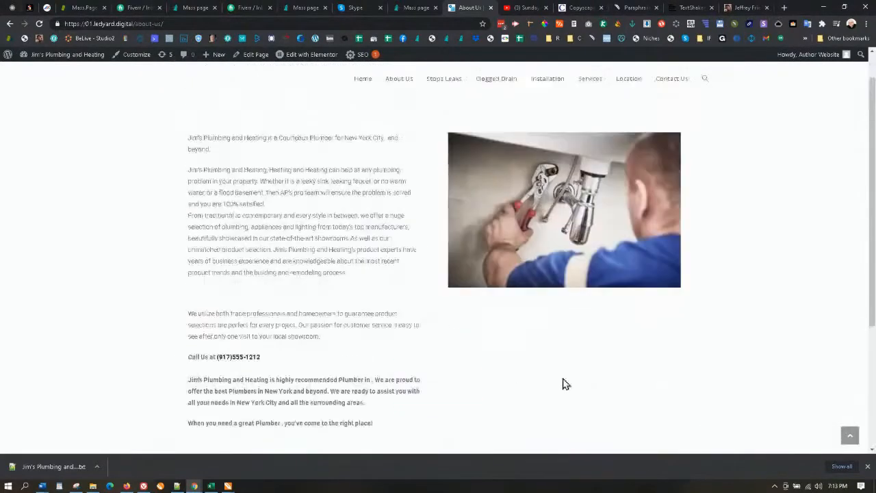
# Check the Stops Leaks, Clogged Drain and Installation service pages for their banner, form and generated text.
pyautogui.click(452, 118)
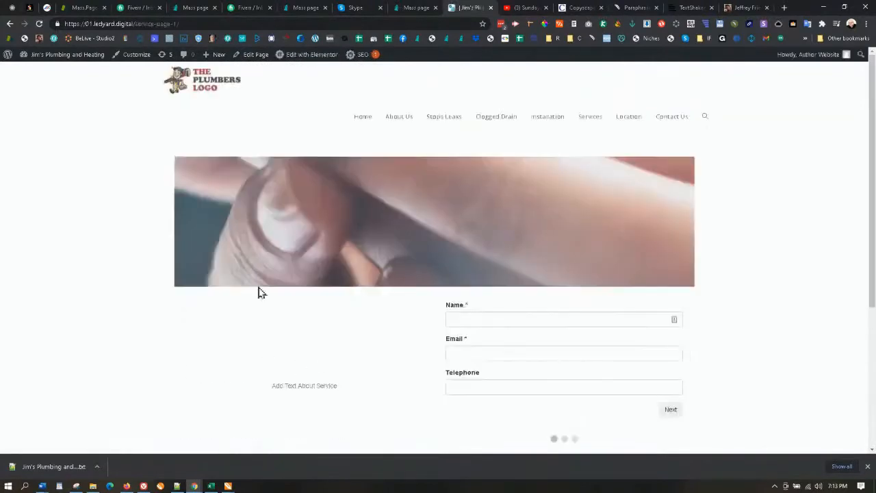
pyautogui.scroll(-1, 286, 342)
pyautogui.scroll(-1, 286, 342)
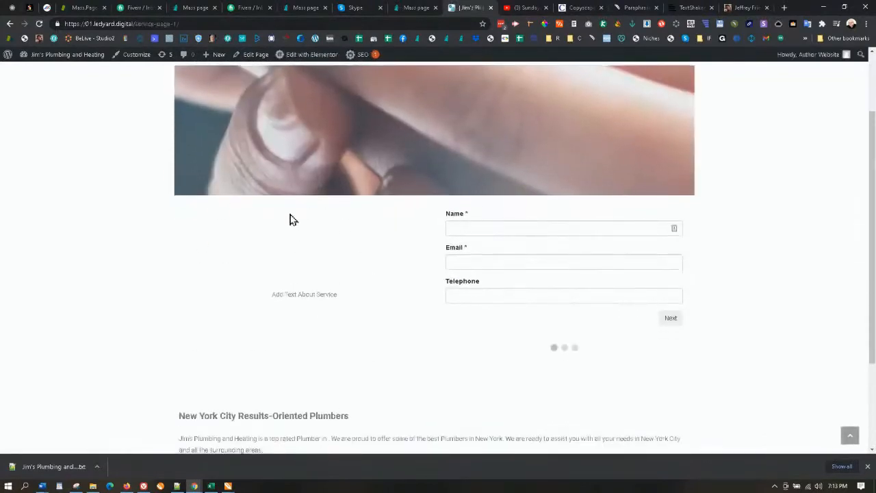
pyautogui.scroll(-2, 409, 368)
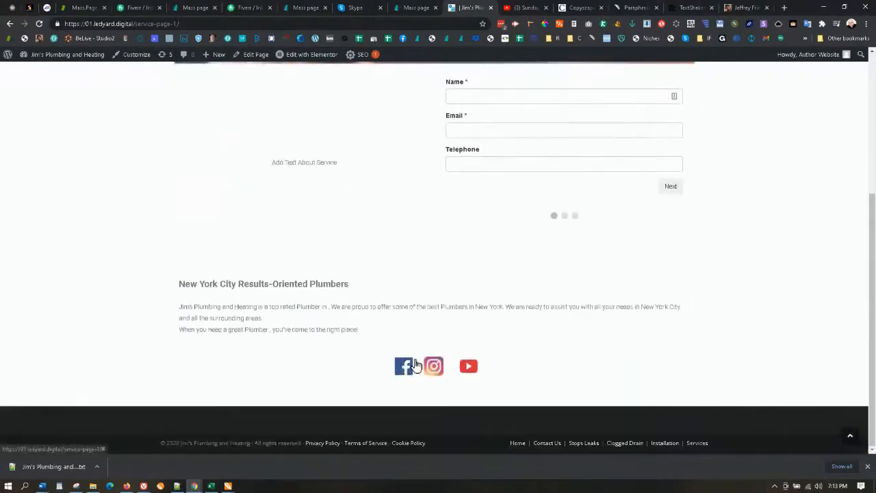
pyautogui.scroll(3, 563, 387)
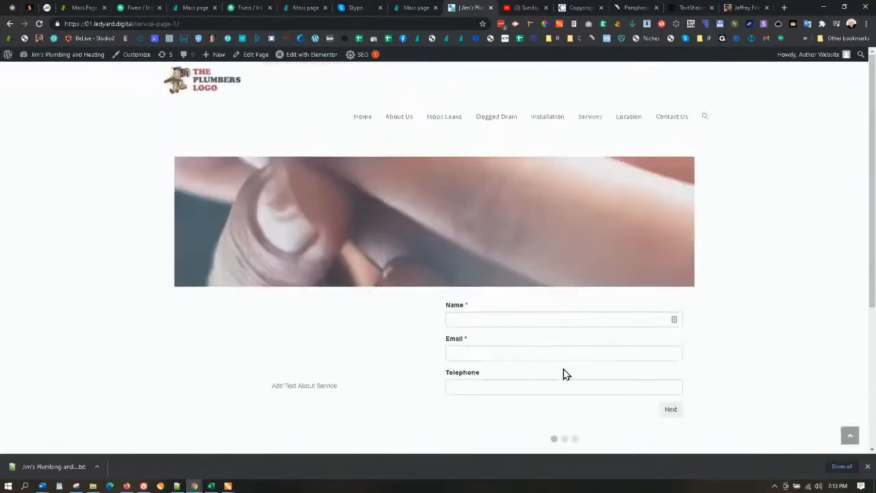
pyautogui.click(498, 118)
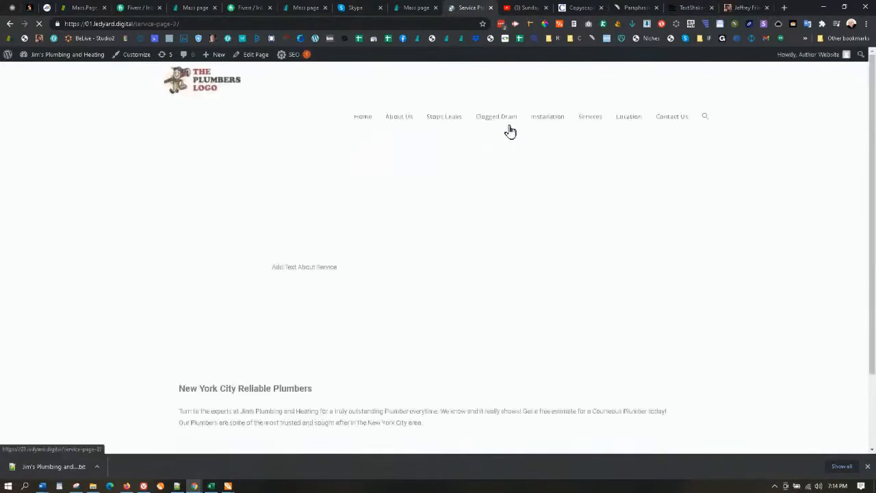
pyautogui.click(548, 121)
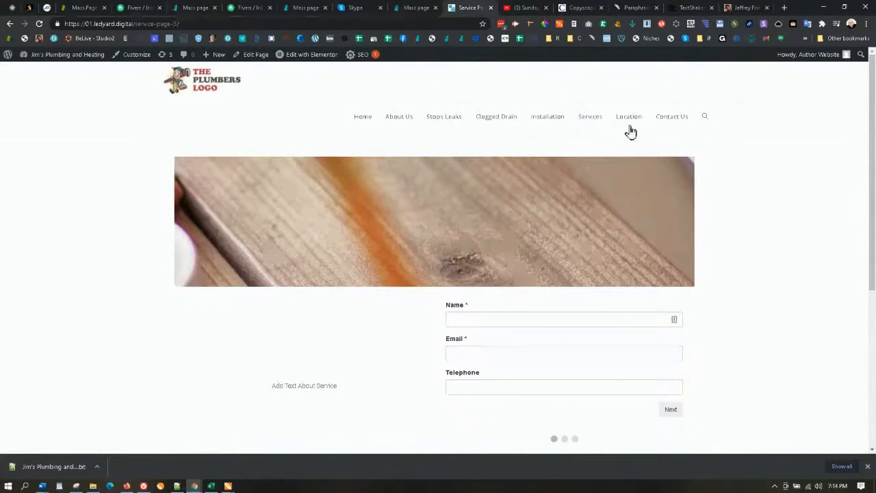
pyautogui.scroll(-4, 625, 203)
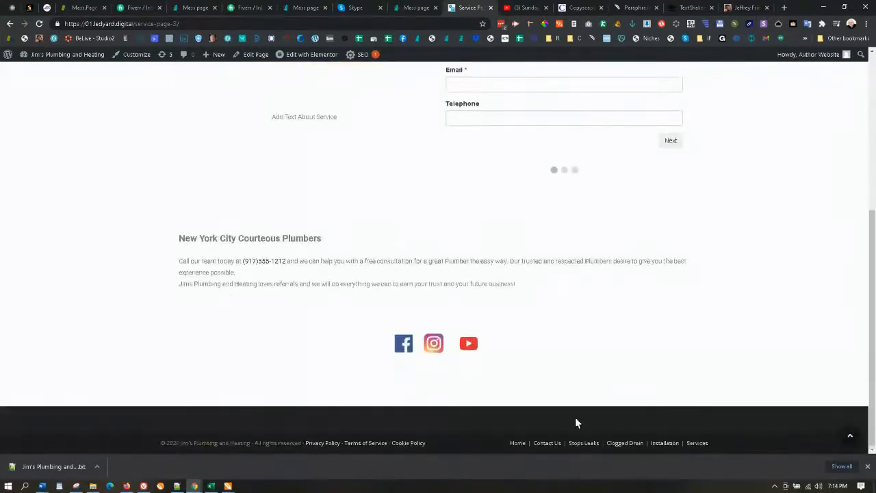
# Review the Terms of Service and Cookie Policy pages for the filled-in company name, website and address.
pyautogui.click(365, 442)
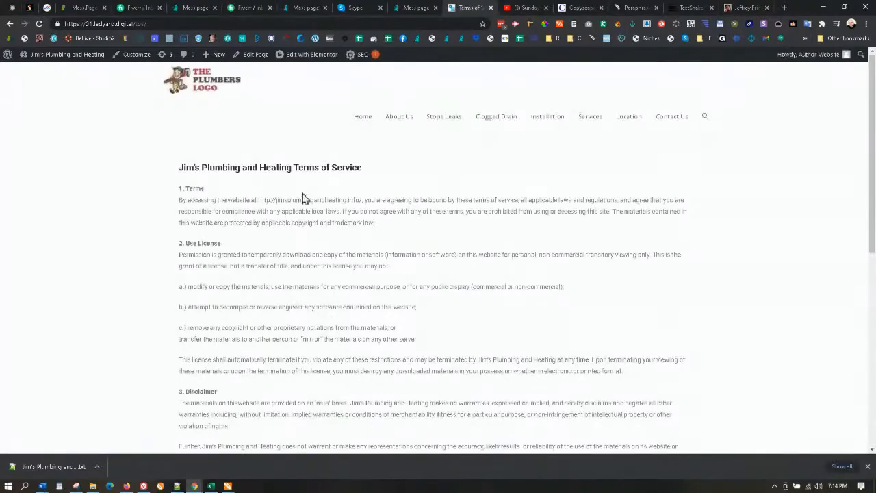
pyautogui.scroll(-6, 260, 201)
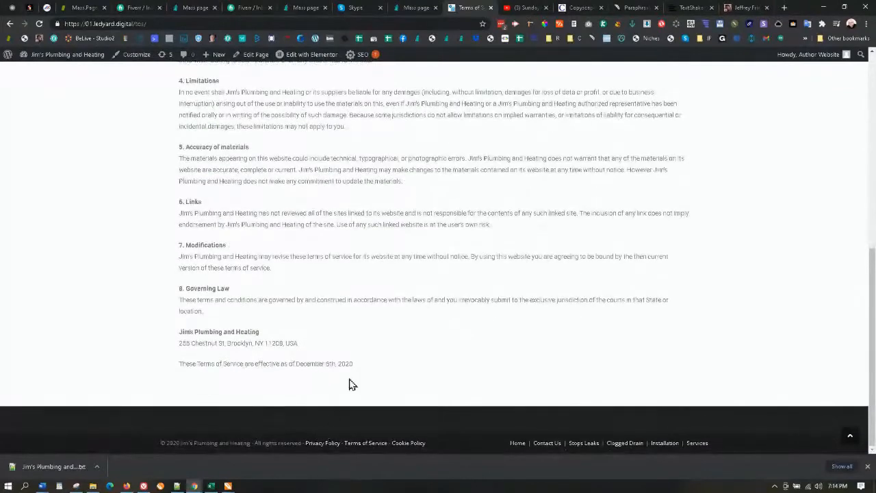
pyautogui.click(403, 443)
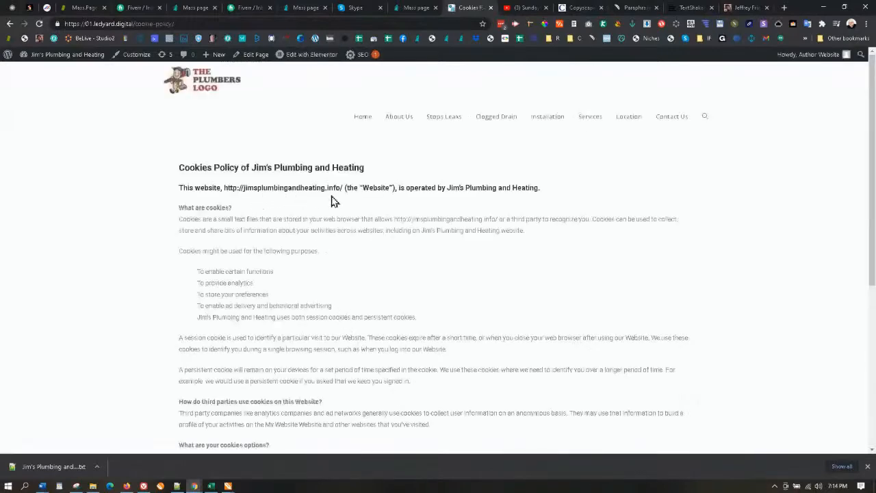
pyautogui.scroll(-5, 349, 259)
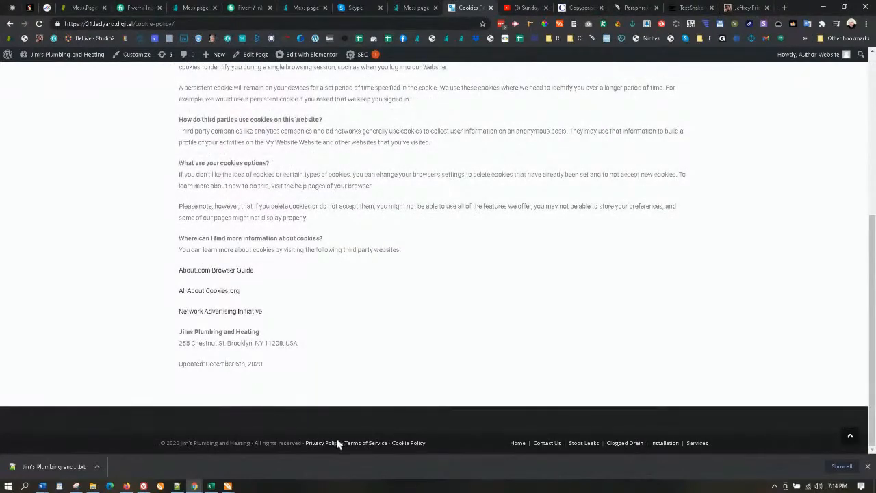
pyautogui.click(408, 443)
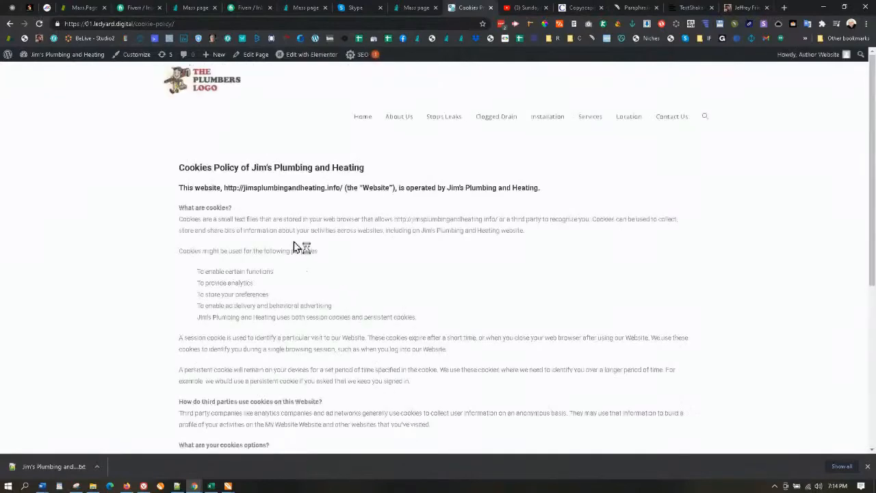
# Open the site's home page and review it from the New York City Plumbers banner and form through to the business contact details.
pyautogui.click(362, 117)
pyautogui.scroll(-8, 349, 217)
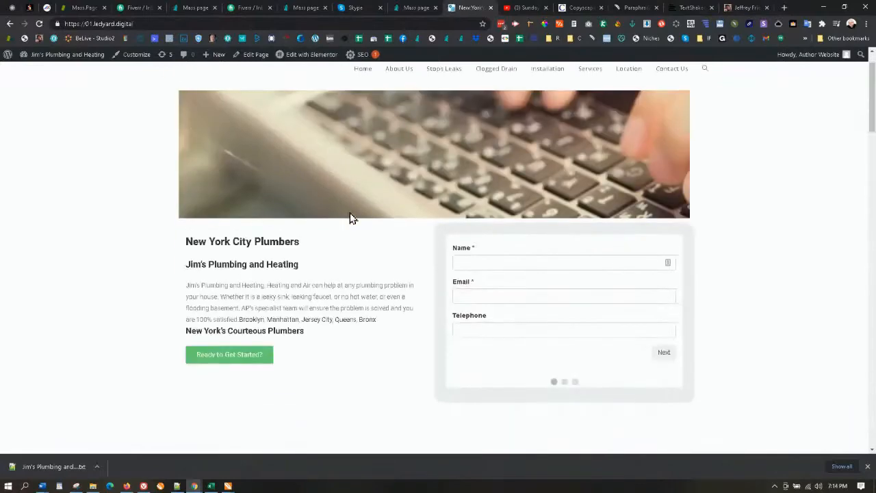
pyautogui.scroll(-4, 362, 245)
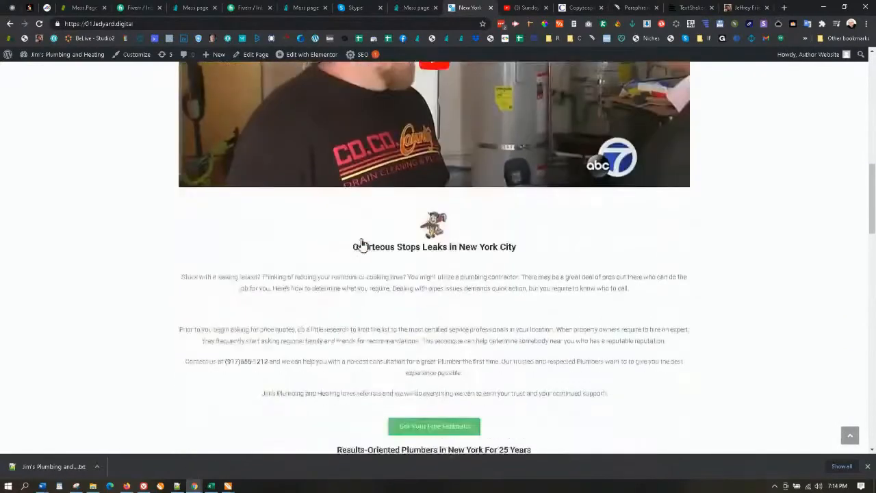
pyautogui.scroll(-10, 392, 274)
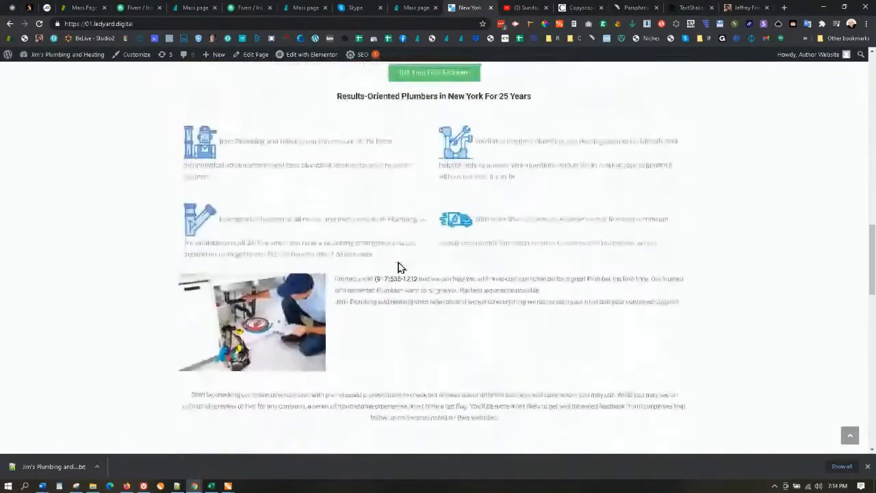
pyautogui.scroll(-5, 292, 228)
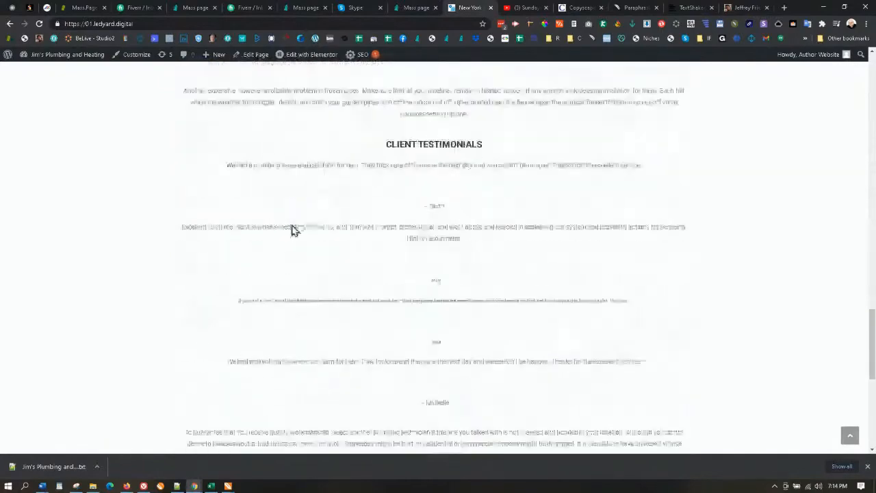
pyautogui.scroll(-4, 397, 274)
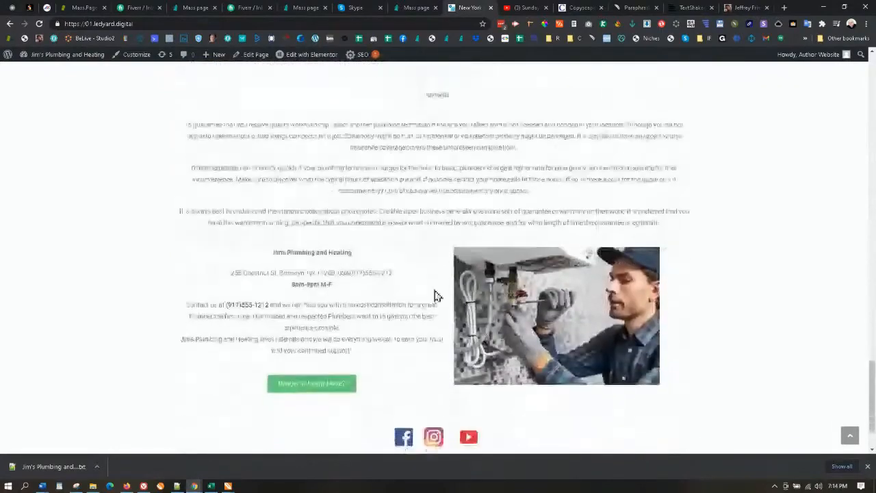
# Look back over the home page's client testimonials, nearby city links and service blurbs, returning to the header.
pyautogui.scroll(2, 451, 288)
pyautogui.scroll(4, 420, 270)
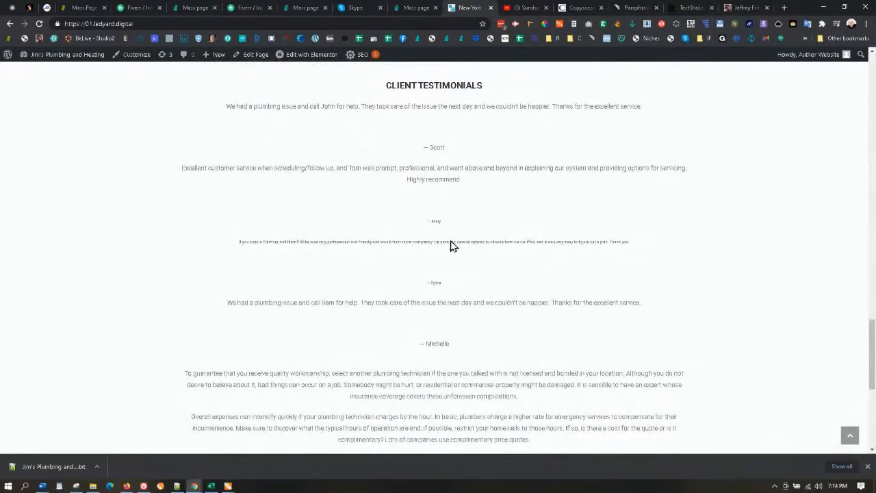
pyautogui.scroll(4, 457, 254)
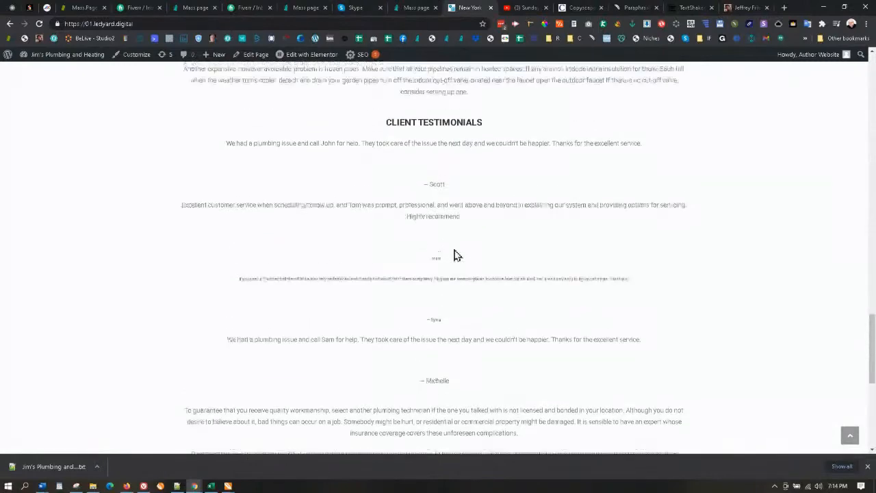
pyautogui.scroll(4, 428, 242)
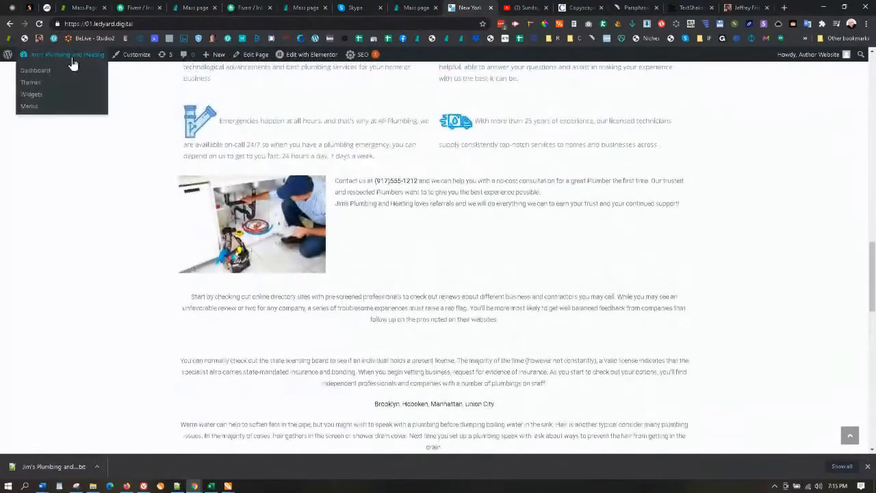
pyautogui.scroll(13, 283, 243)
pyautogui.scroll(5, 284, 243)
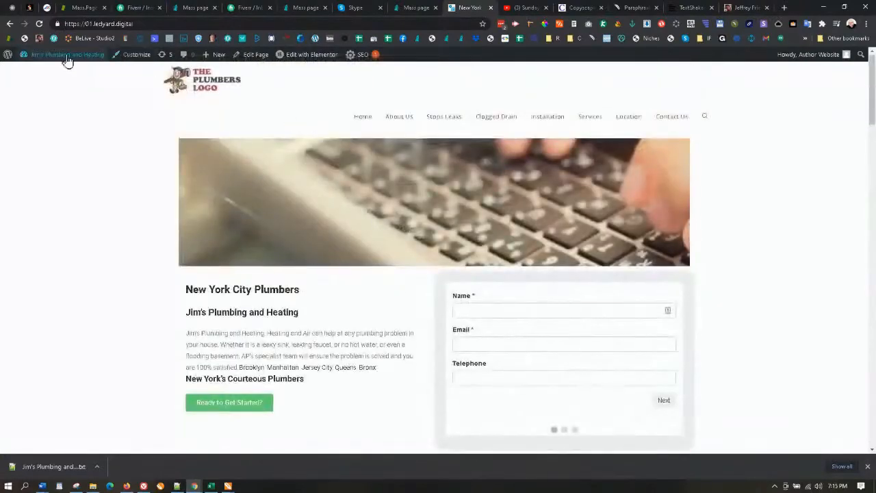
pyautogui.click(303, 57)
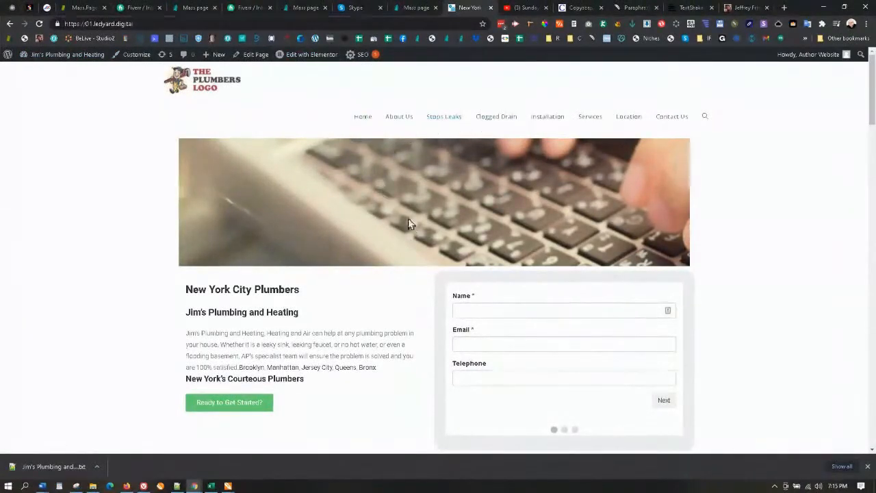
pyautogui.scroll(-2, 414, 235)
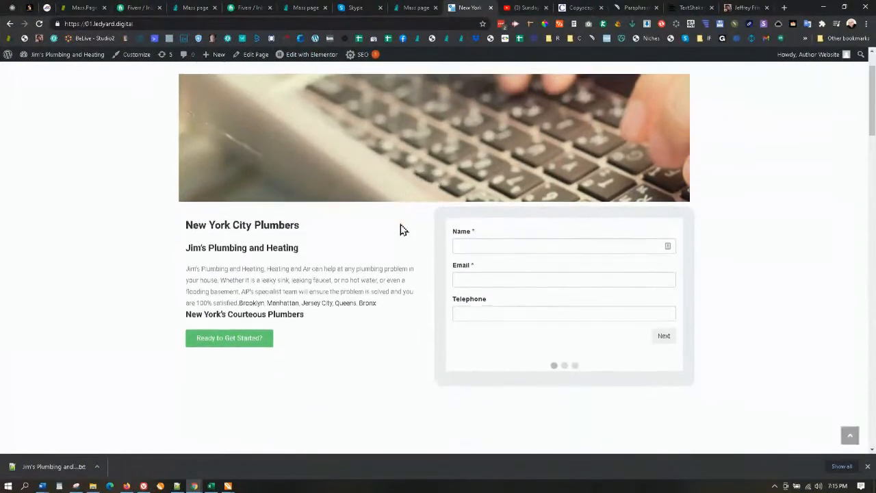
pyautogui.scroll(2, 388, 213)
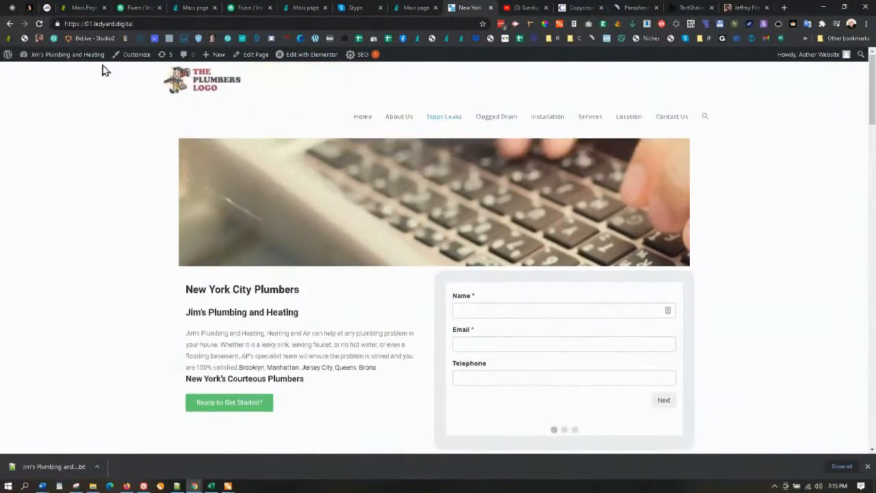
pyautogui.moveTo(84, 61)
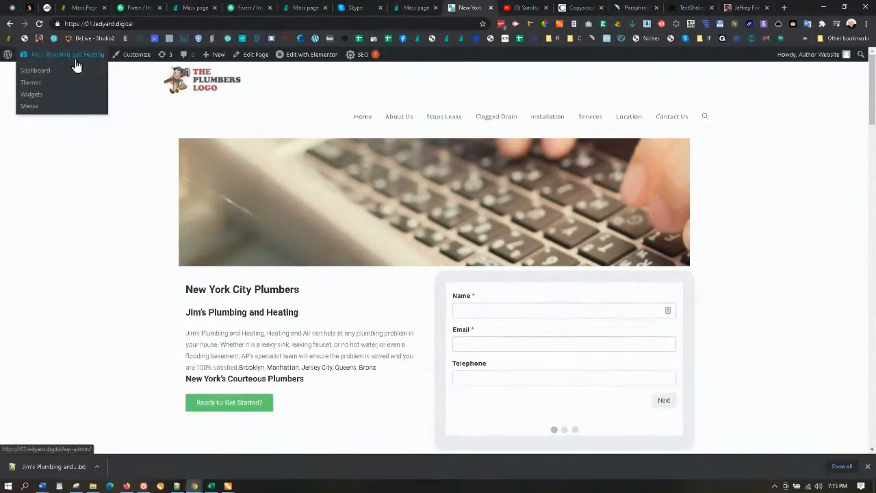
pyautogui.scroll(-3, 248, 140)
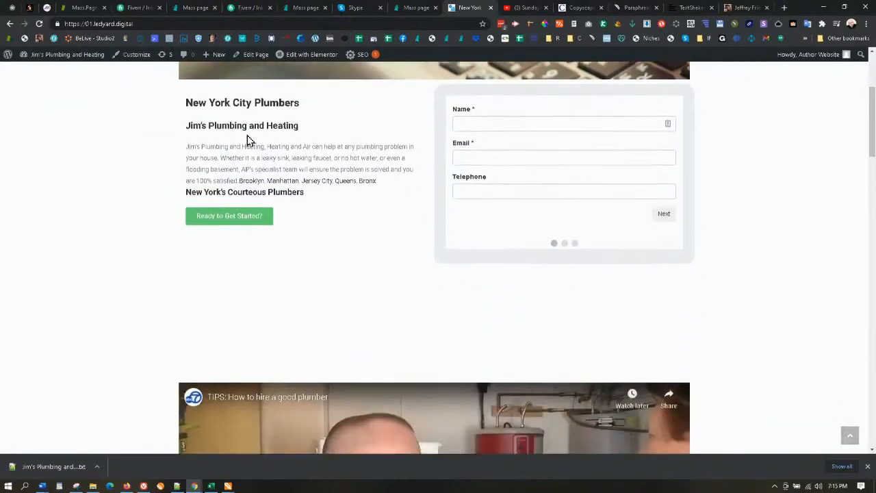
pyautogui.scroll(3, 245, 138)
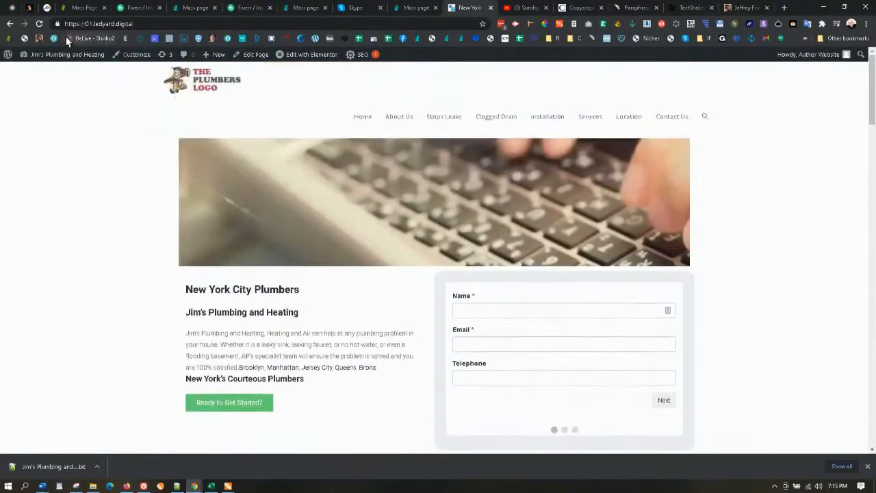